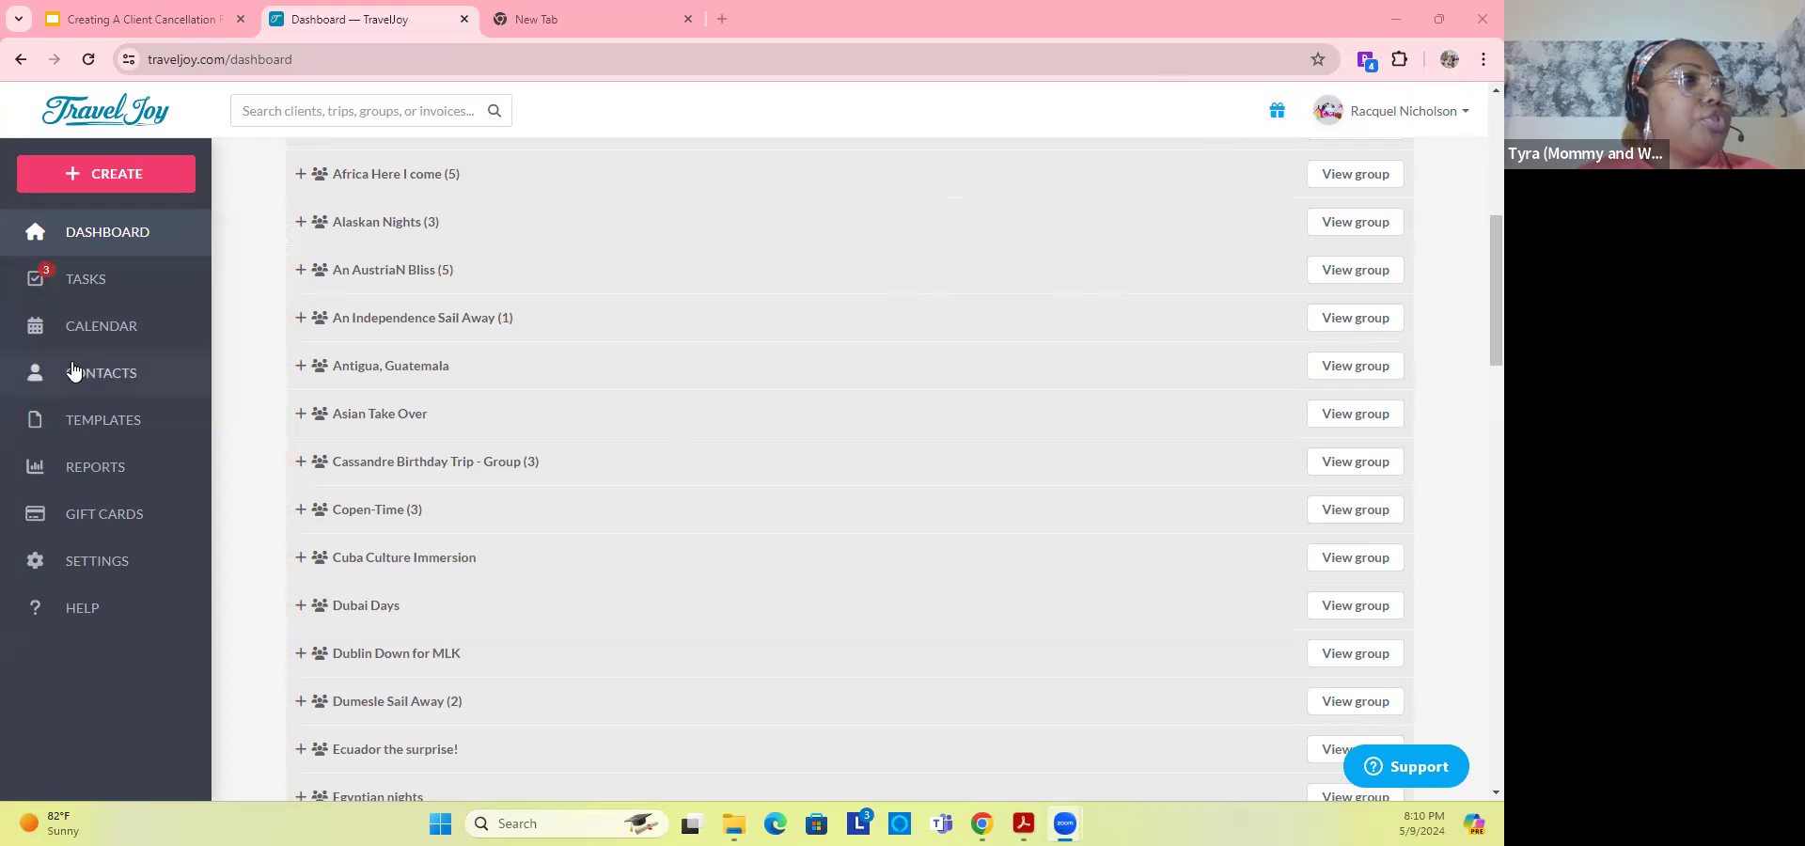
Step: Open the Trip Cancellation Form from the form templates
click(95, 422)
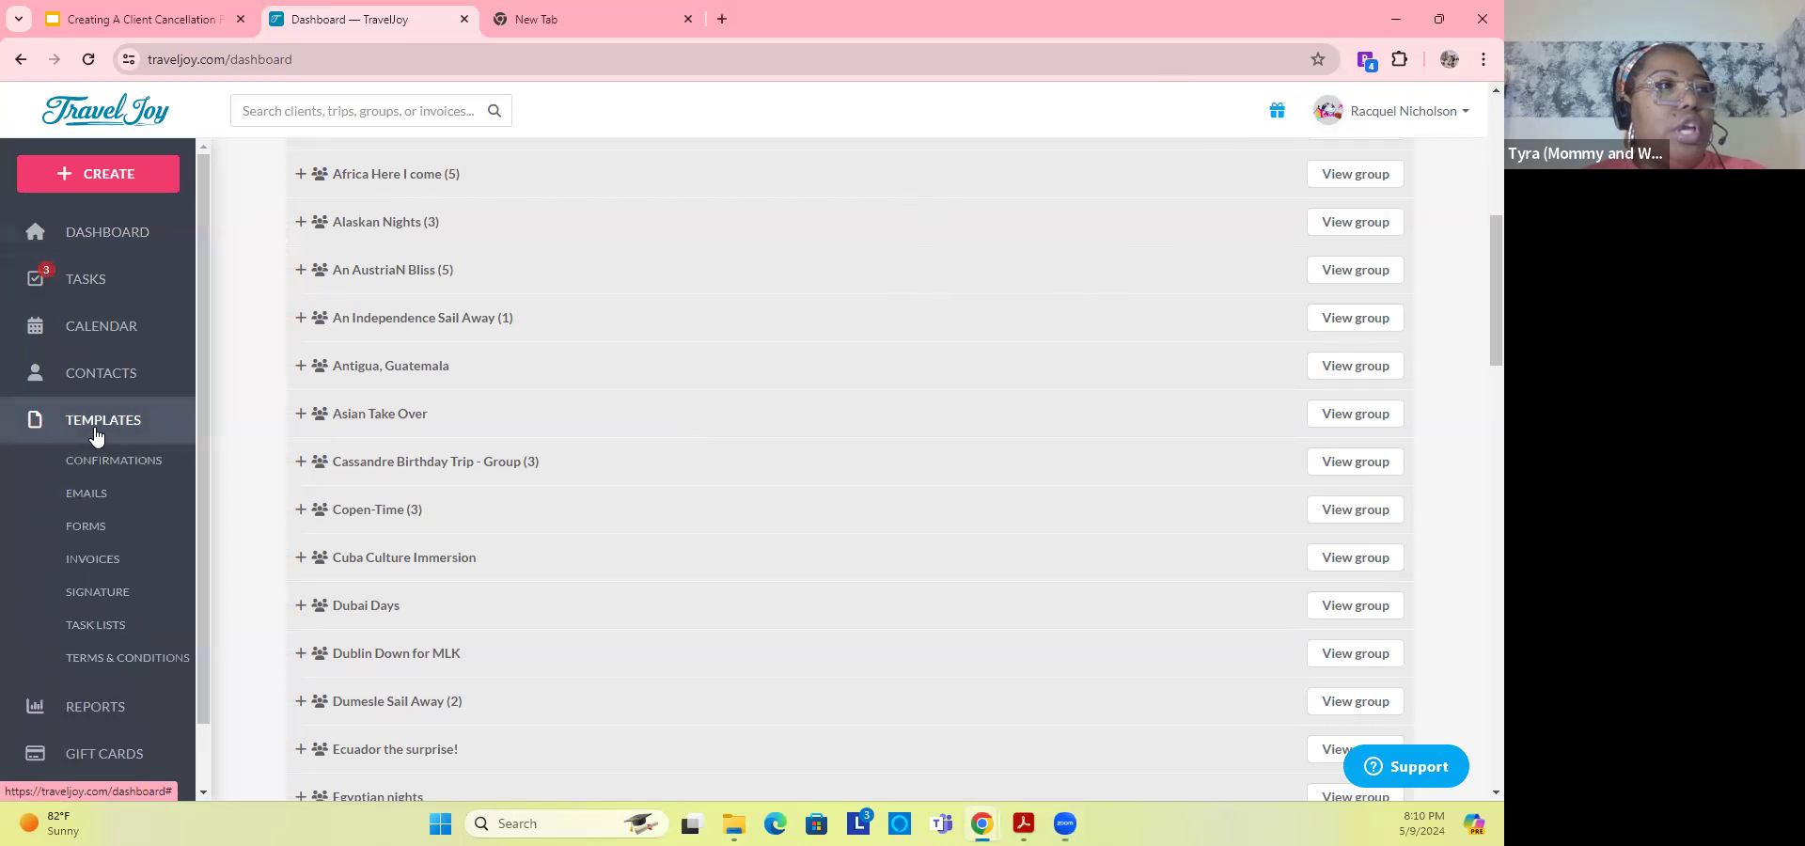
click(86, 529)
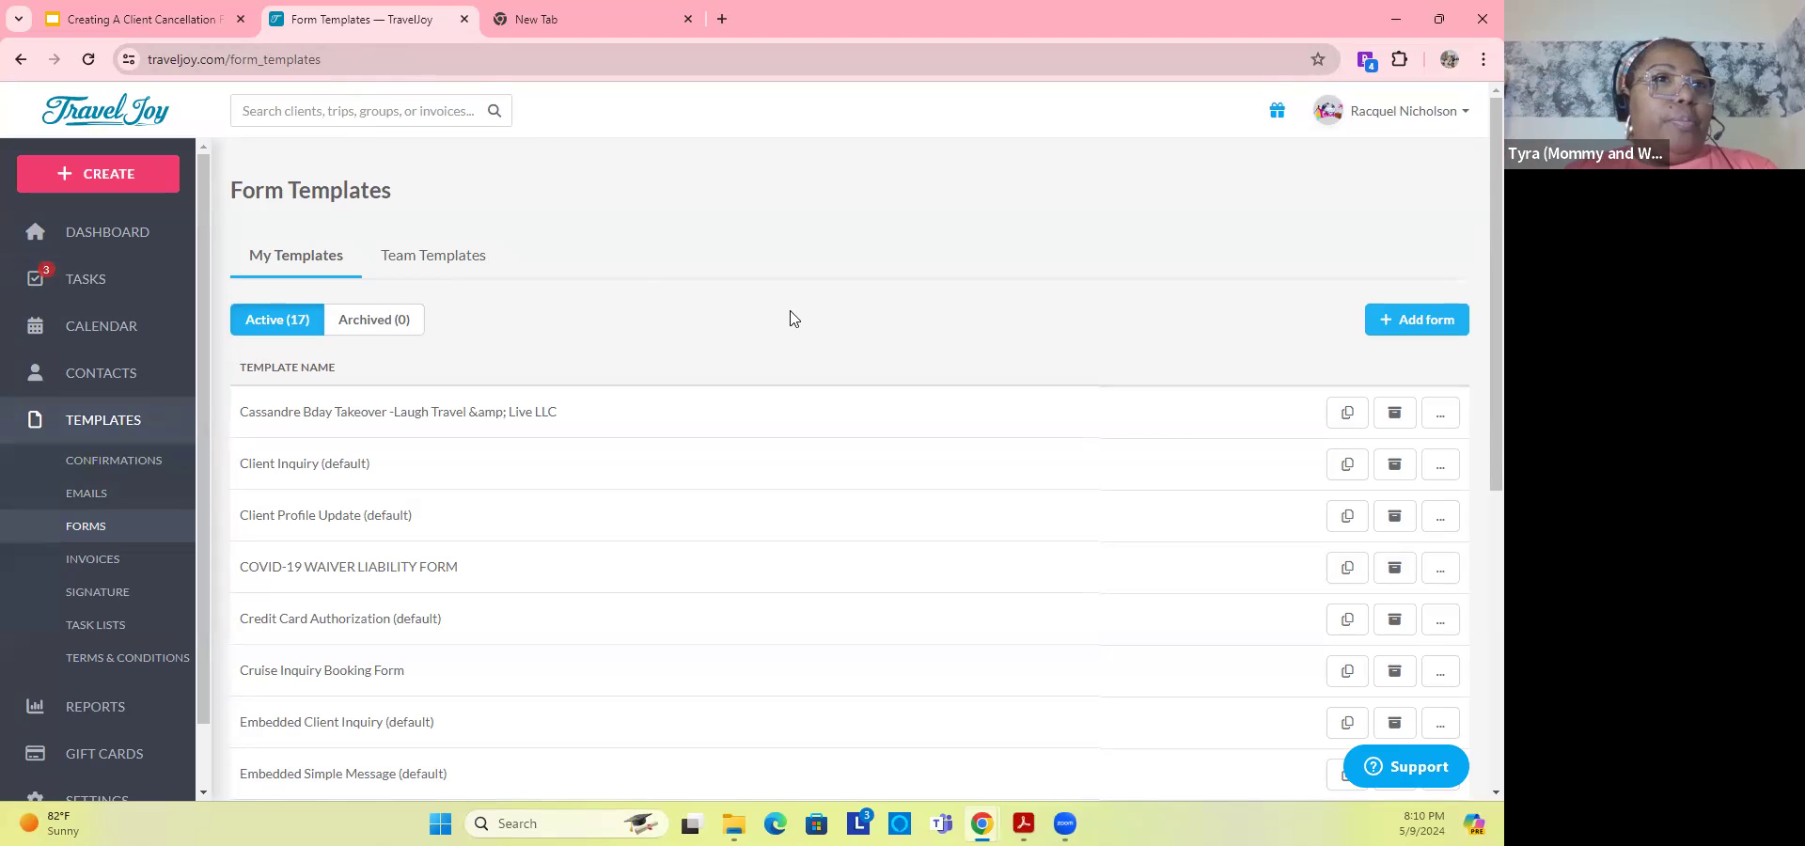
scroll(790, 319, down, 2)
scroll(790, 320, down, 4)
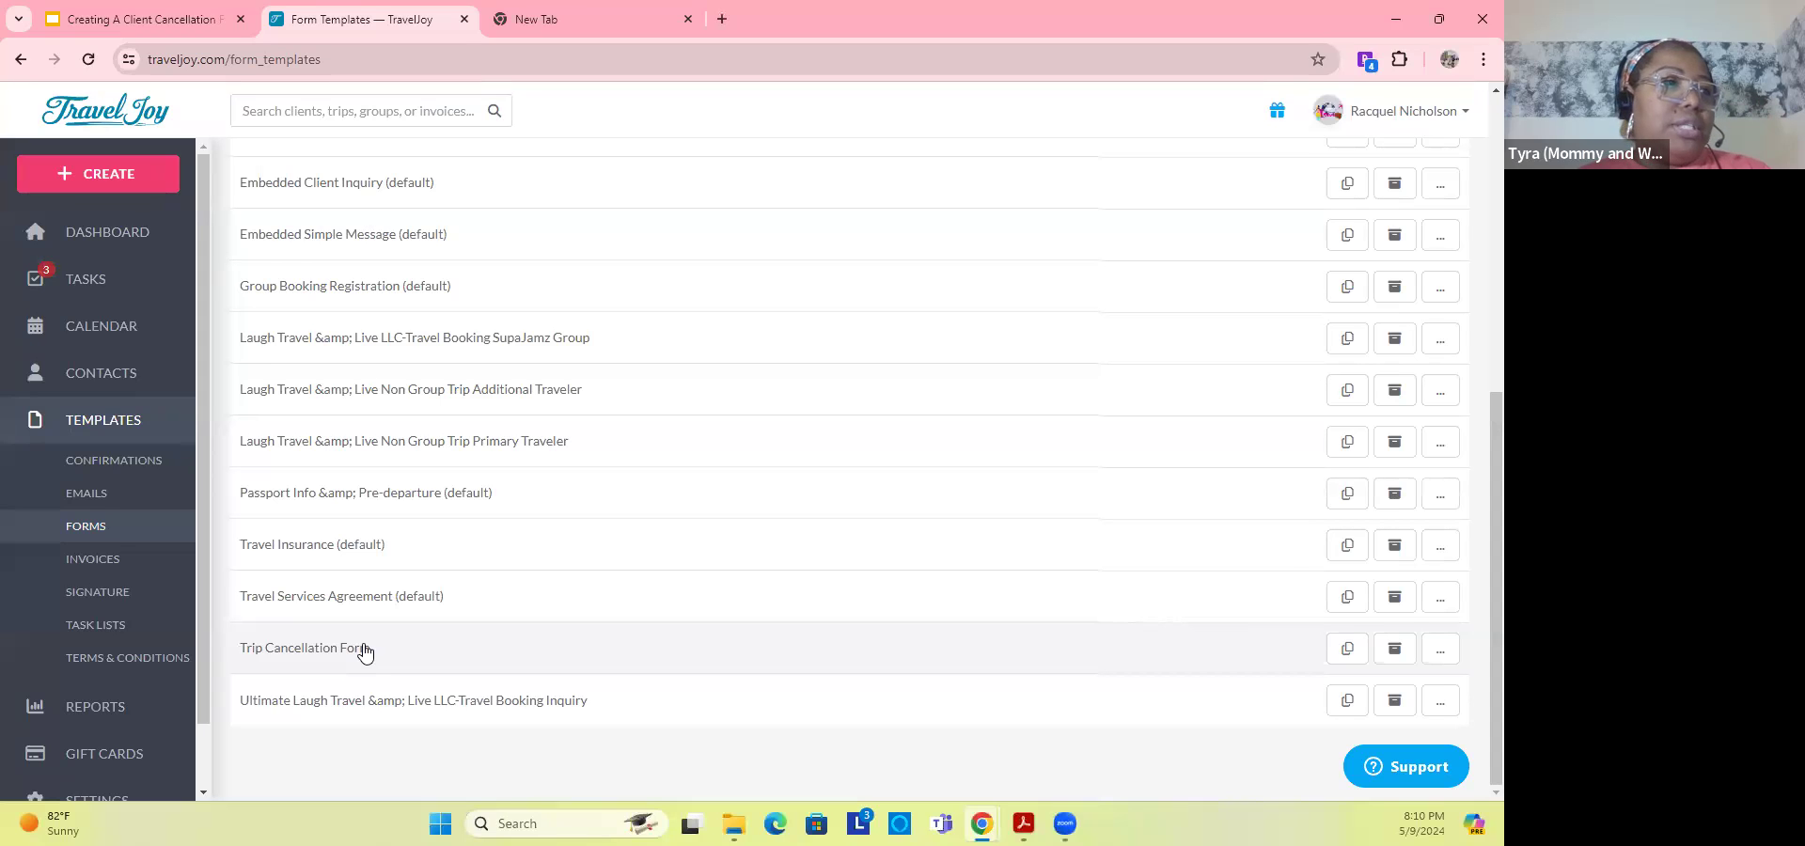
click(363, 650)
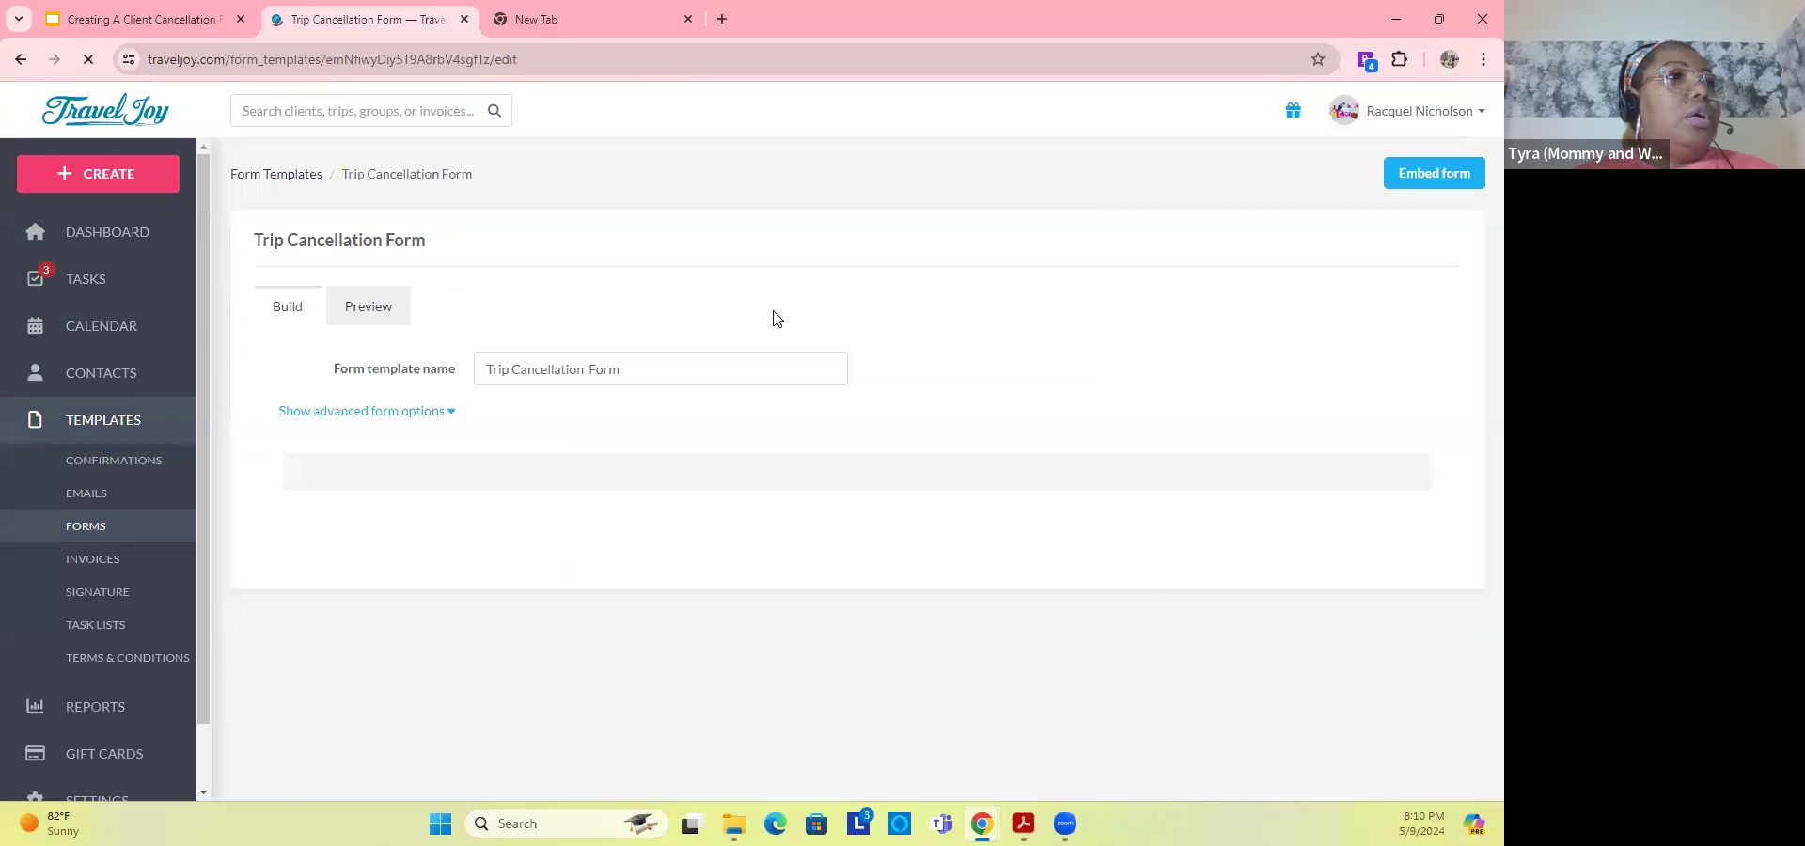
Step: Examine the full name section of the Trip Cancellation Form, from prefix to preferred name
scroll(1034, 373, down, 1)
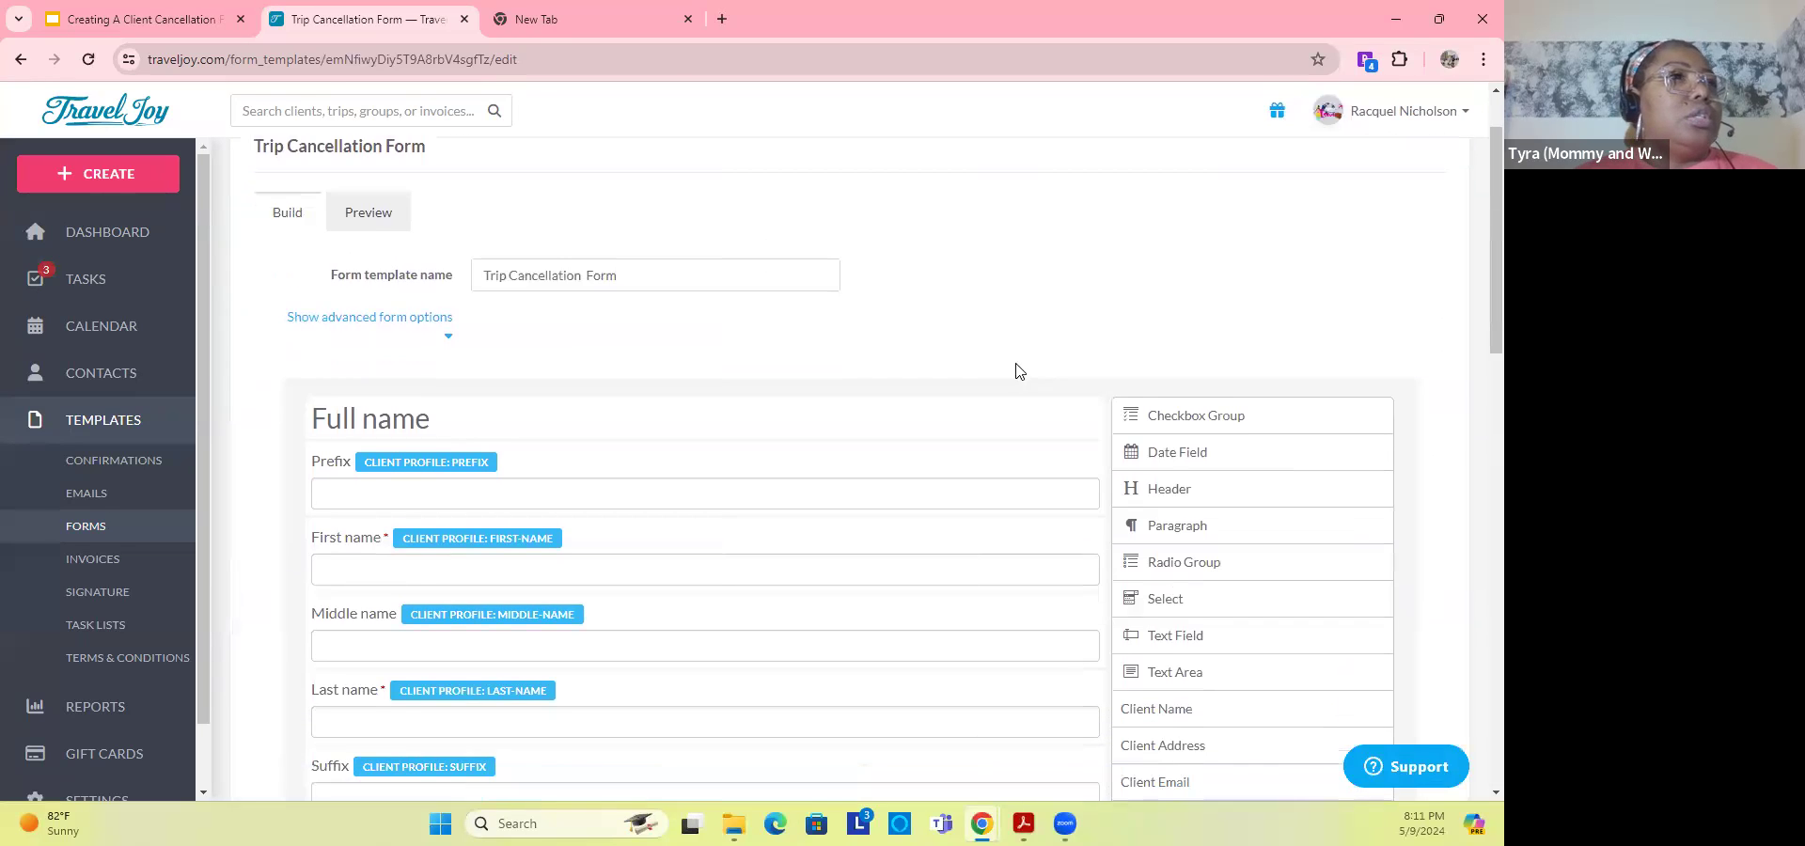
scroll(1016, 372, down, 2)
scroll(1008, 367, down, 2)
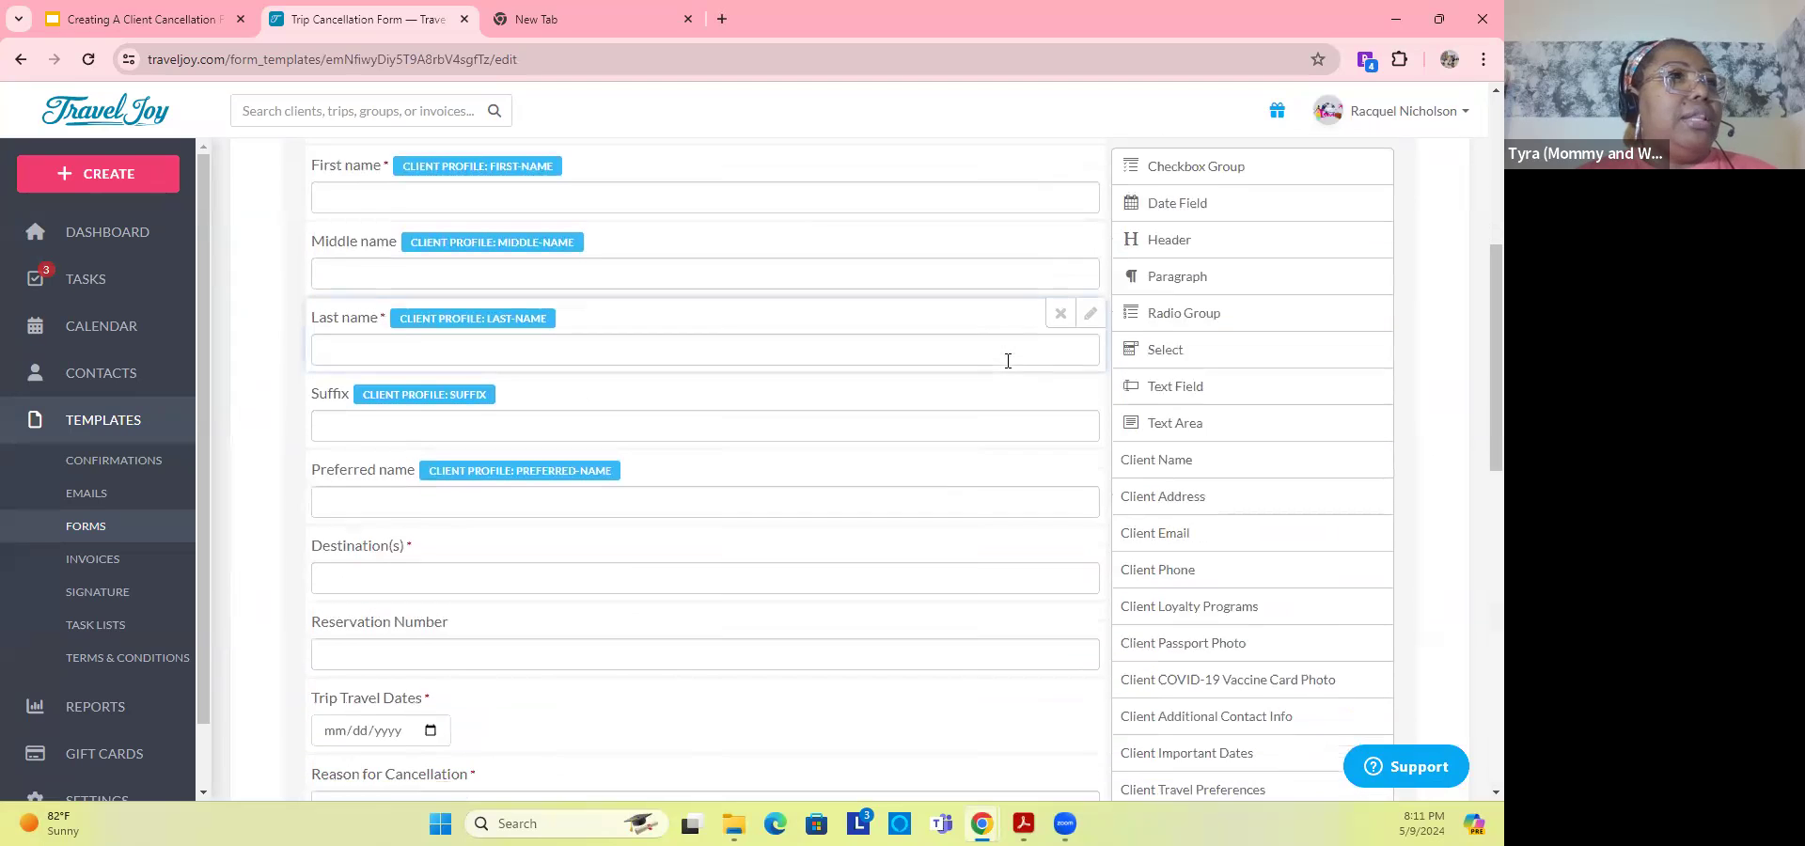
scroll(1008, 361, up, 3)
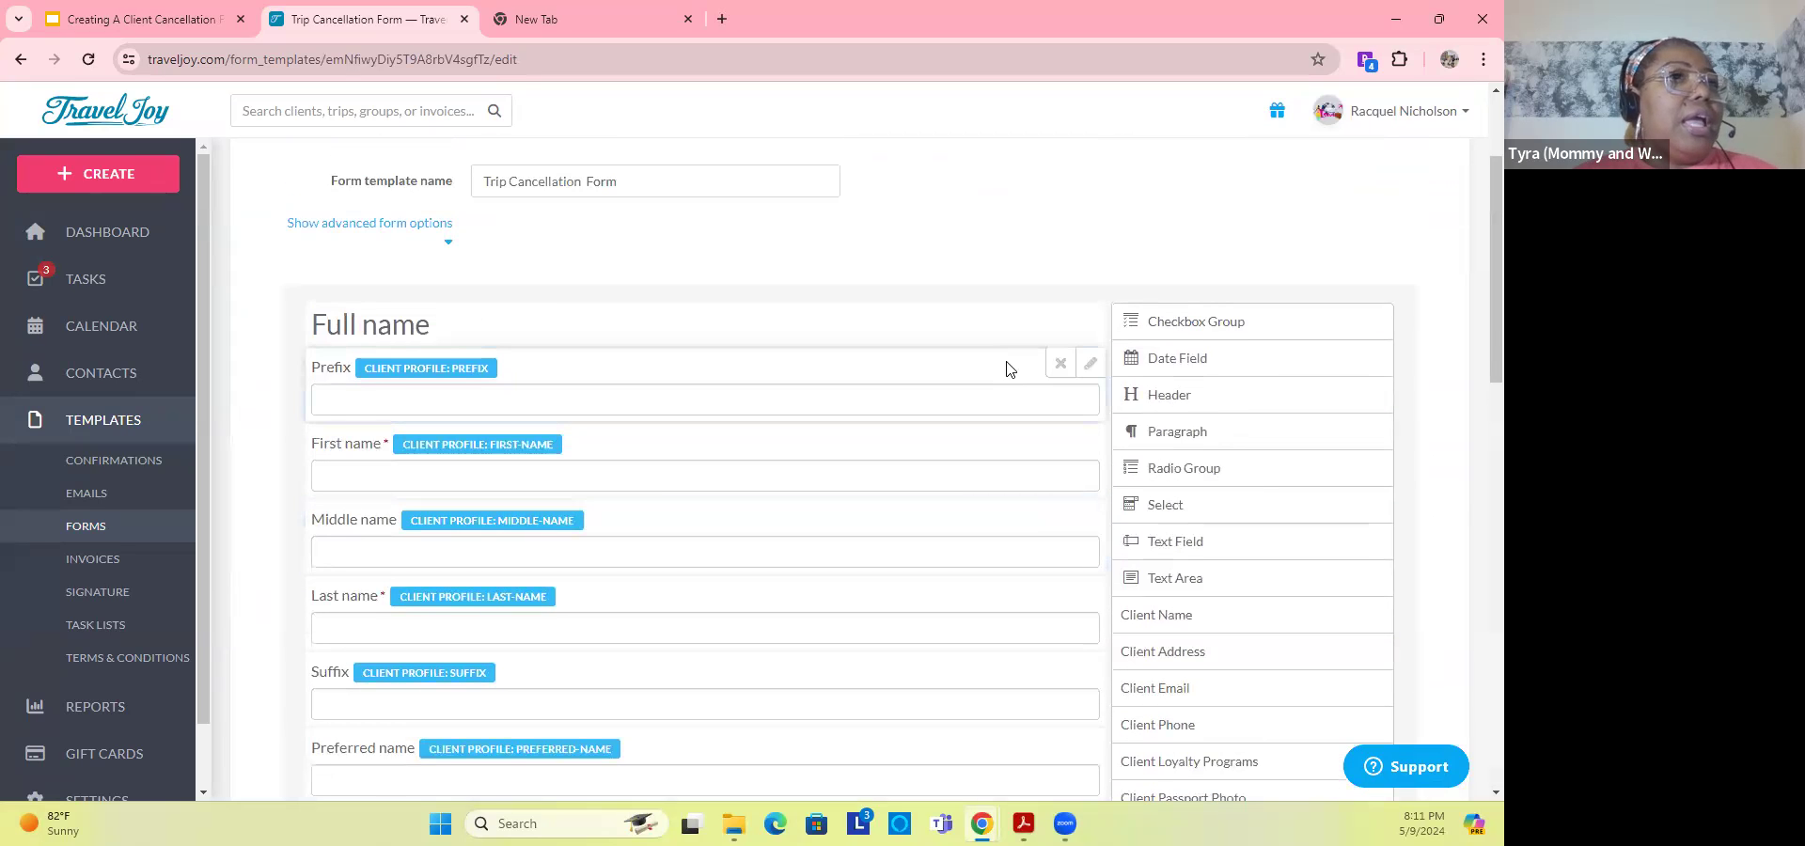
scroll(1008, 361, down, 2)
scroll(1008, 361, up, 2)
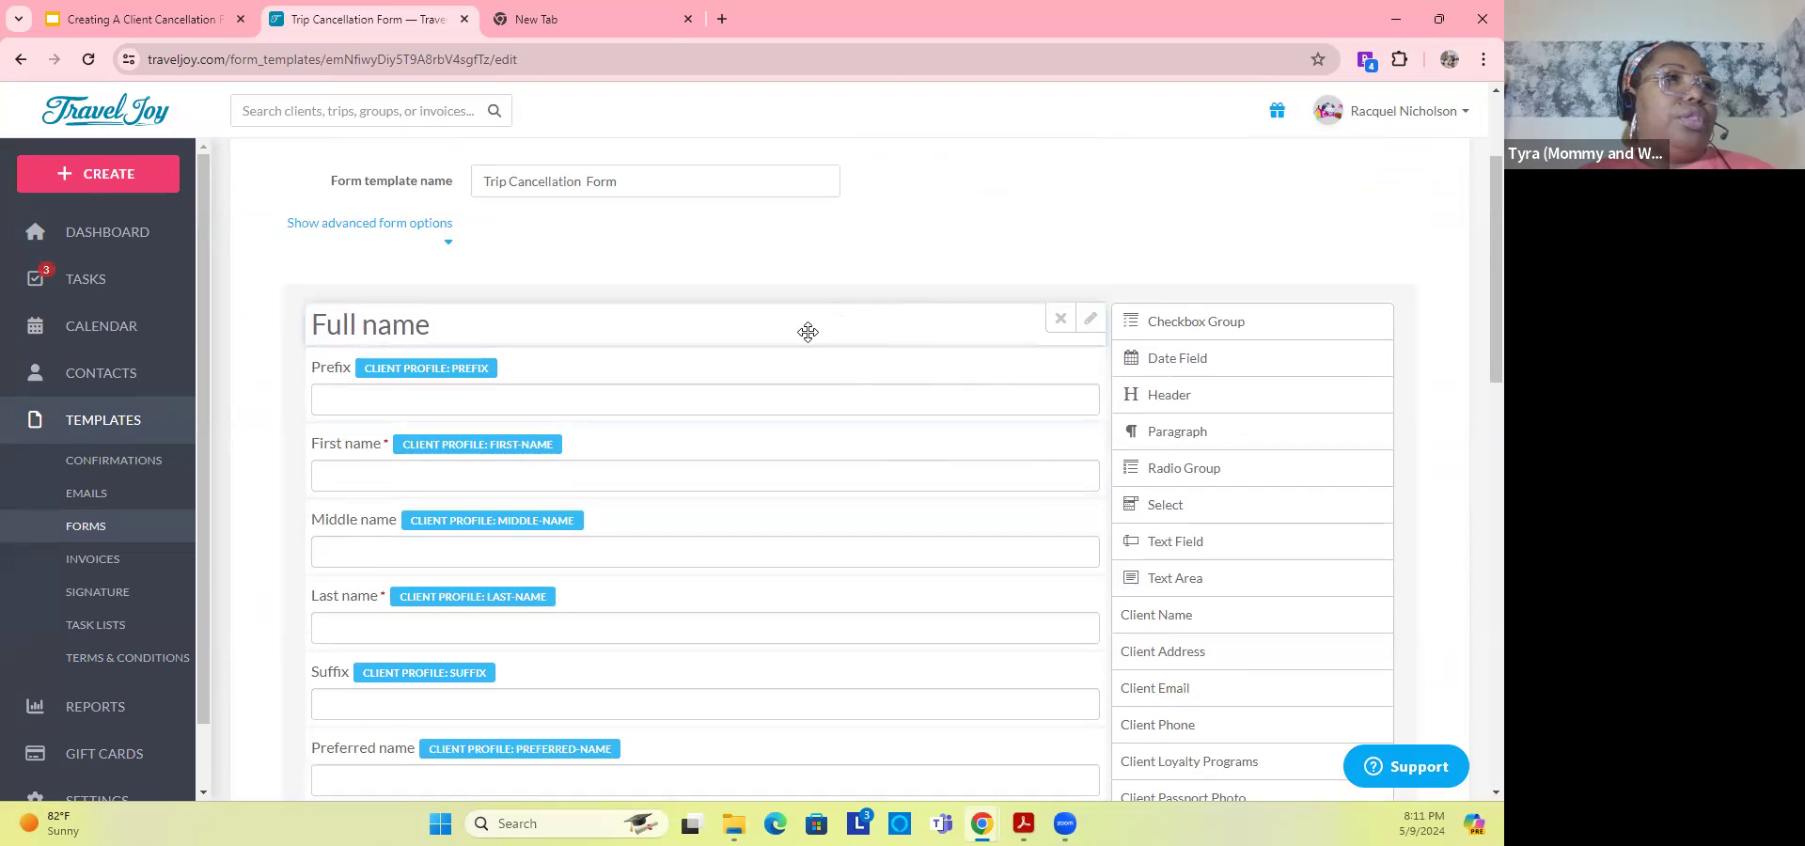
scroll(827, 324, down, 2)
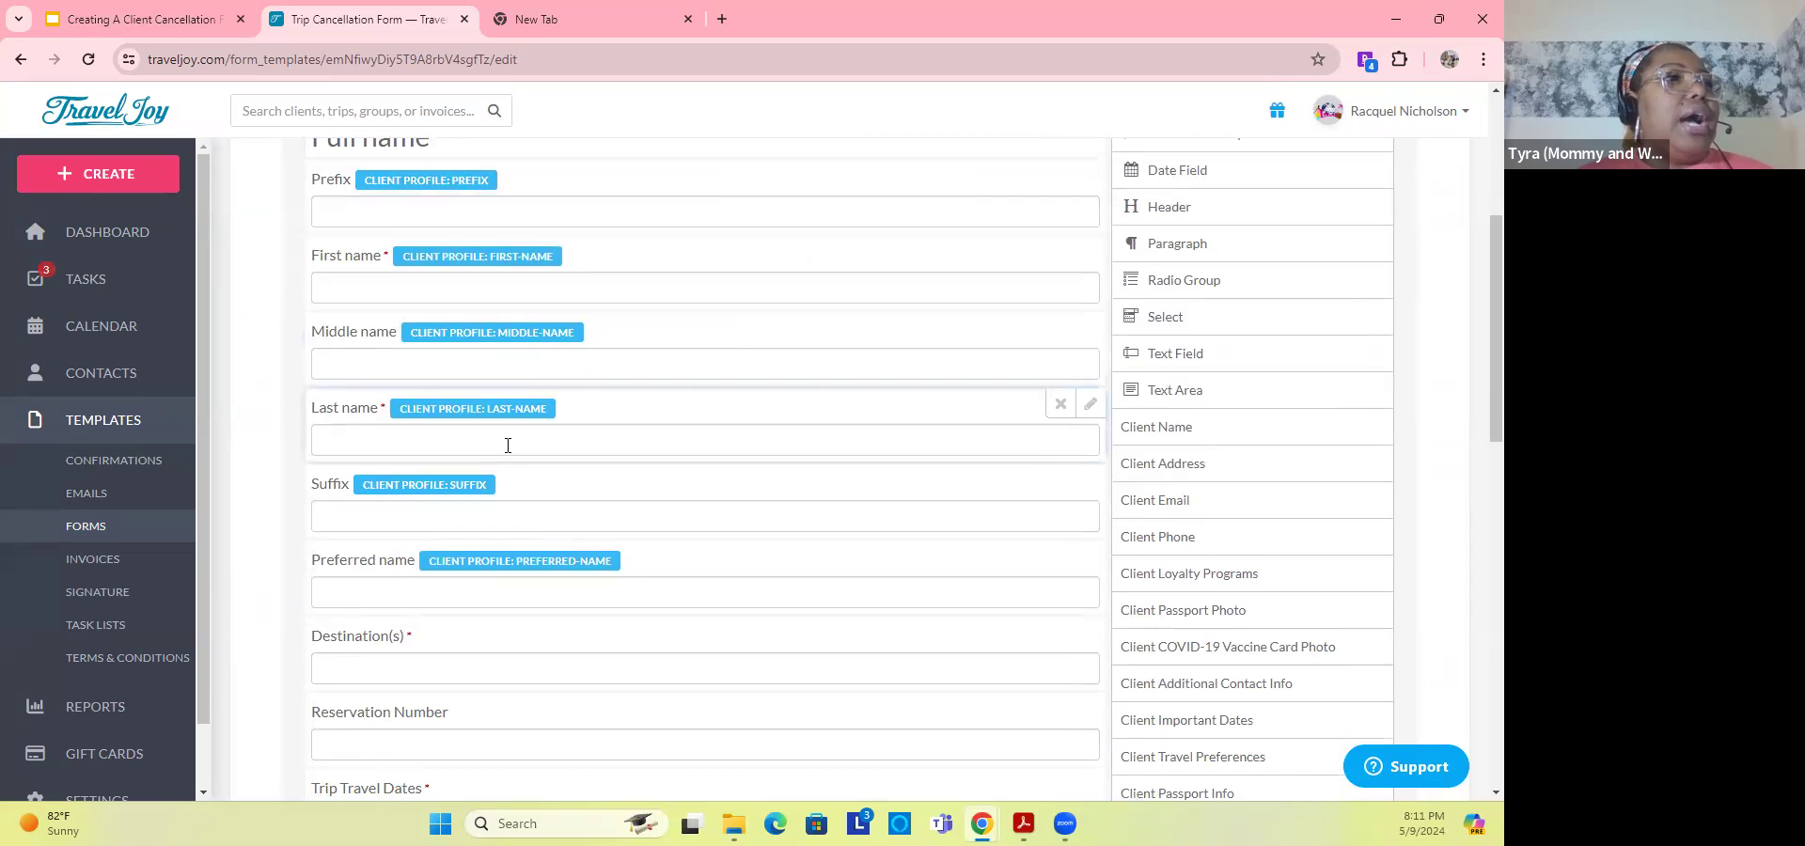
scroll(508, 442, down, 2)
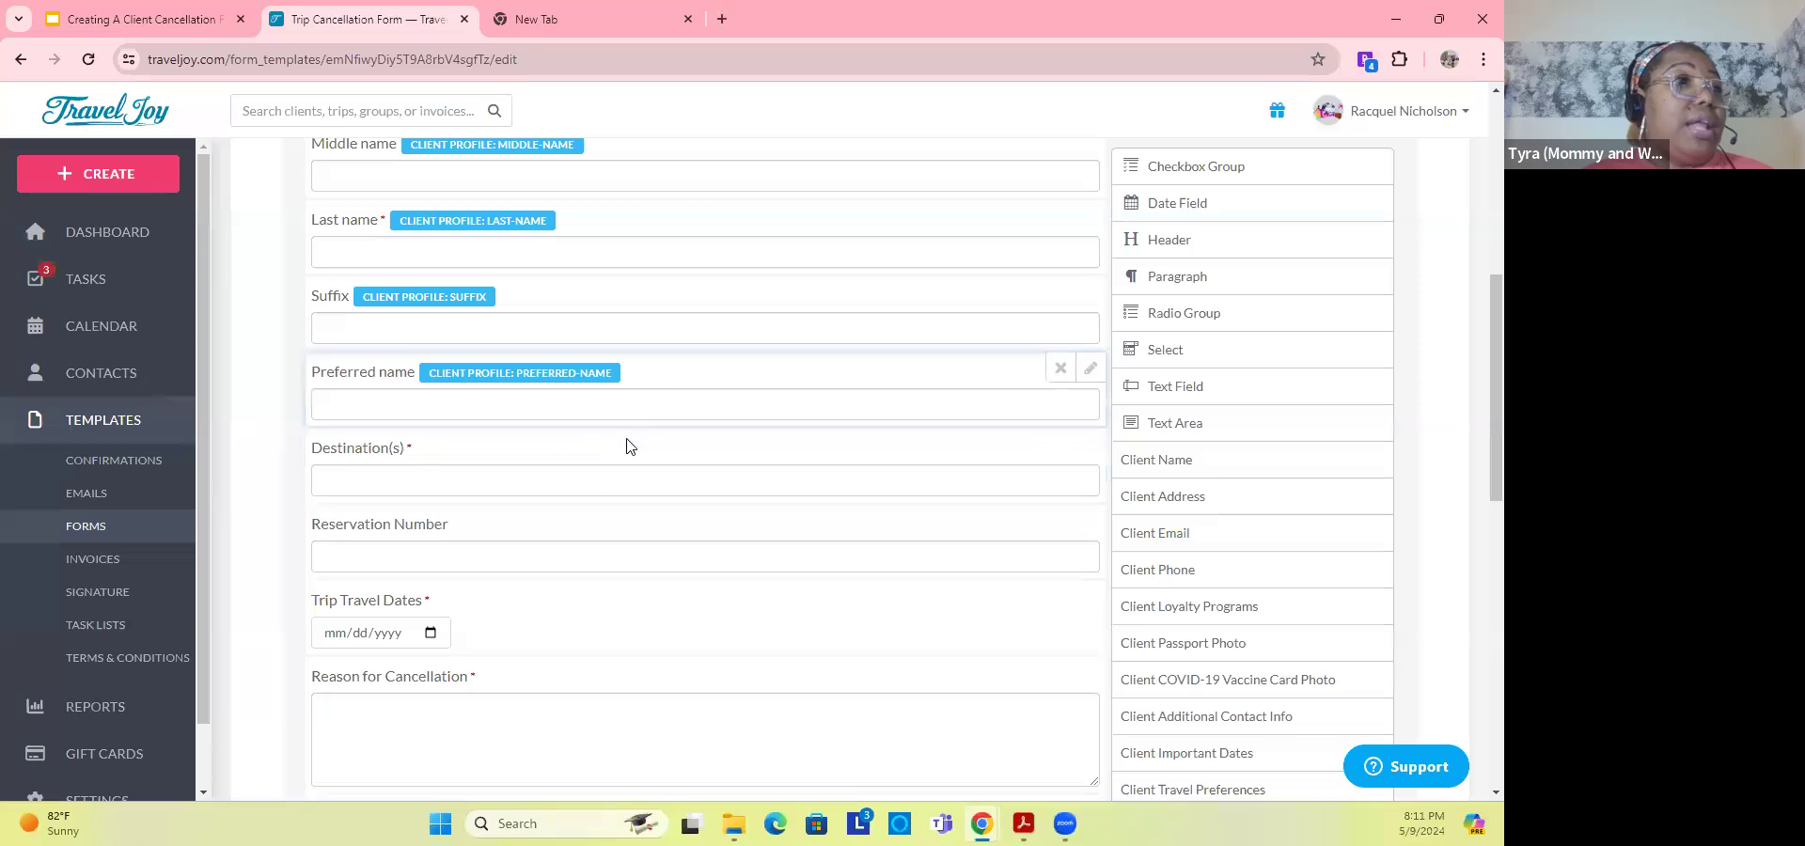
Step: Examine the form's trip details, cancellation reason, roommate acknowledgement, booking terms, acknowledgements and certifications
scroll(578, 451, down, 2)
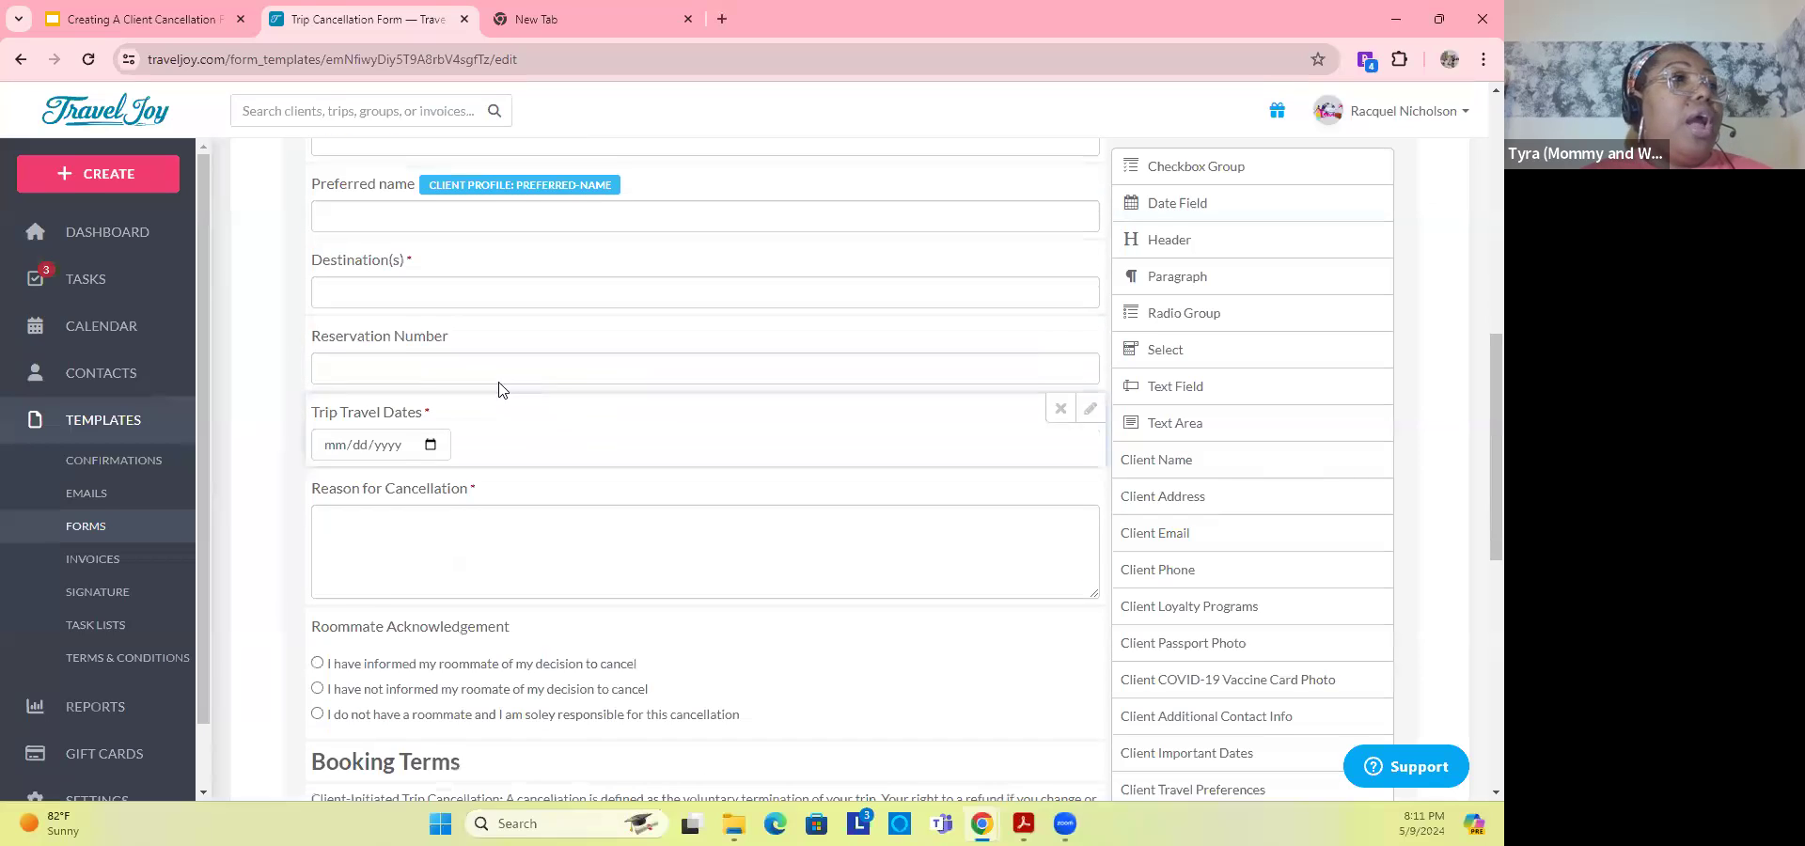
click(412, 371)
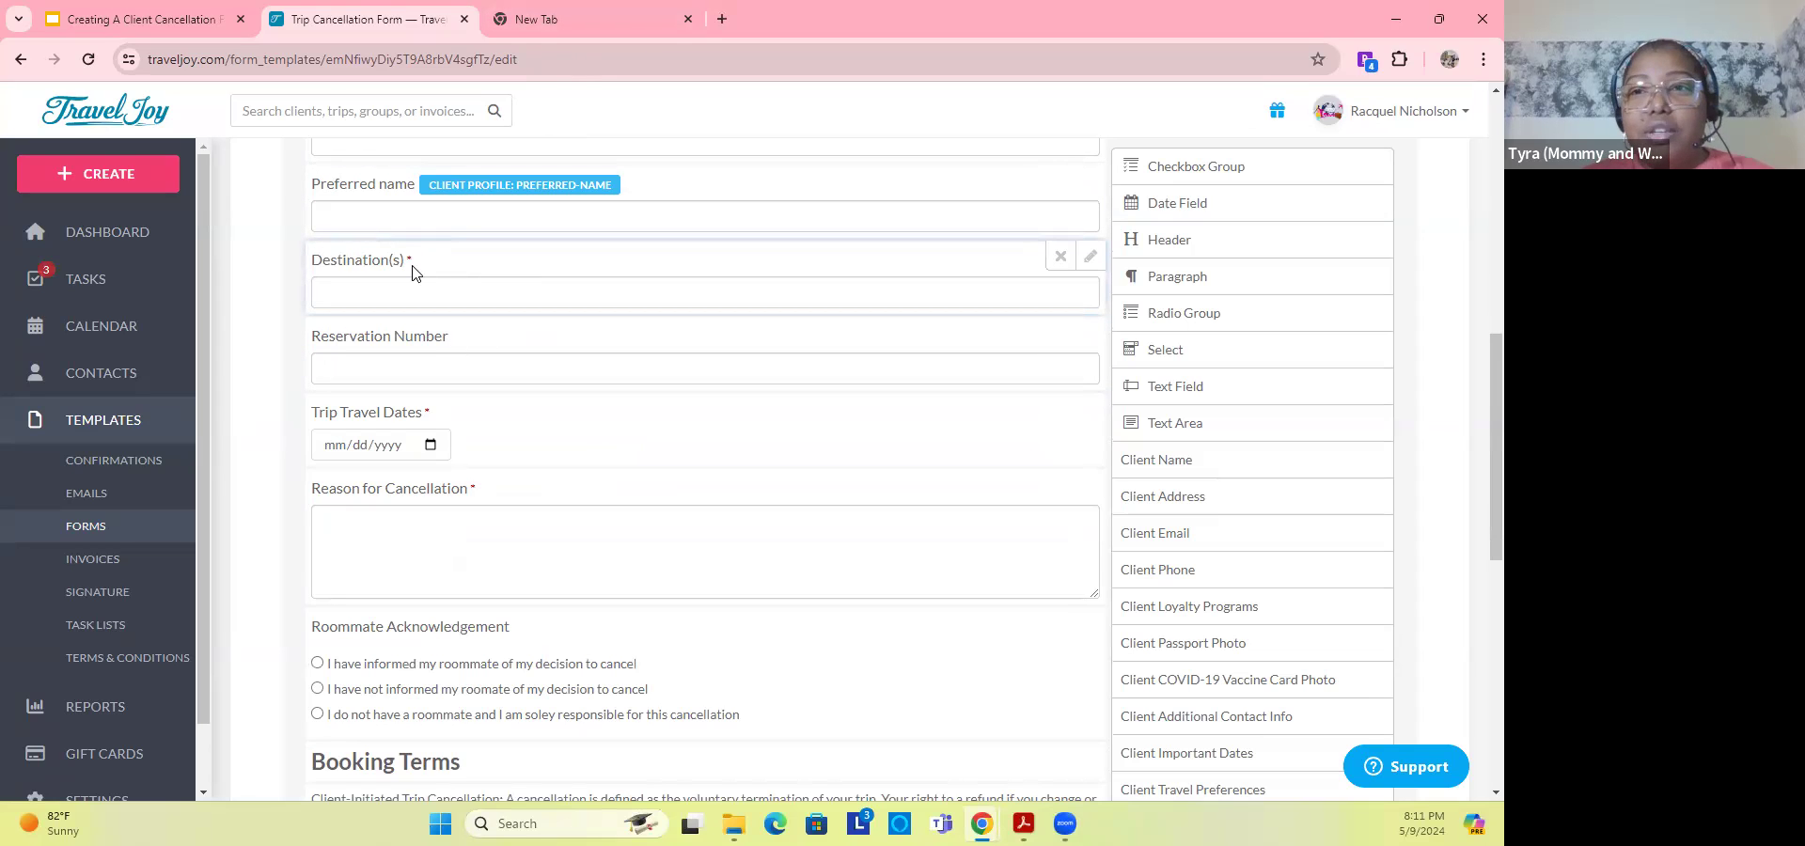
scroll(496, 367, down, 2)
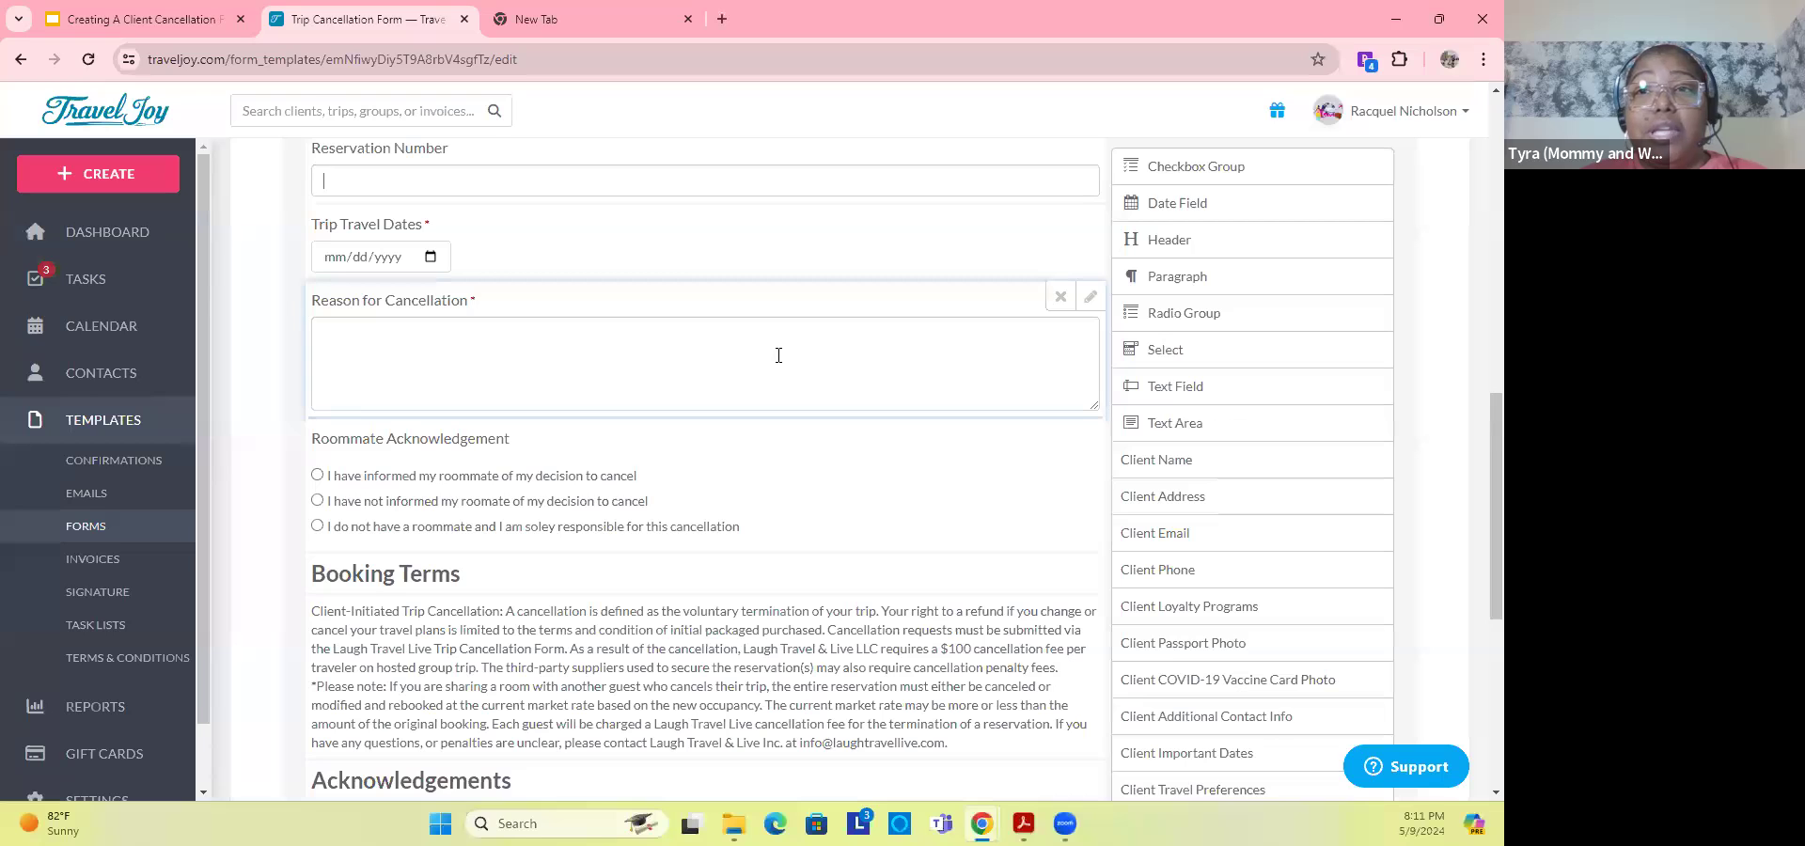
scroll(778, 356, down, 2)
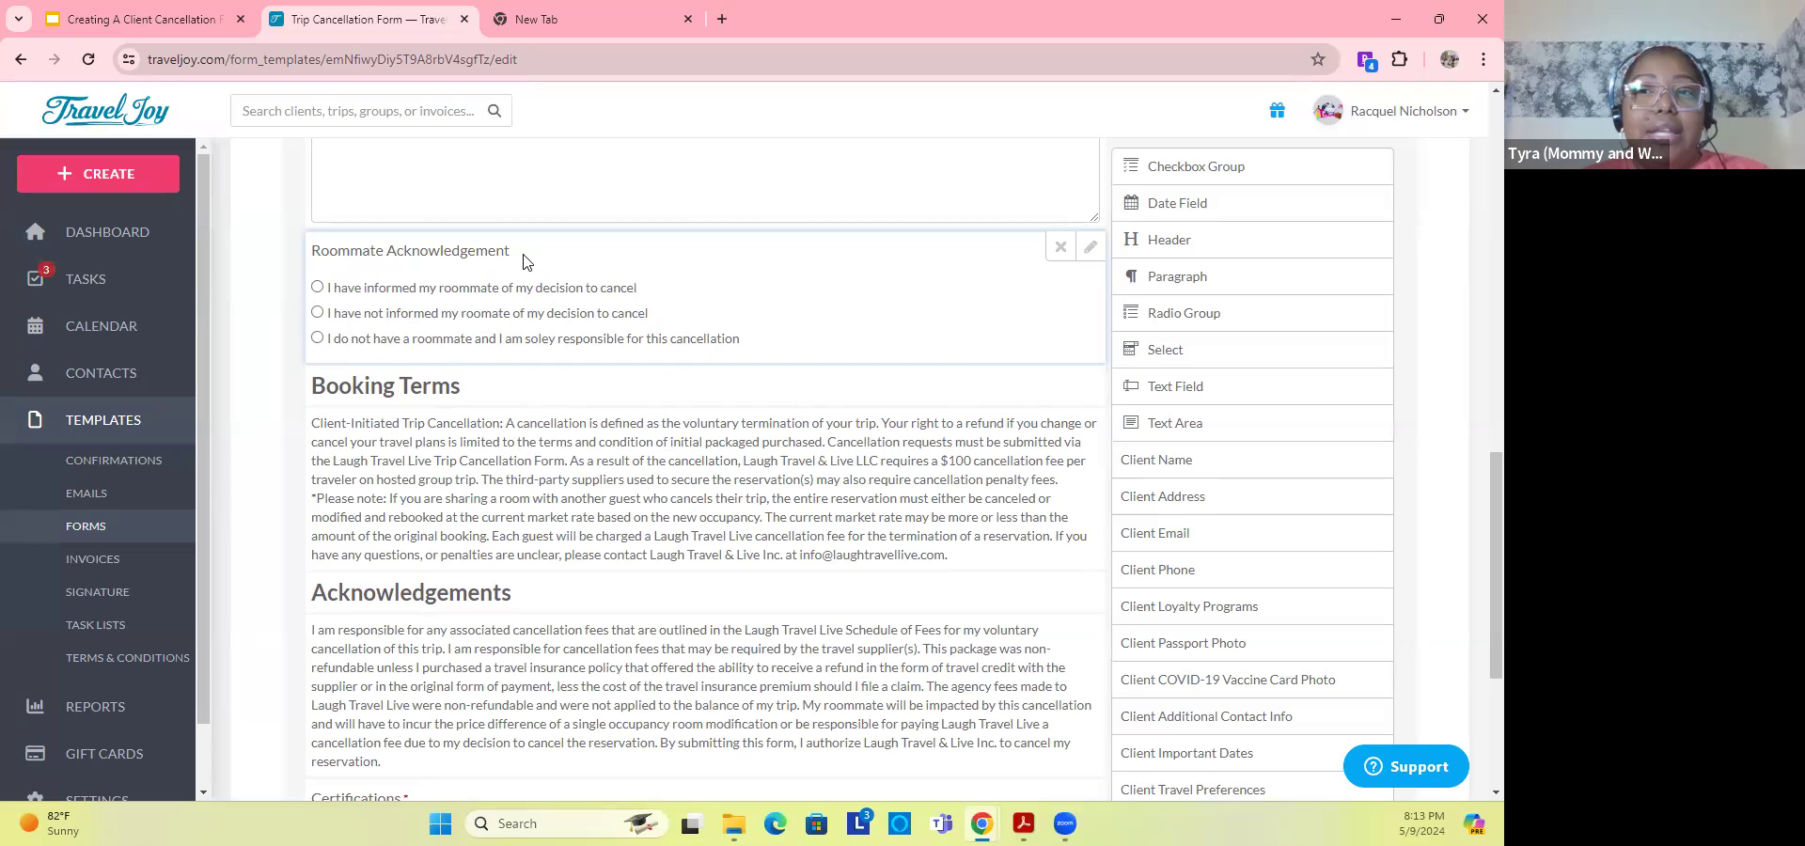
scroll(537, 257, down, 1)
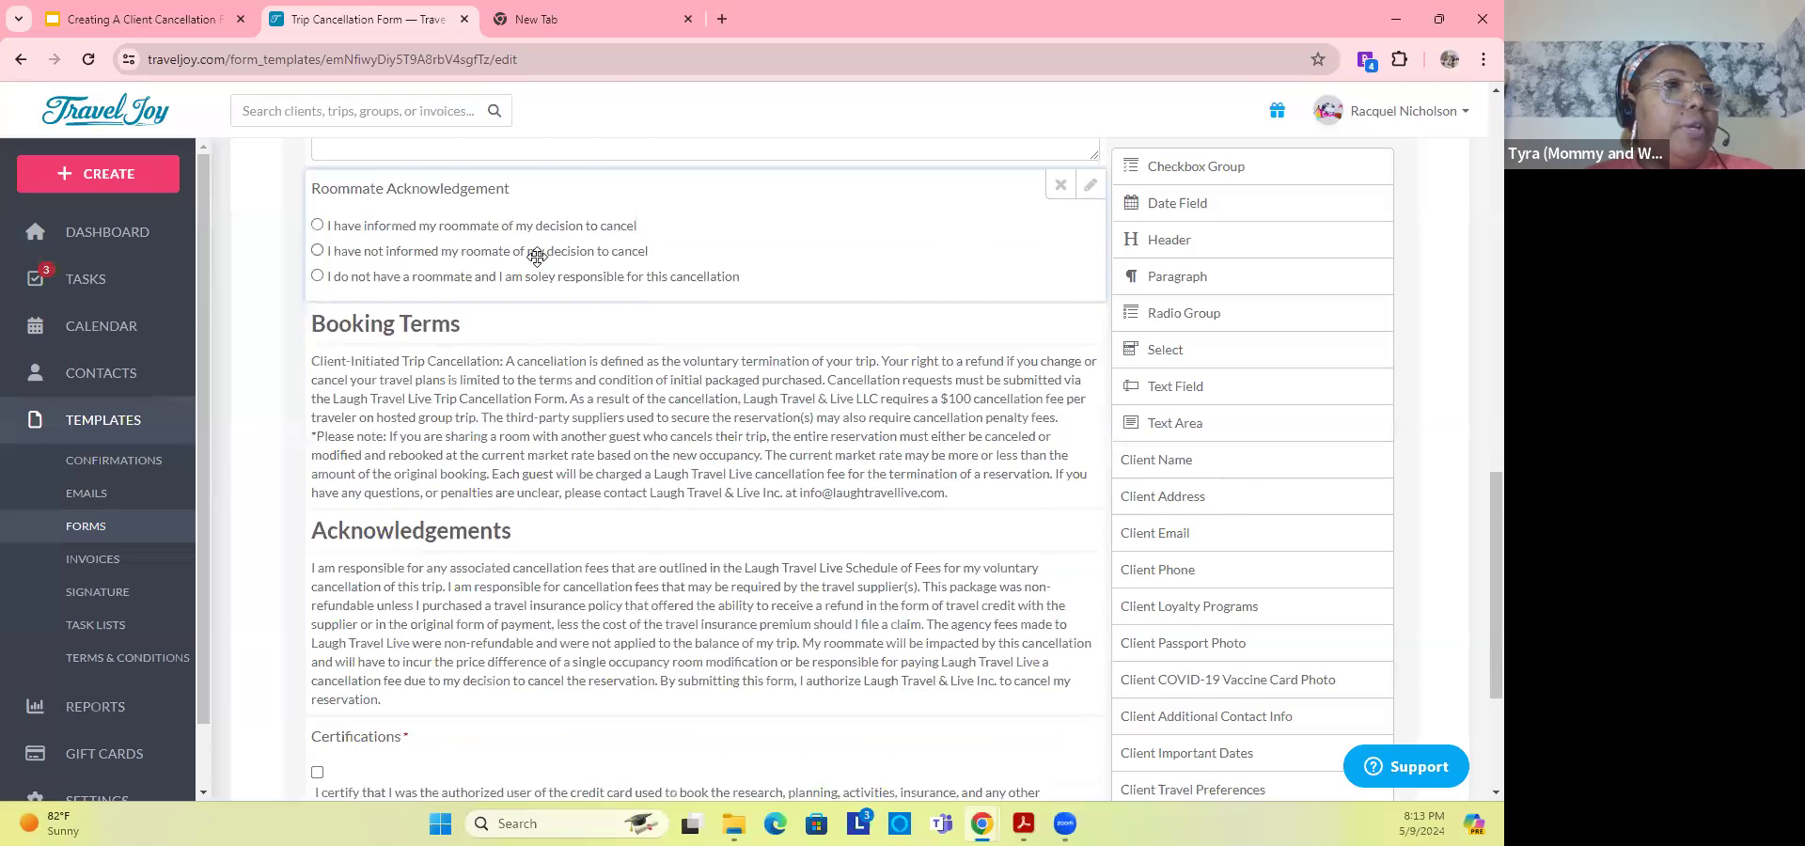
scroll(537, 256, down, 2)
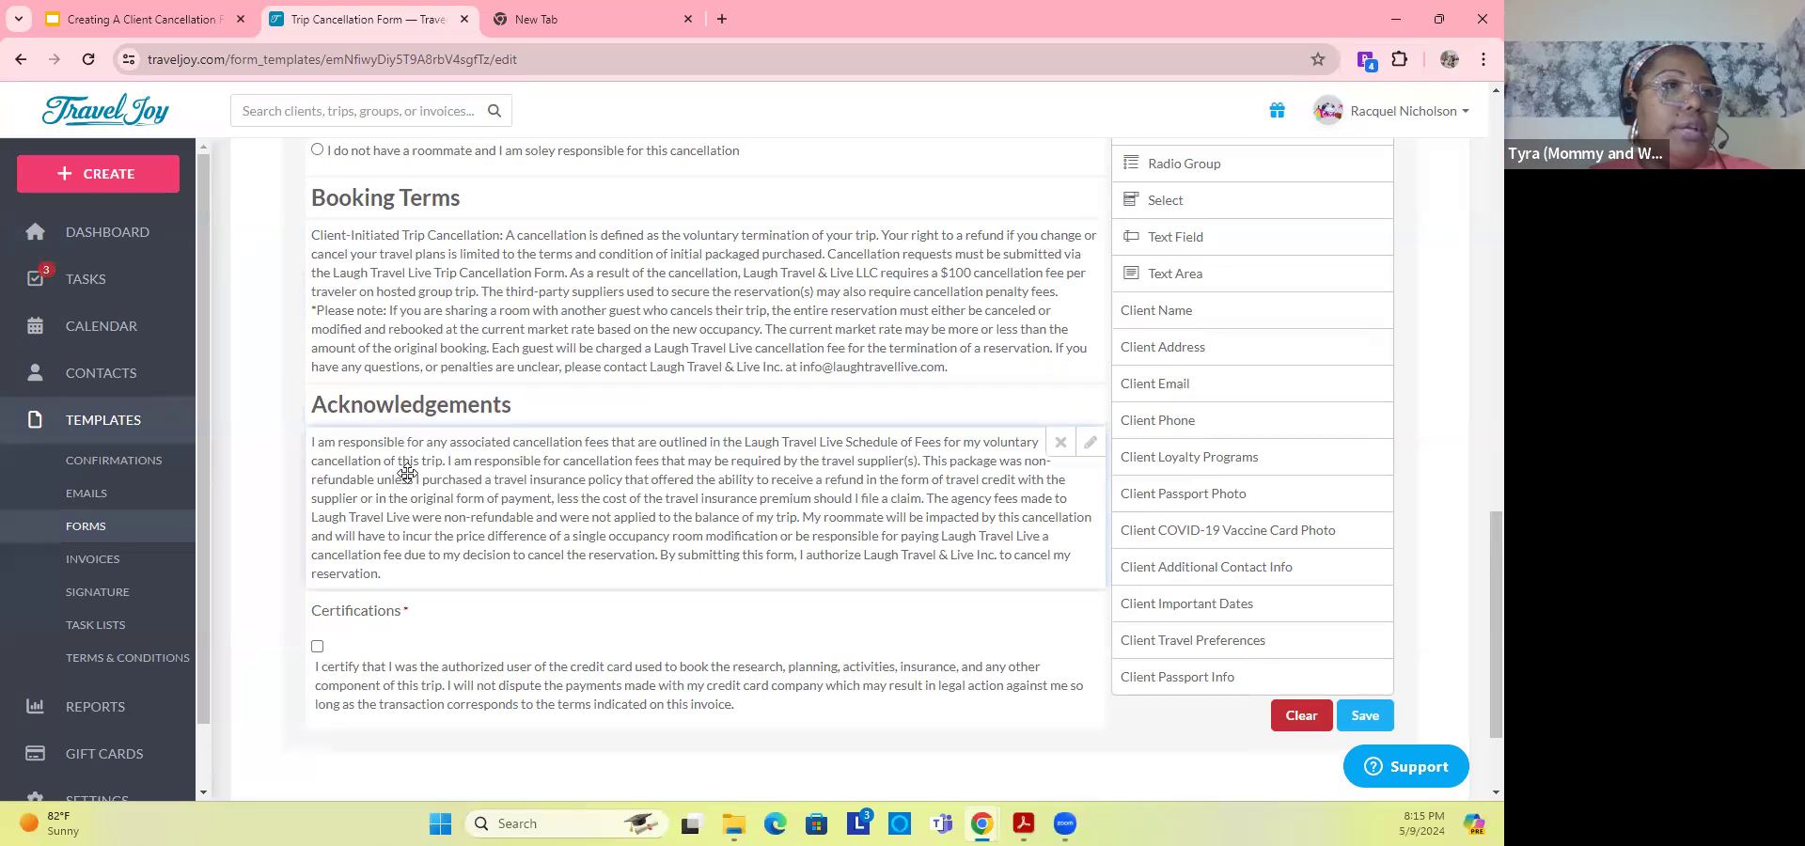
scroll(407, 473, down, 2)
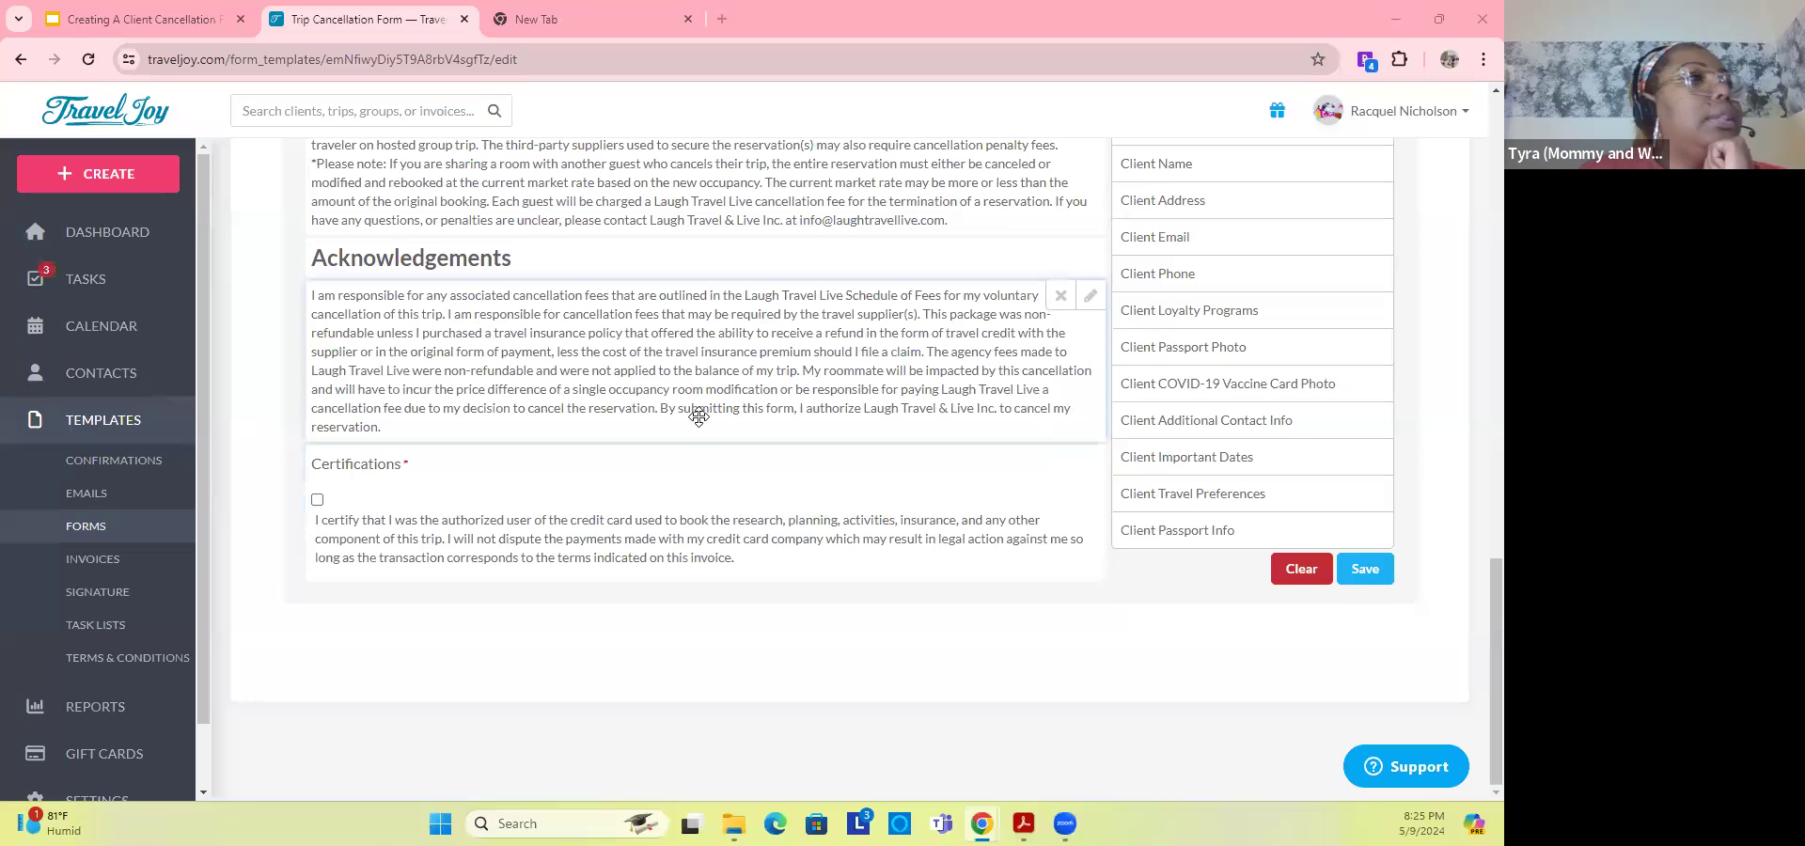
Step: Review the whole Trip Cancellation Form template again, from the full name section through the certifications
scroll(435, 491, up, 8)
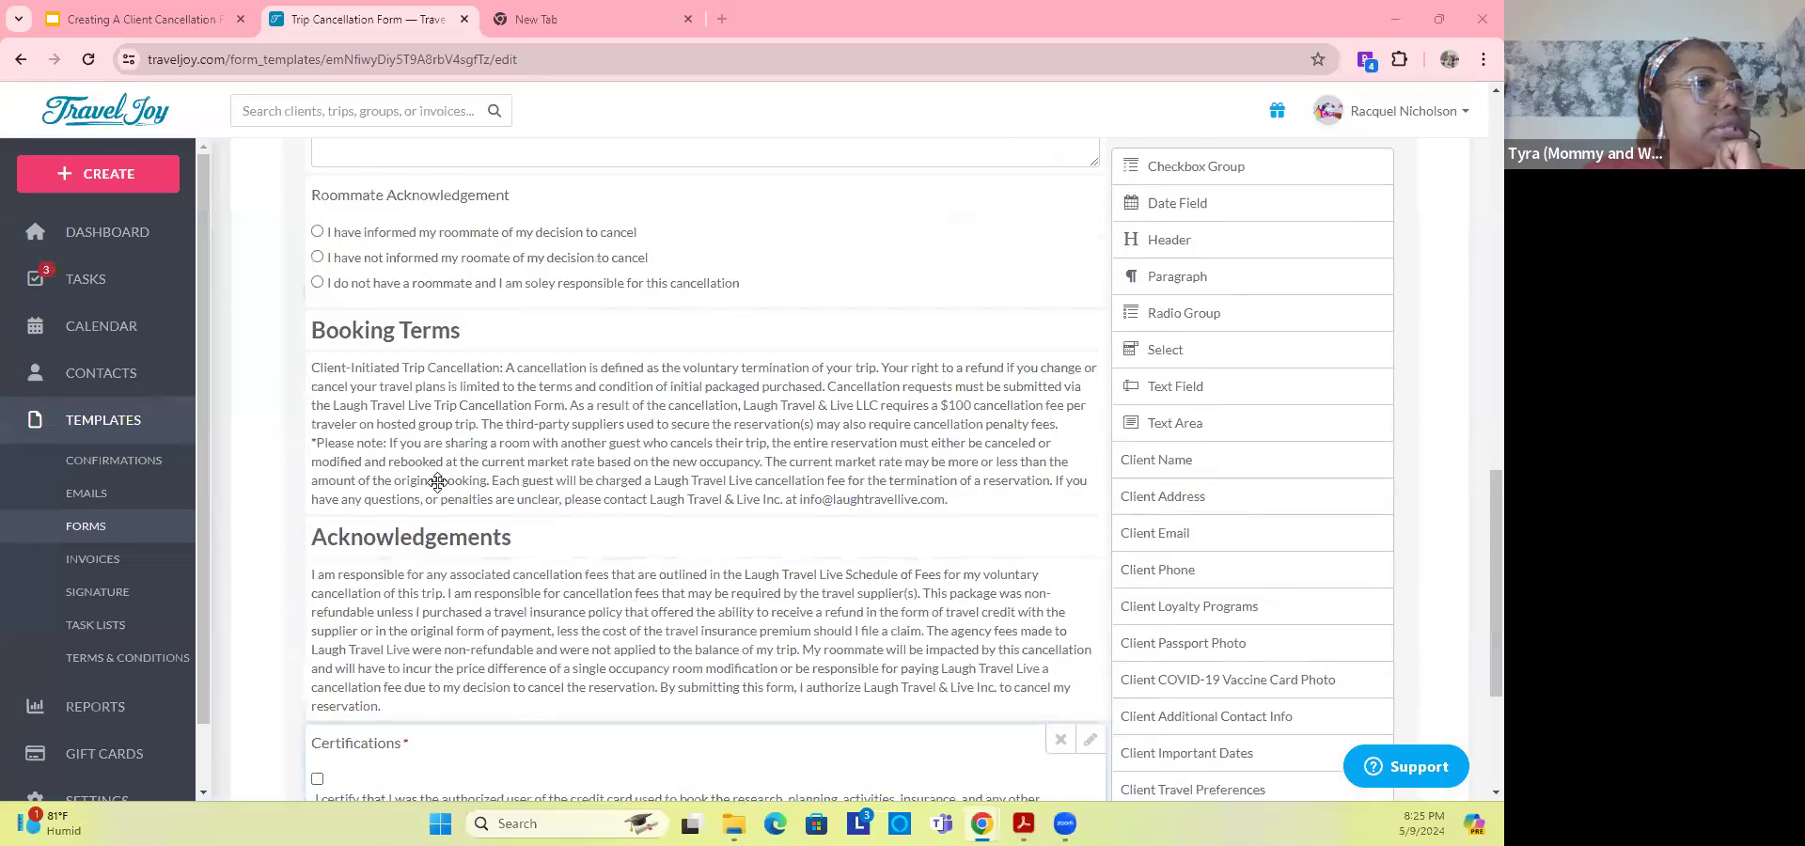
scroll(436, 477, up, 3)
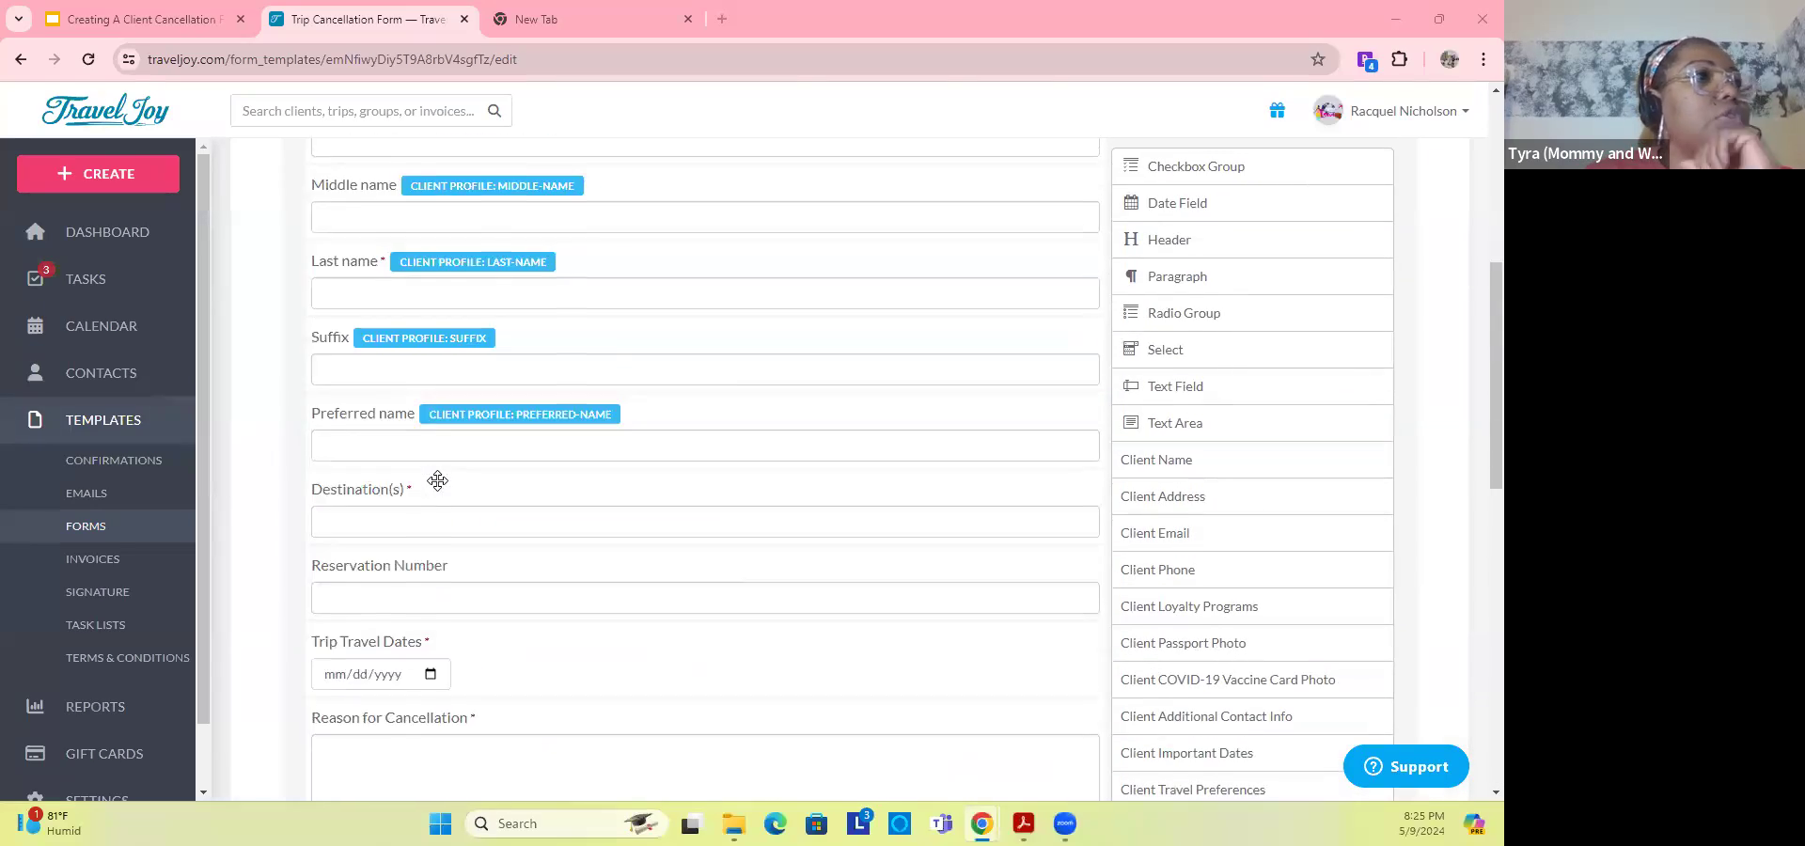
scroll(447, 498, down, 9)
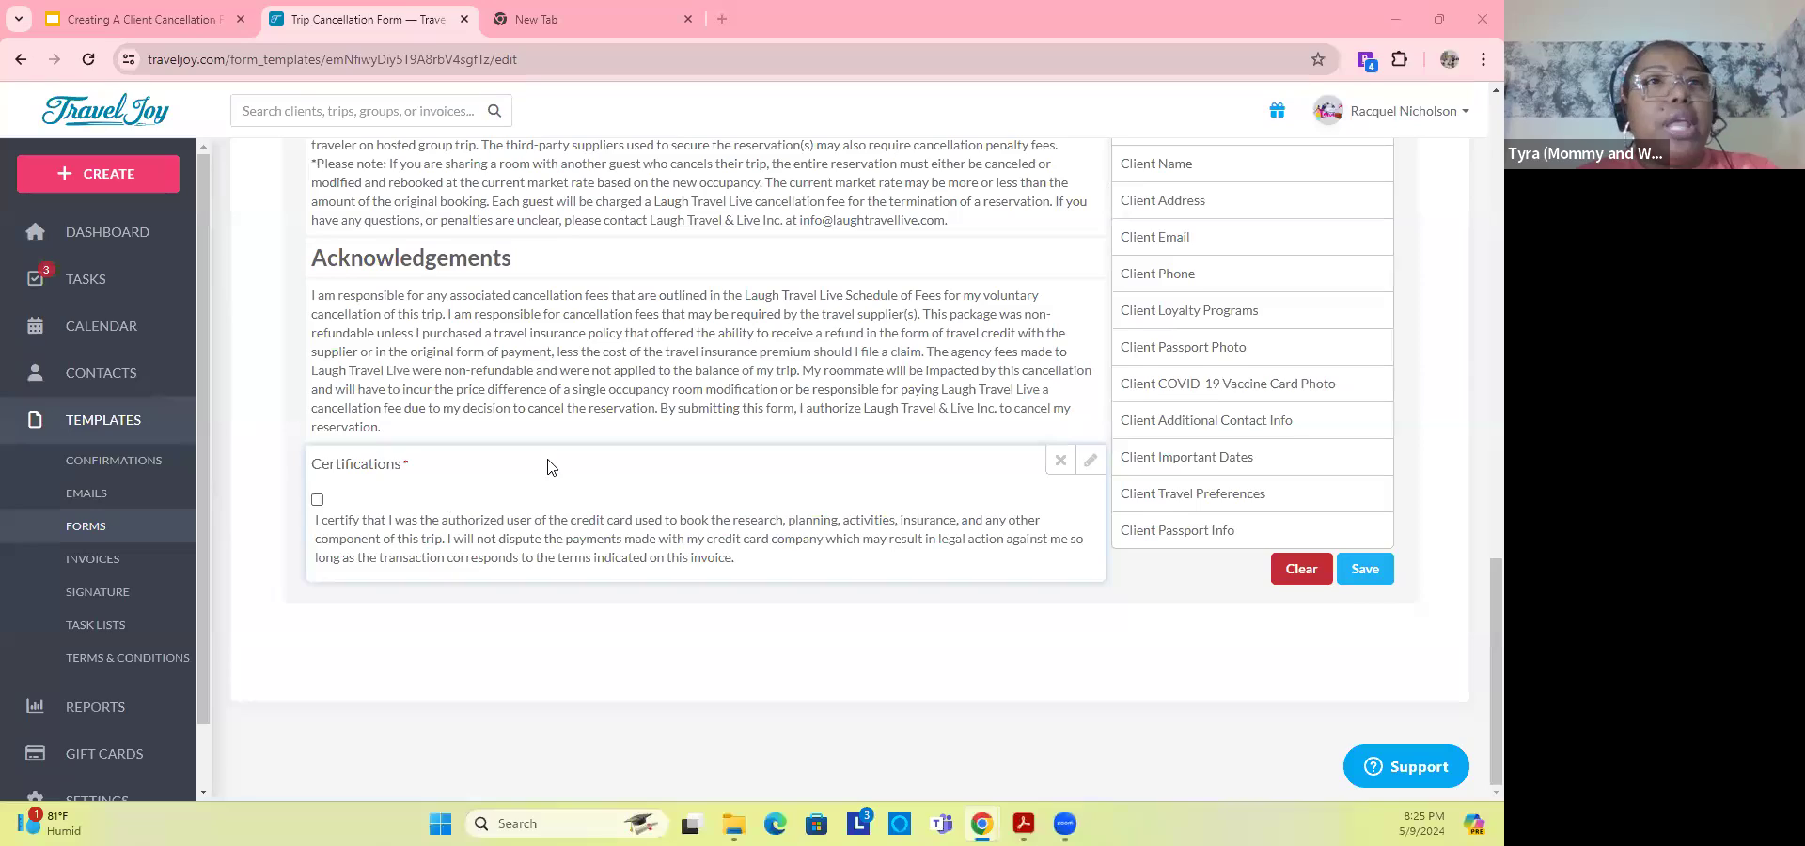
scroll(551, 467, up, 12)
scroll(551, 468, up, 5)
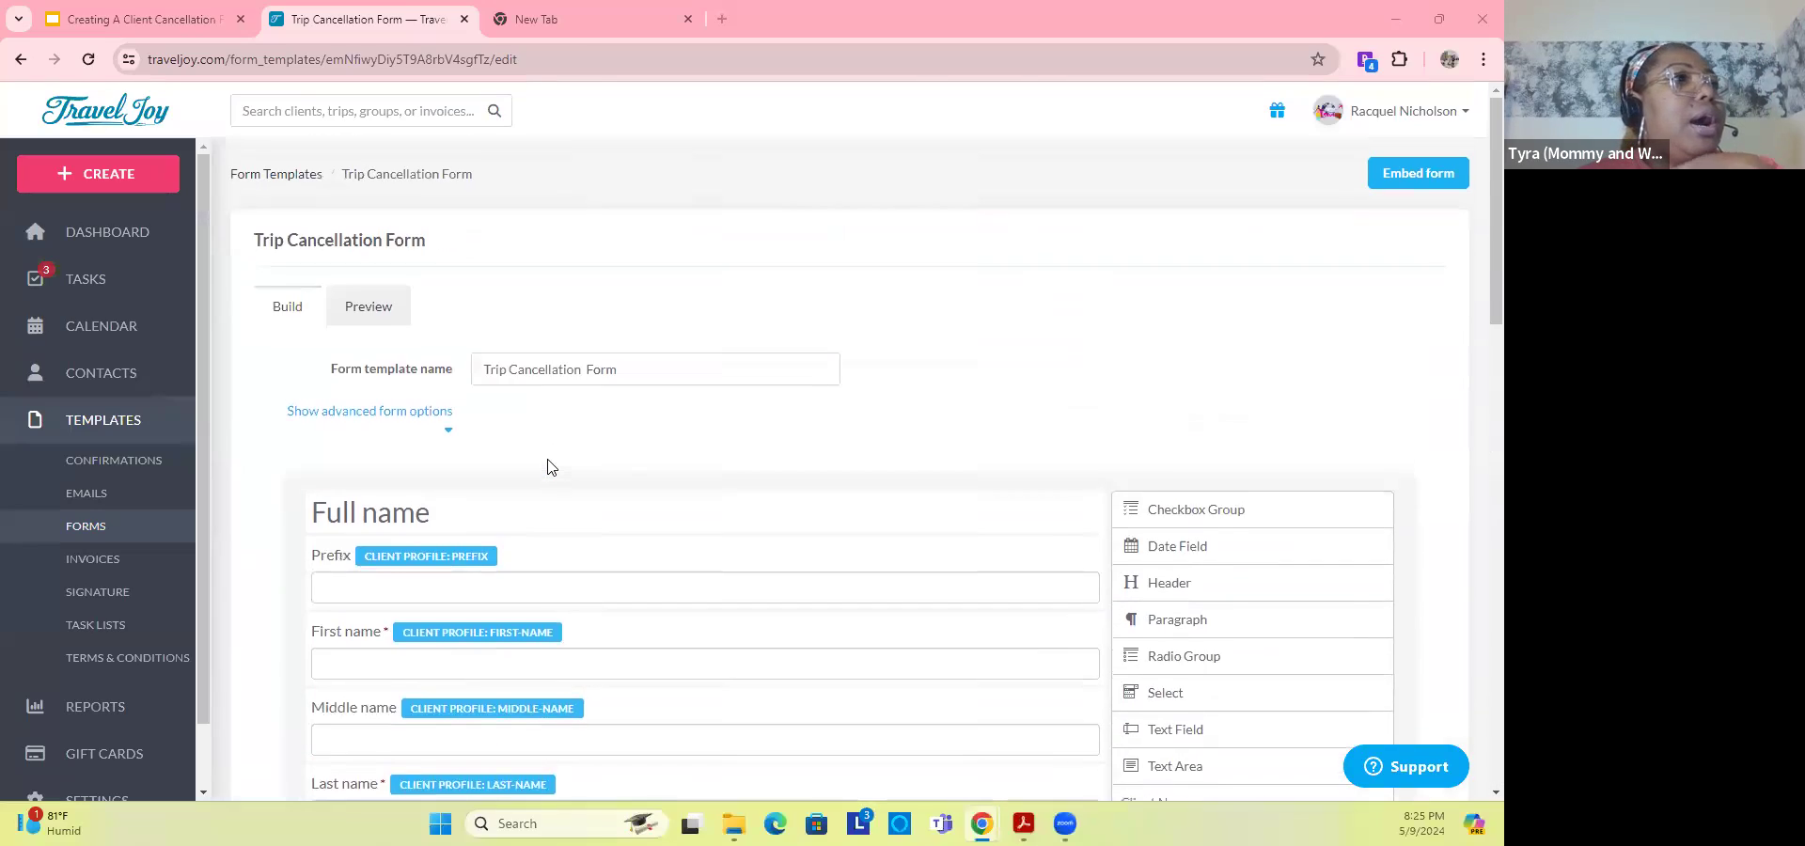
scroll(551, 467, down, 15)
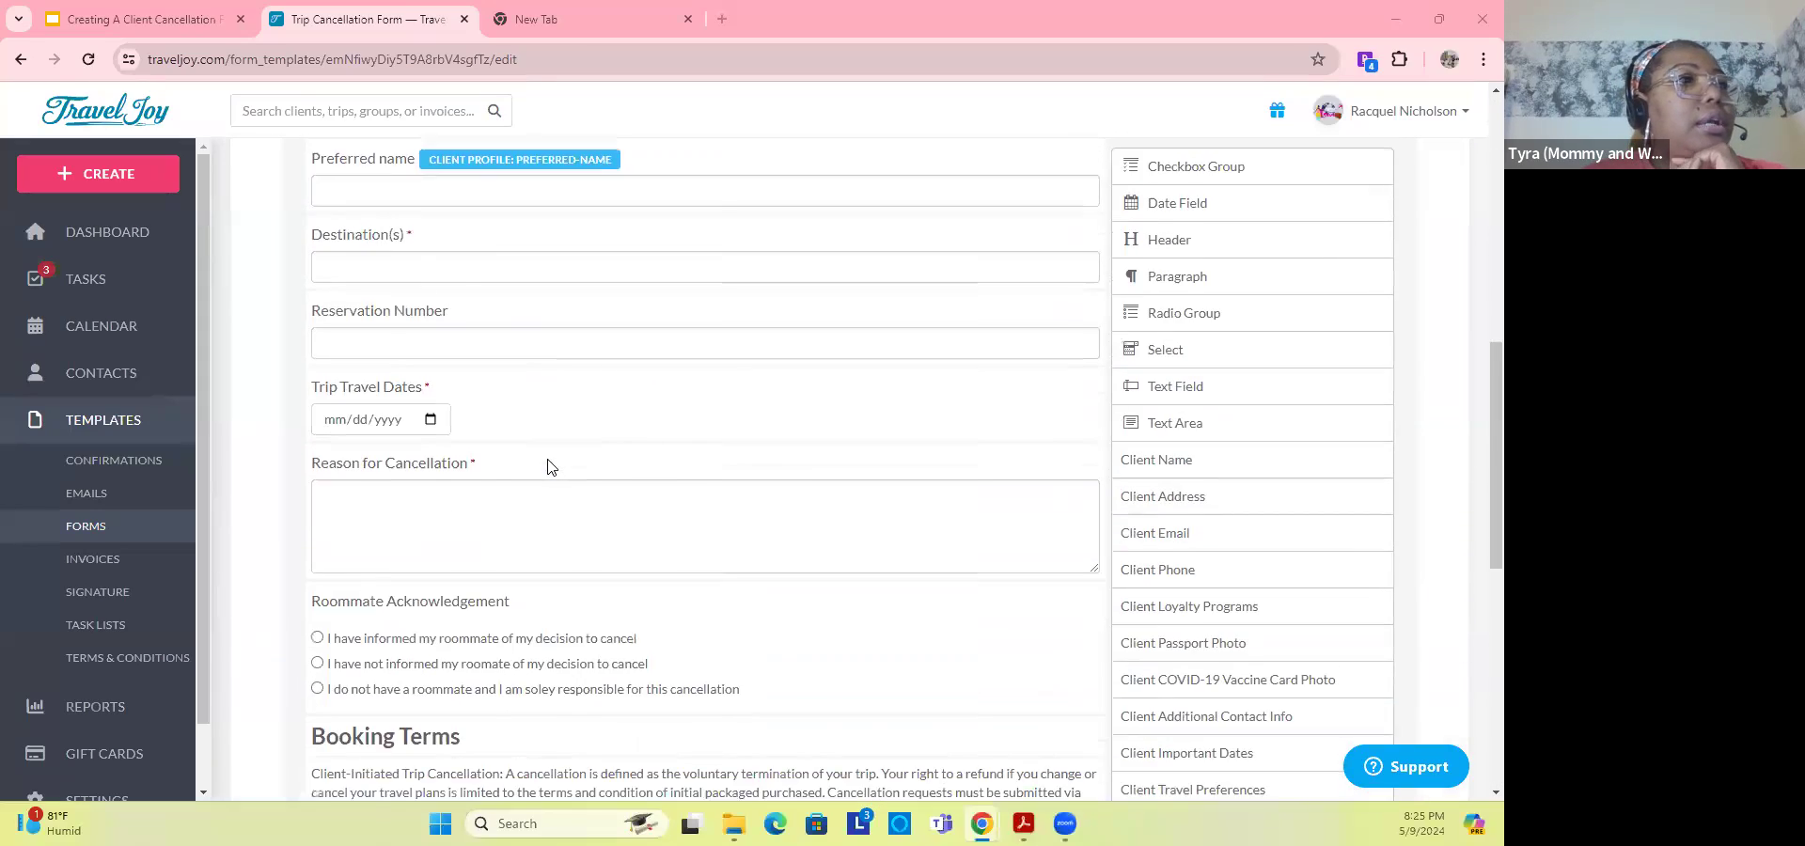
scroll(551, 467, down, 4)
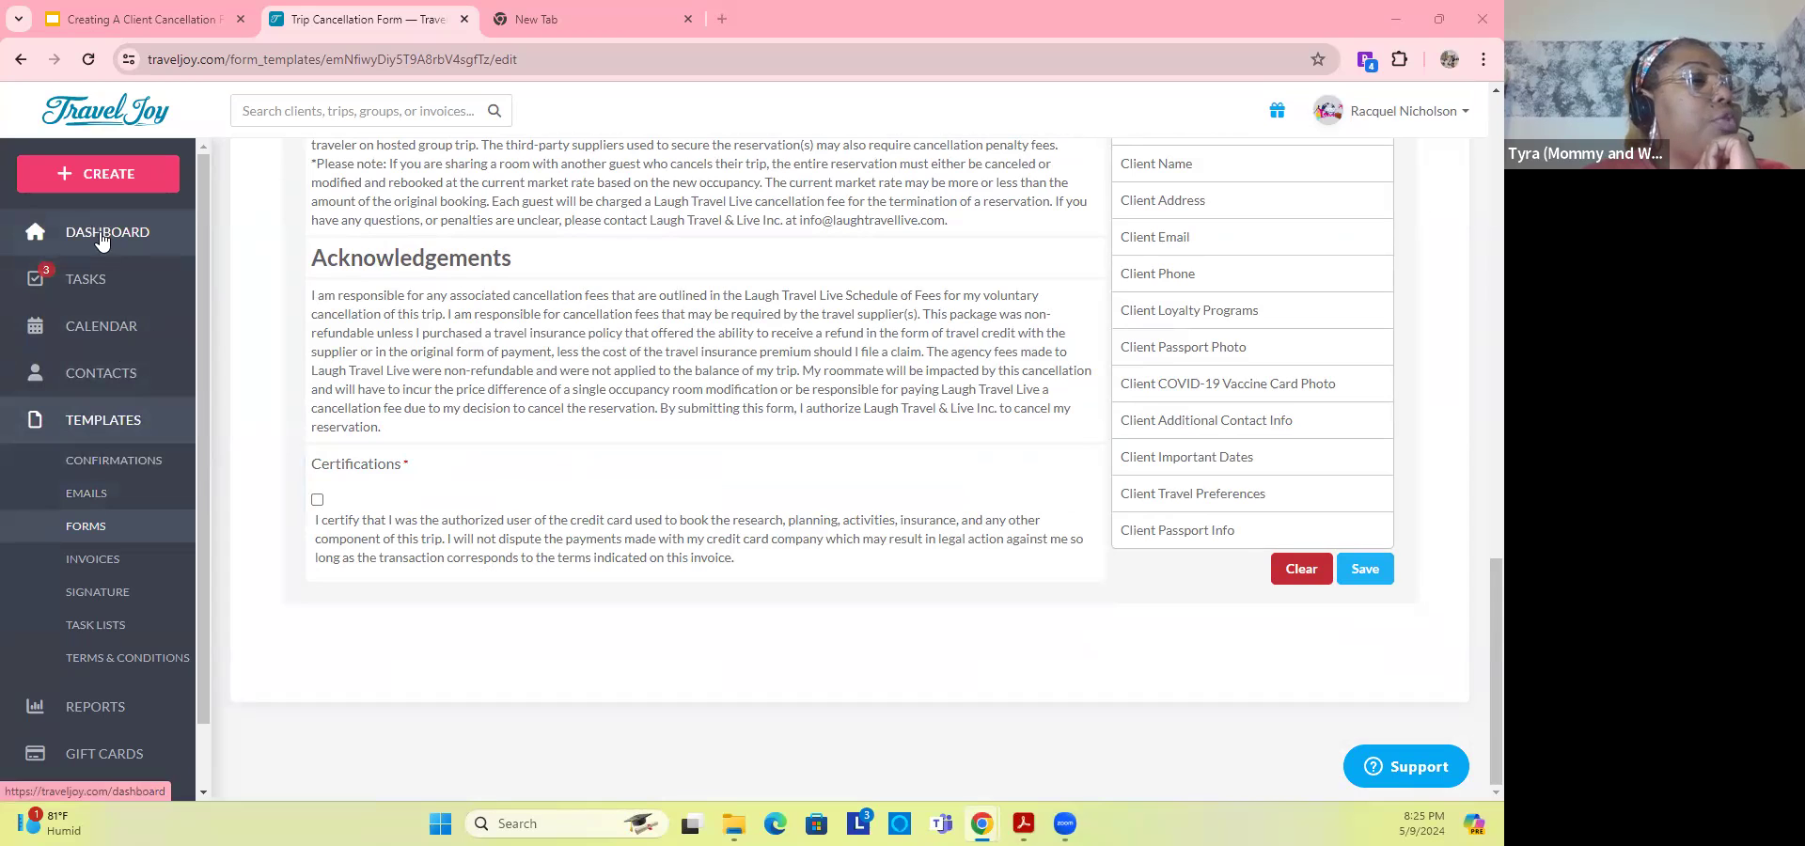
scroll(1354, 257, up, 15)
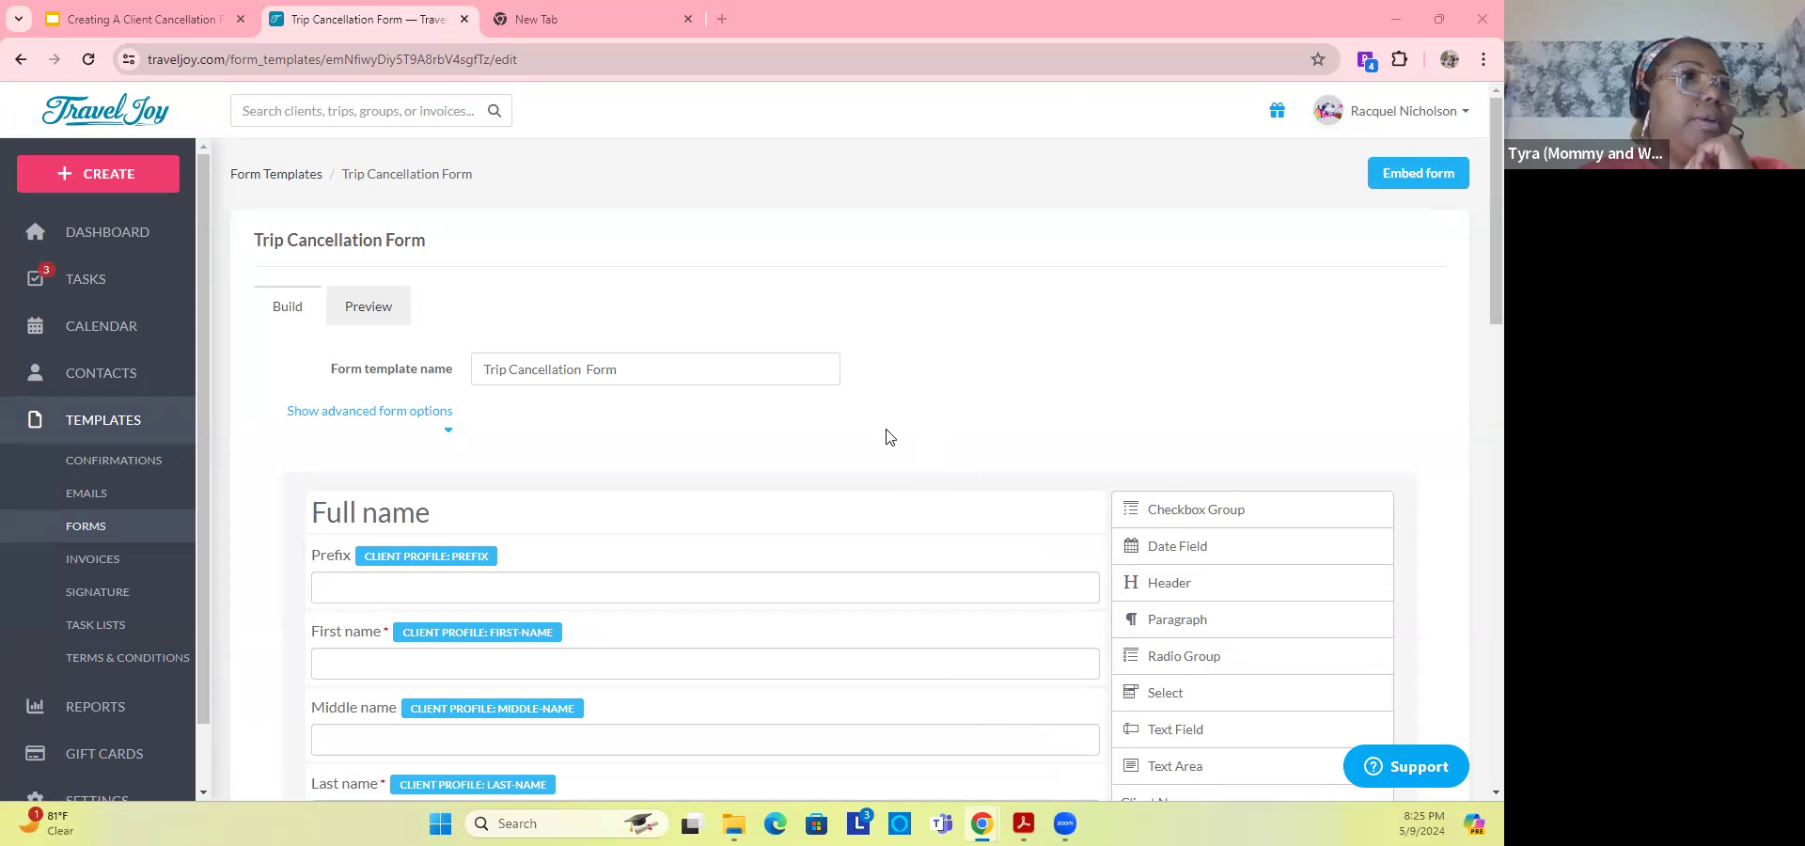
Step: Return to the dashboard, find the Fall in Love with Bali group among the trips and view it
click(98, 235)
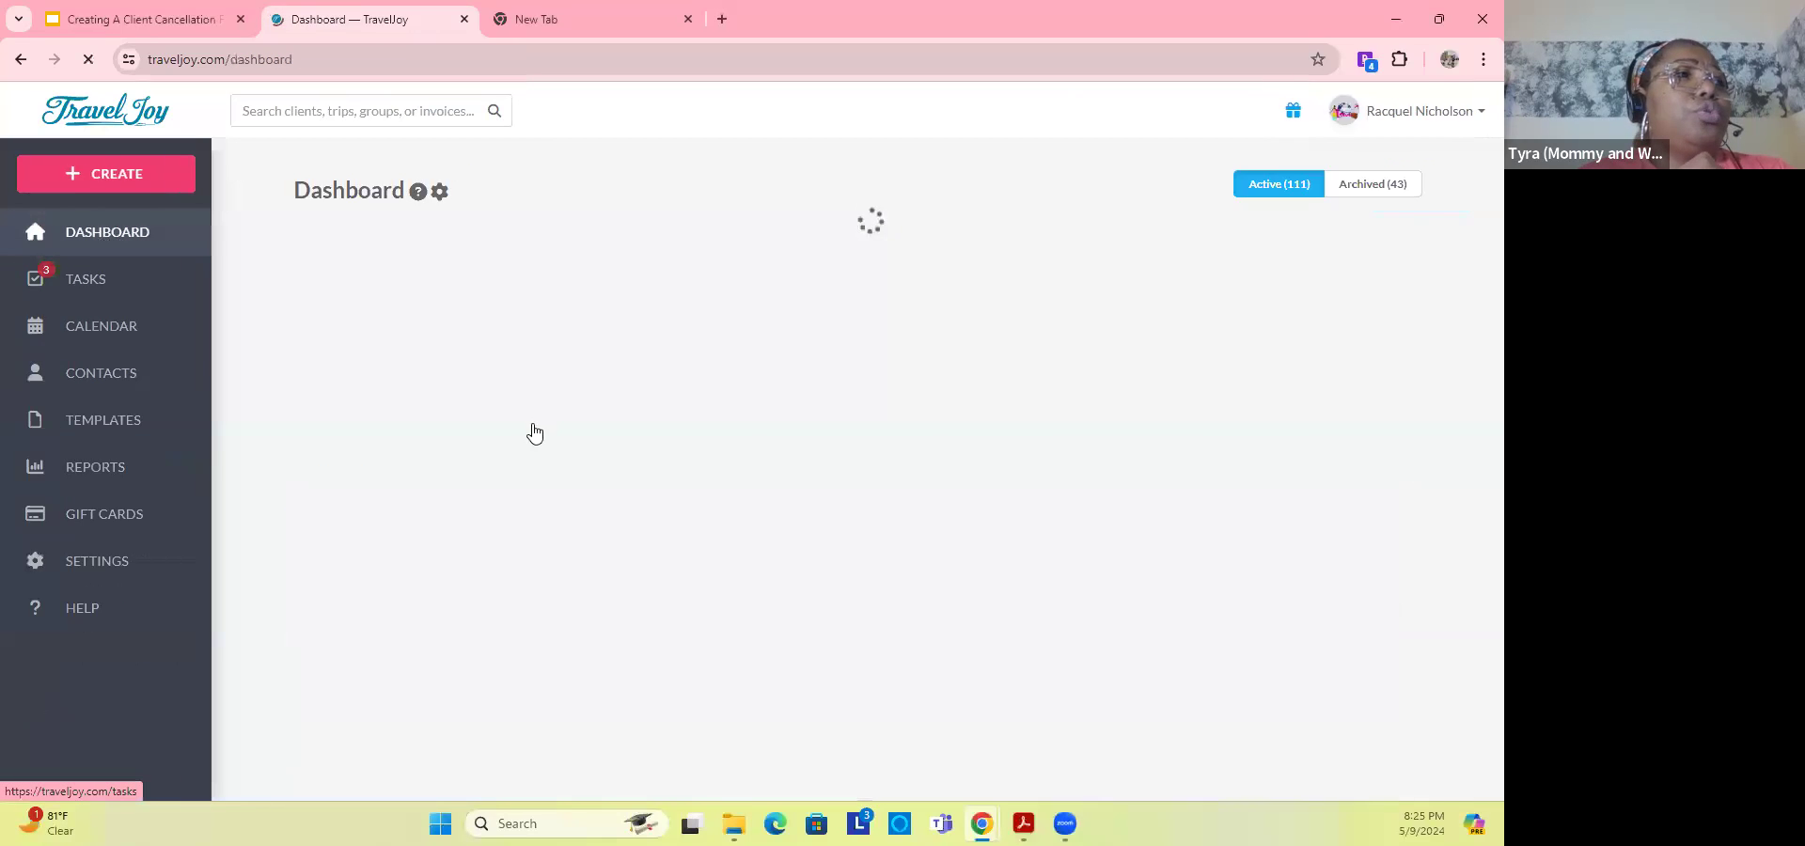
scroll(534, 433, down, 4)
scroll(533, 433, down, 20)
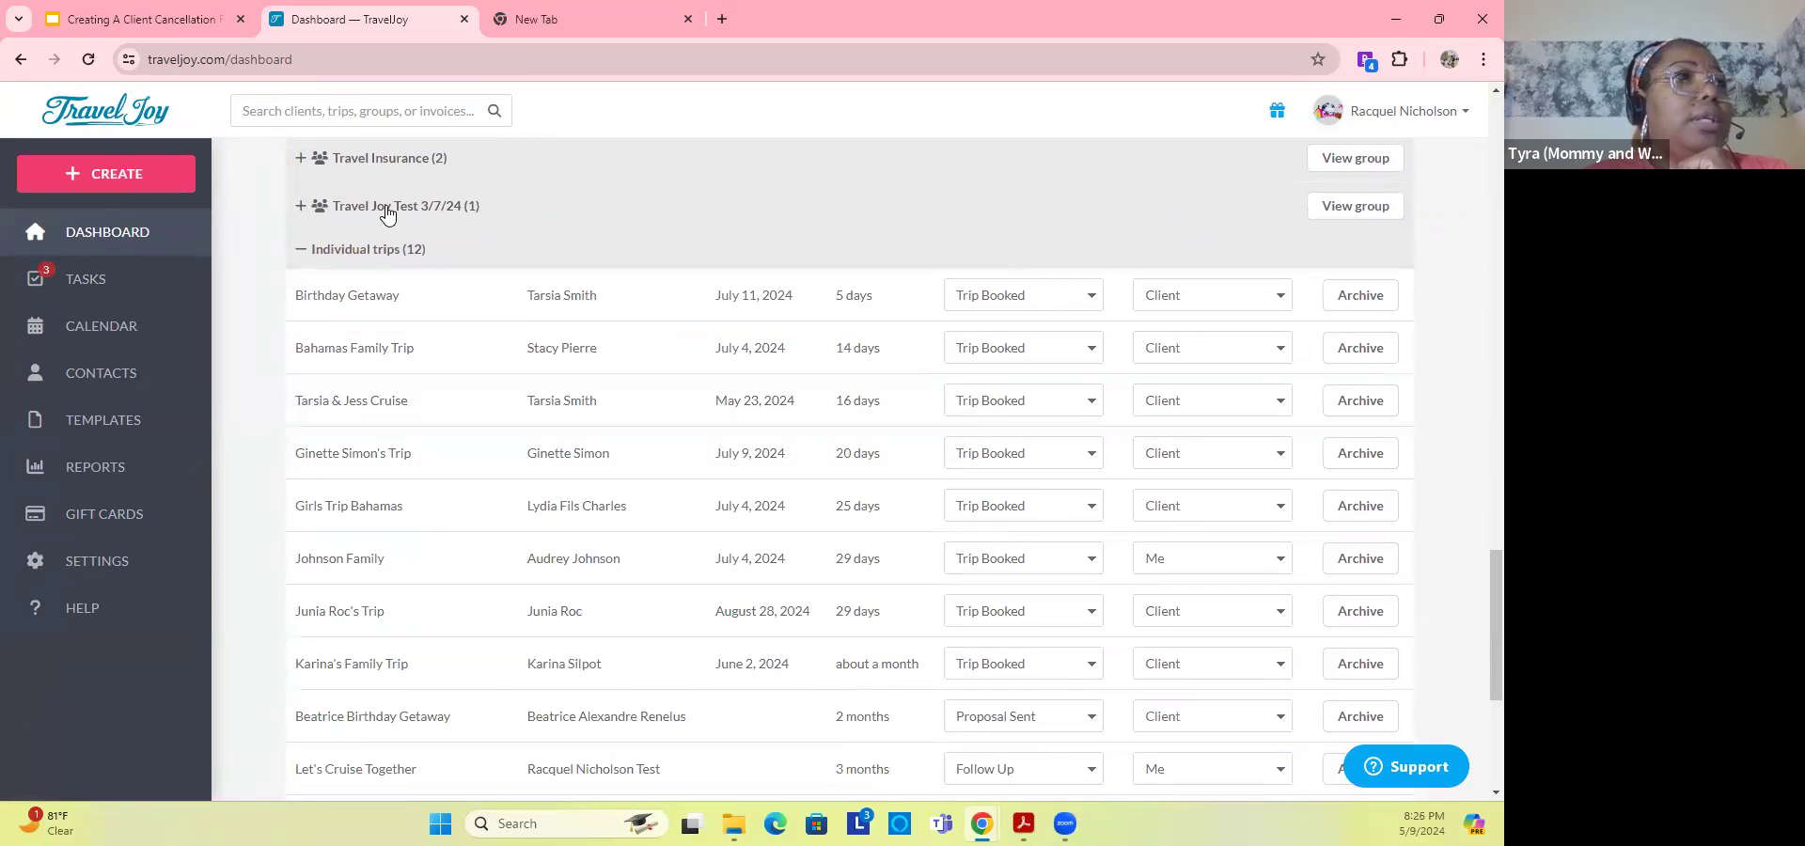
scroll(394, 248, up, 1)
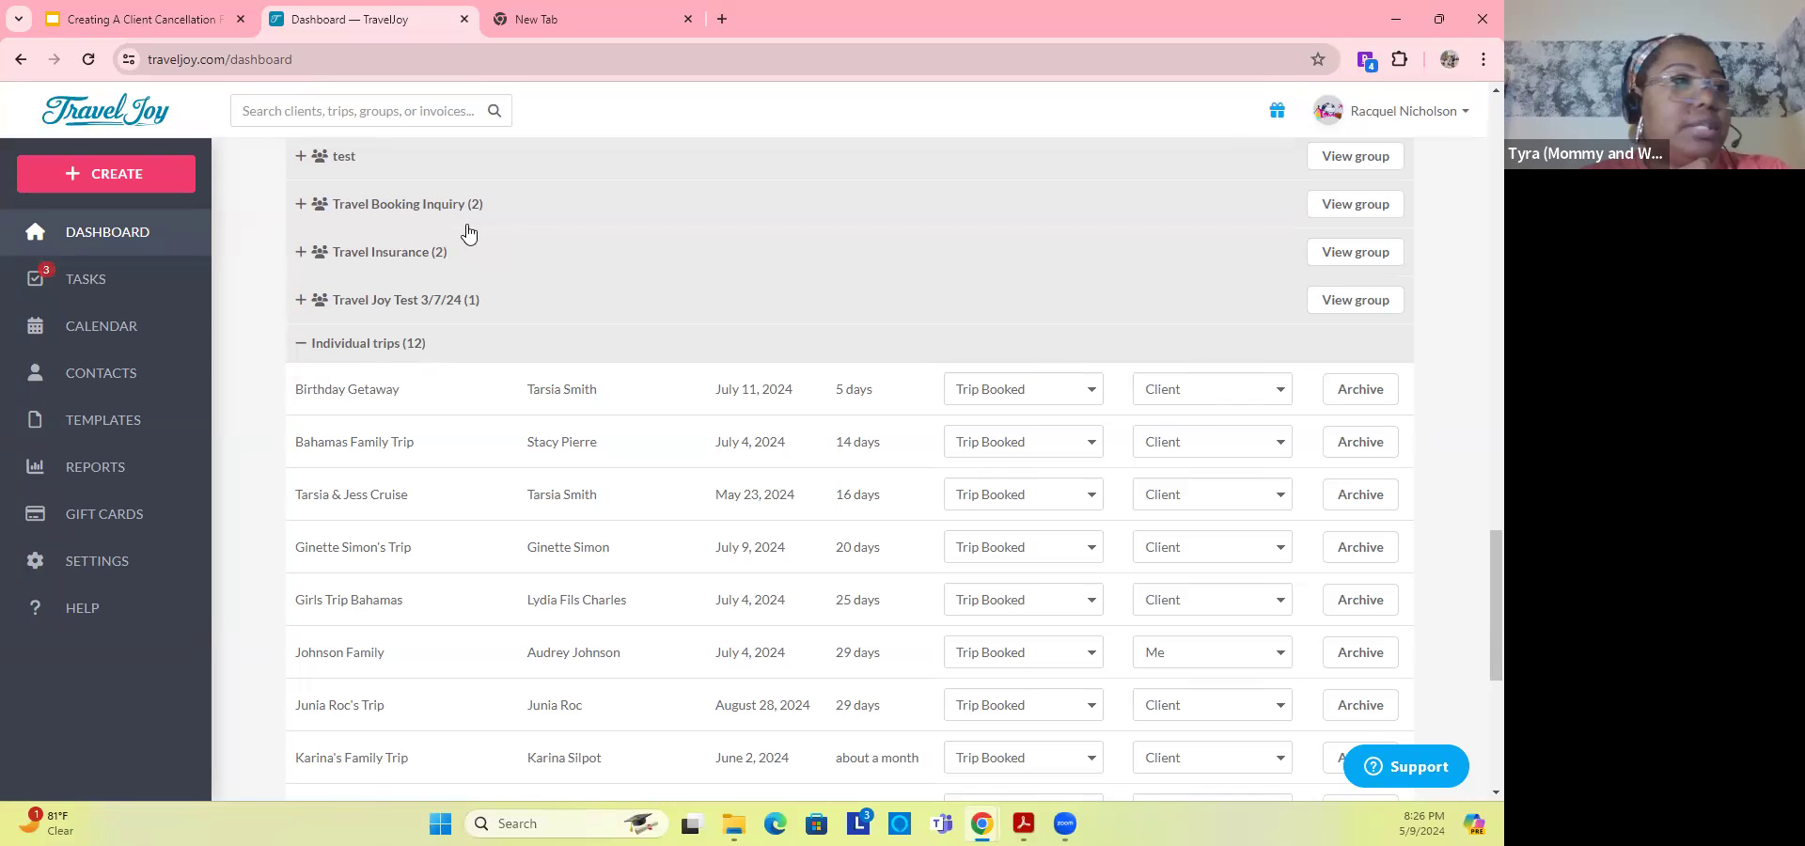
scroll(468, 233, up, 1)
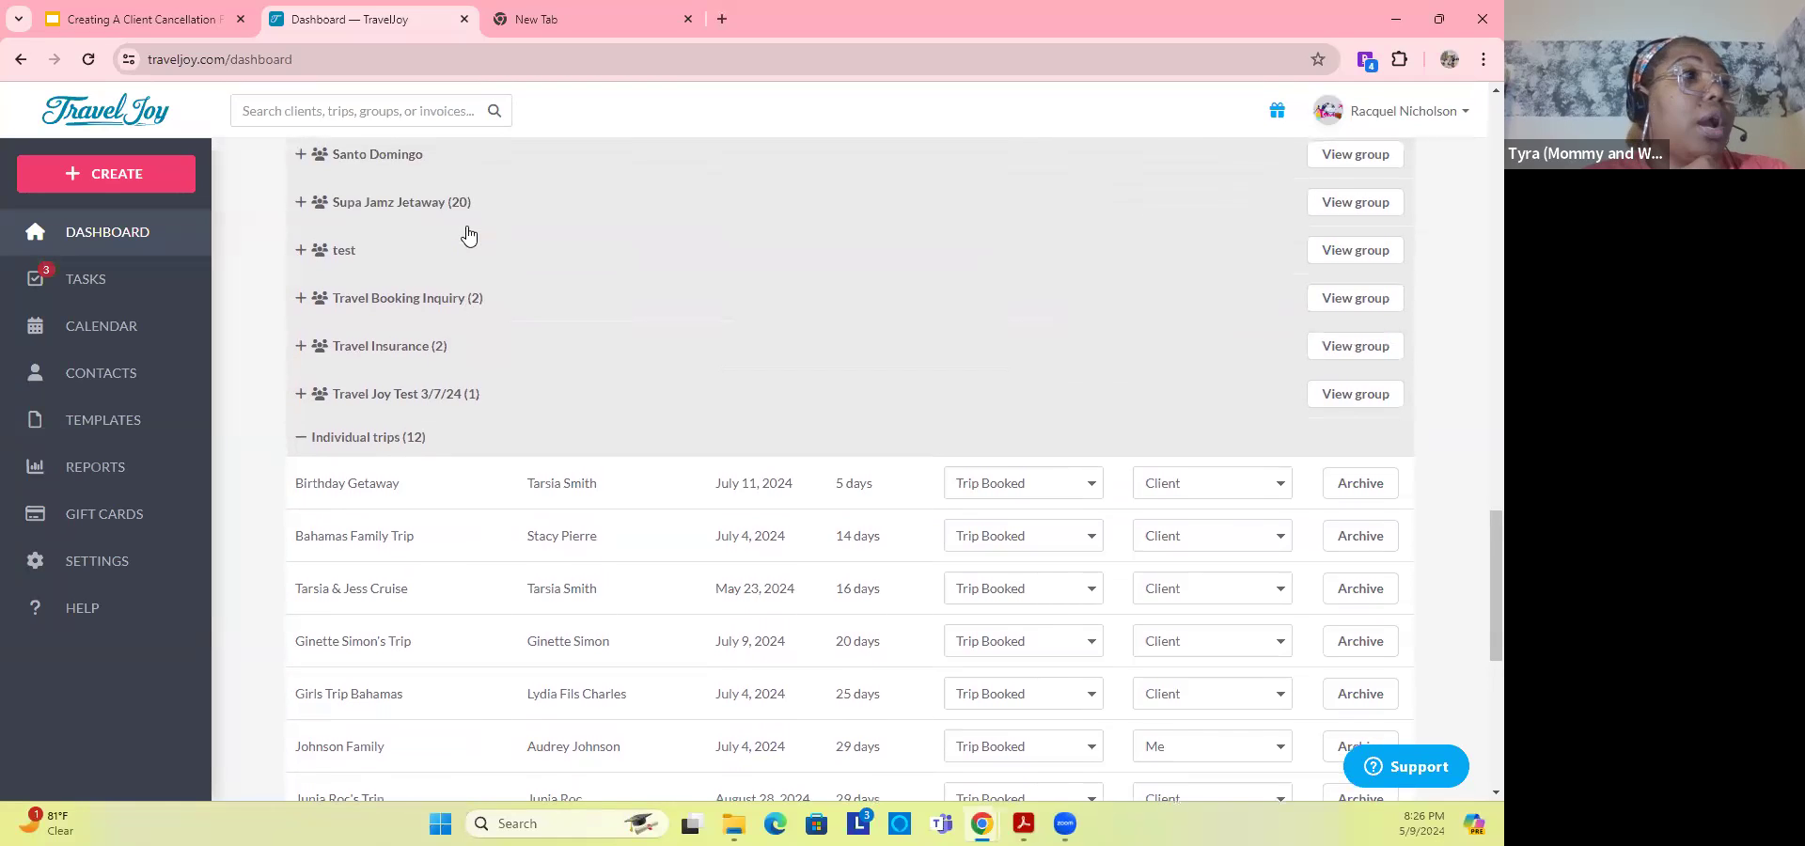
scroll(468, 234, up, 4)
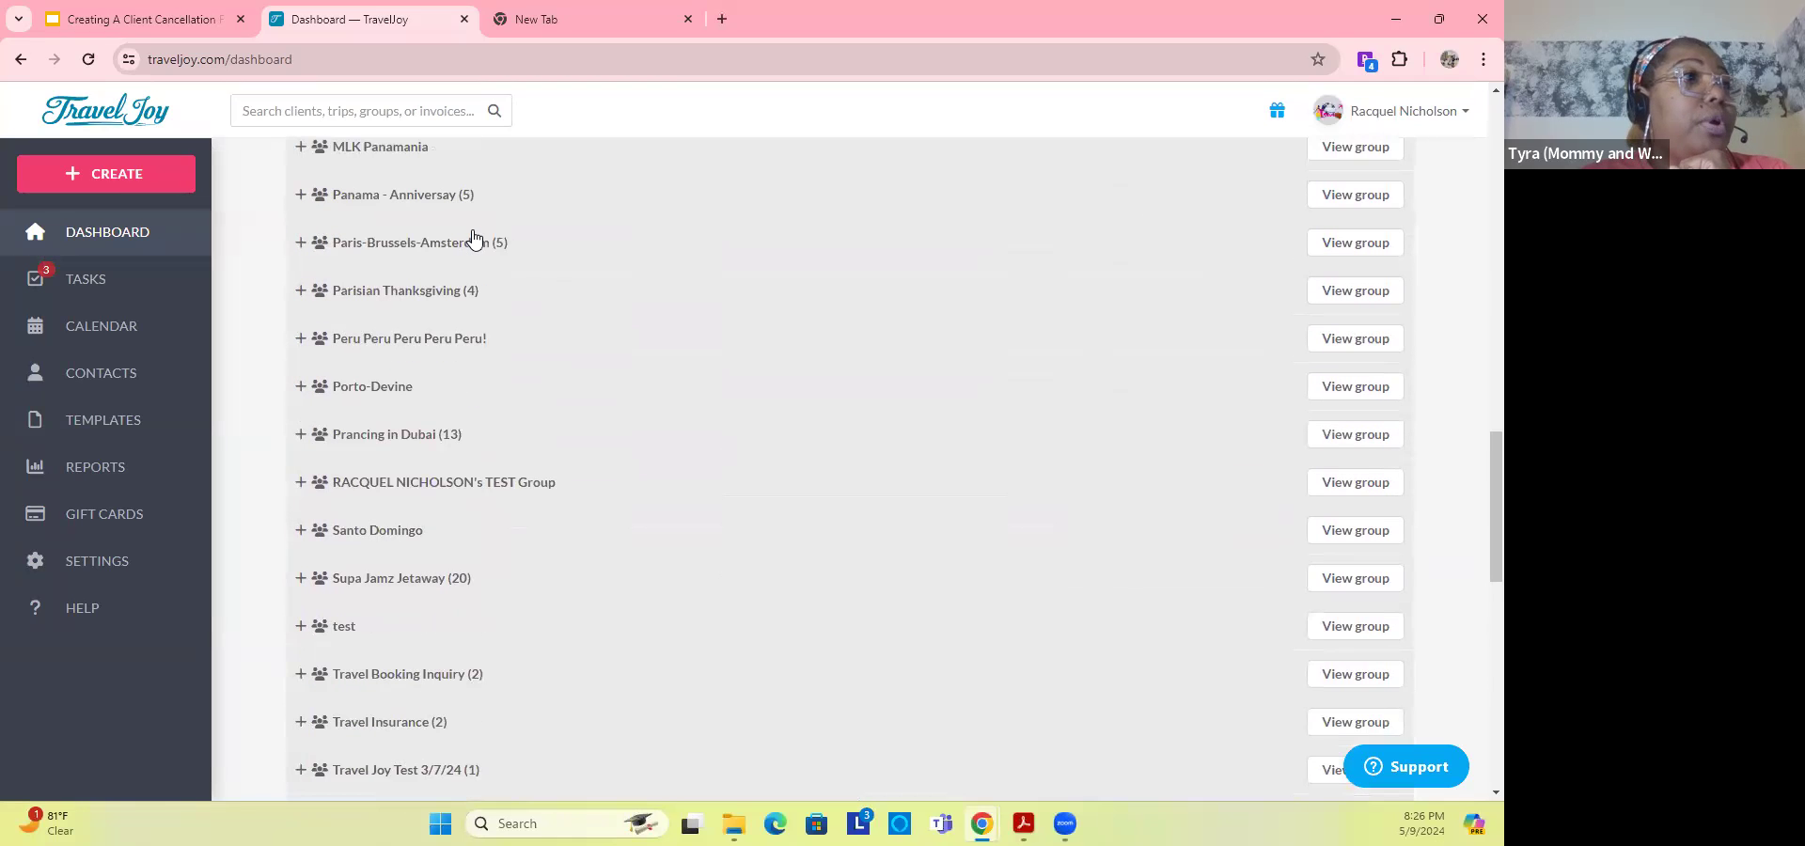
scroll(473, 239, down, 3)
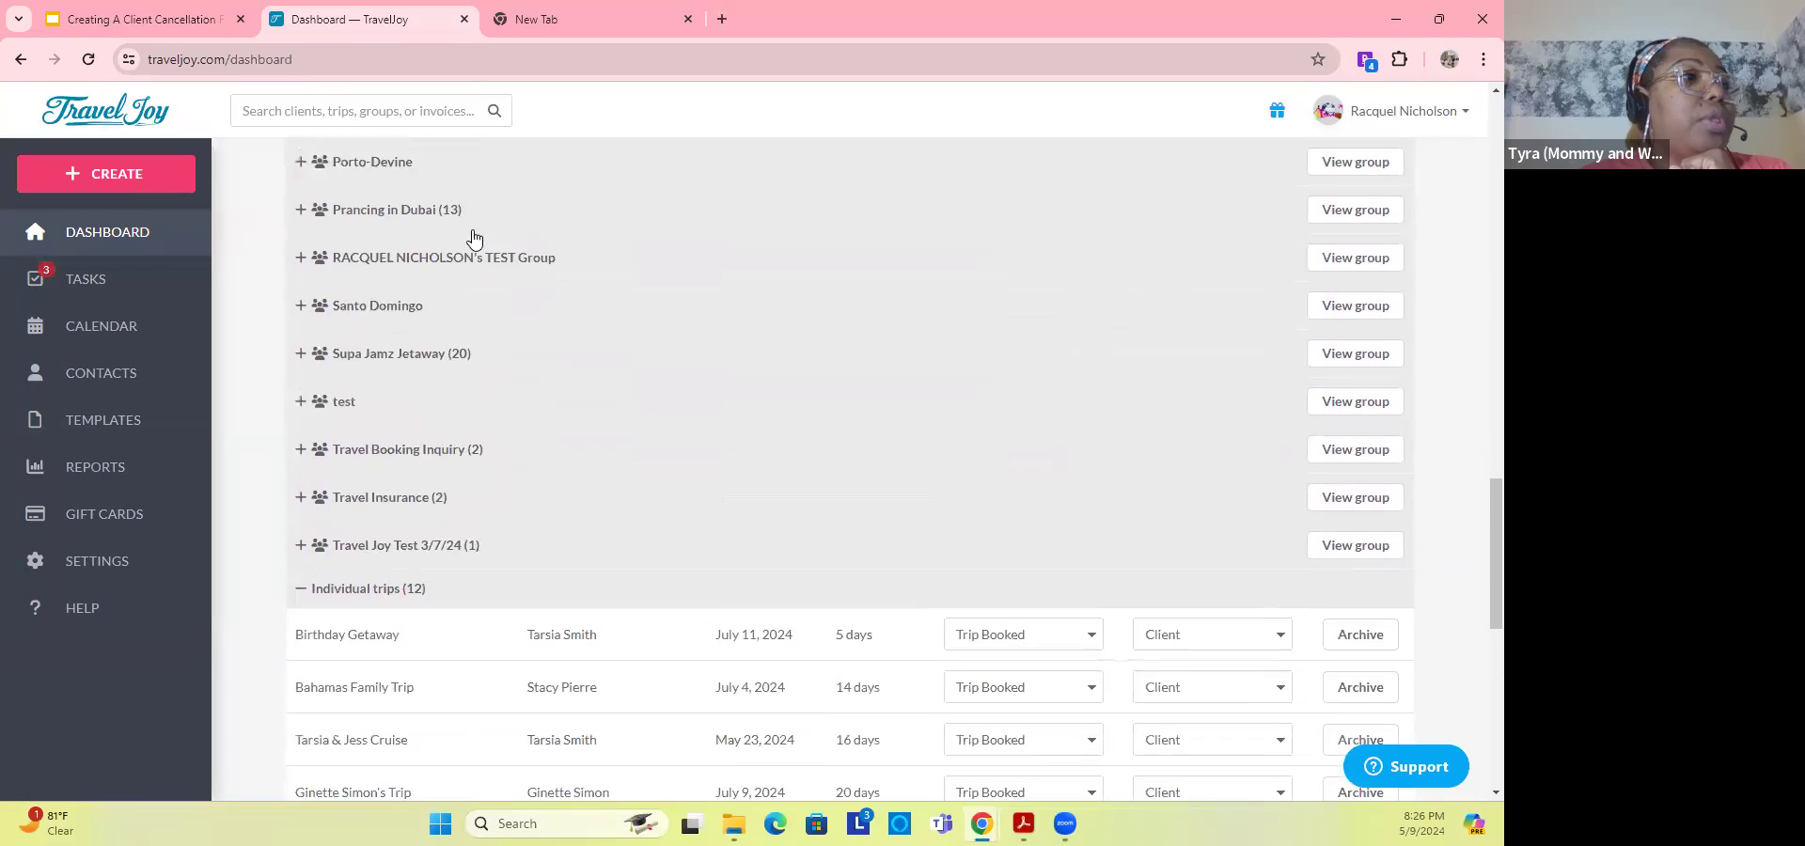
scroll(474, 240, up, 3)
scroll(474, 240, up, 4)
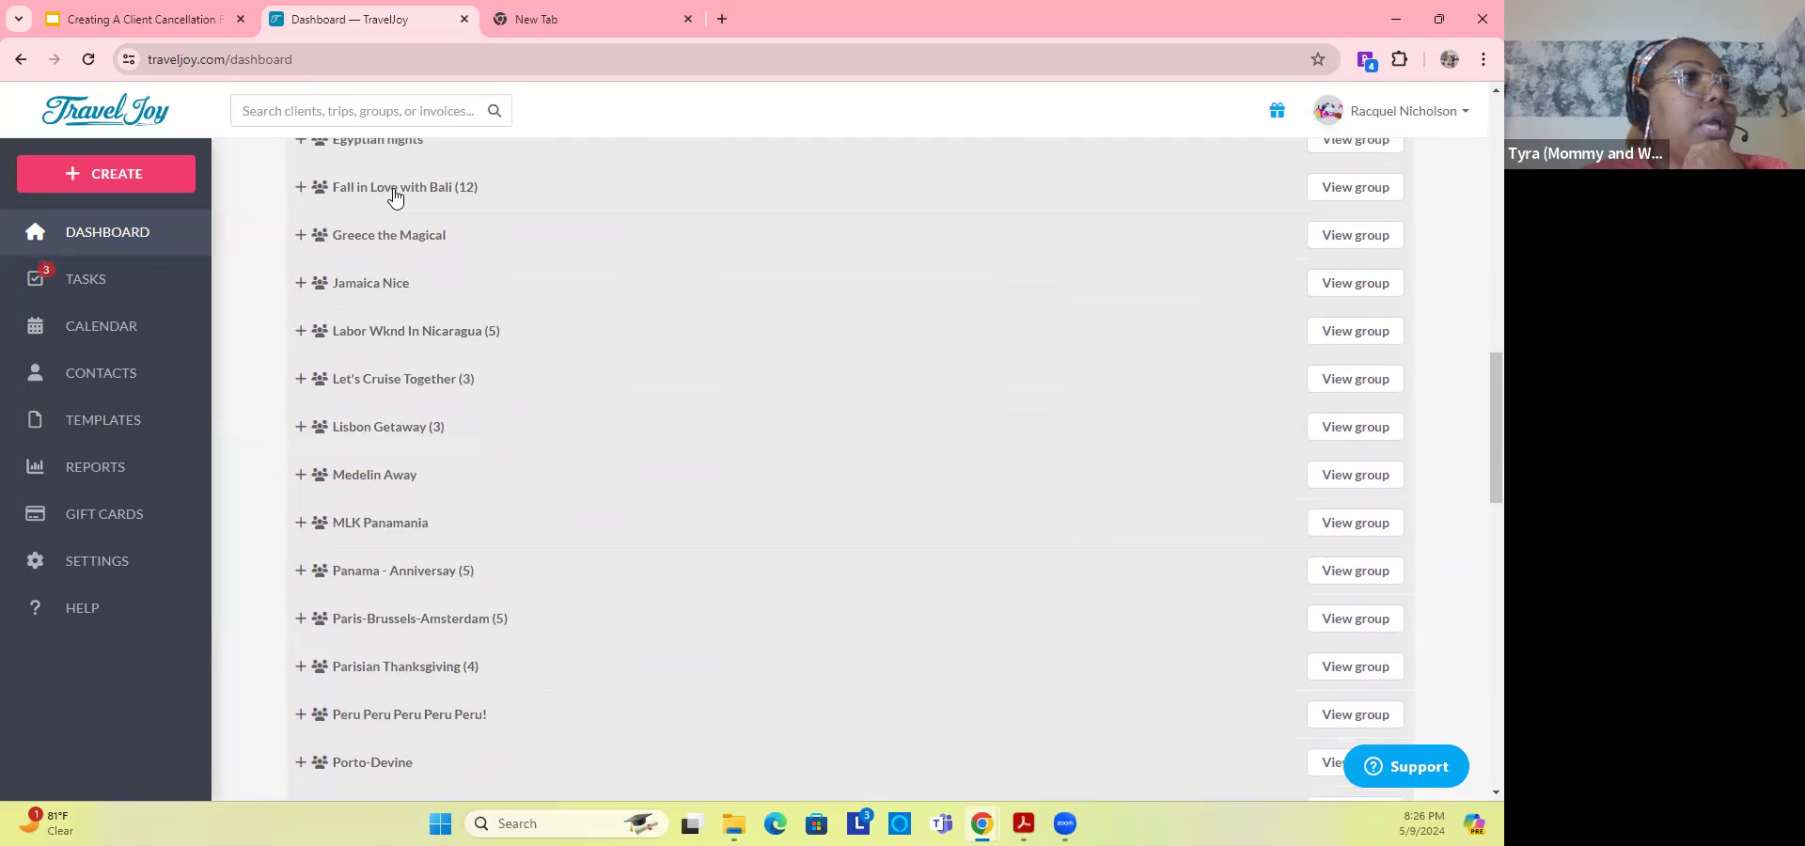
click(390, 188)
click(1346, 191)
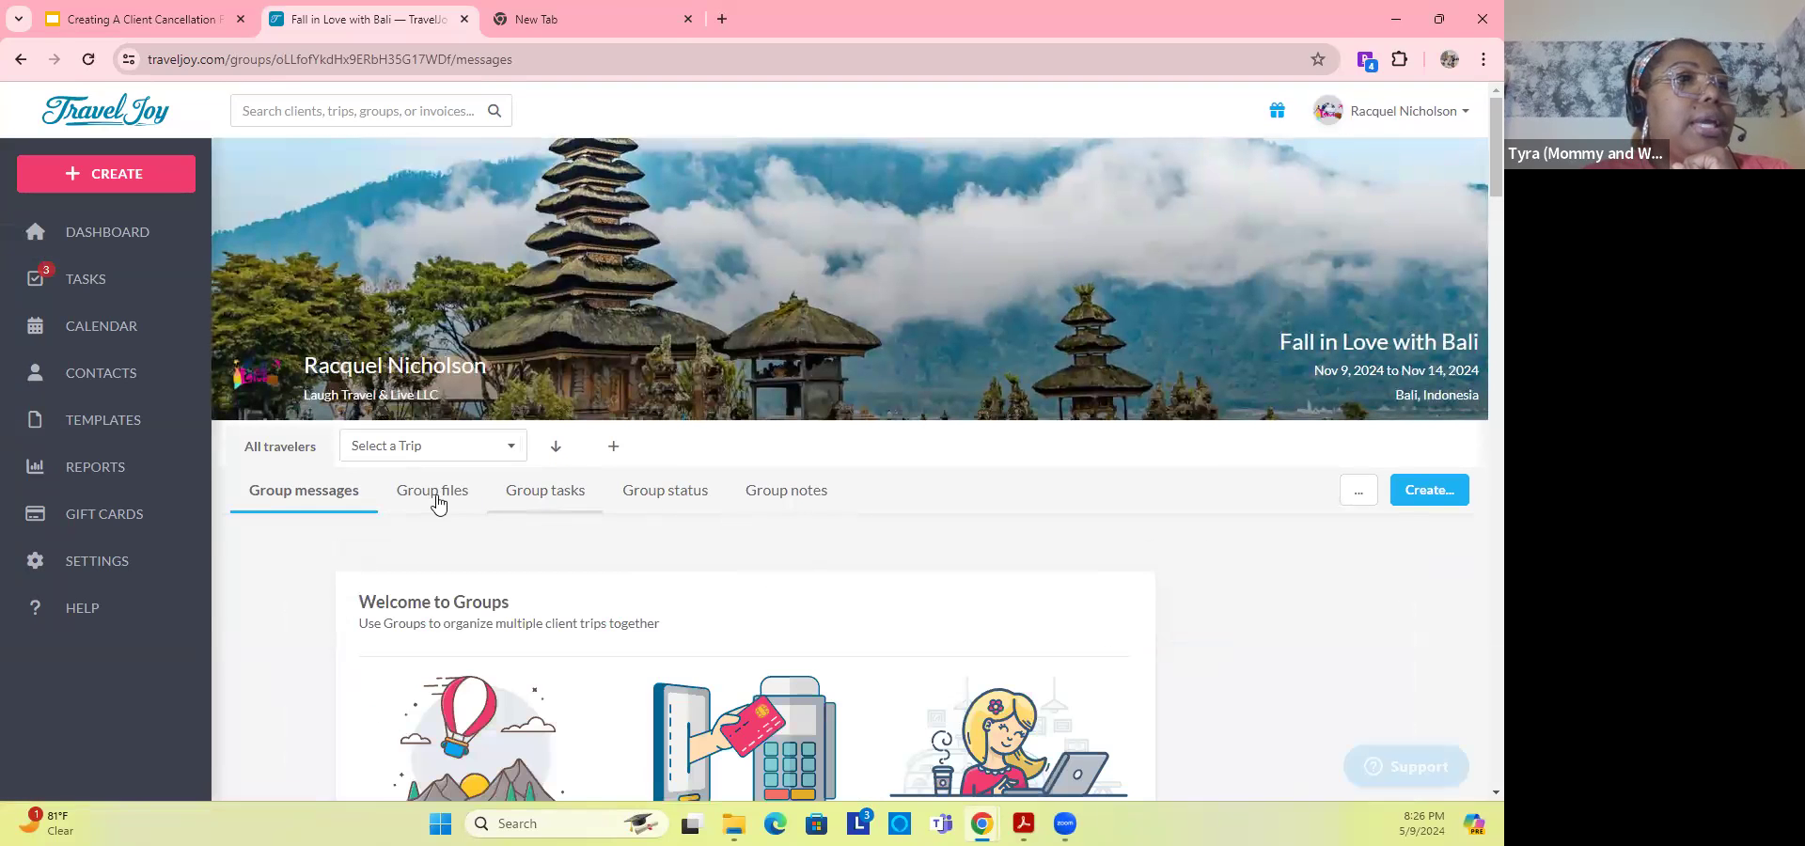
Step: Open the Trip Cancellation Form from the Bali group's files
click(479, 498)
scroll(686, 540, down, 2)
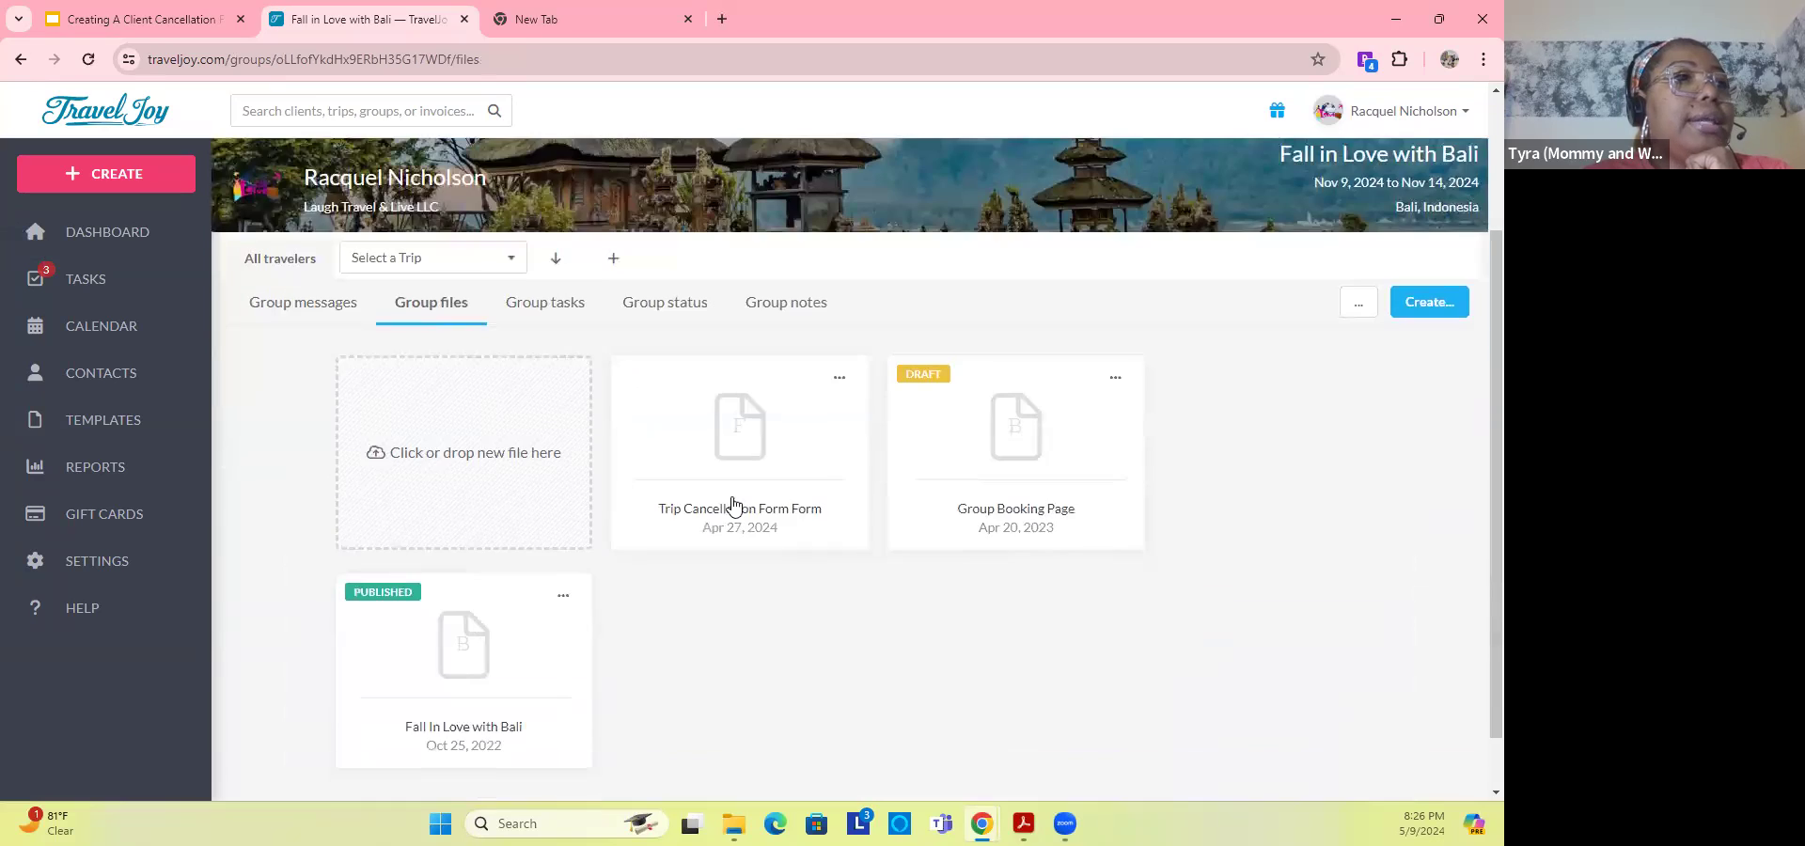
click(717, 435)
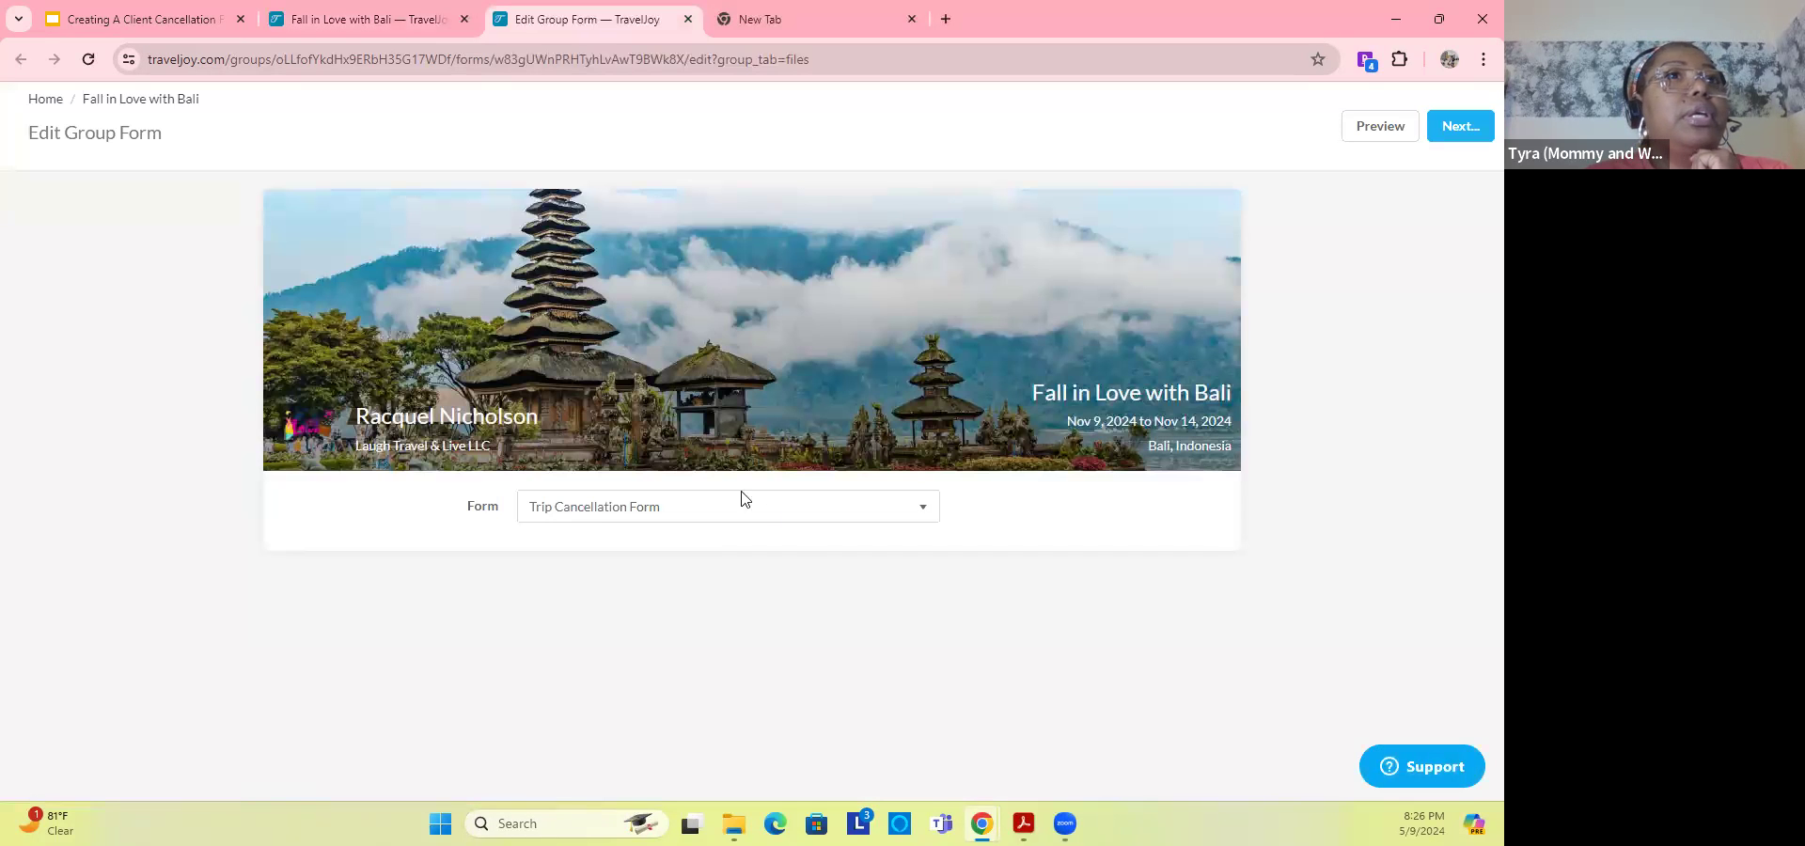
Step: Preview the group's Trip Cancellation Form and look over its email and full name fields
click(1378, 126)
scroll(1076, 440, down, 3)
scroll(1302, 400, up, 2)
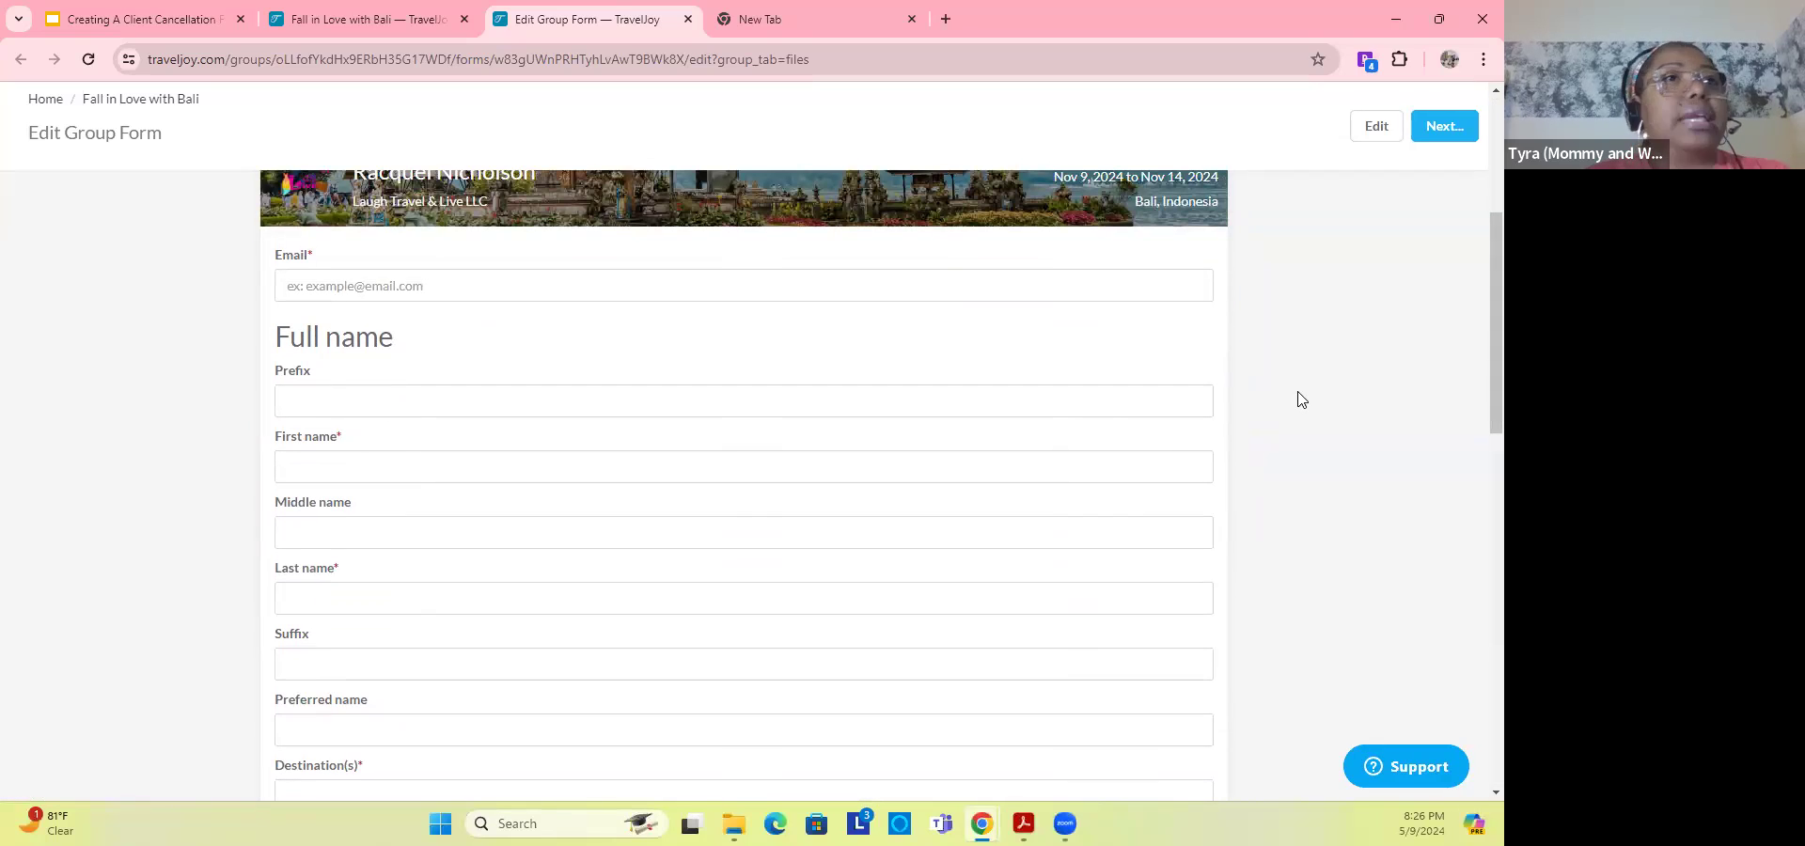
Step: Review the previewed cancellation form from the trip banner through the name, destination, reservation number, travel dates and reason for cancellation fields
scroll(838, 314, up, 2)
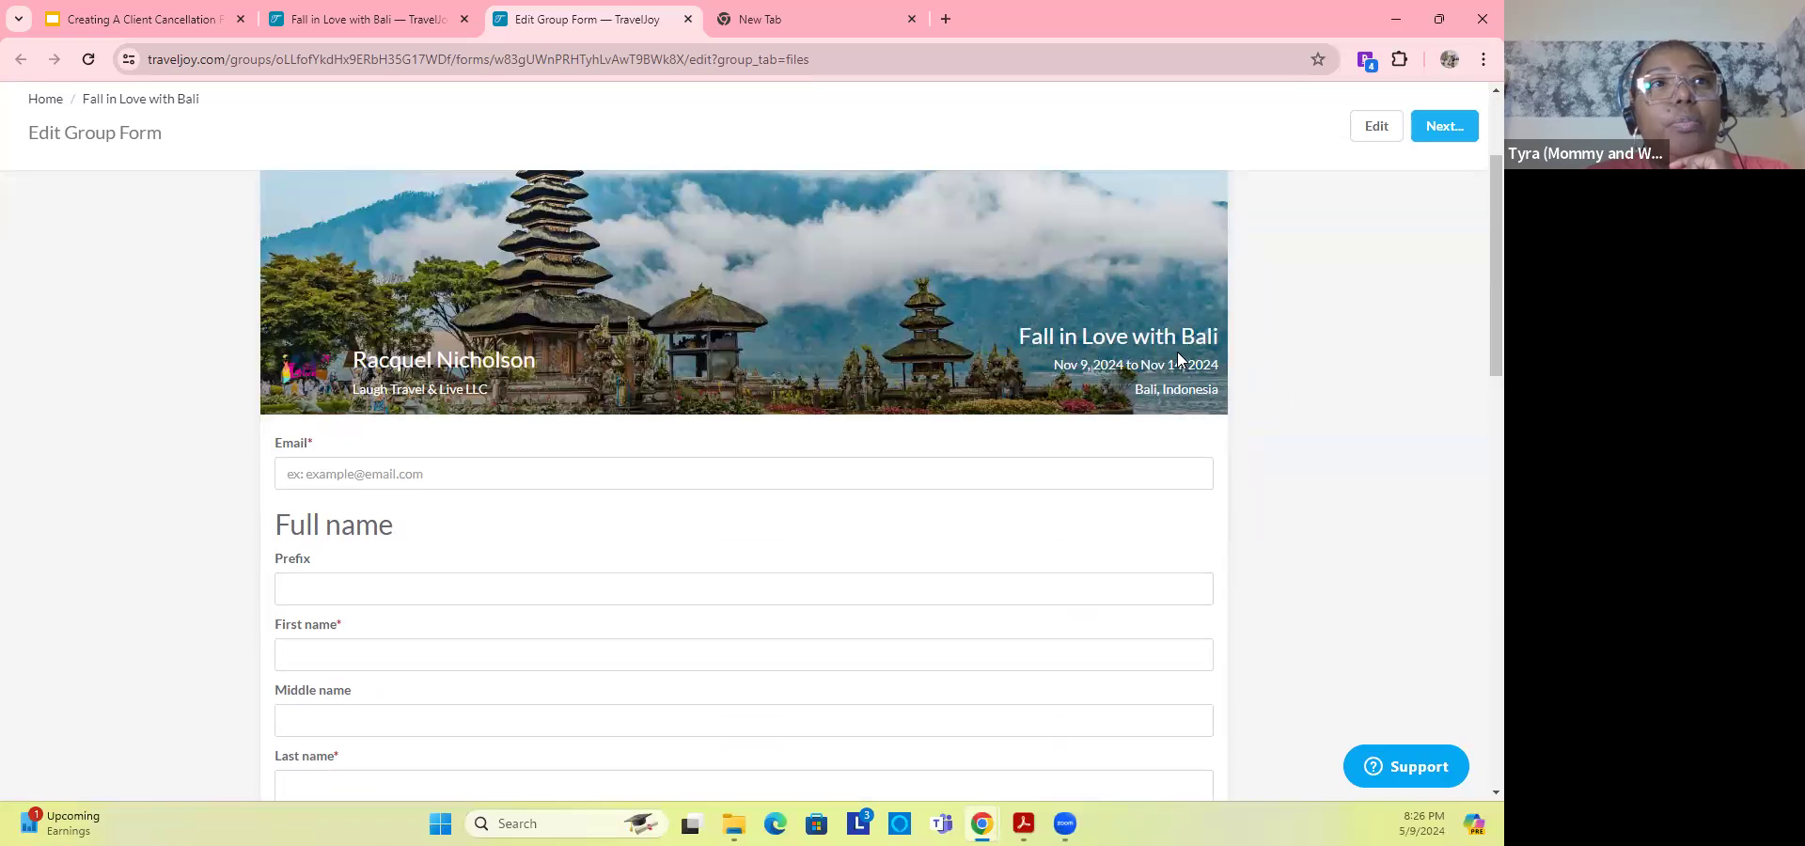
scroll(1158, 468, down, 3)
scroll(1249, 435, down, 2)
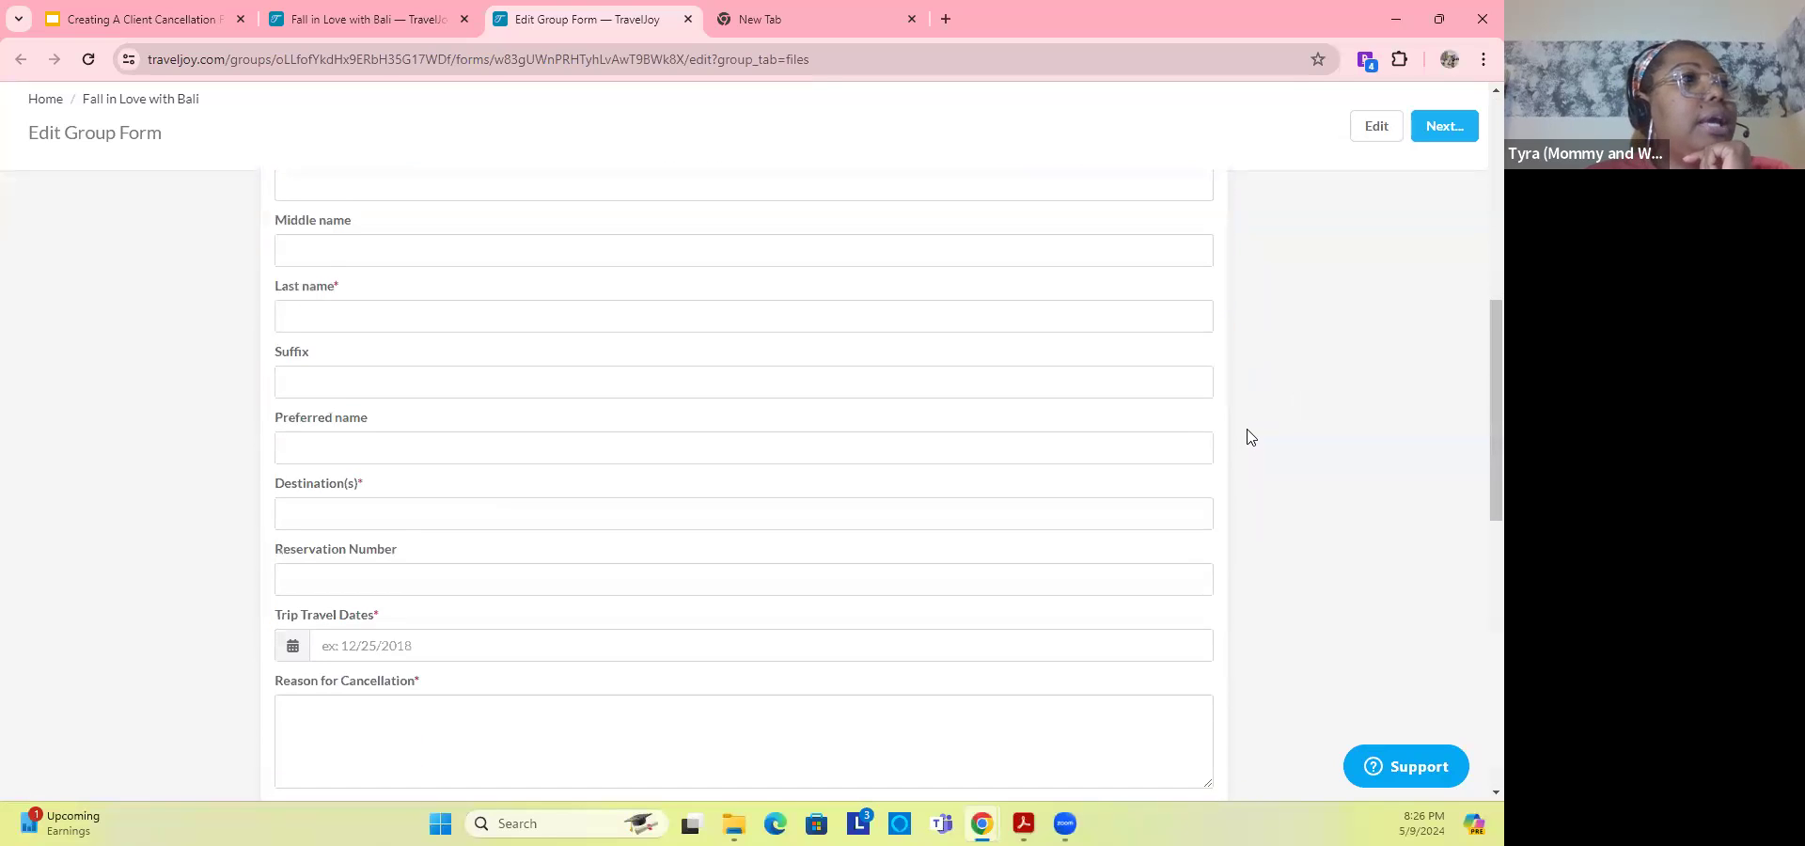
scroll(1250, 437, up, 1)
scroll(1250, 438, up, 1)
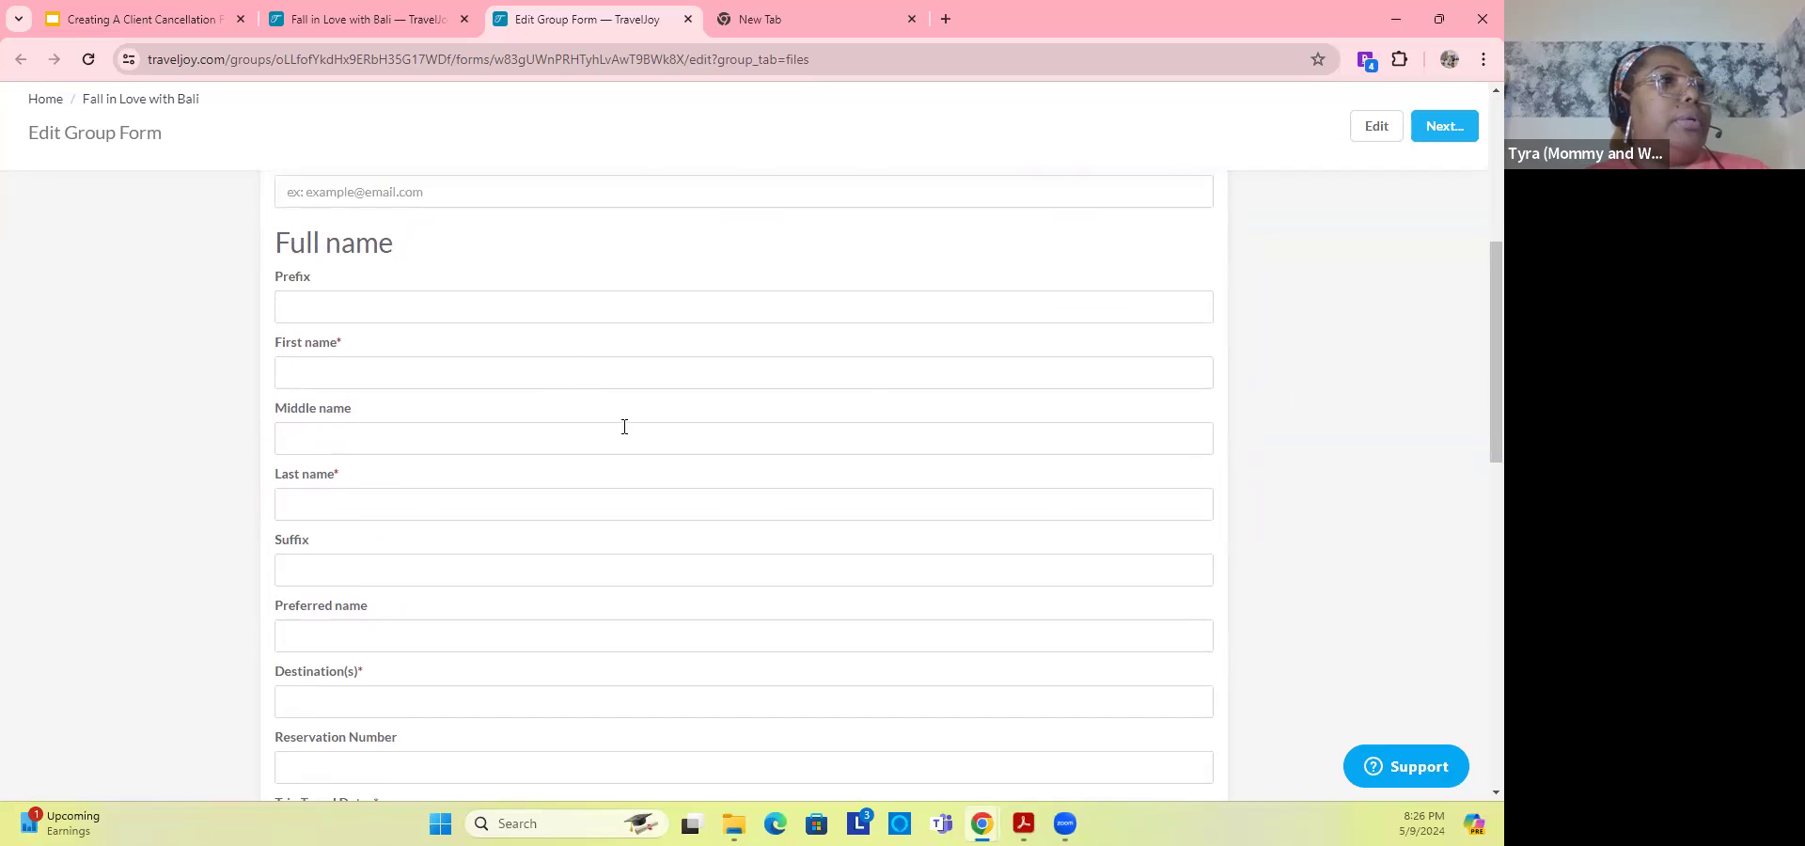
scroll(329, 506, down, 2)
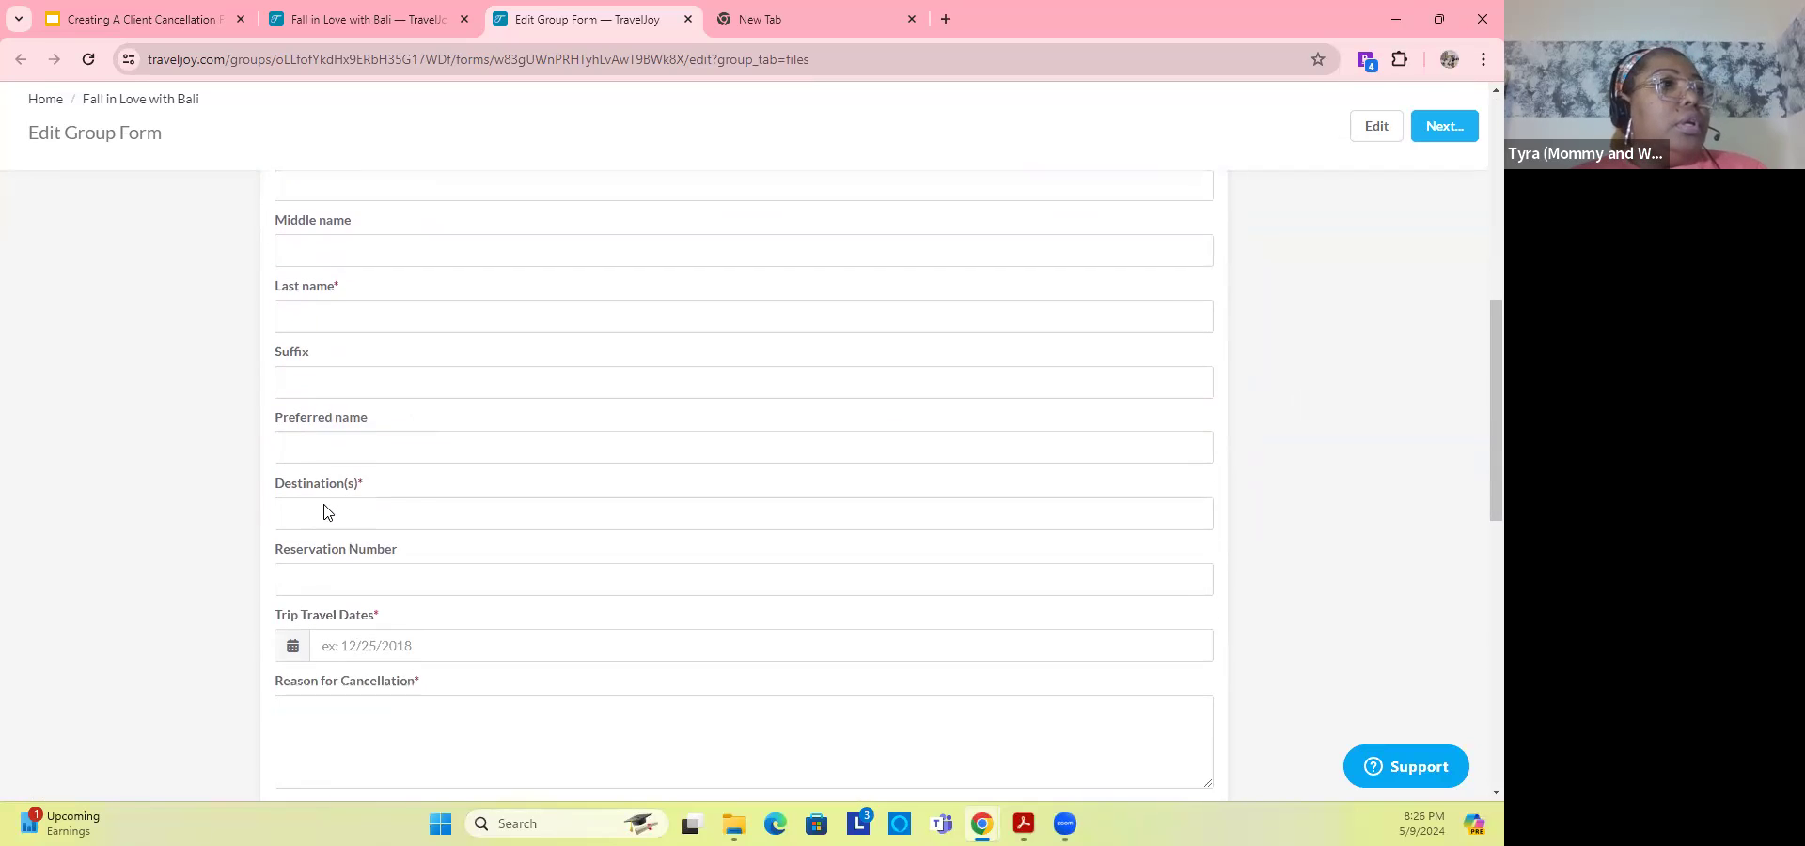
scroll(358, 442, down, 1)
scroll(326, 423, down, 1)
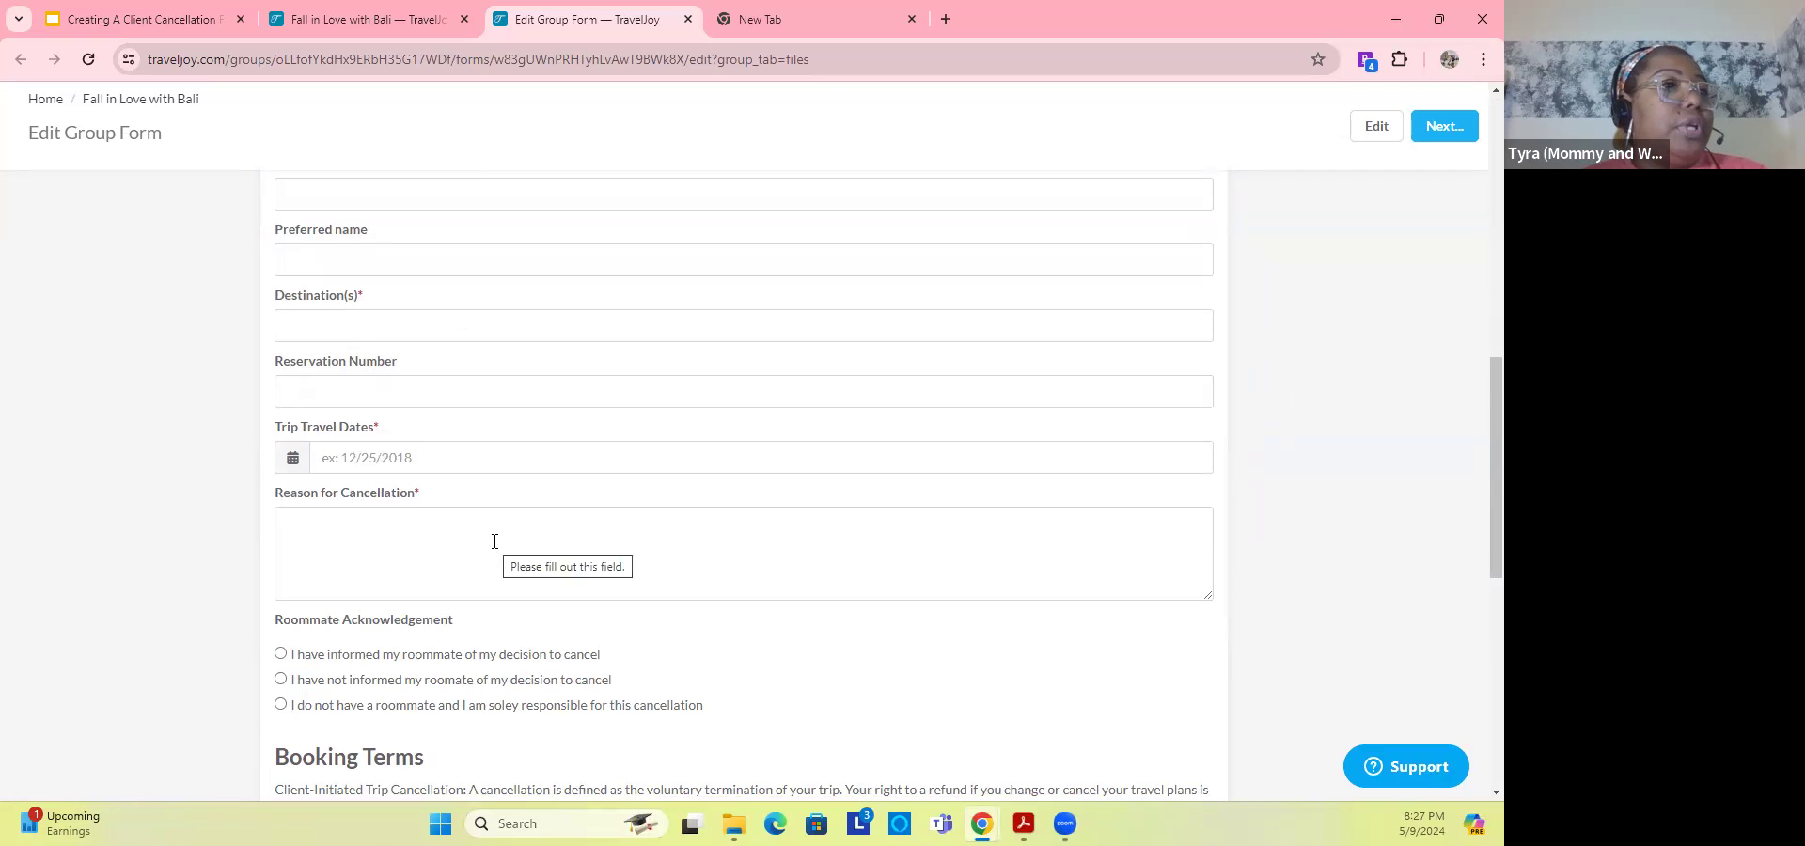
Step: Review the form's roommate acknowledgement, booking terms, acknowledgements, certifications and signature sections
scroll(494, 542, down, 3)
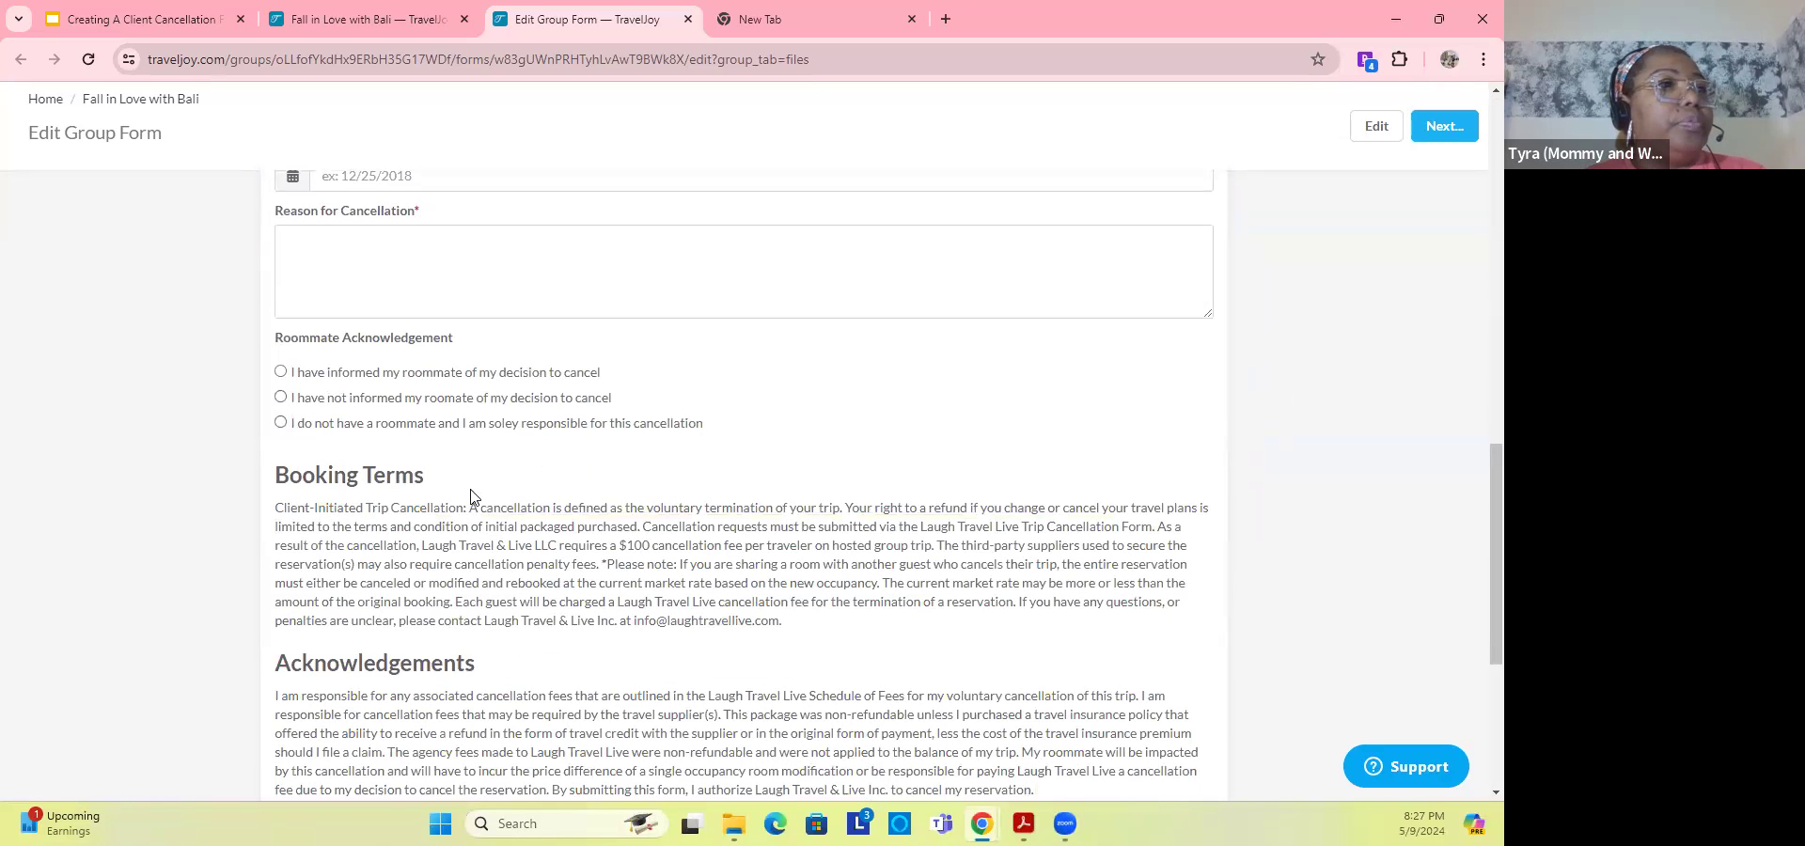
scroll(508, 395, down, 2)
scroll(414, 265, up, 1)
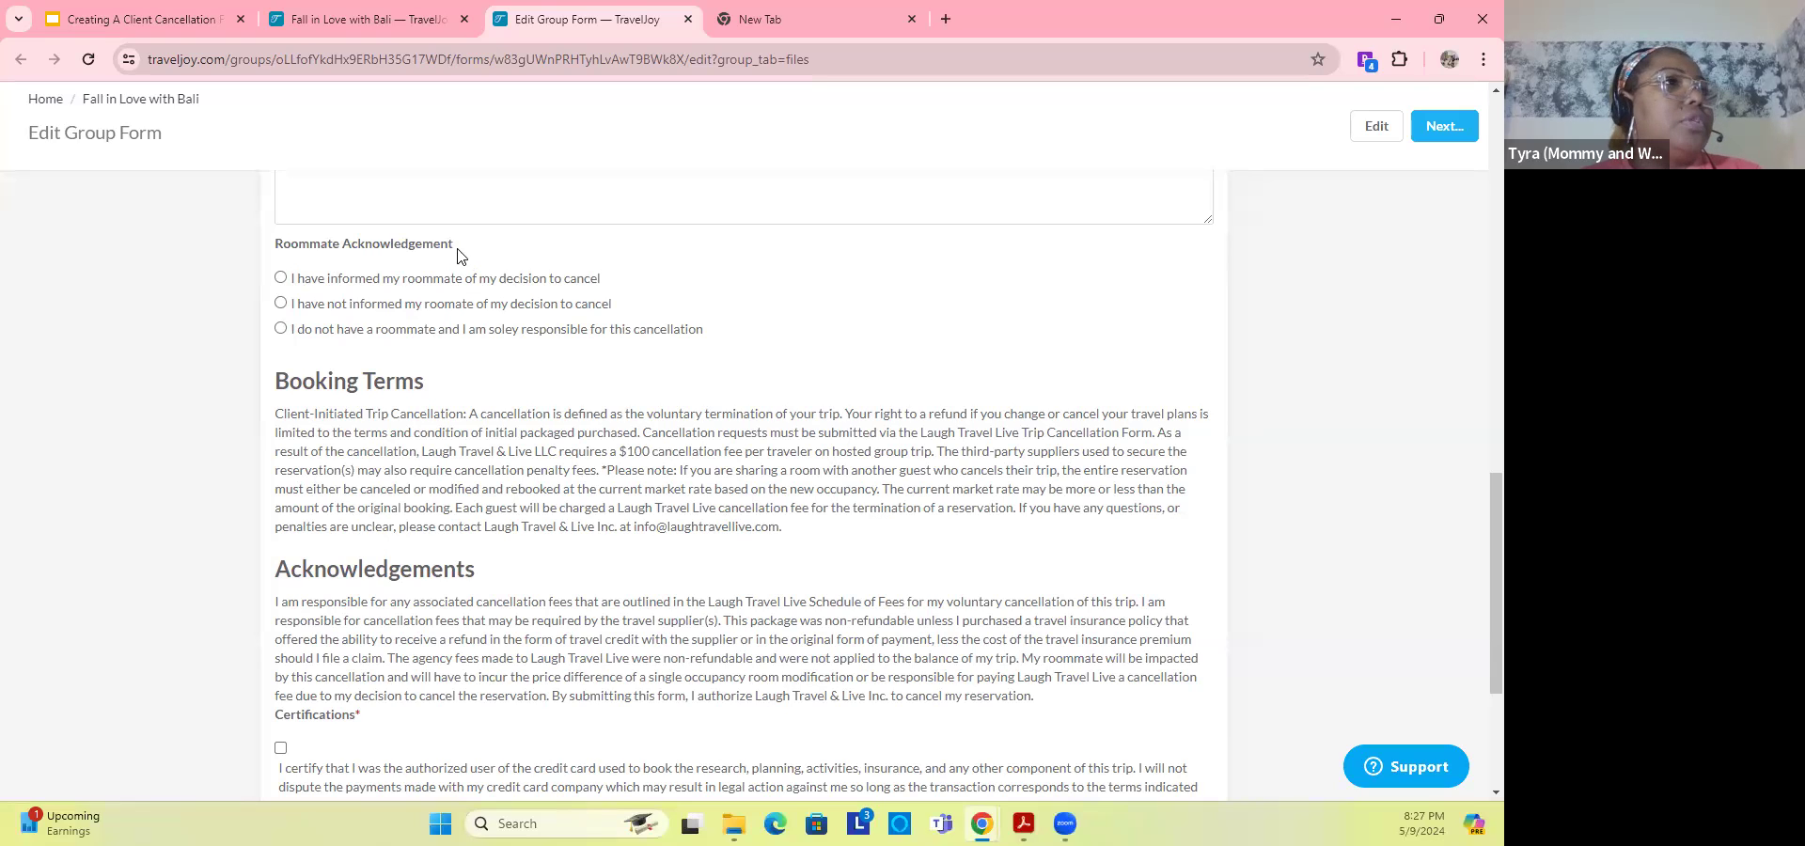
scroll(545, 424, down, 1)
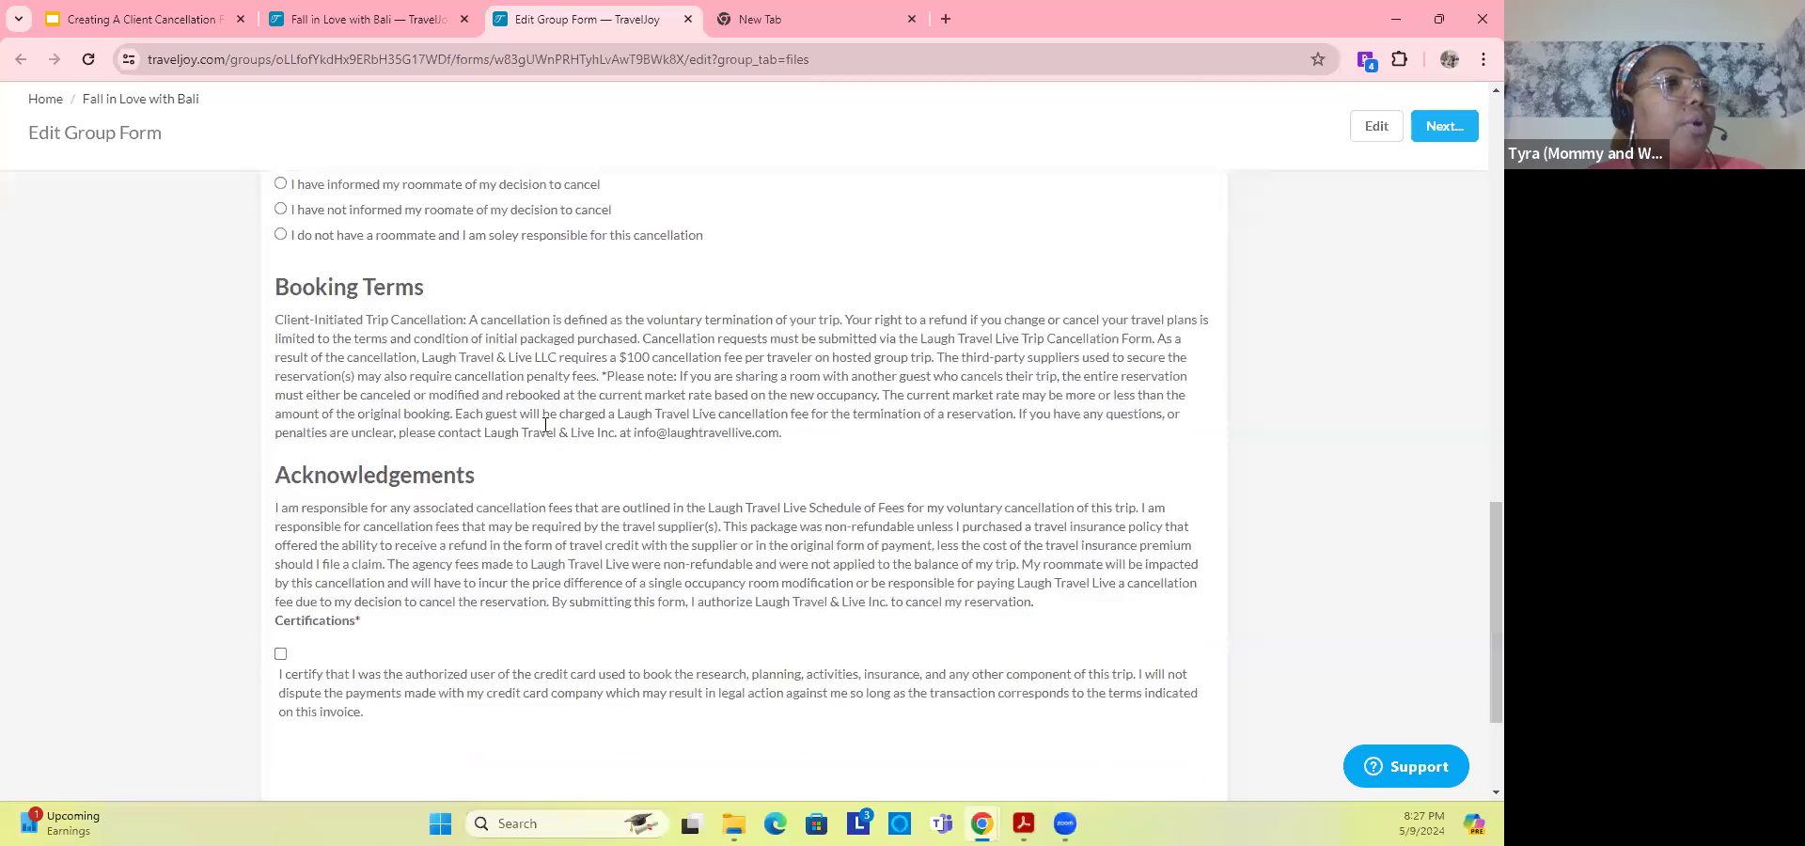
scroll(554, 418, up, 1)
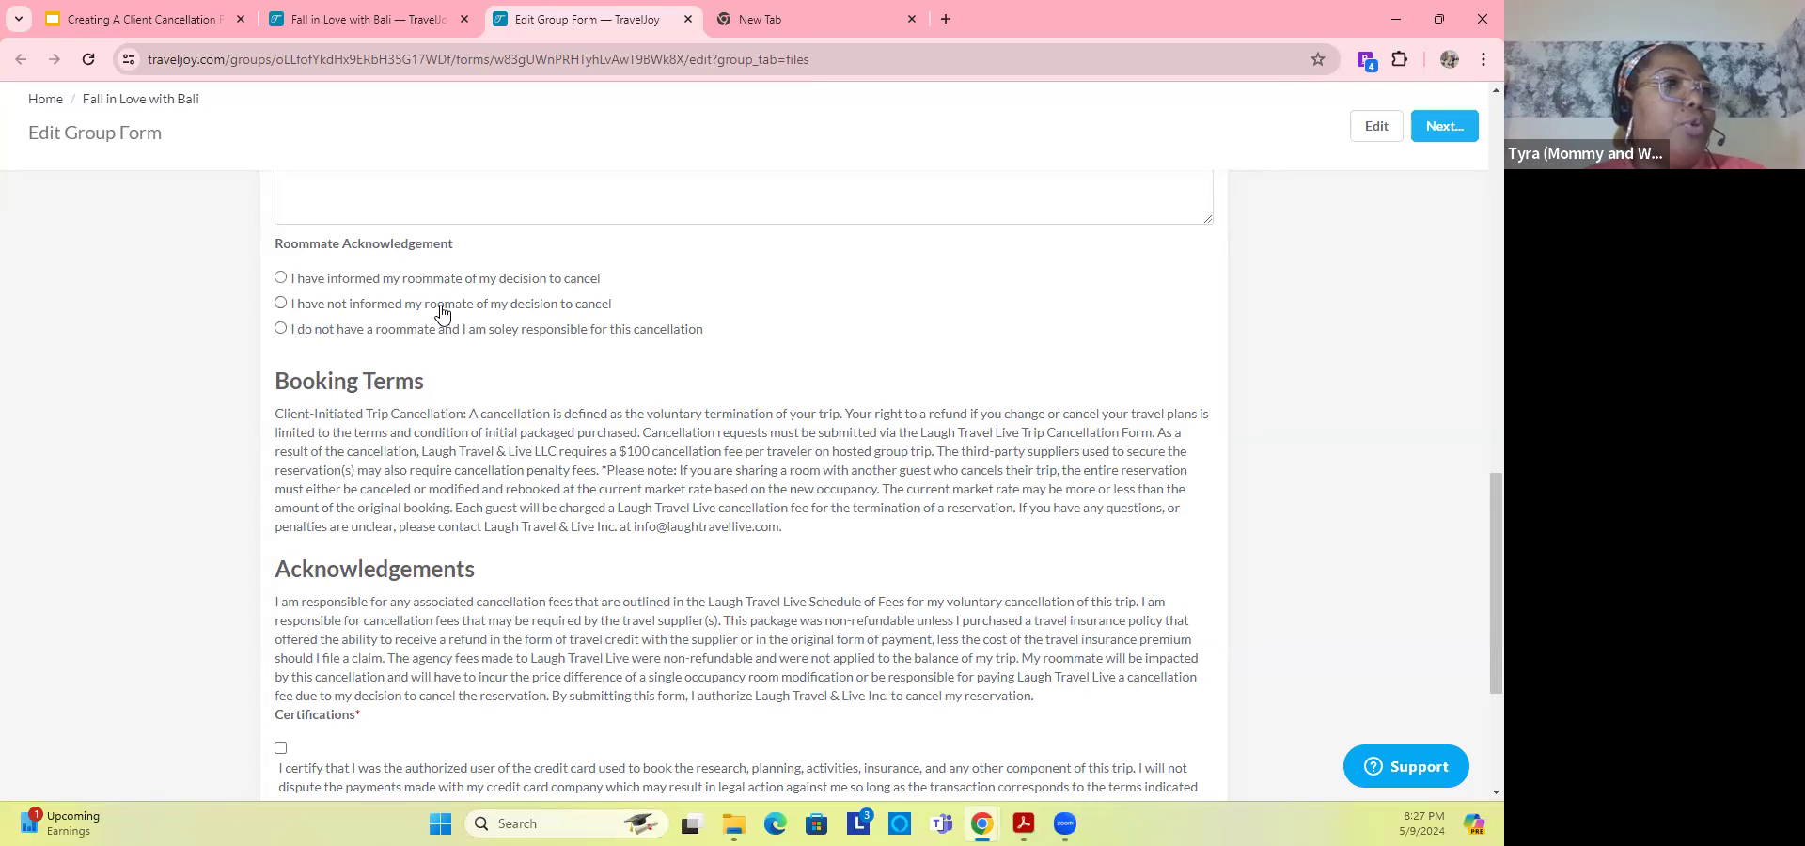
scroll(443, 315, down, 3)
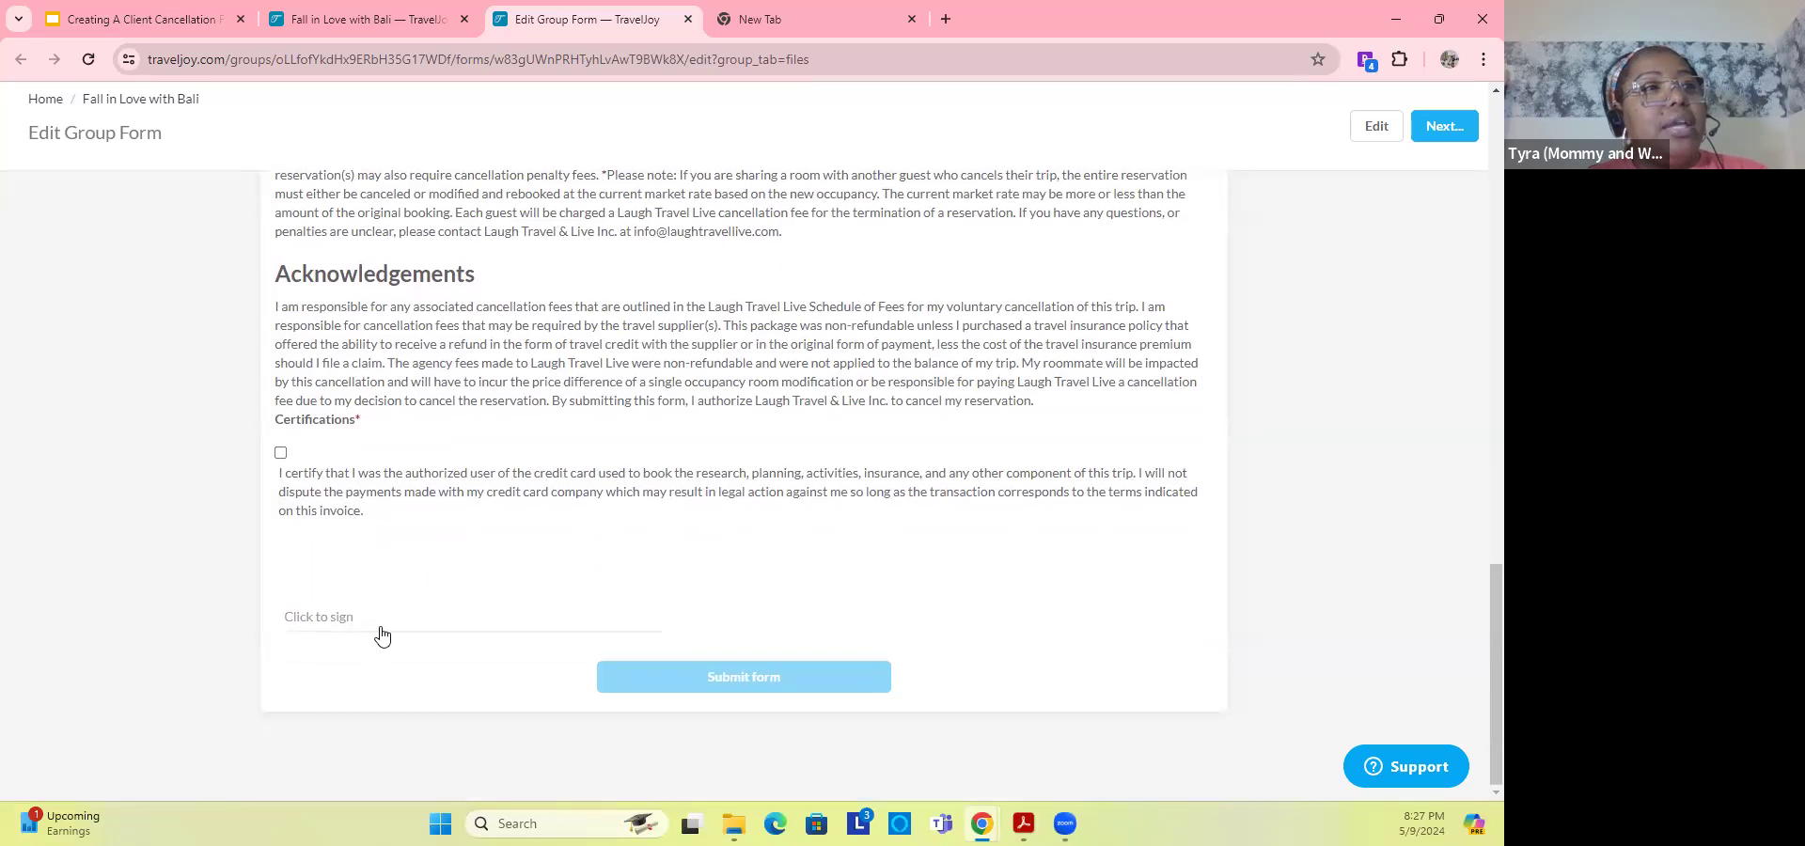
Step: Tick the certification checkbox in the preview and look at the signature dialog, closing it without signing
click(280, 455)
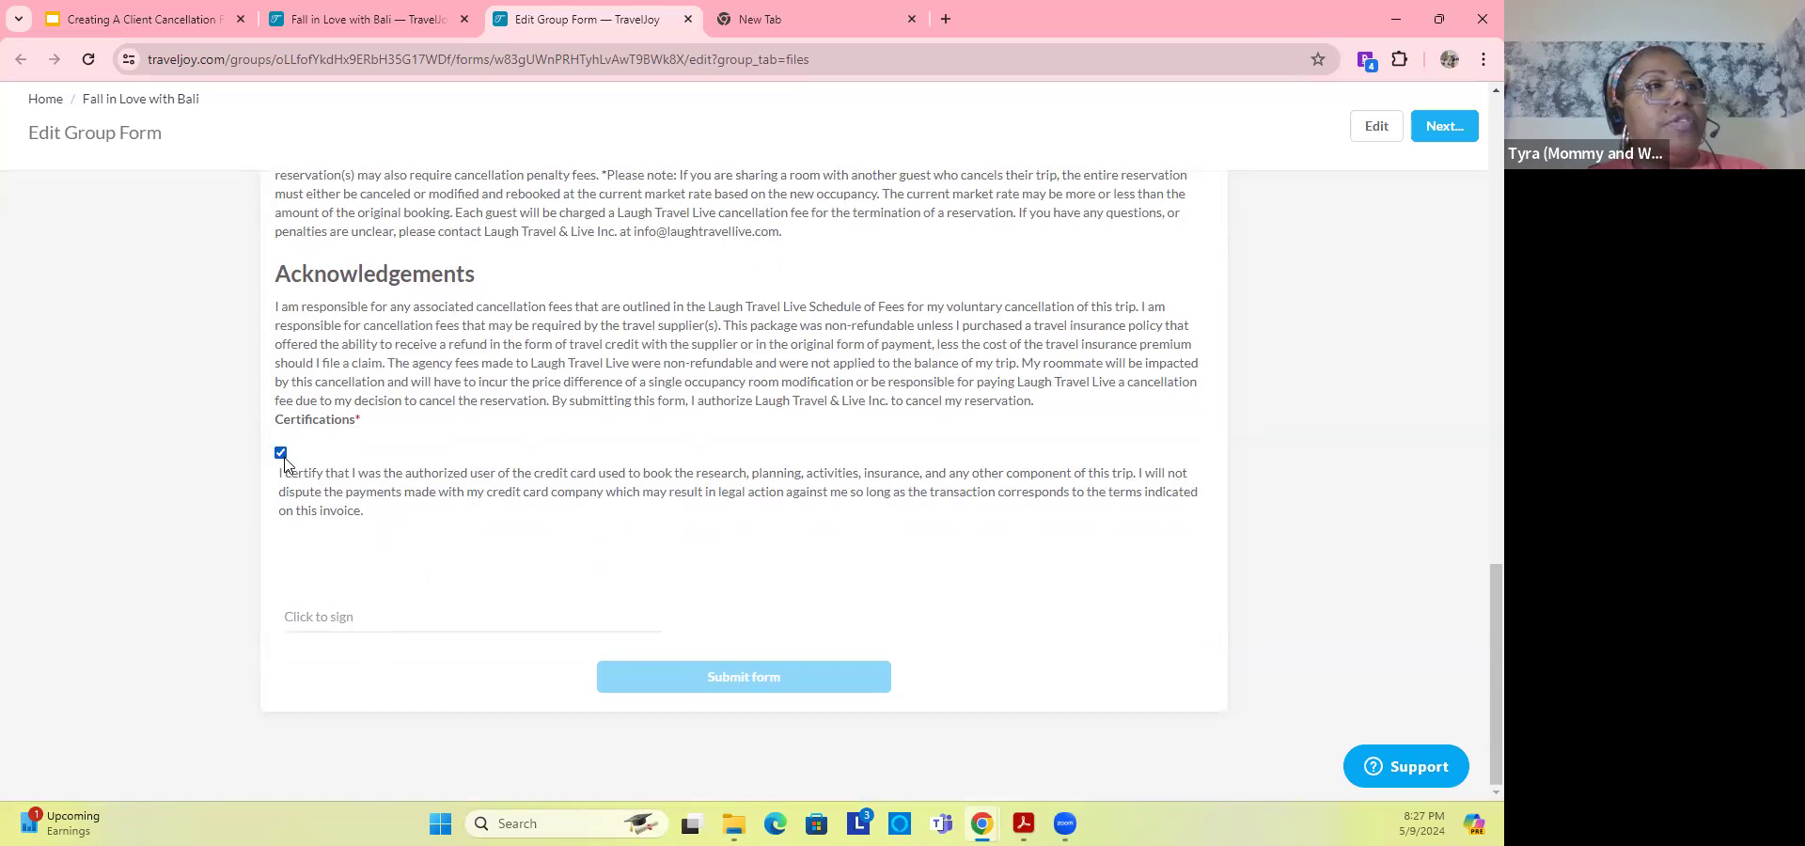
click(321, 621)
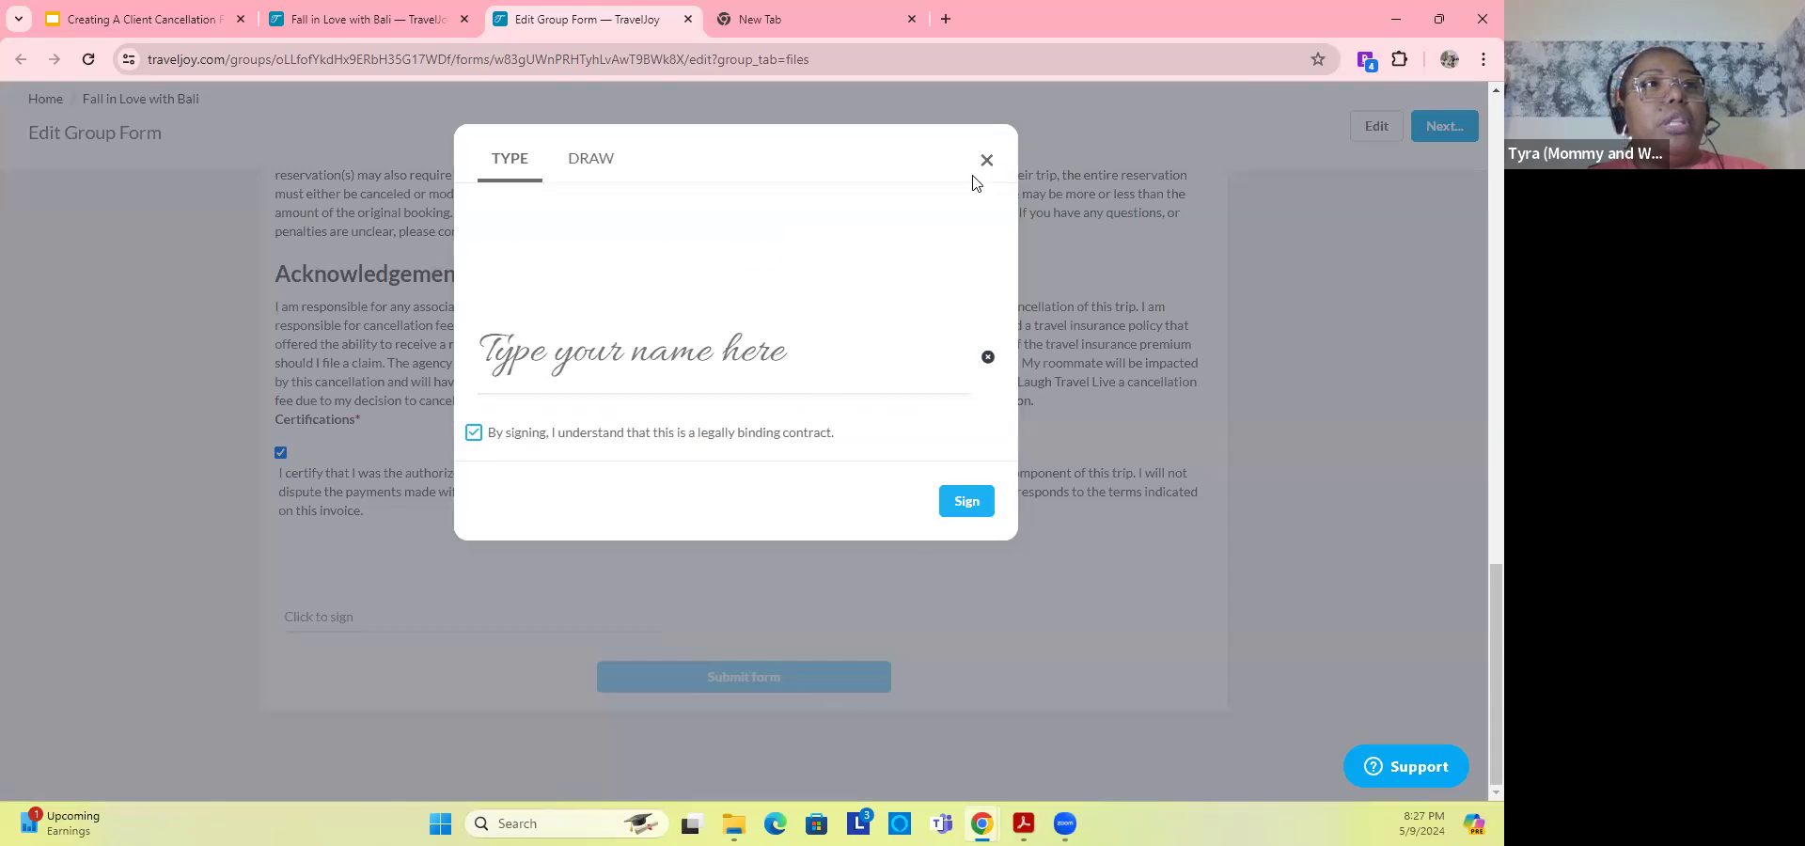
click(986, 161)
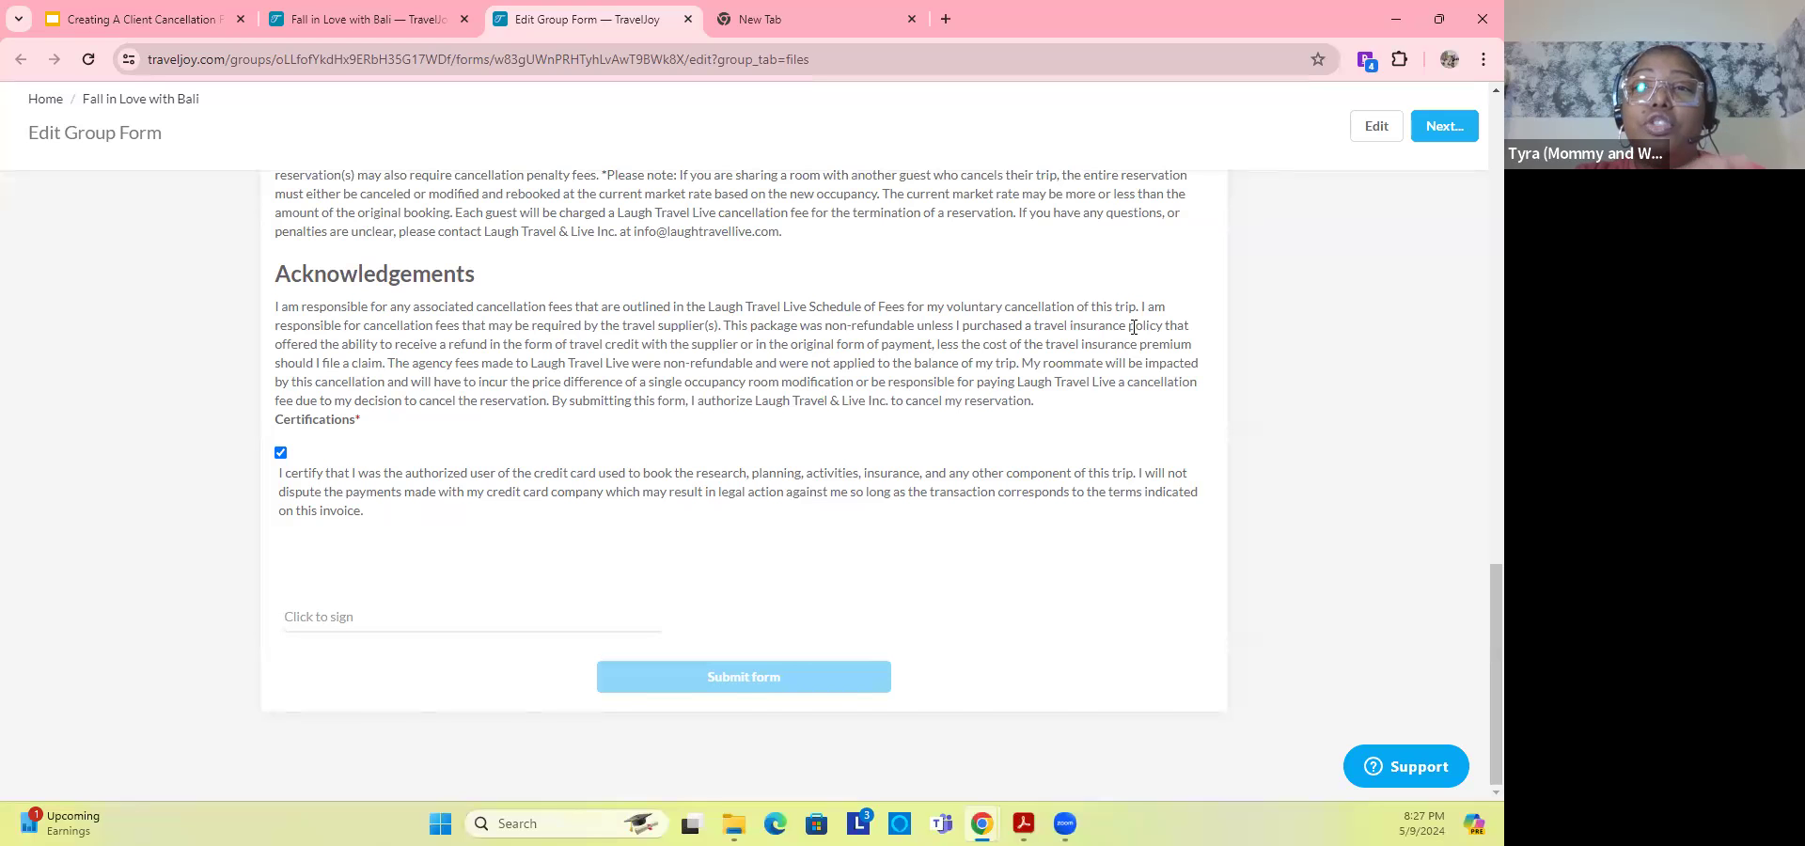
scroll(1134, 326, up, 4)
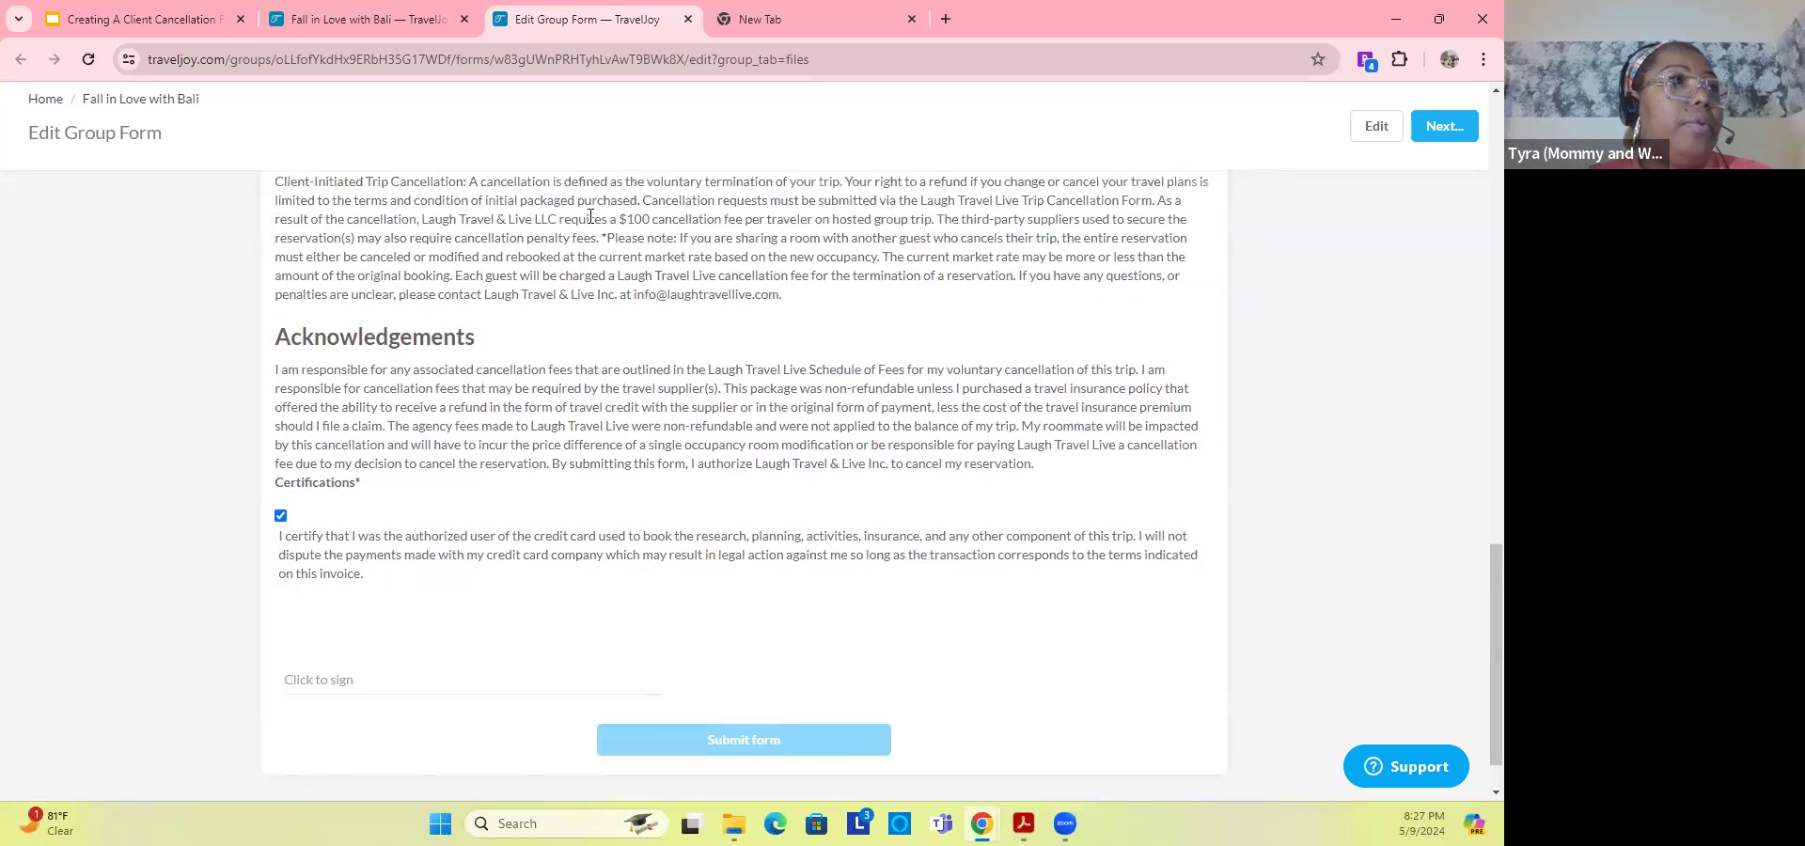
Step: Leave the Bali group's form, go to the form templates and start a new form template
click(146, 101)
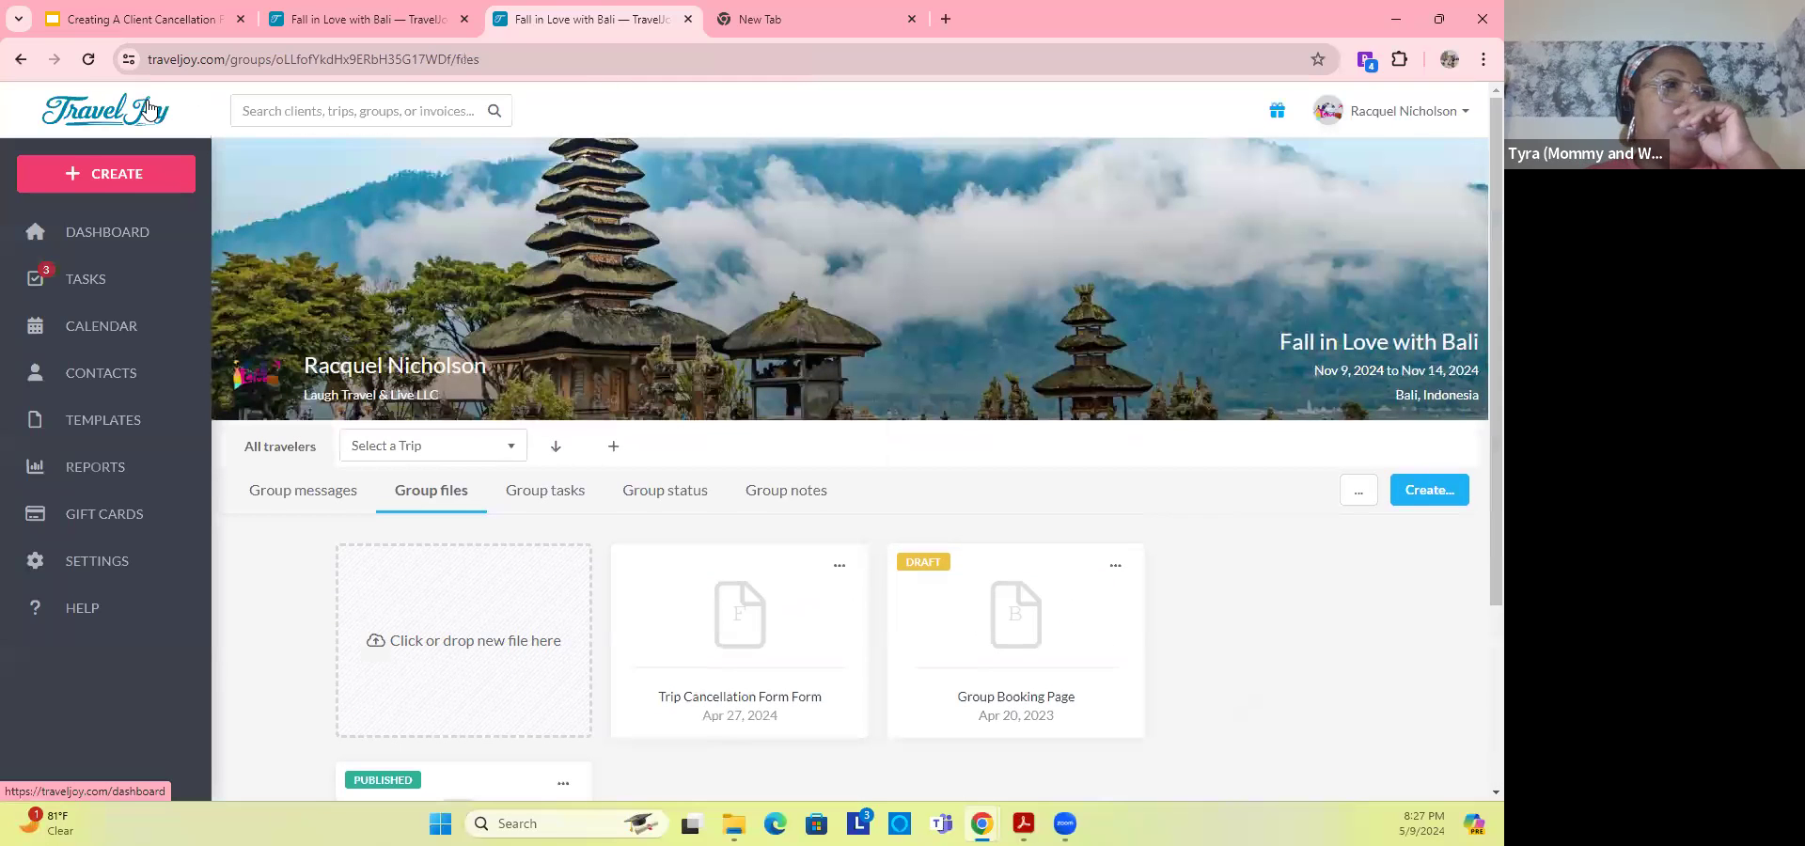
scroll(132, 188, down, 1)
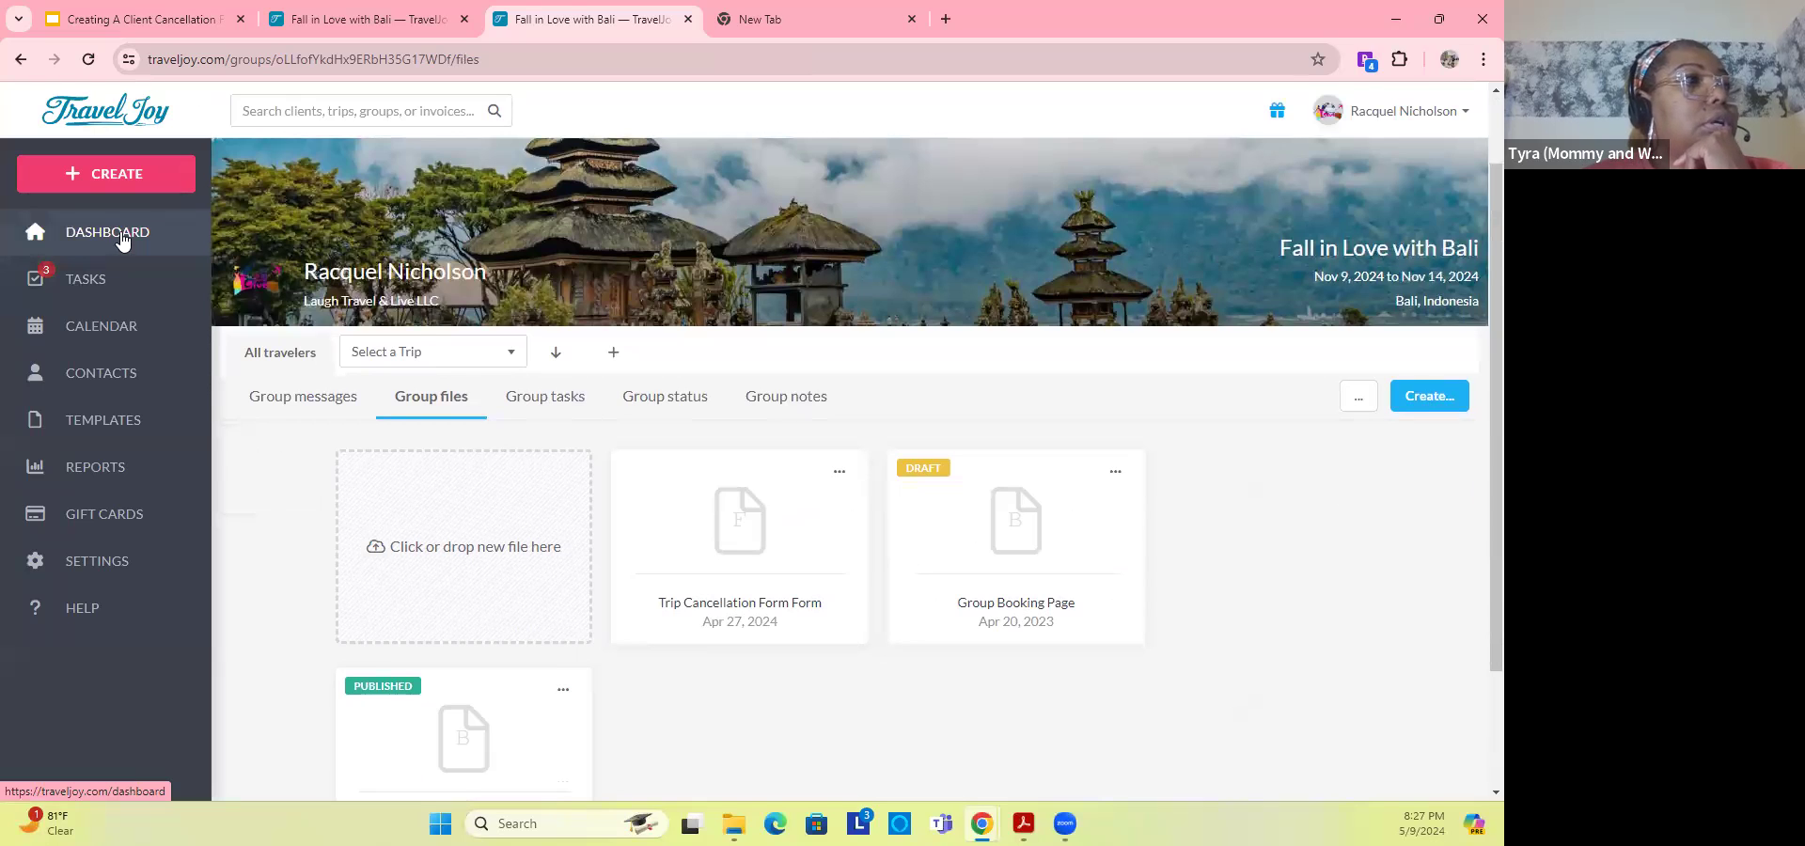
click(116, 430)
click(108, 528)
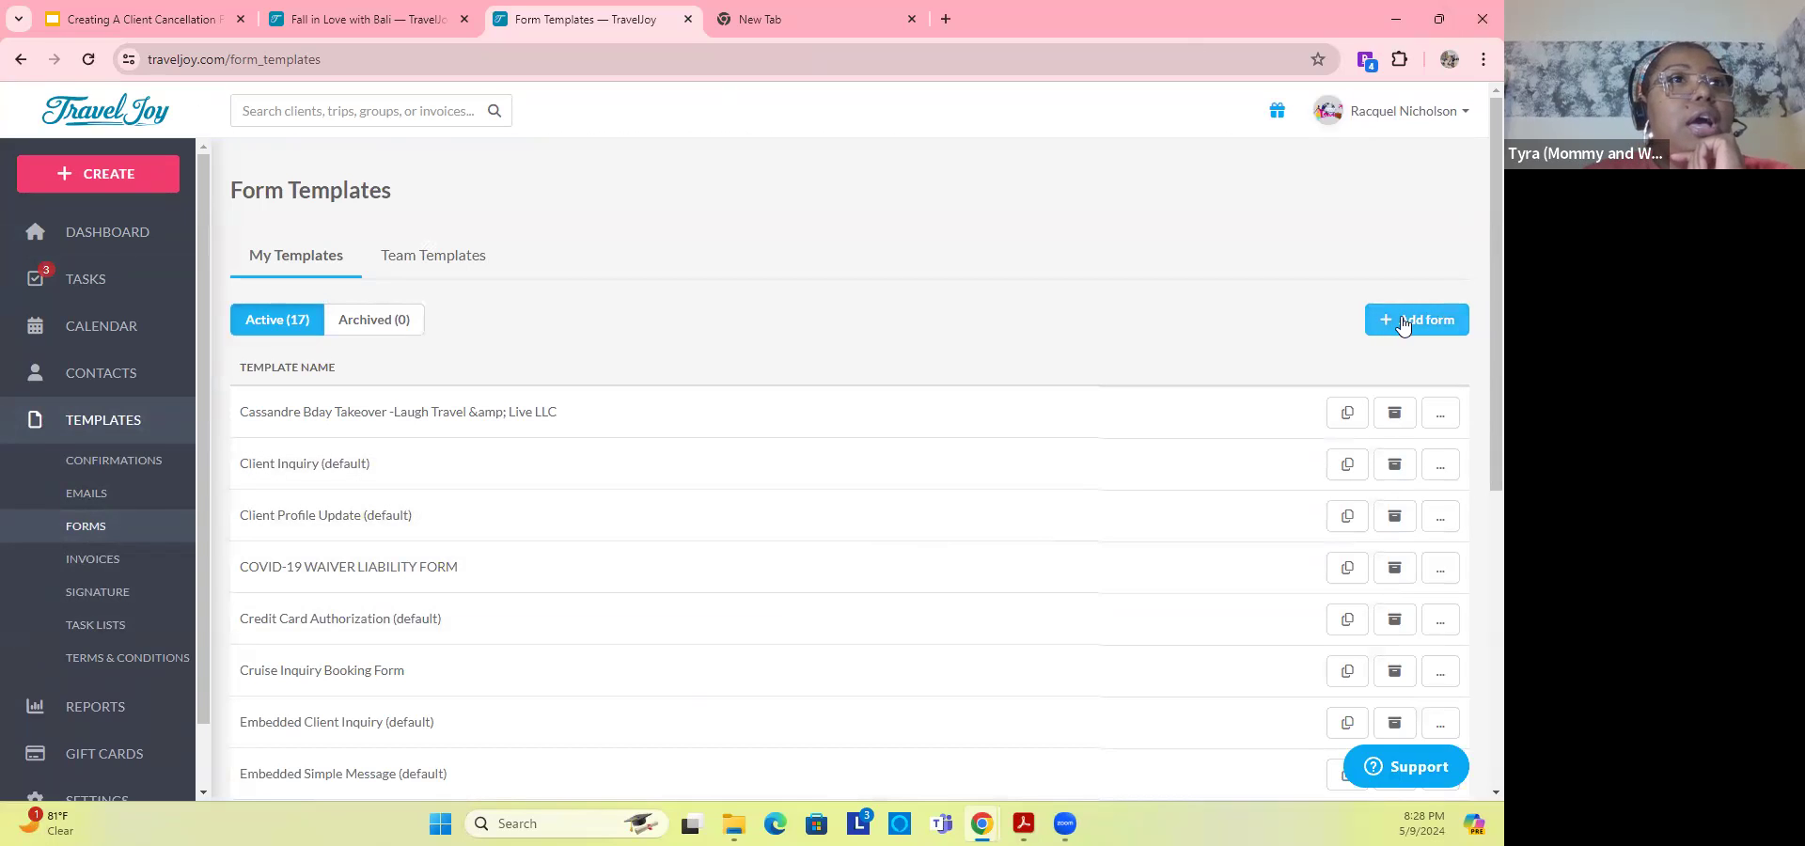
scroll(1404, 324, down, 1)
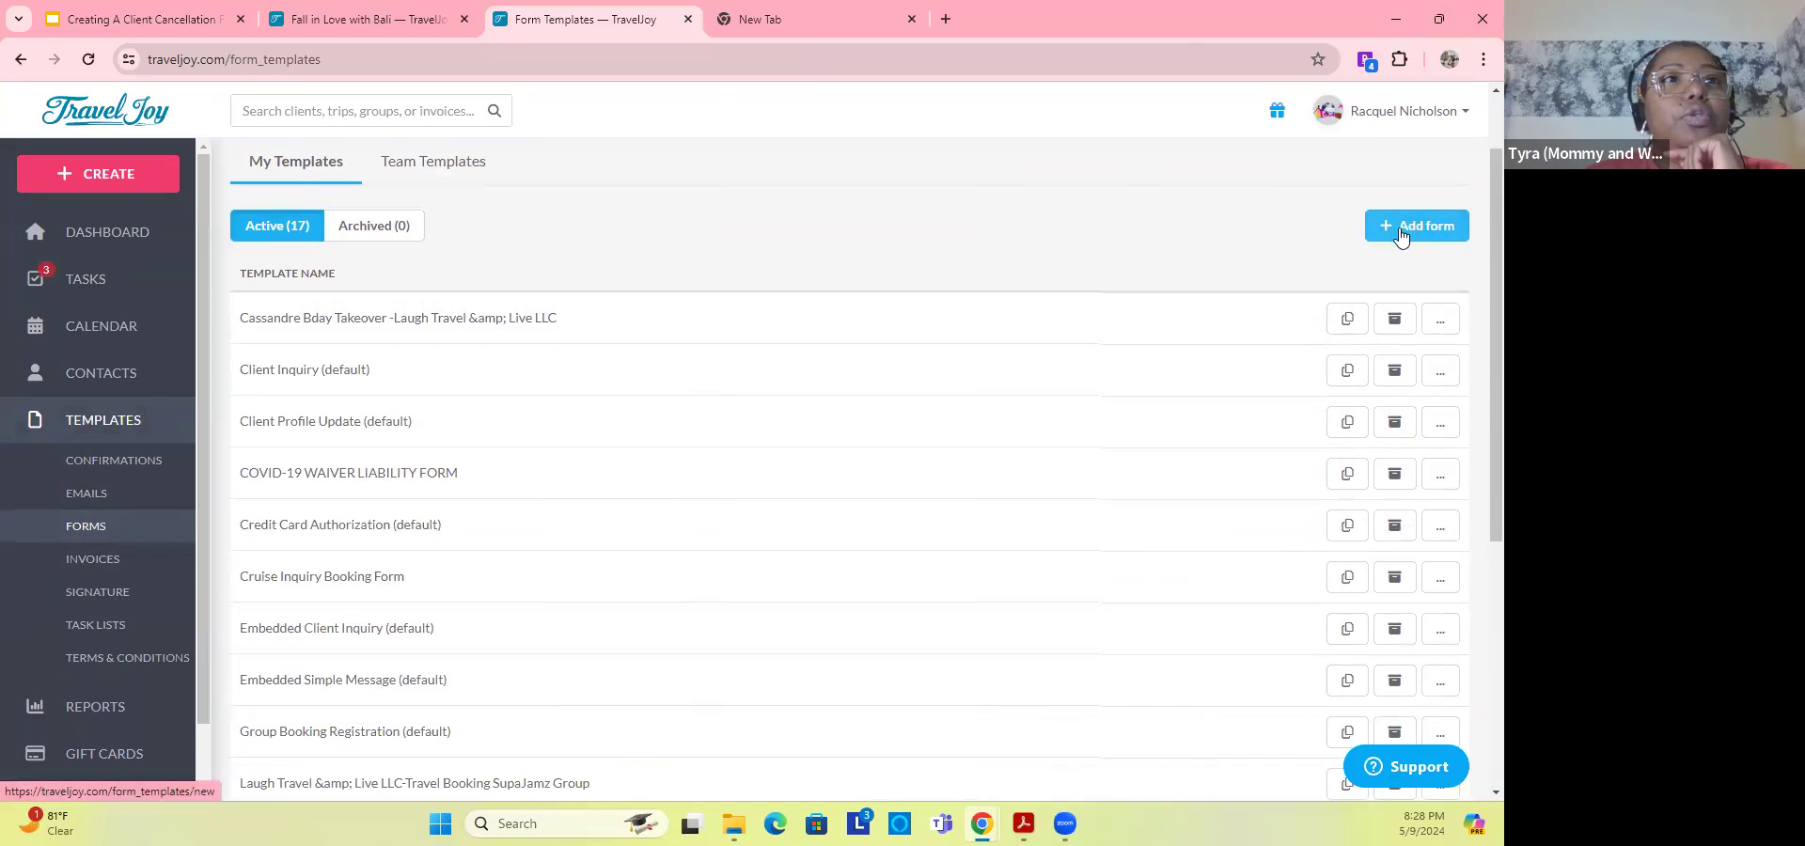
click(1398, 230)
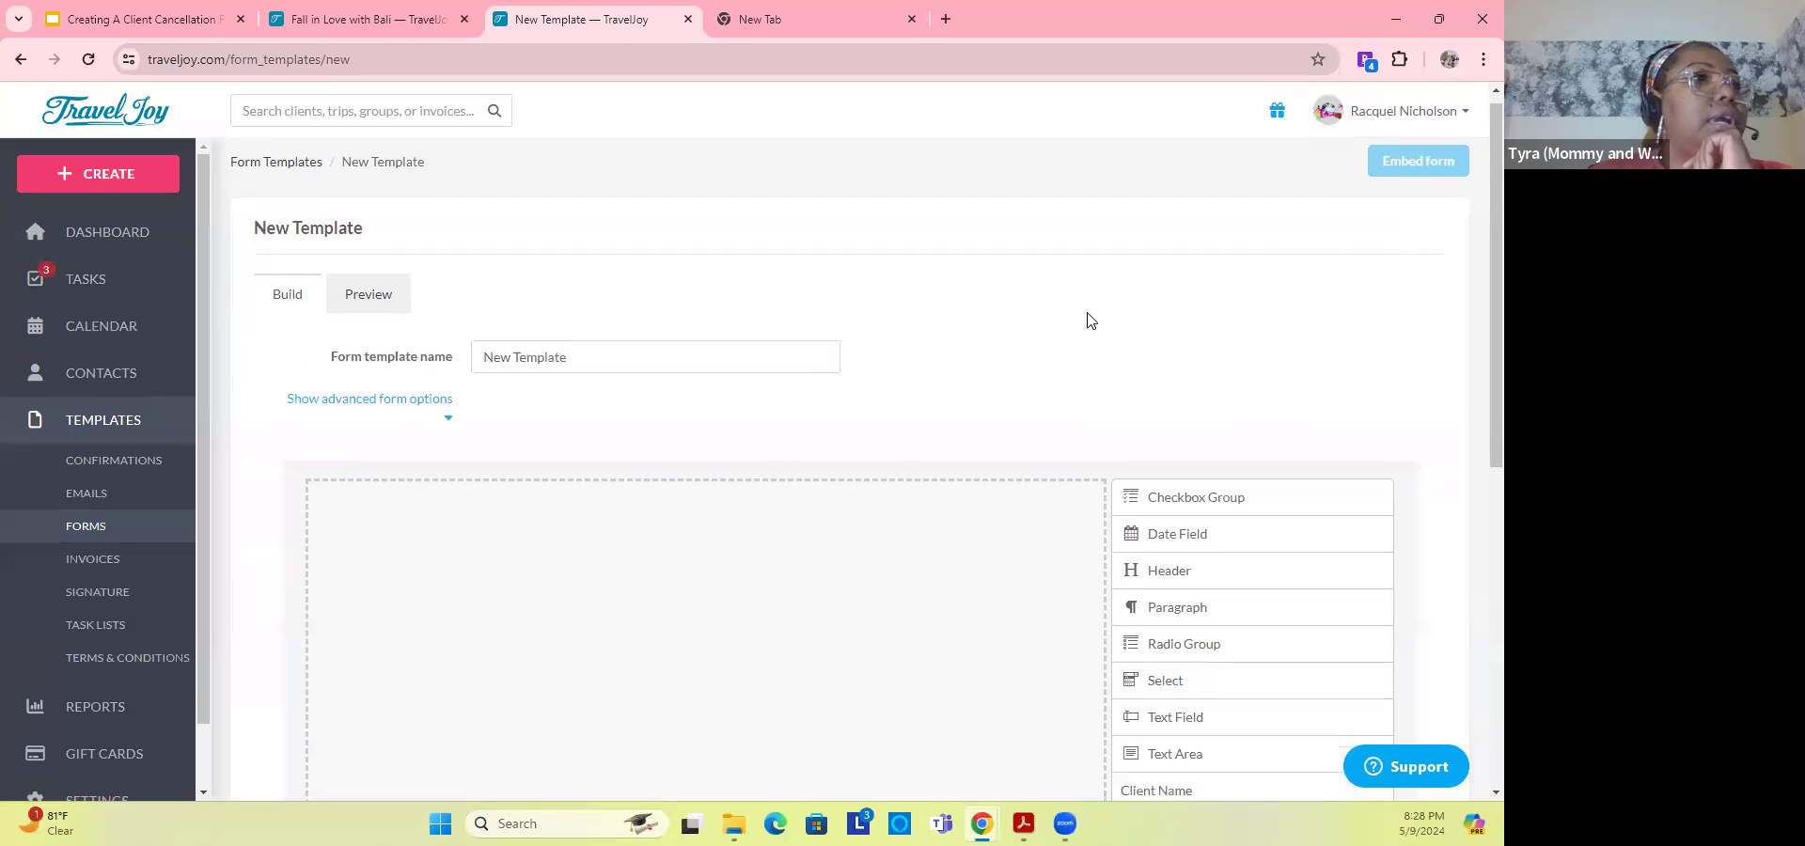
Step: Name the new form template "Test Trip Cancellation"
scroll(1089, 319, down, 1)
triple_click(575, 271)
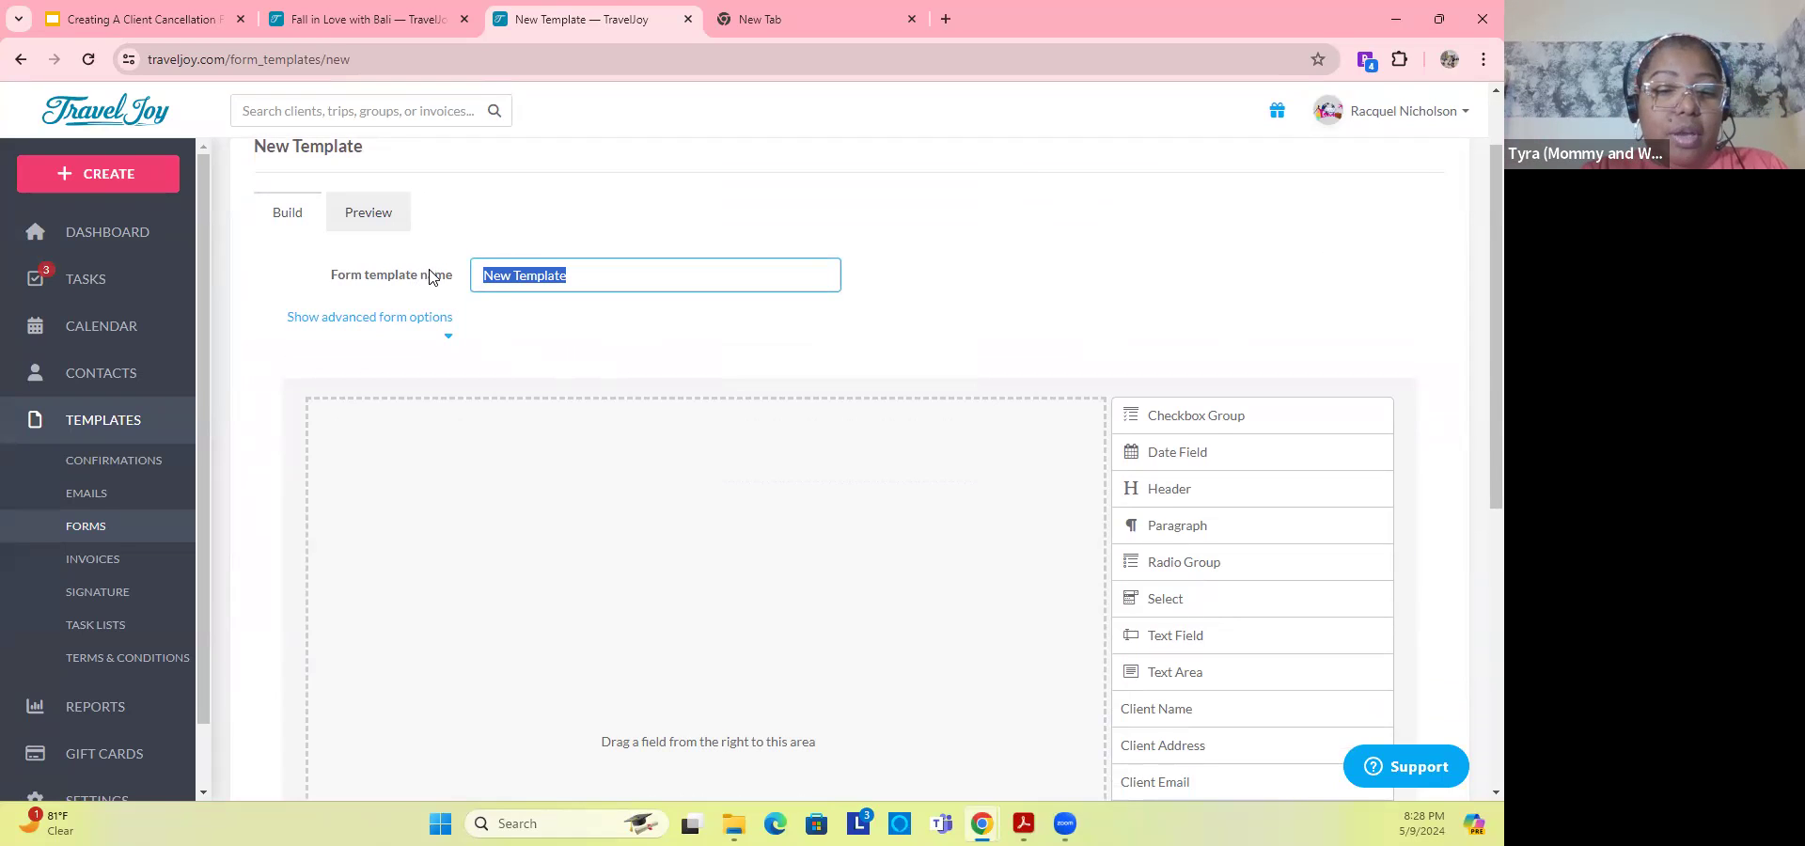
text(Test)
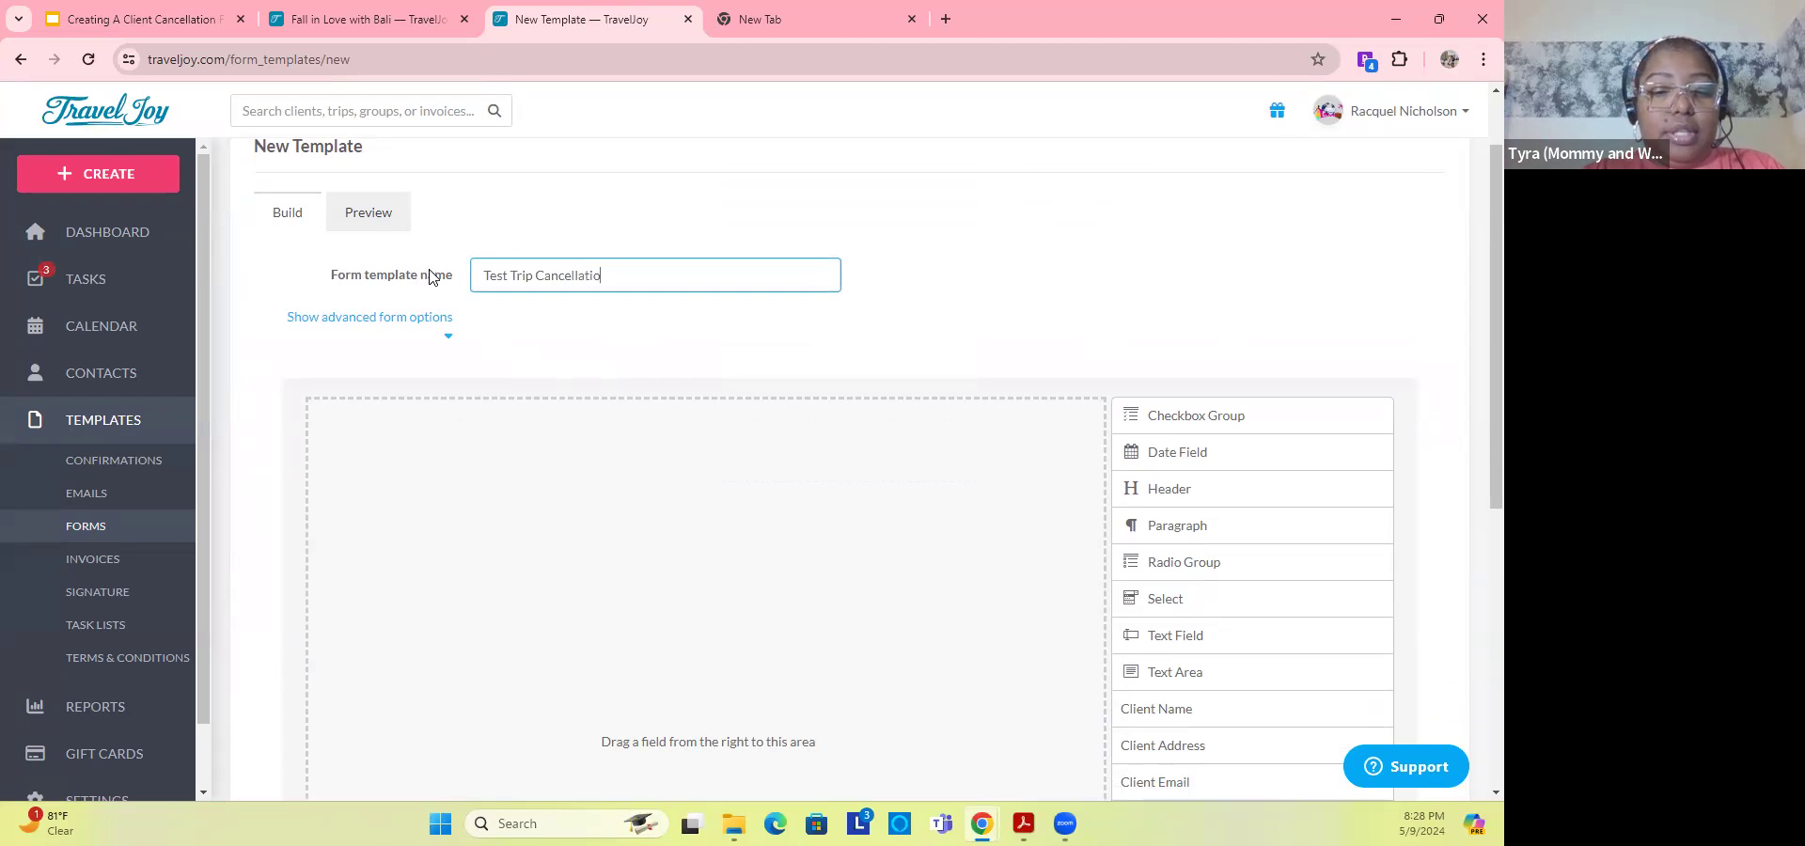
click(900, 291)
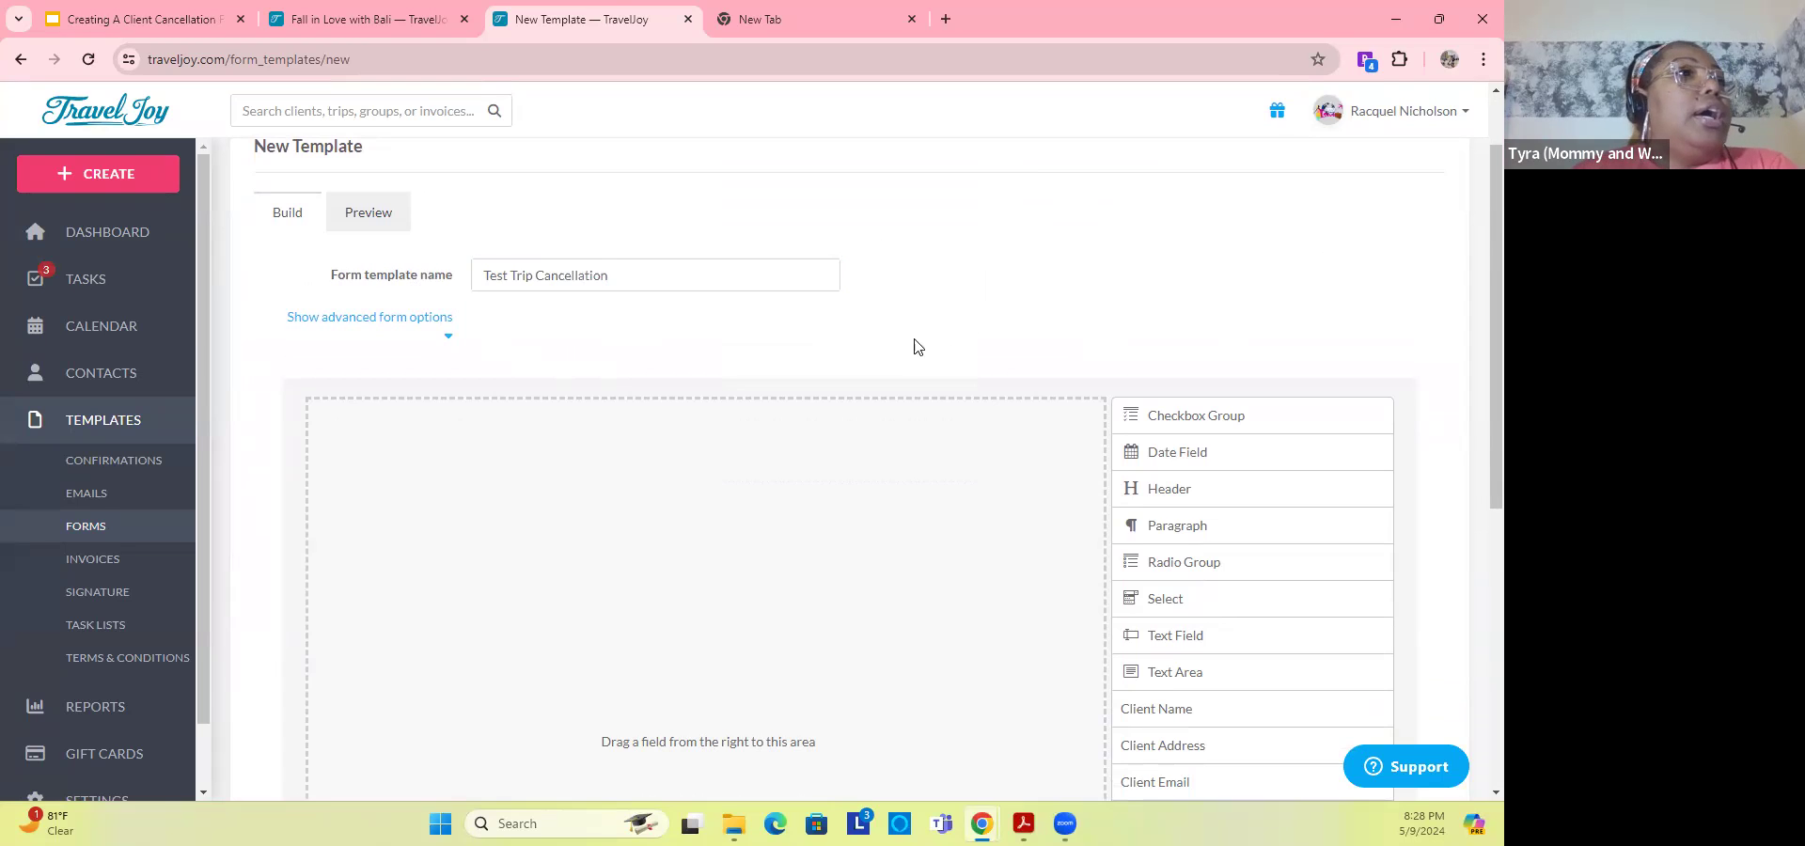
Step: Add the Client Name field group to the empty form
scroll(904, 334, down, 1)
scroll(889, 280, down, 2)
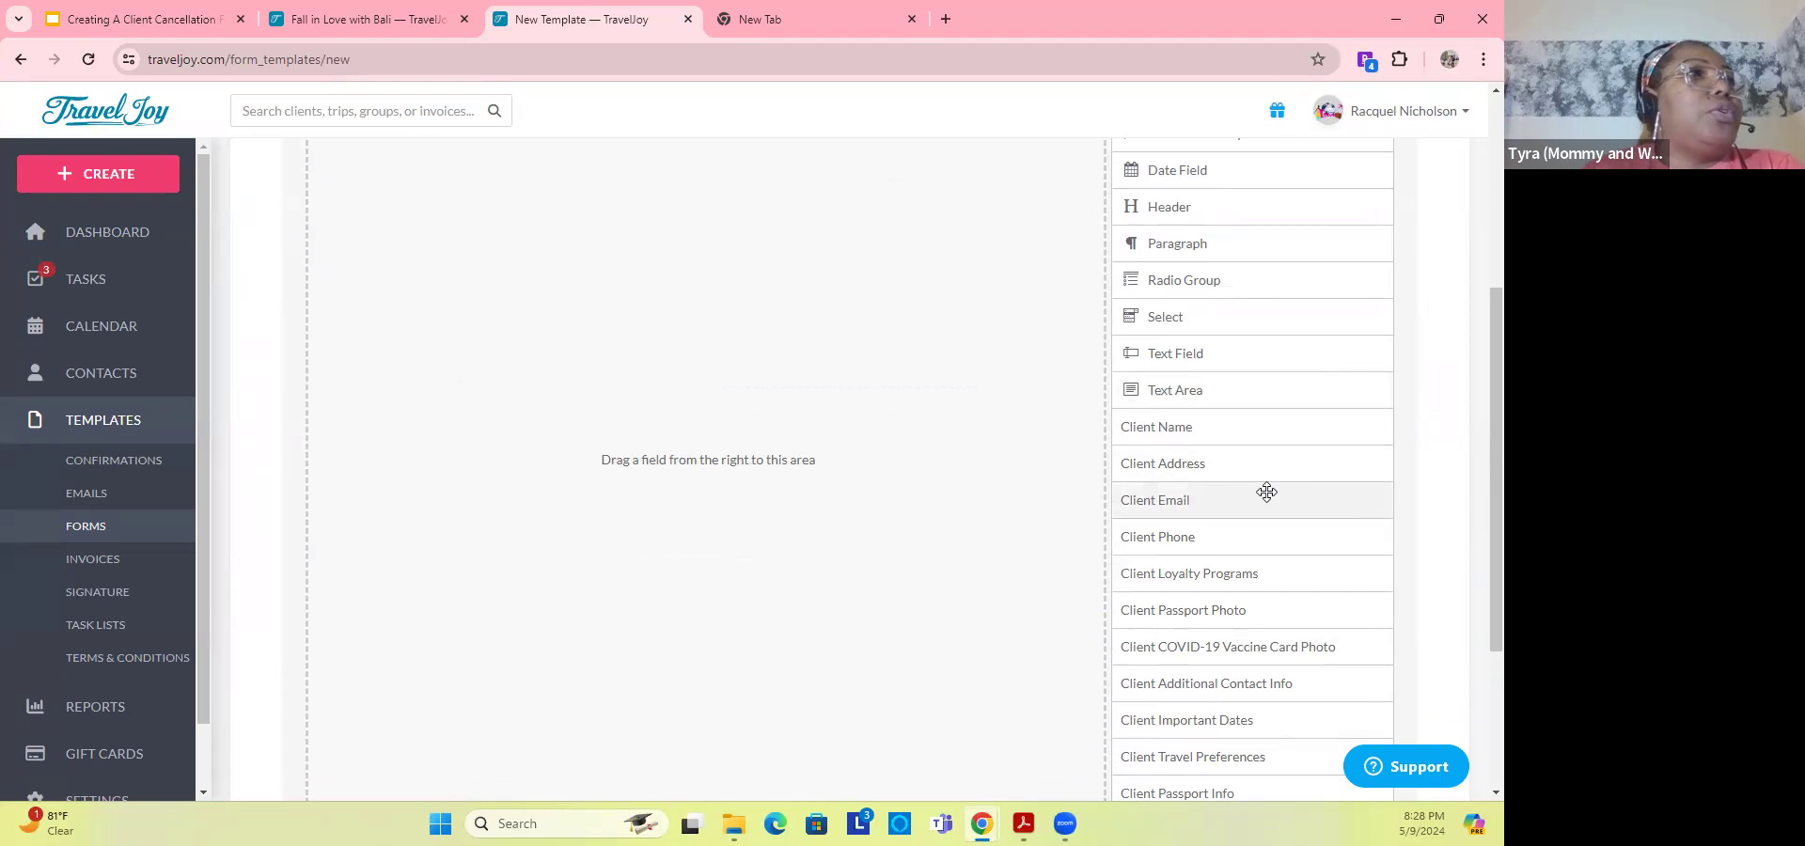
scroll(1222, 440, down, 2)
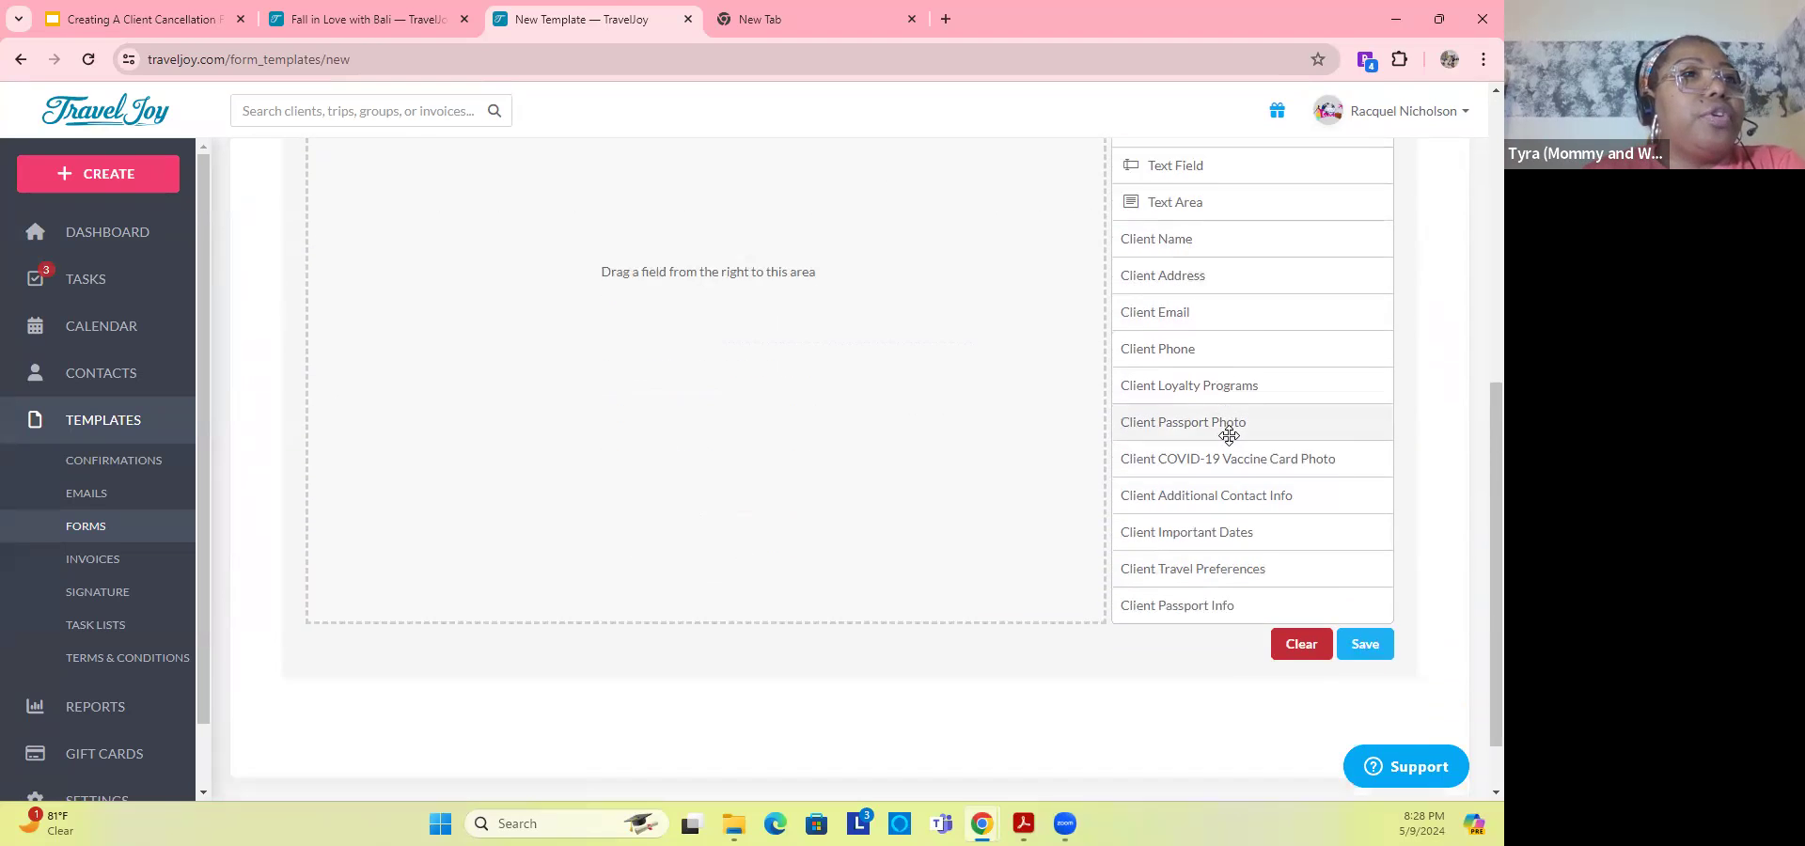
click(1156, 241)
scroll(579, 115, up, 2)
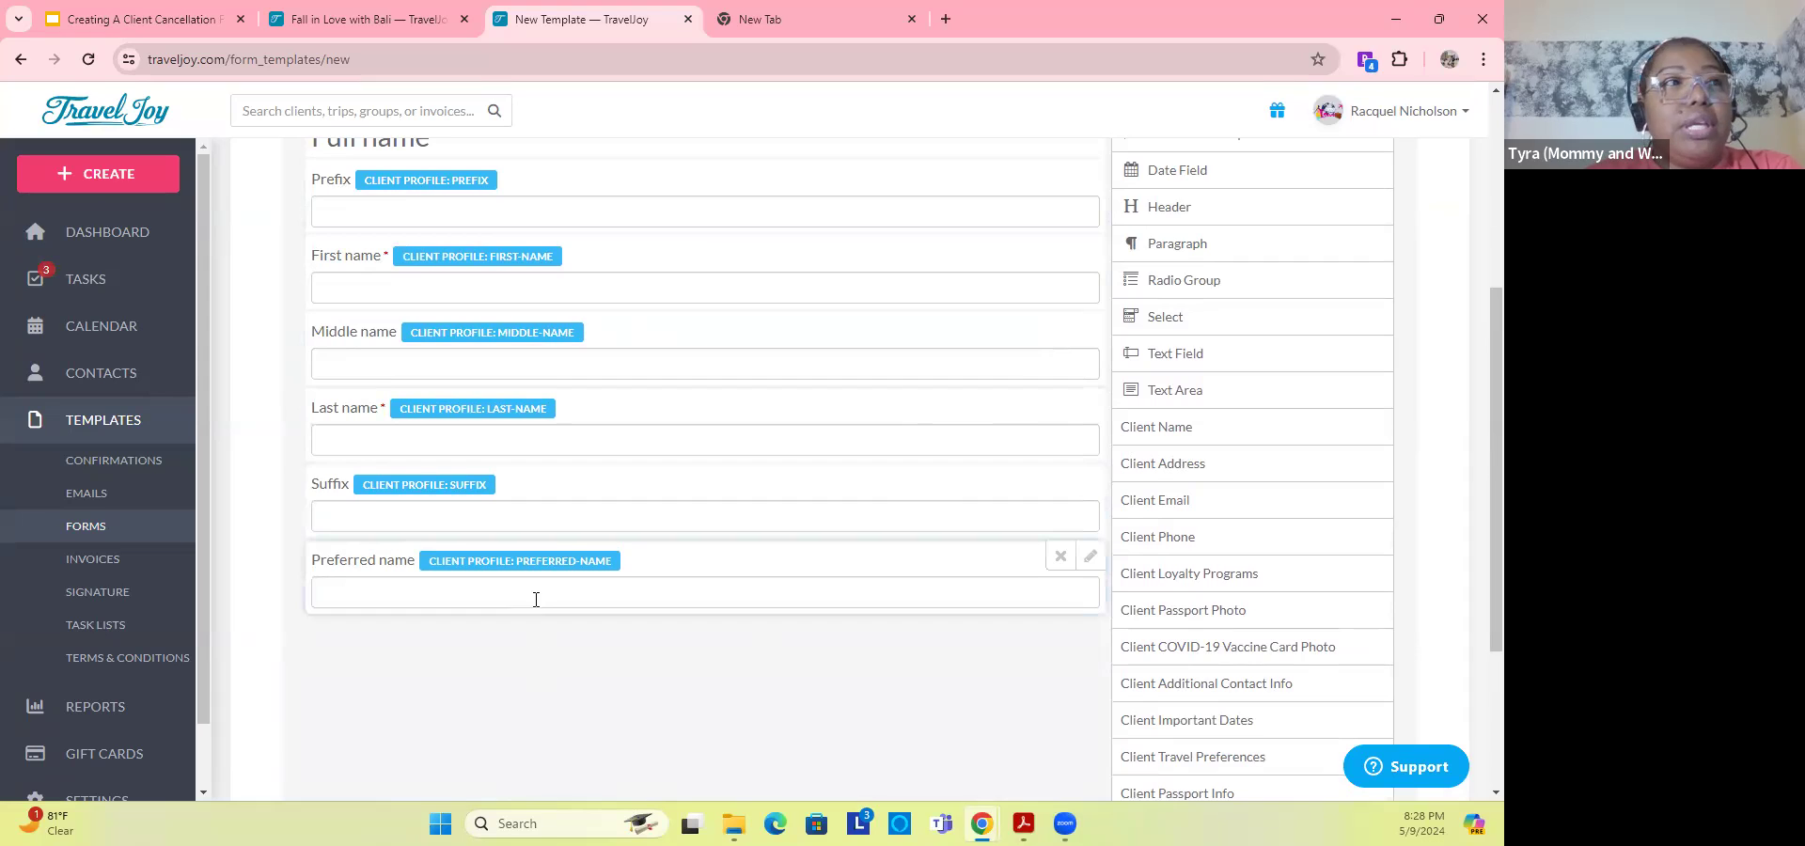
Step: Add a Date Field below the preferred name field of the form
scroll(536, 598, down, 3)
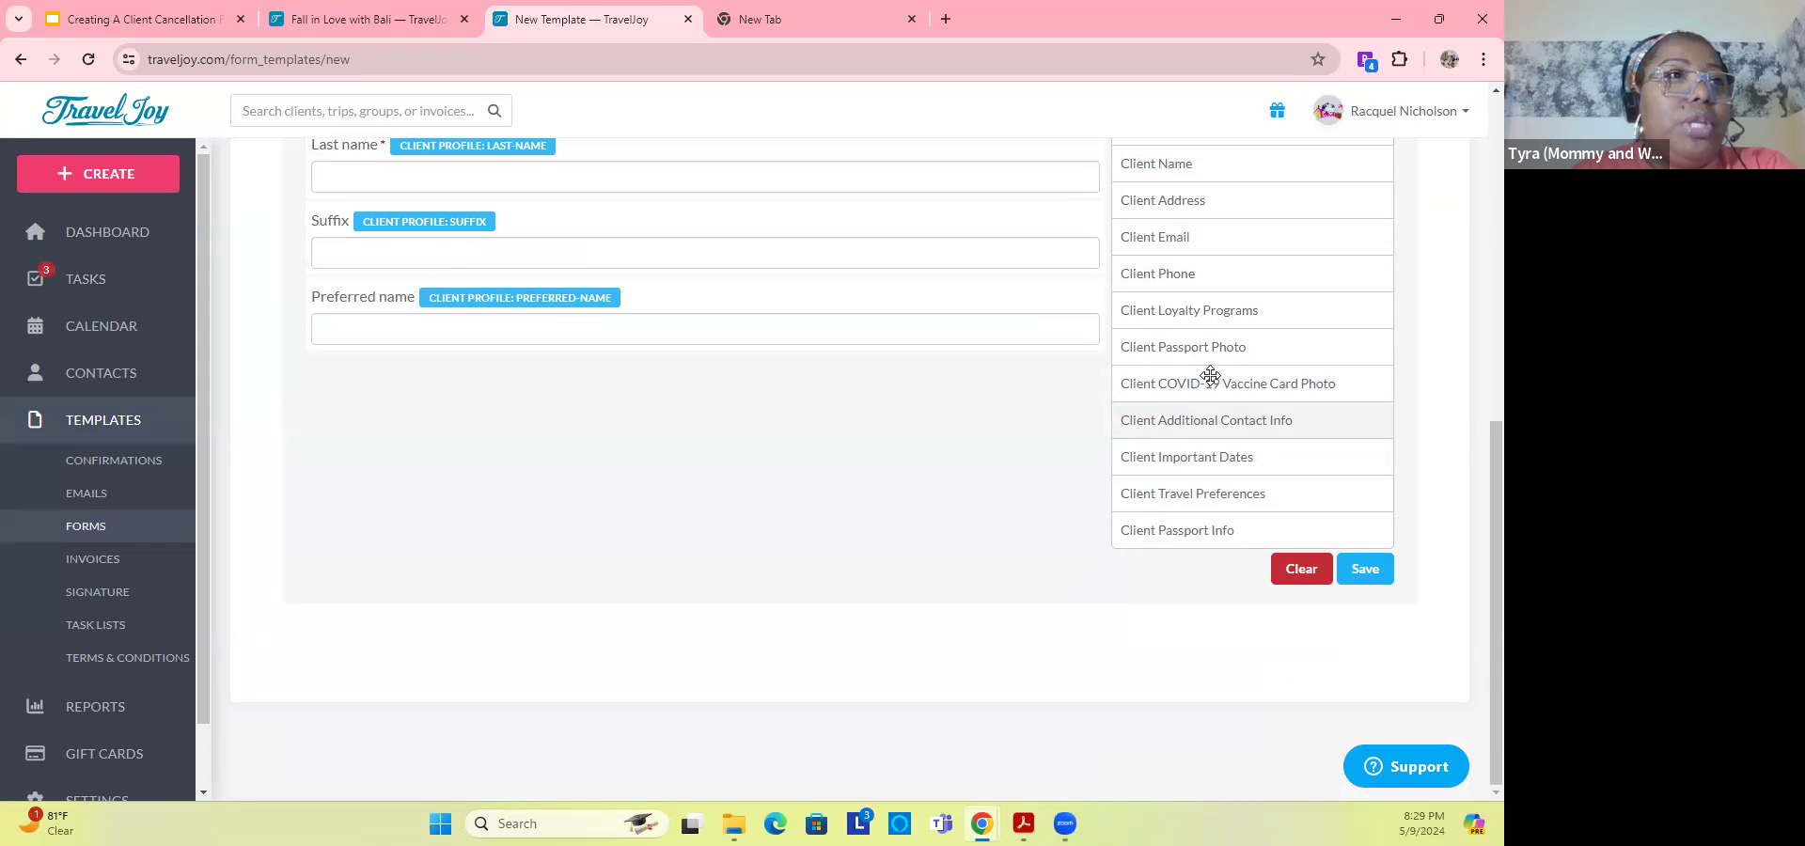
scroll(1222, 376, up, 2)
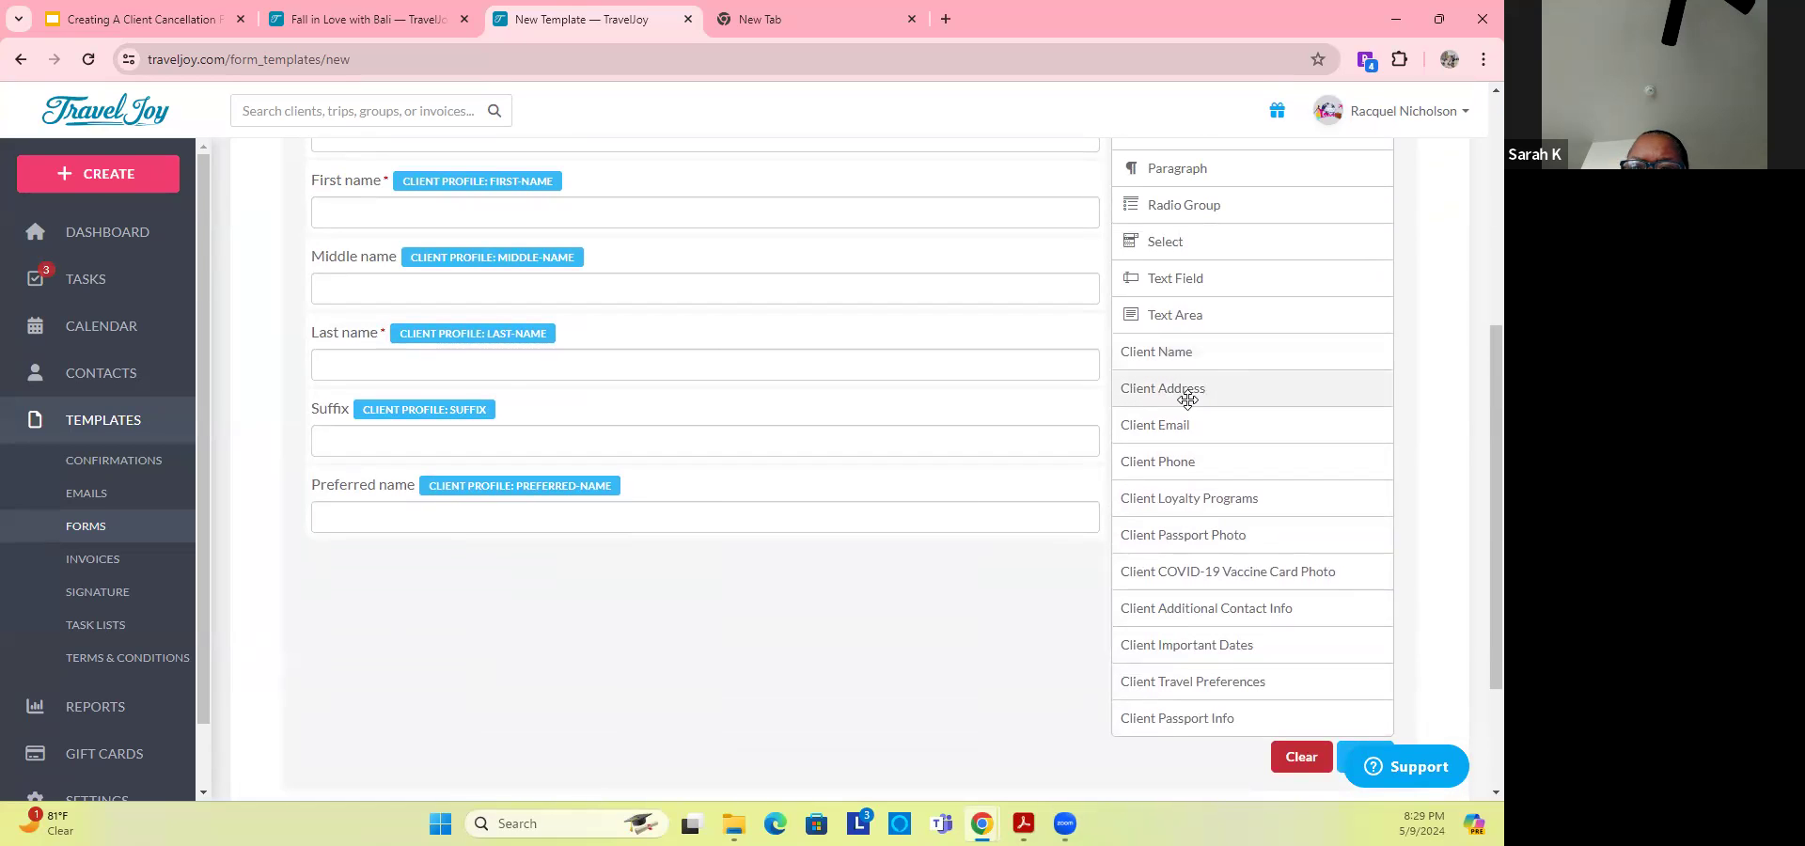
scroll(1189, 416, up, 2)
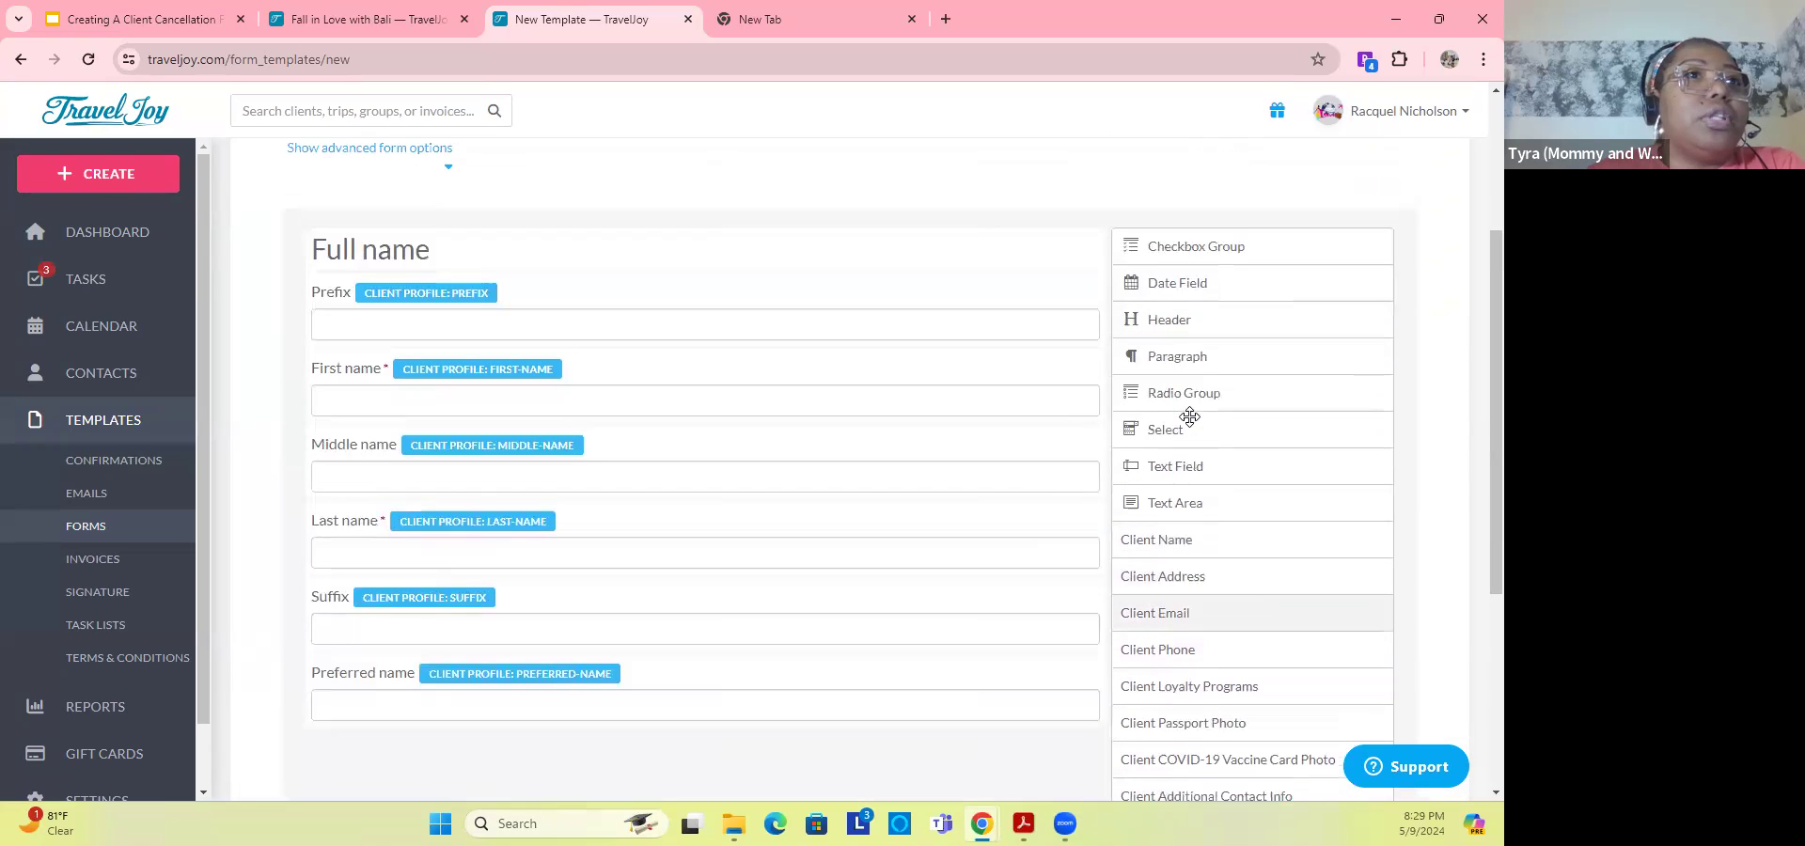
click(1149, 282)
scroll(394, 616, down, 3)
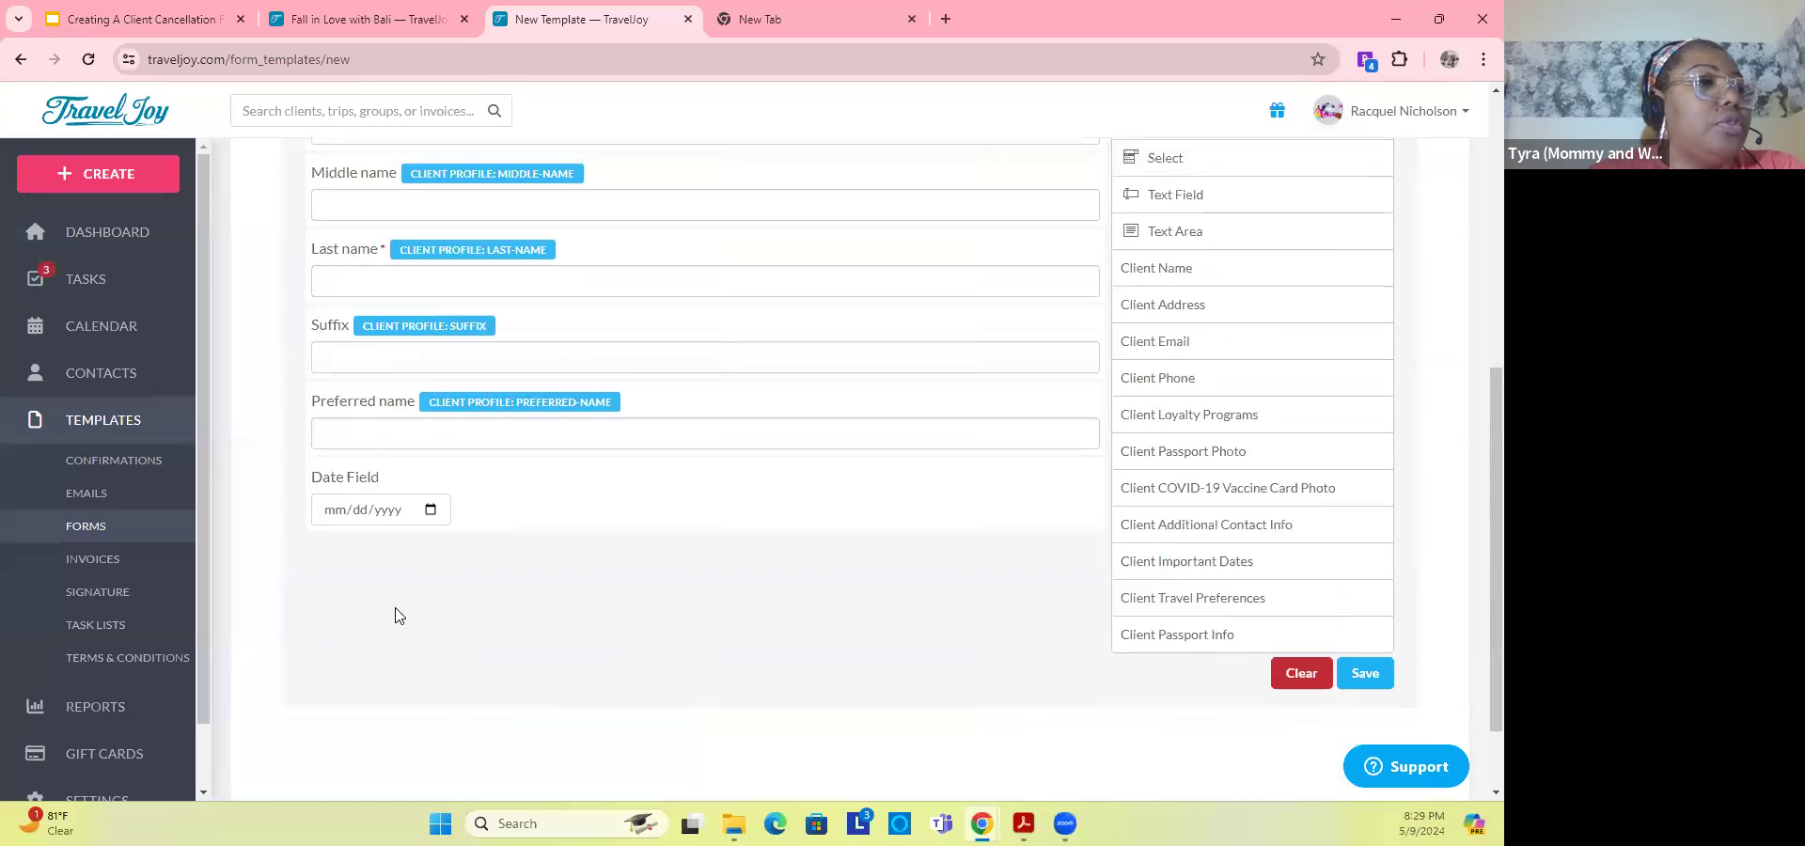
Step: Relabel the date field as "Travel Dates" and make it required
mouse_move(1015, 484)
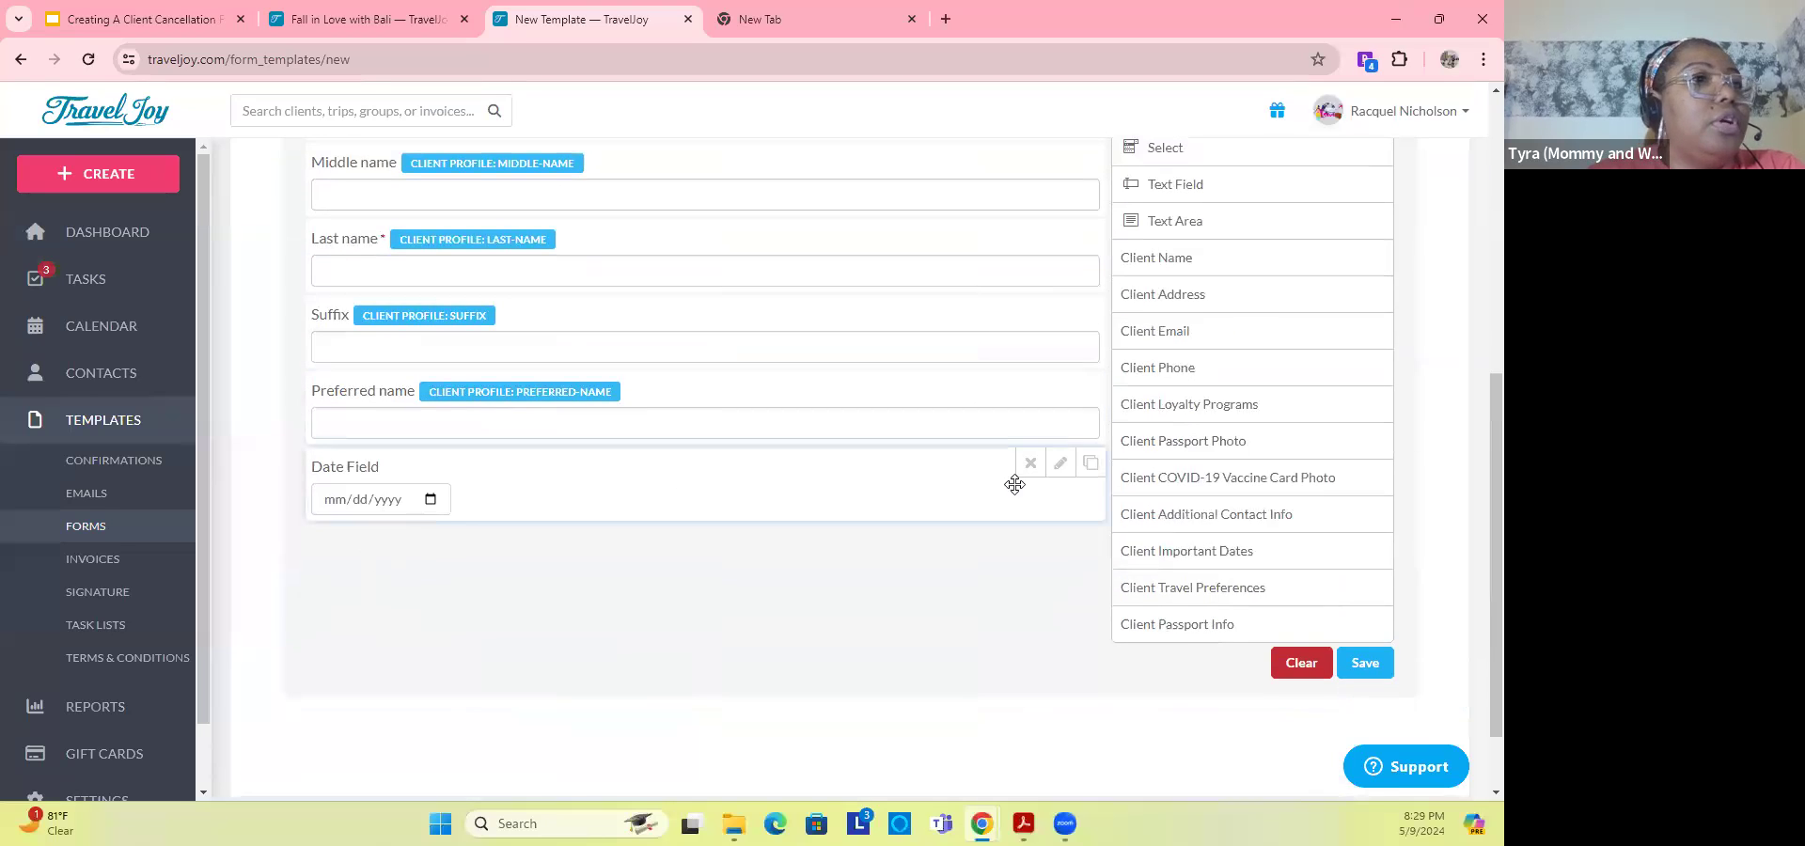
click(1061, 468)
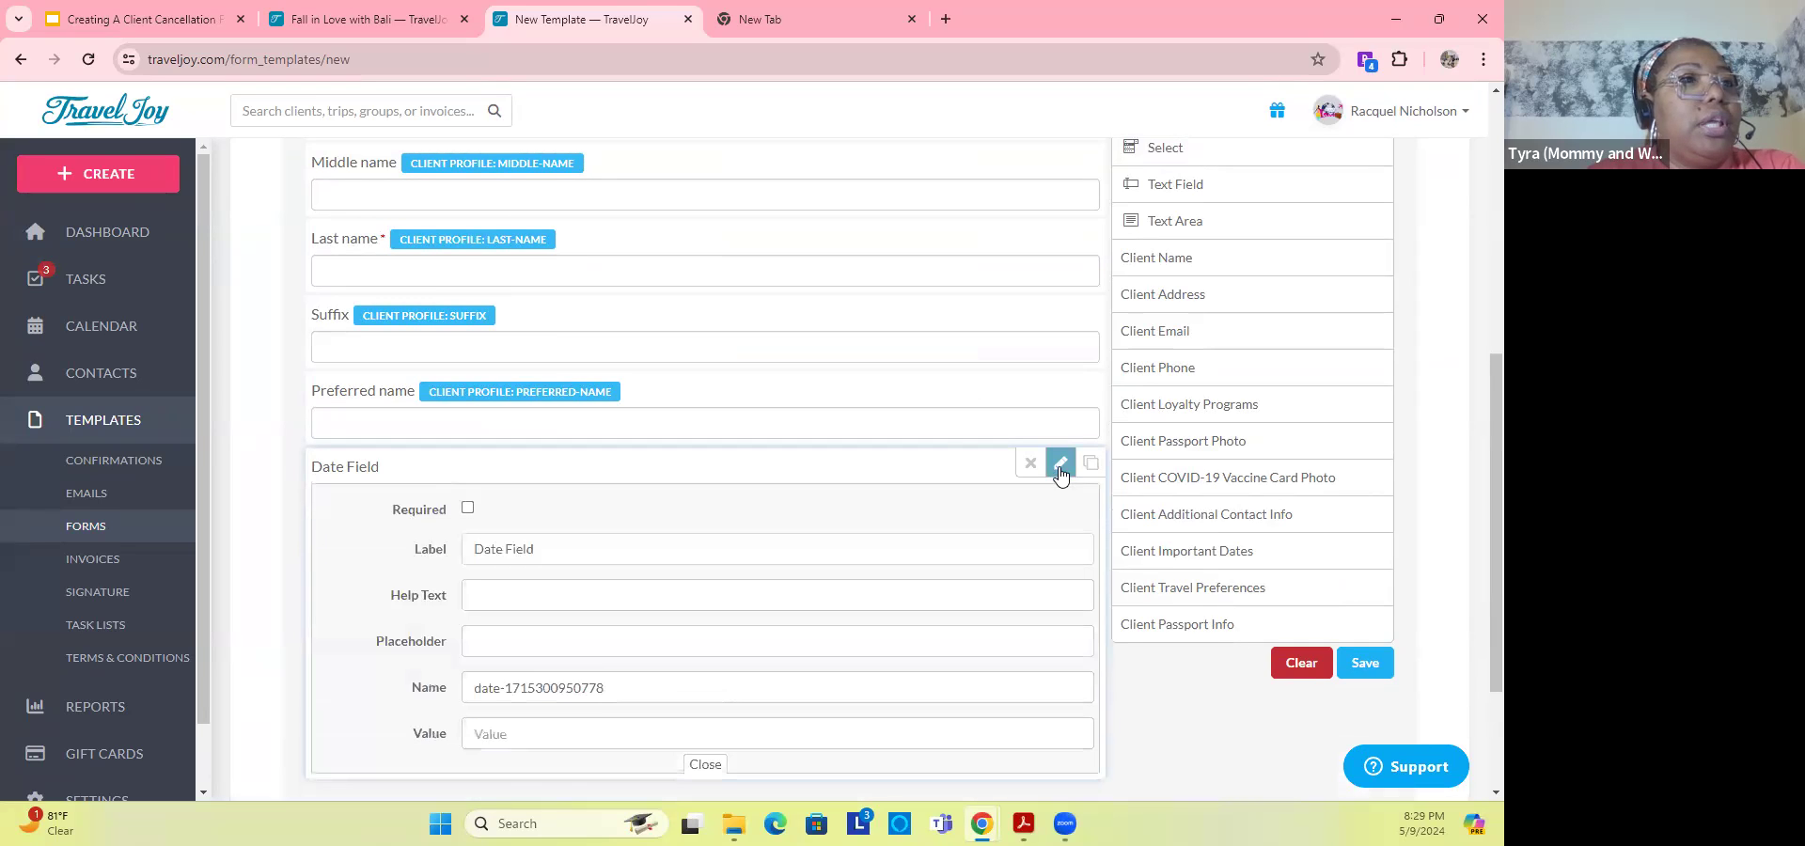
click(551, 549)
drag(535, 549, 445, 558)
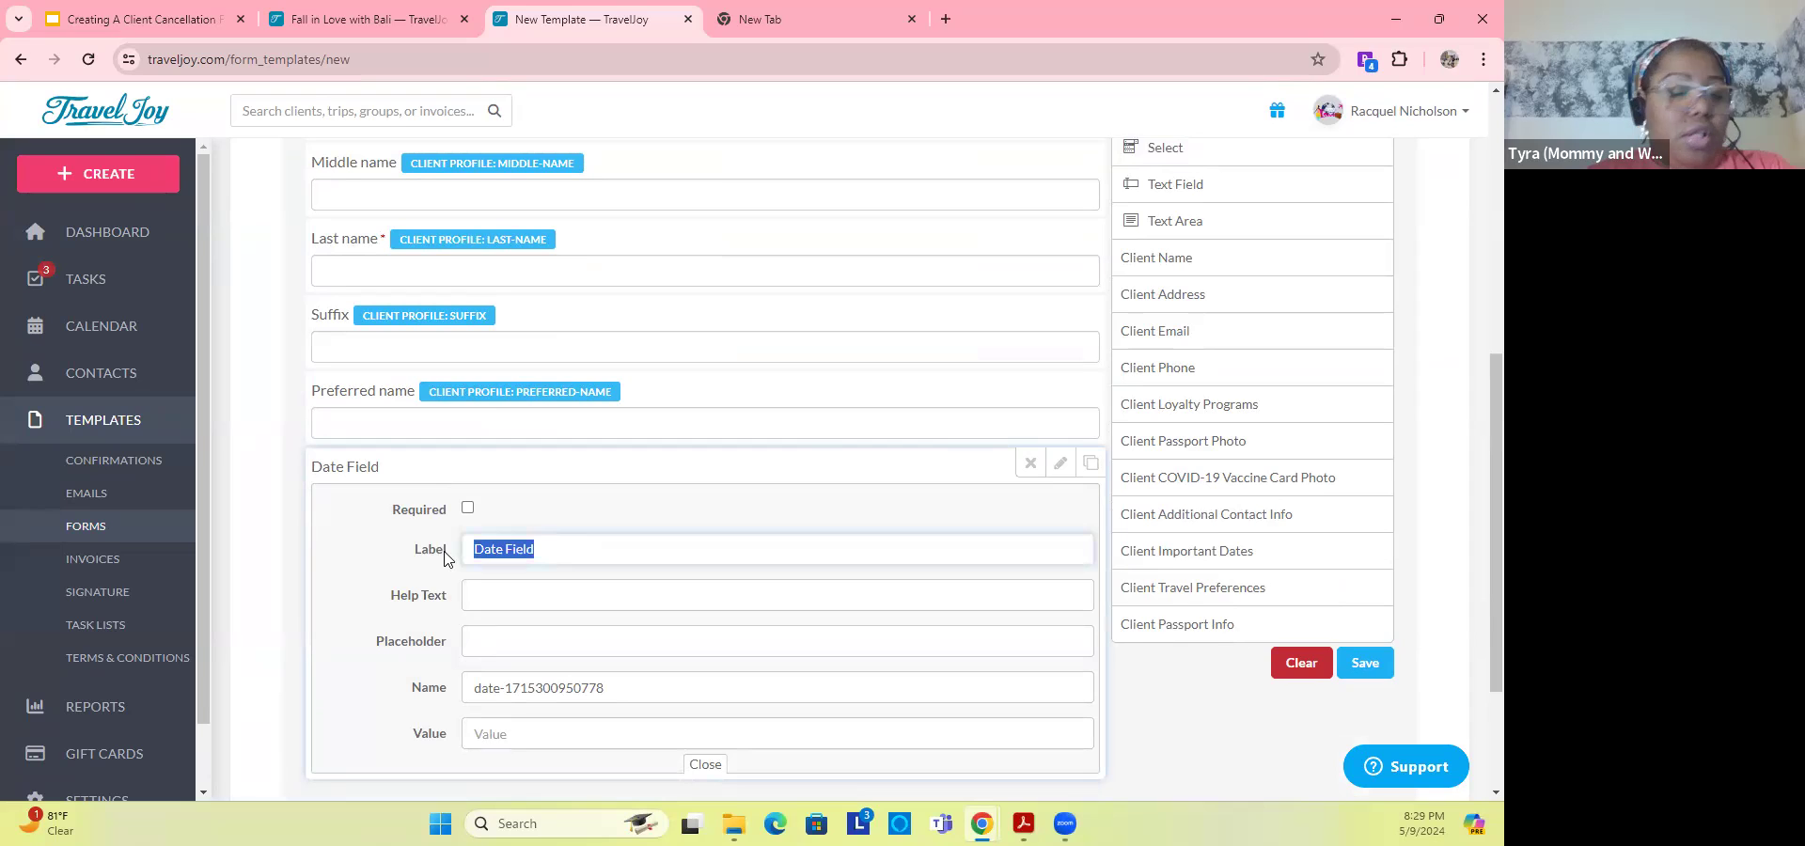
text(Trave)
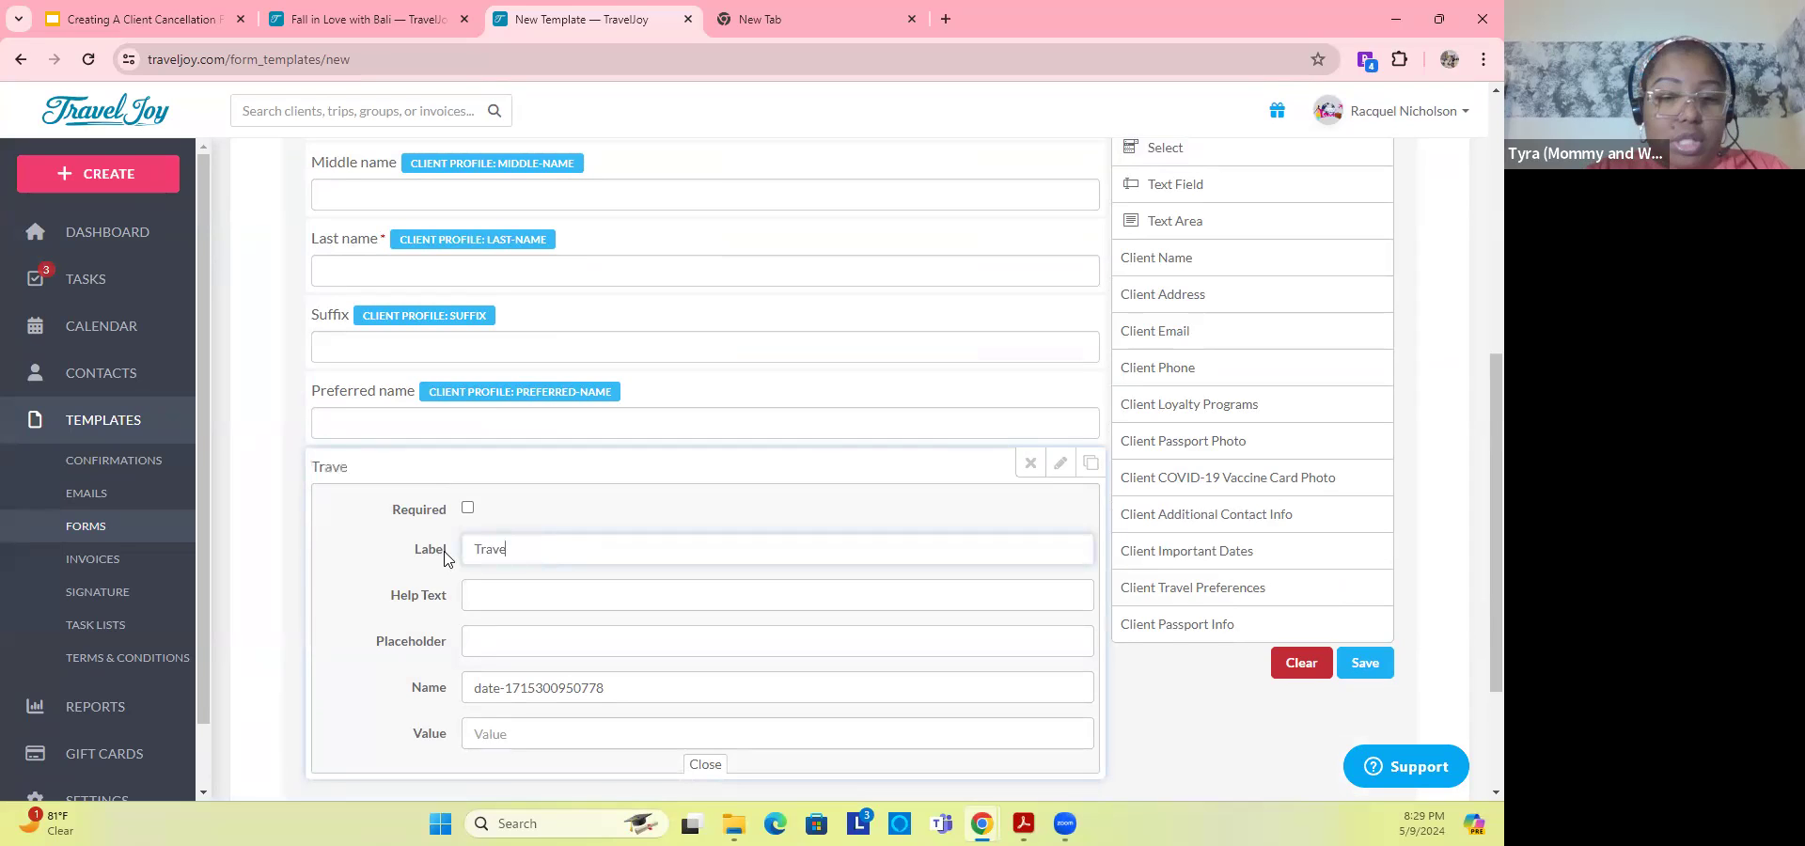
text(l Dates)
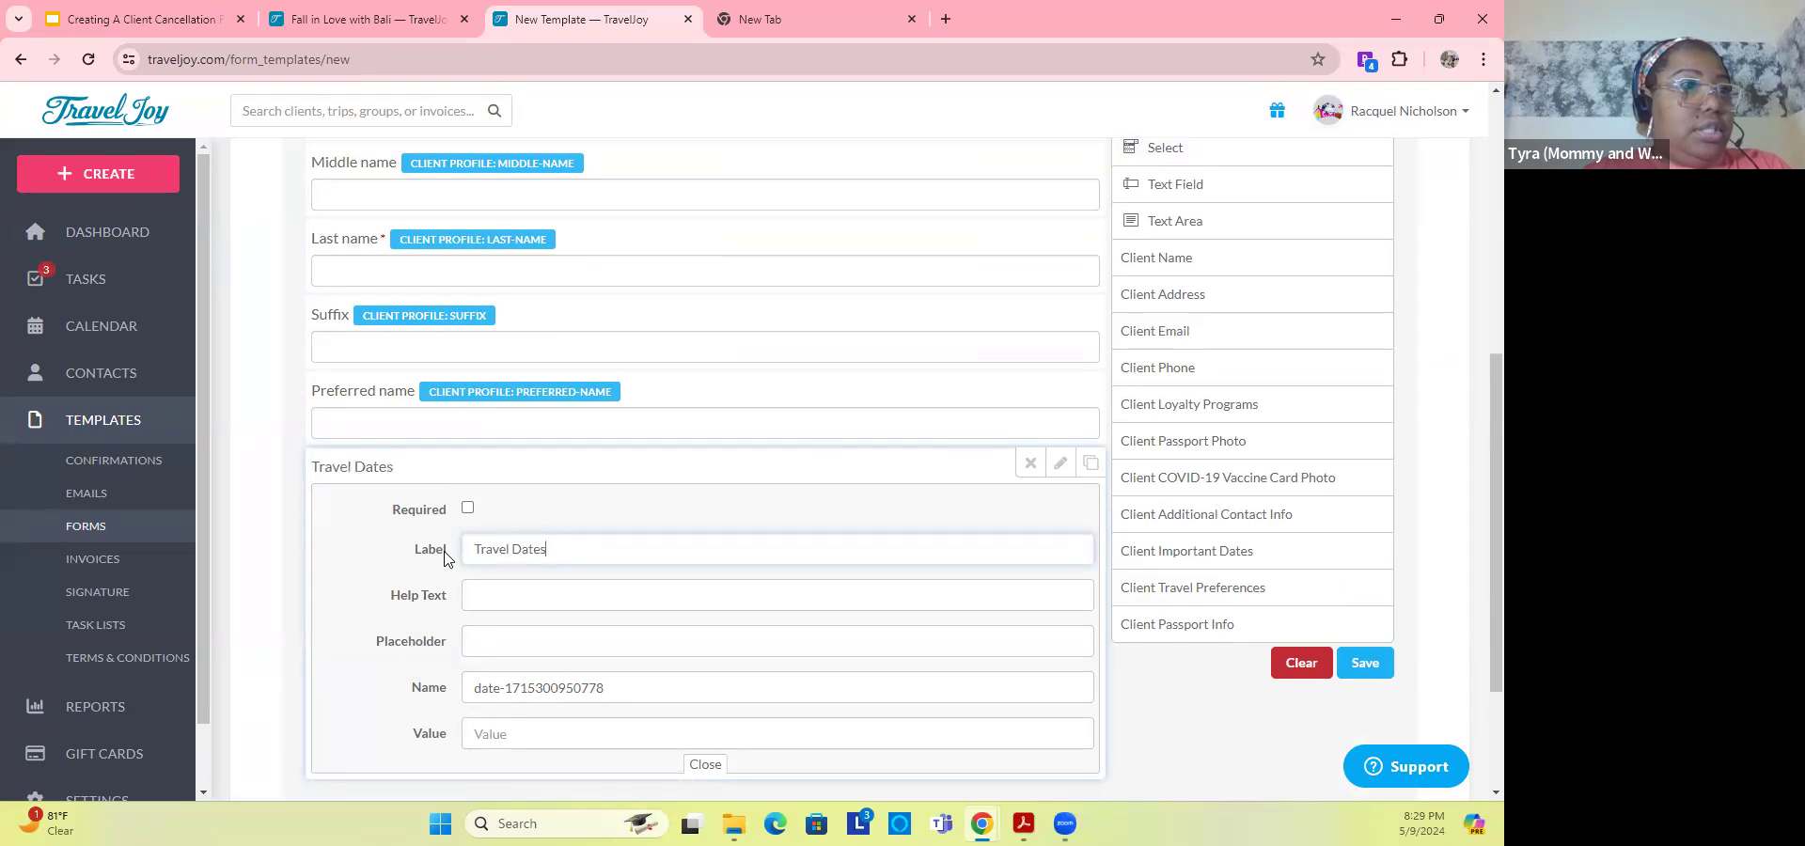
click(468, 508)
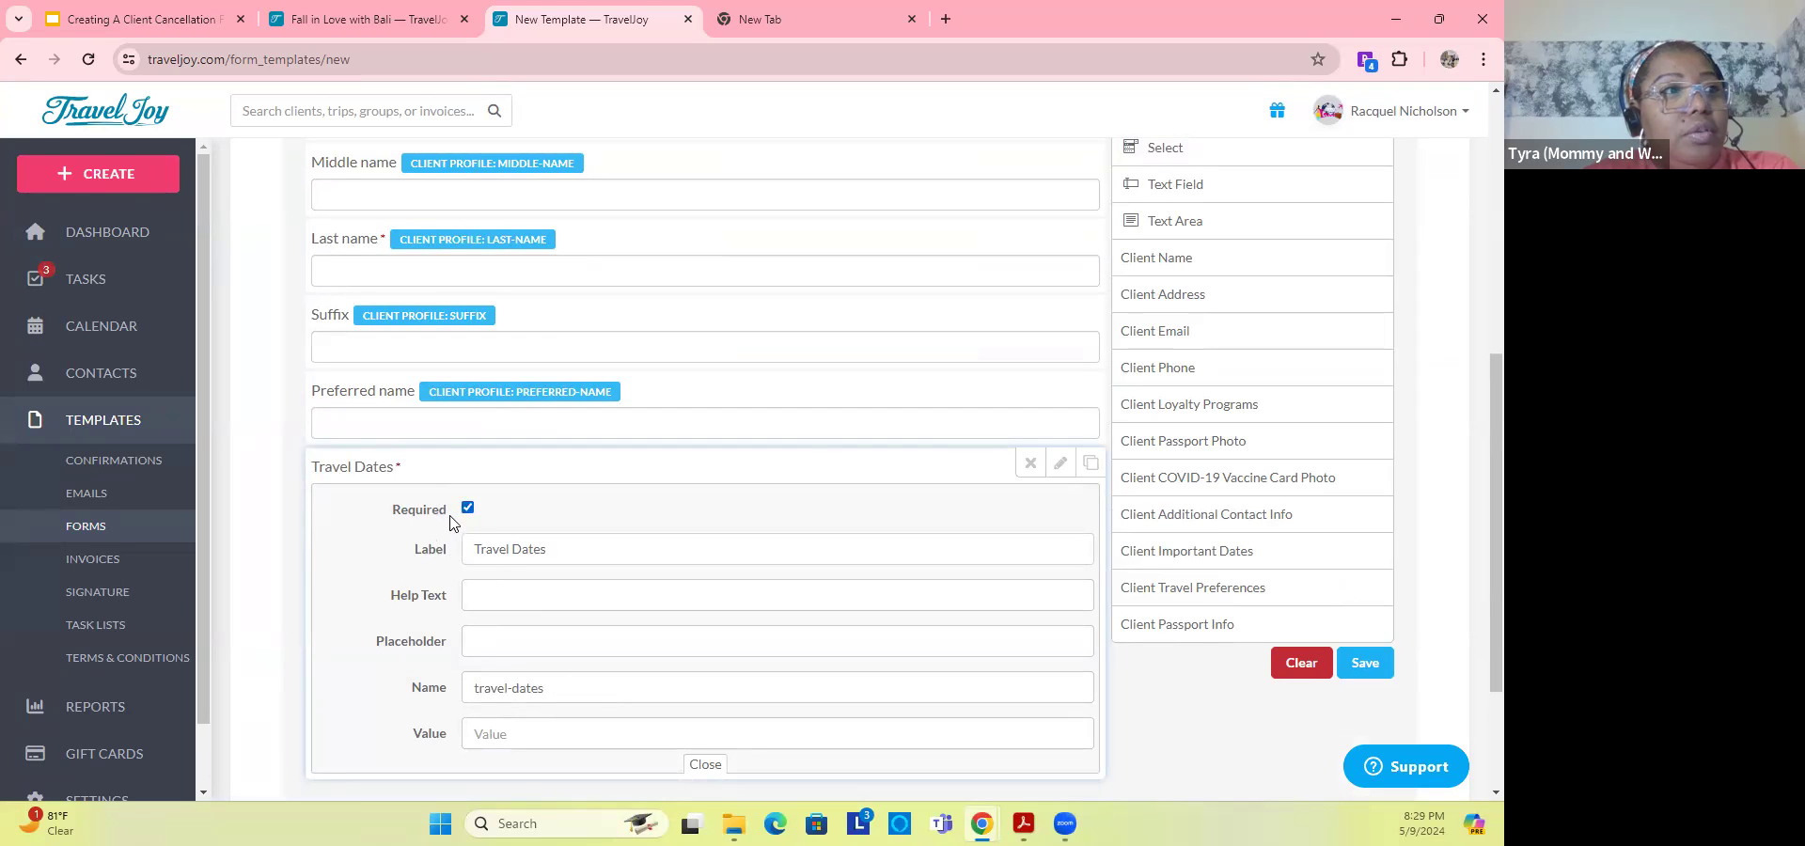
Step: Close the Travel Dates field settings and add a Text Area below it on the form
scroll(951, 632, down, 2)
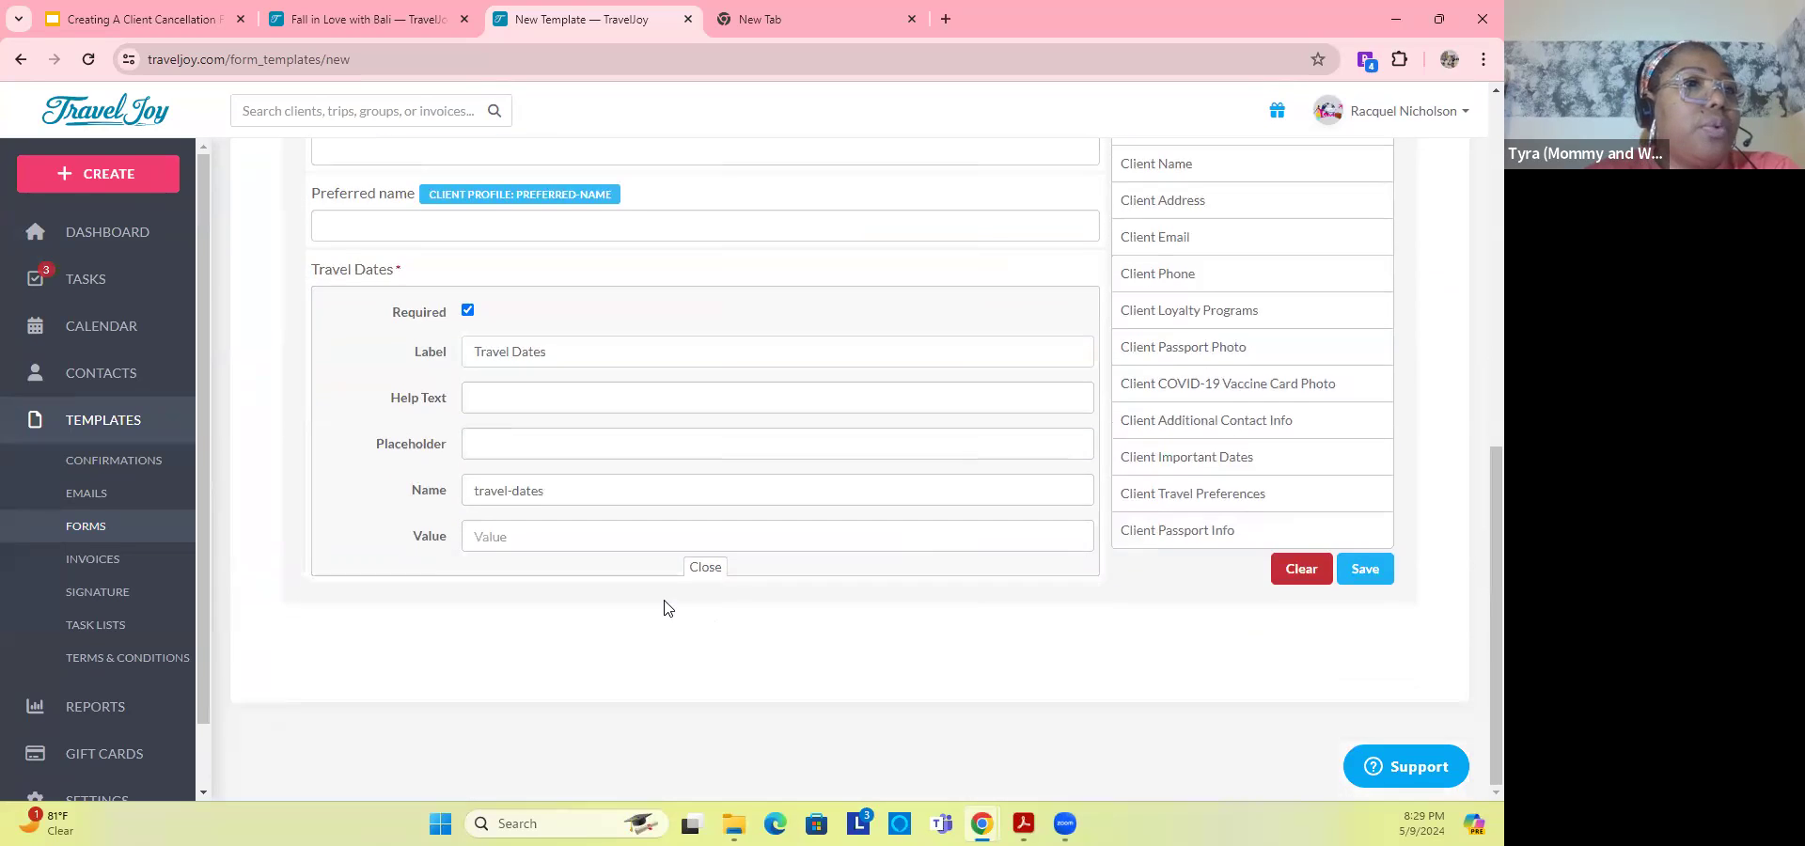
click(707, 571)
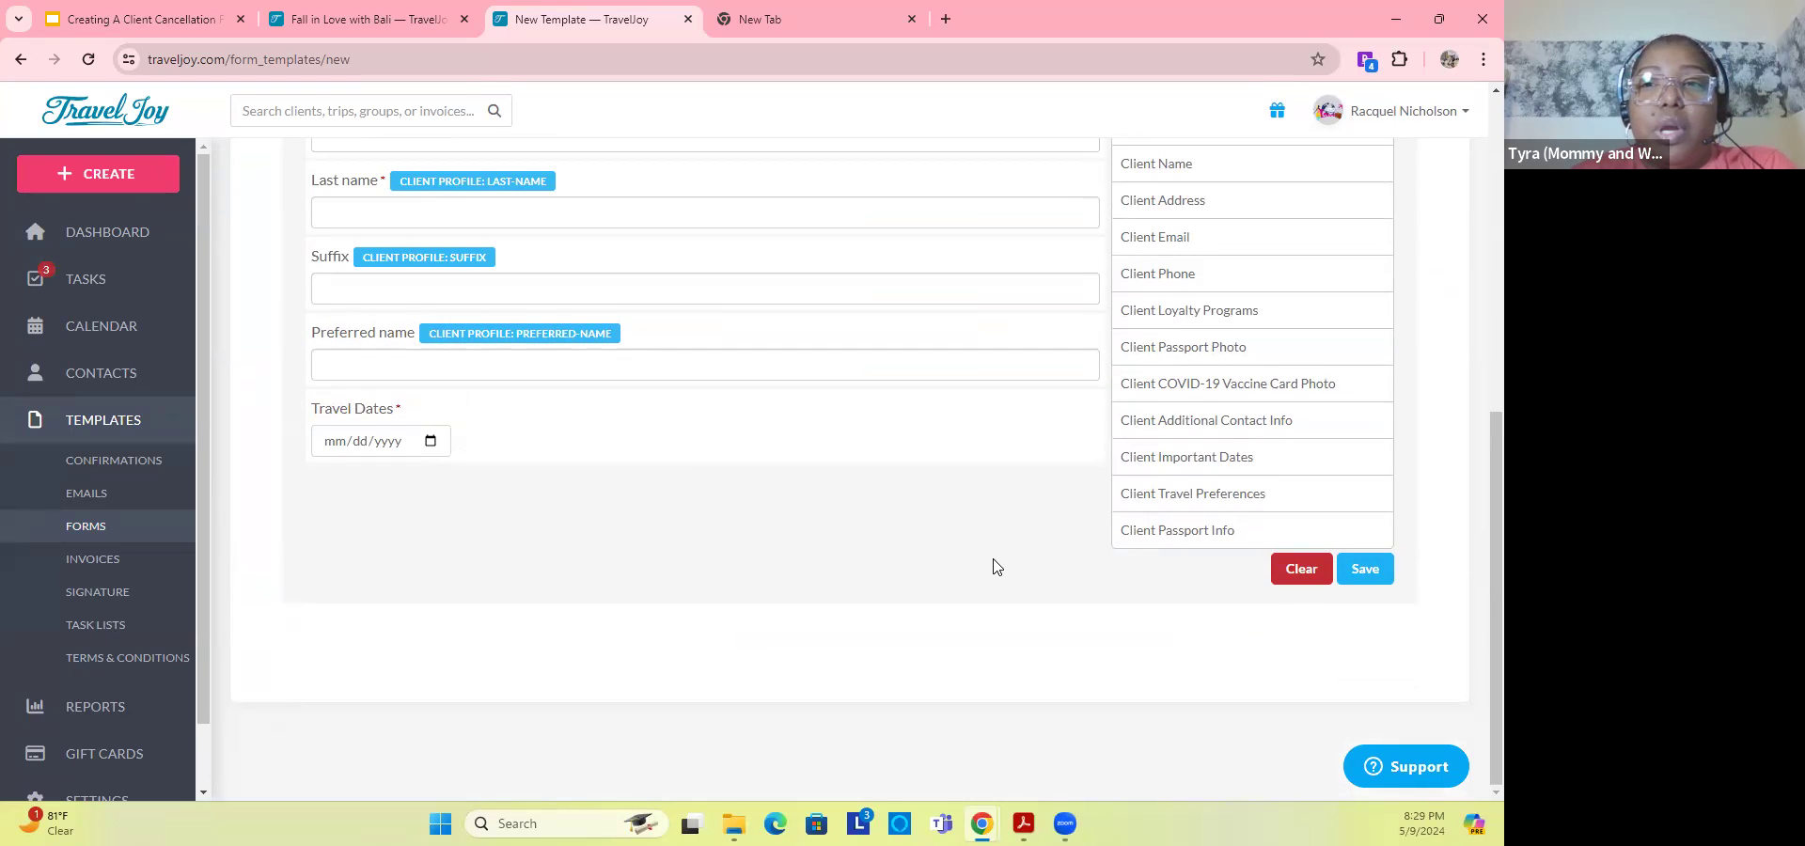
scroll(997, 567, up, 3)
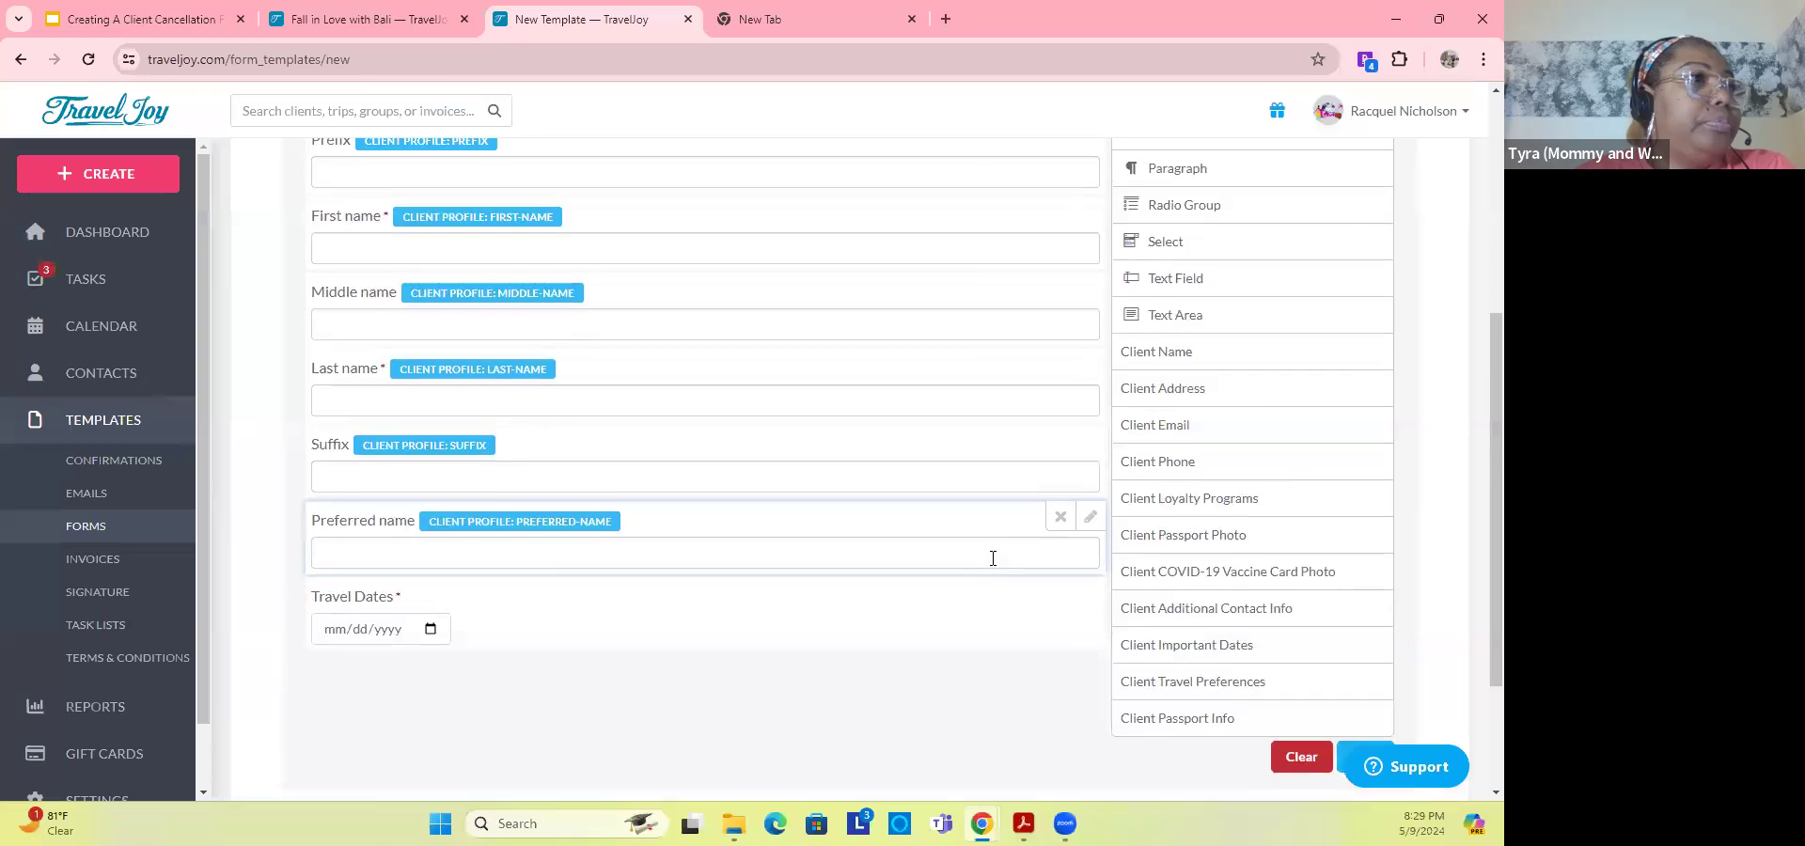
scroll(991, 566, down, 1)
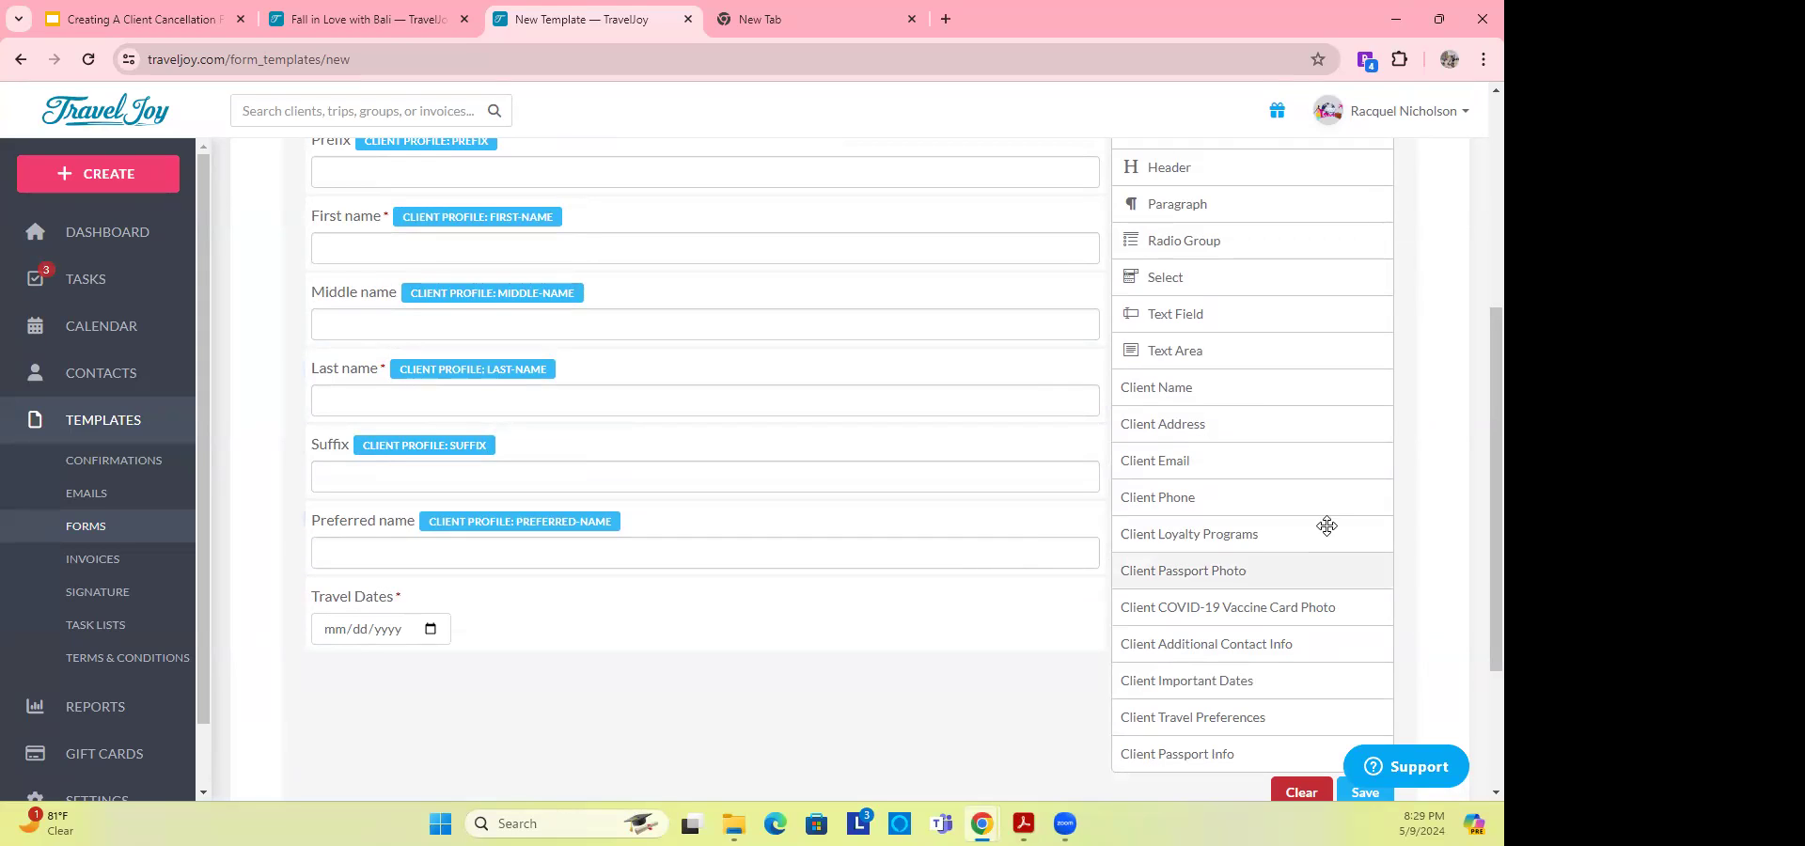
click(1180, 351)
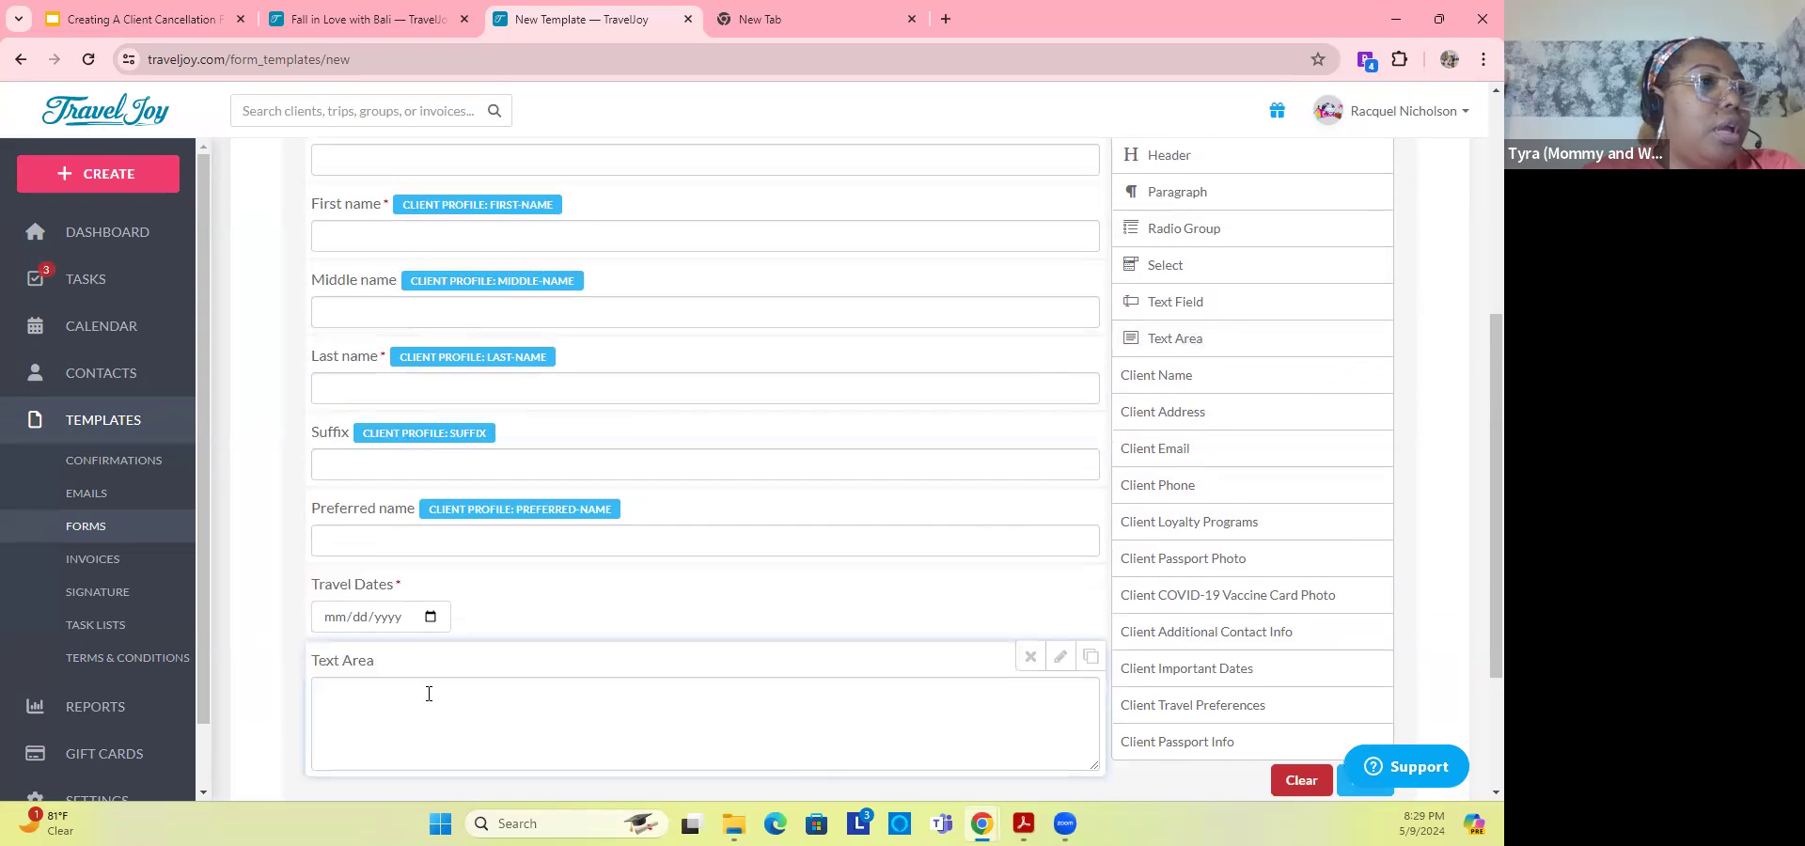
Step: Make the new text area required, relabel it "Reason for Cancelation", and close its settings
scroll(1061, 499, down, 2)
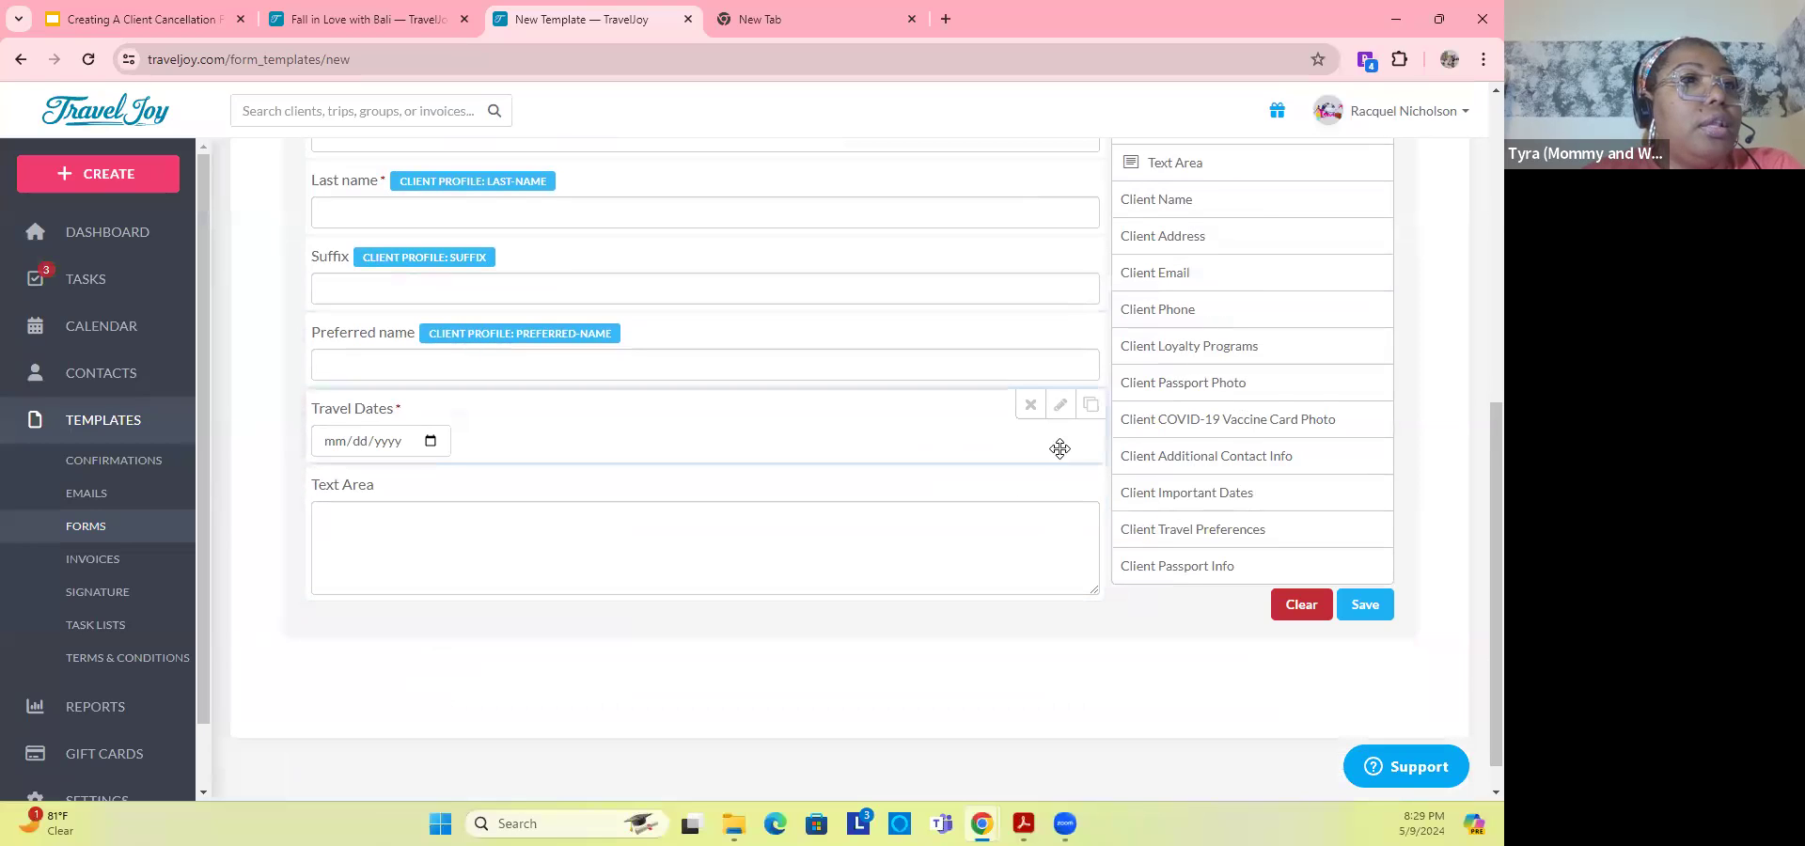
click(1059, 481)
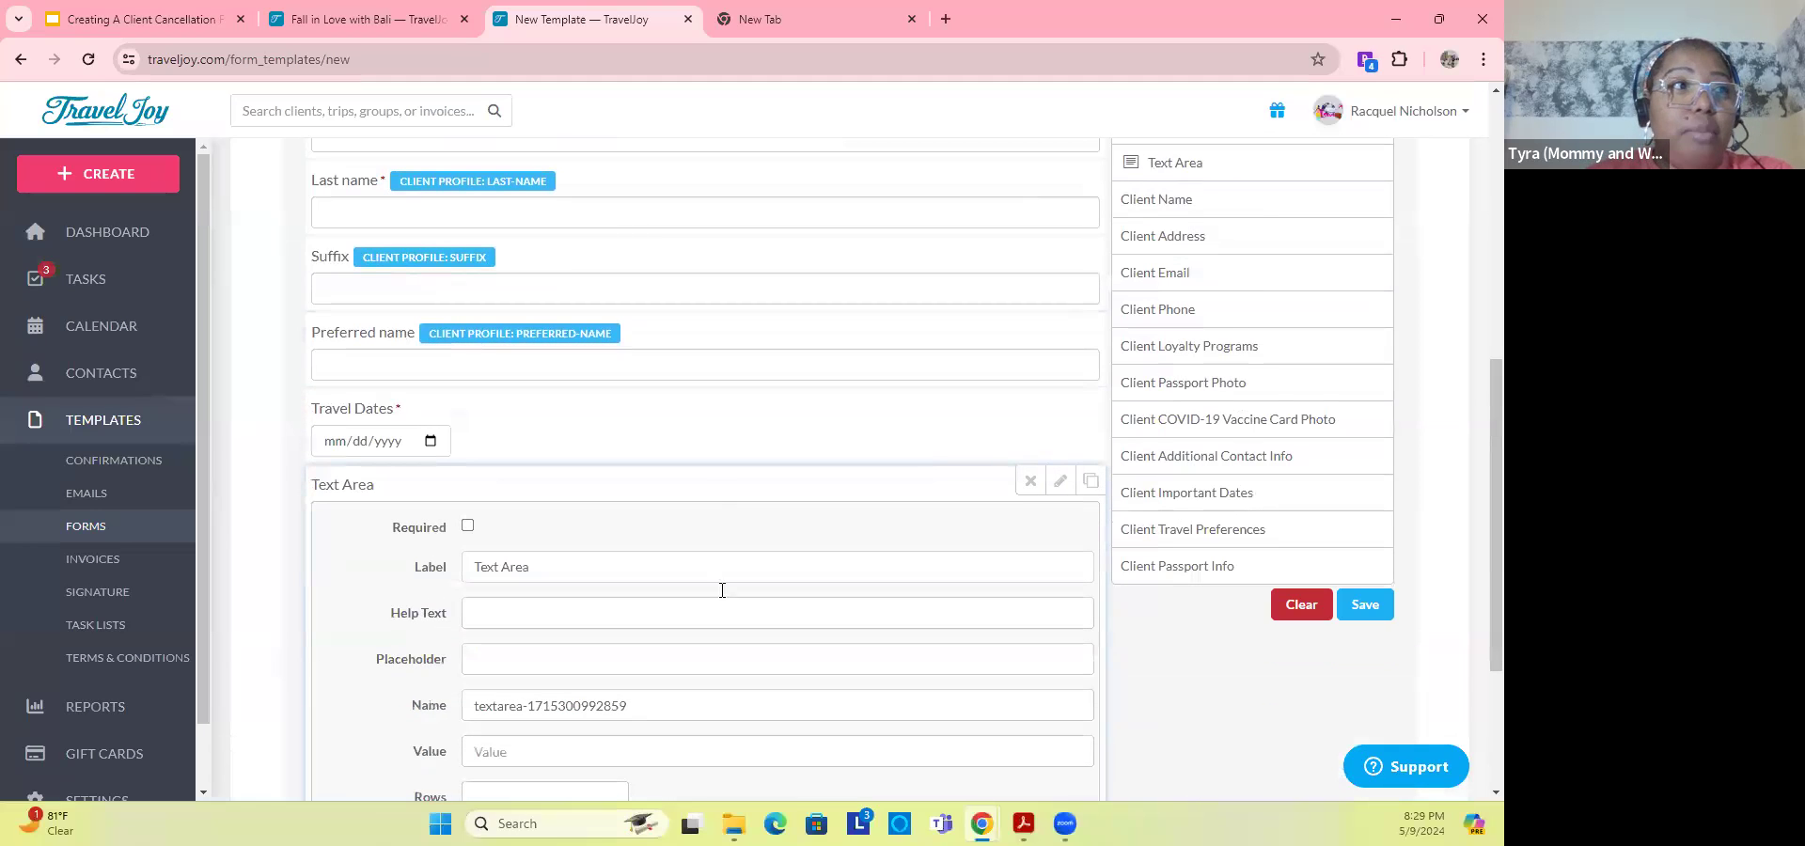
click(468, 527)
drag(540, 567, 395, 566)
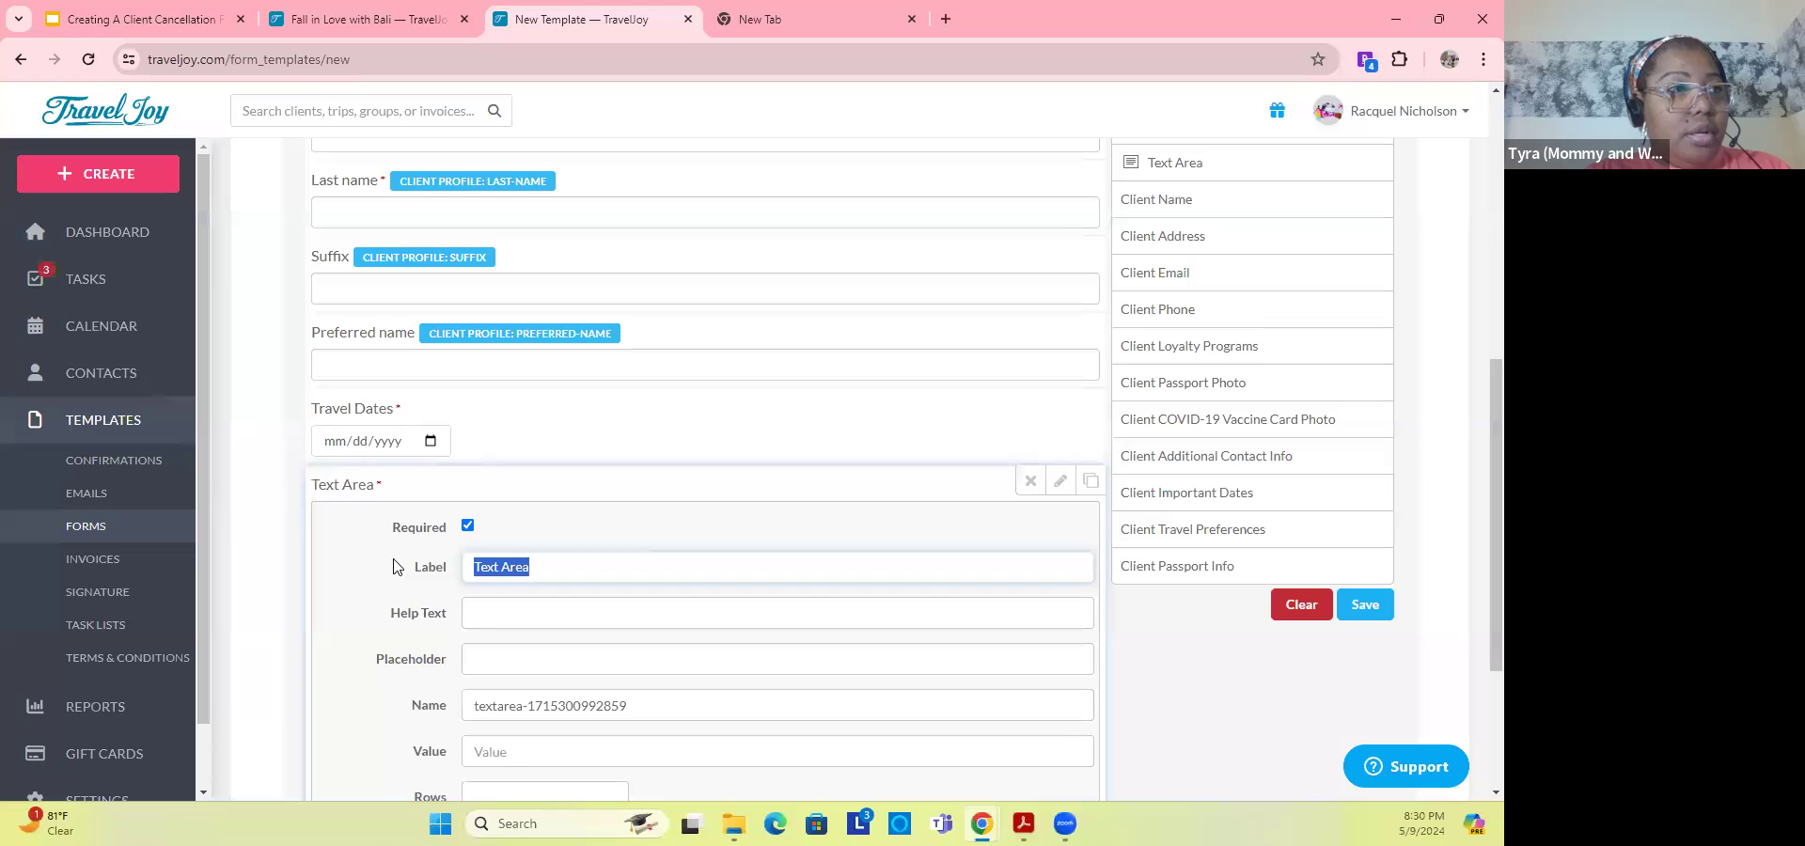
text(Res)
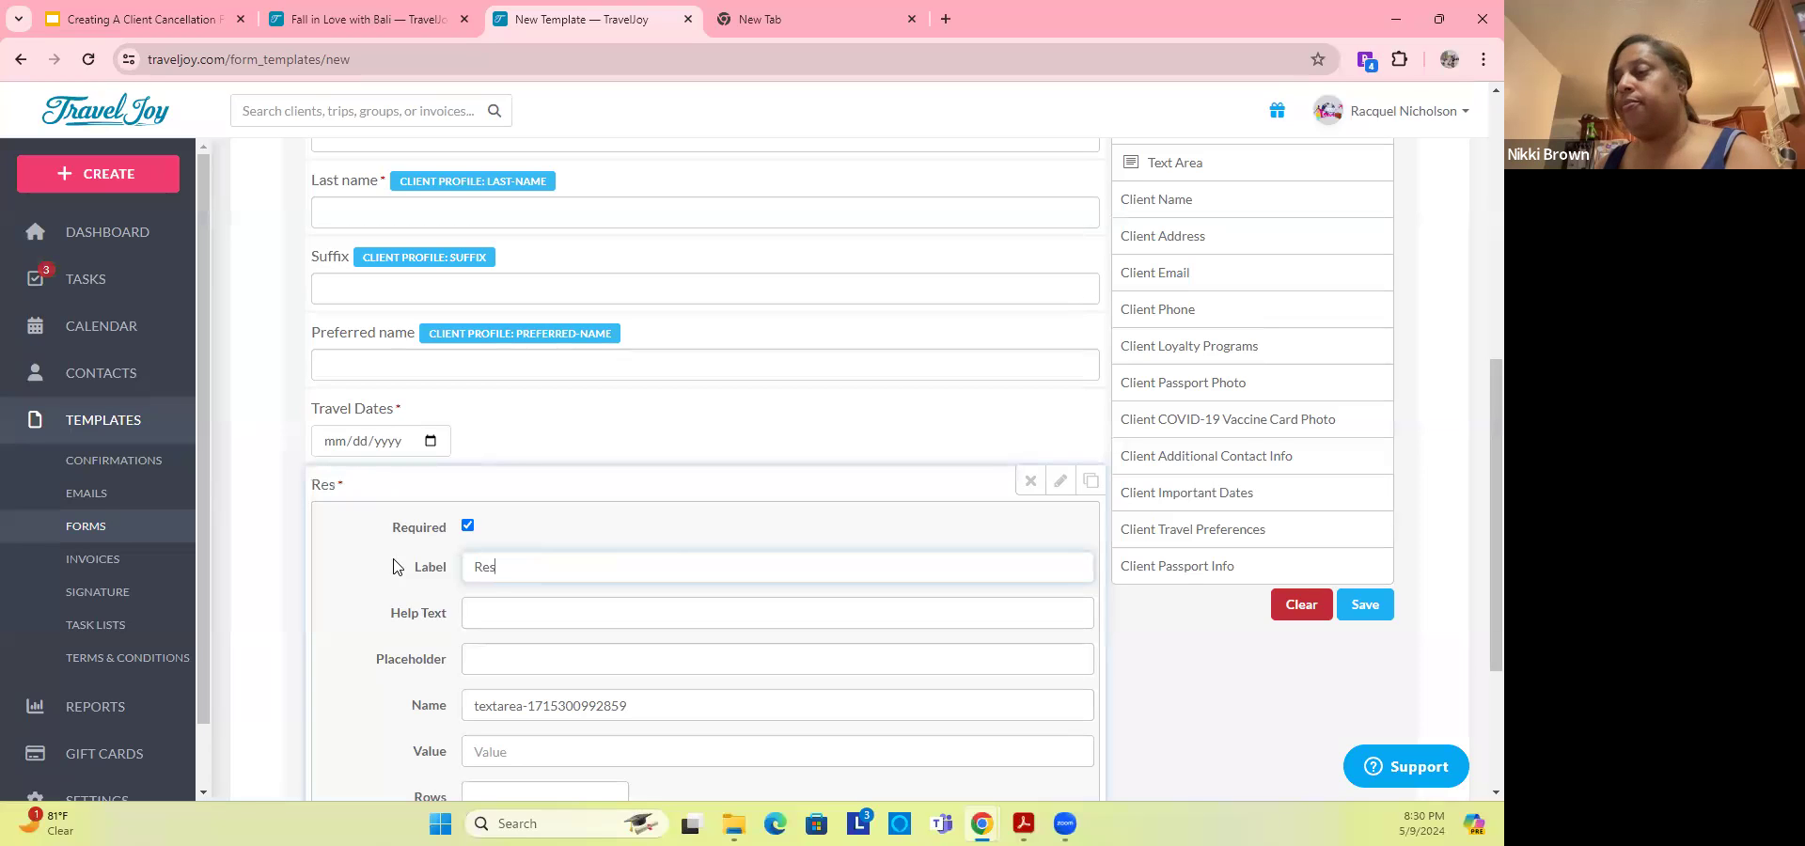
key(BackSpace)
text(ason for)
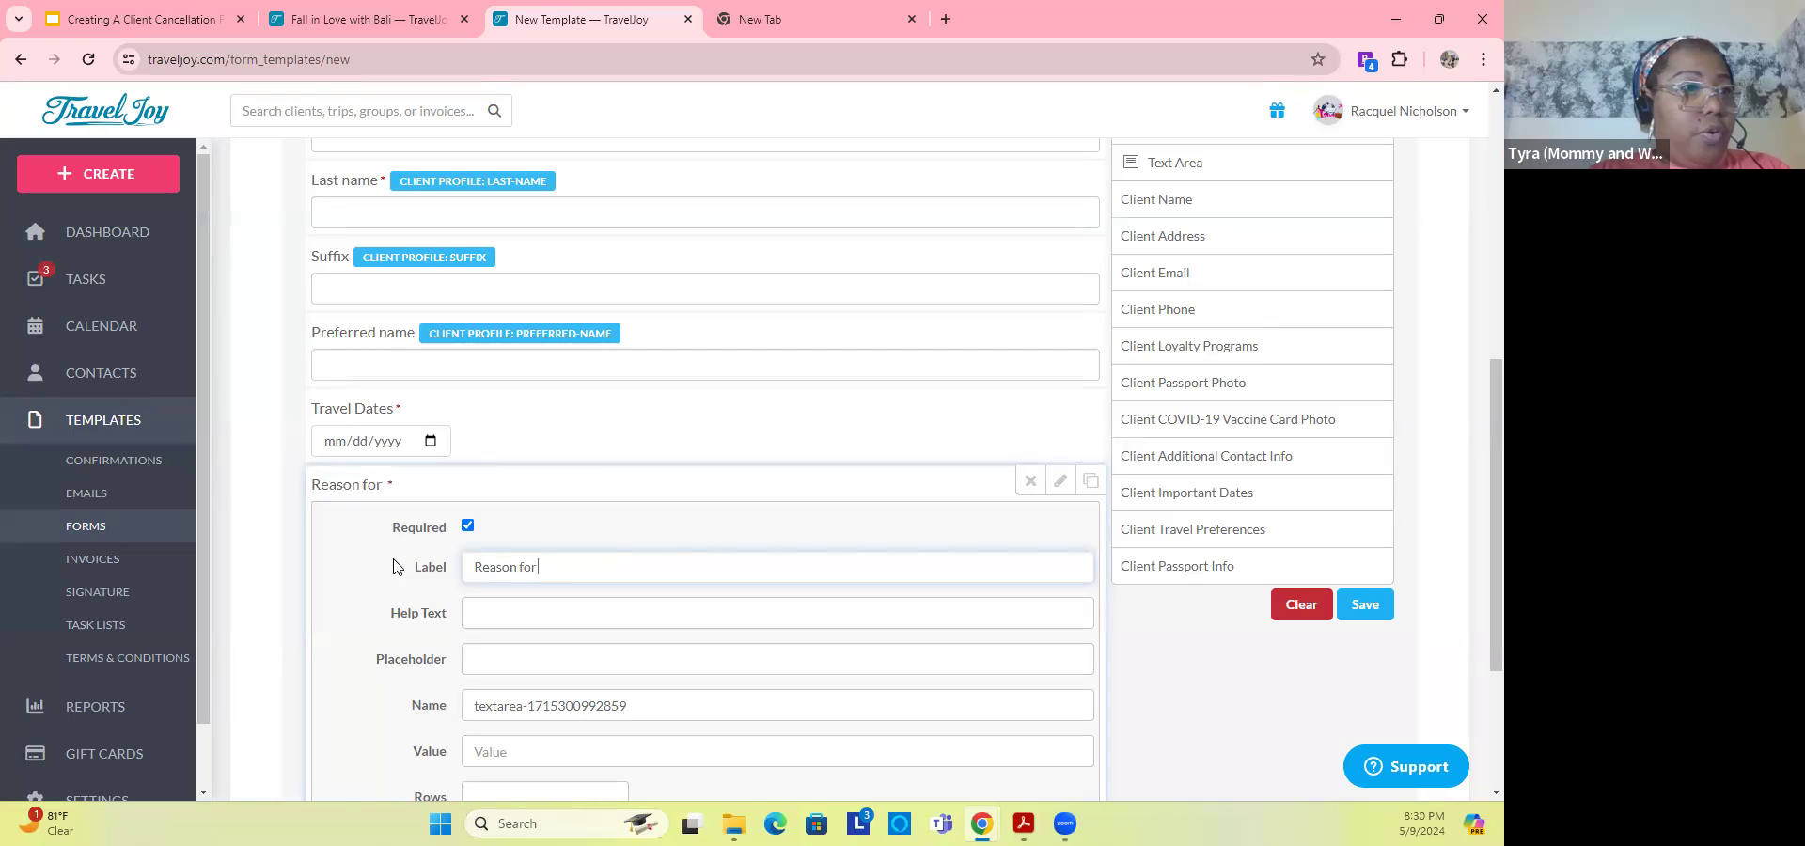
text( Canc)
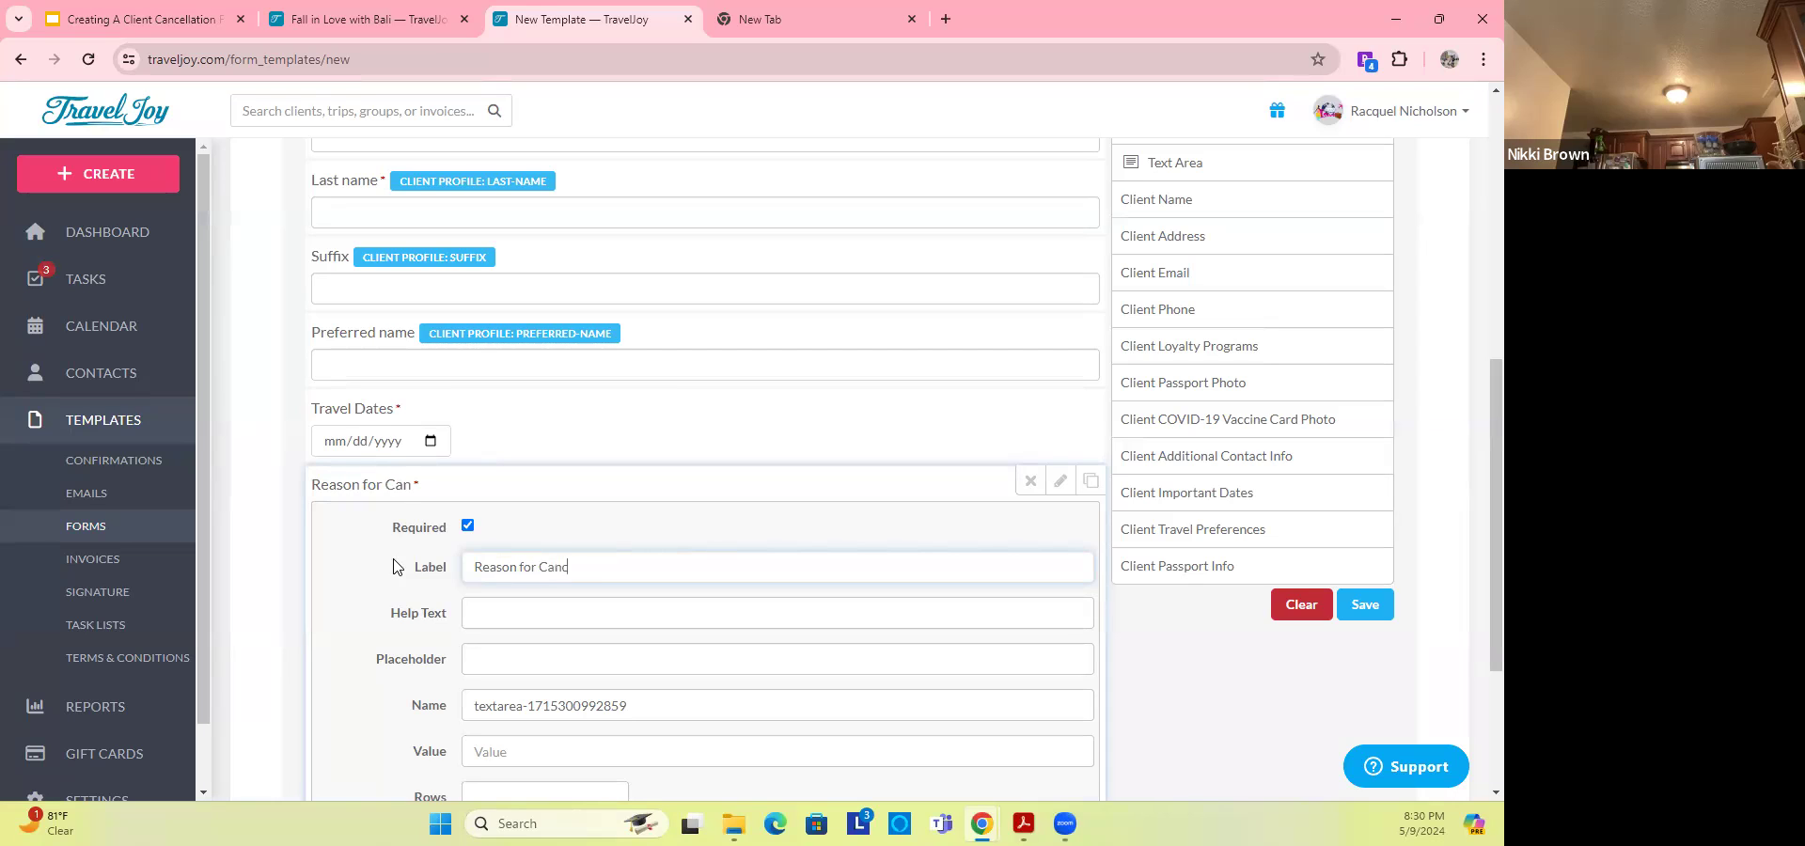
text(elation)
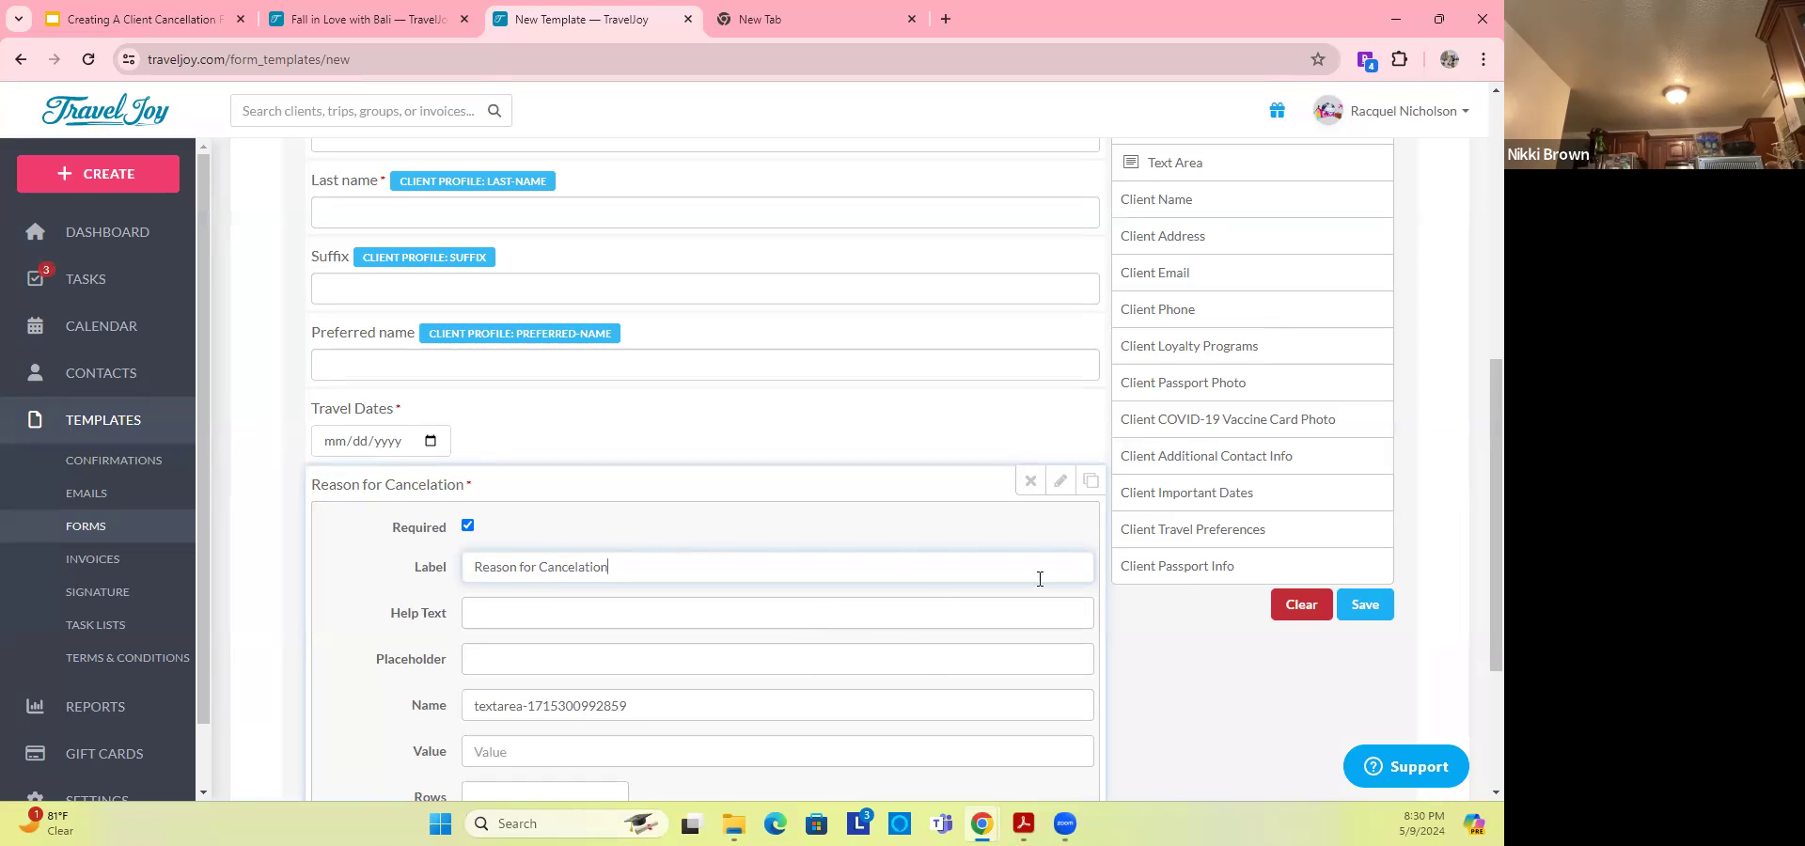
scroll(742, 615, down, 3)
click(706, 569)
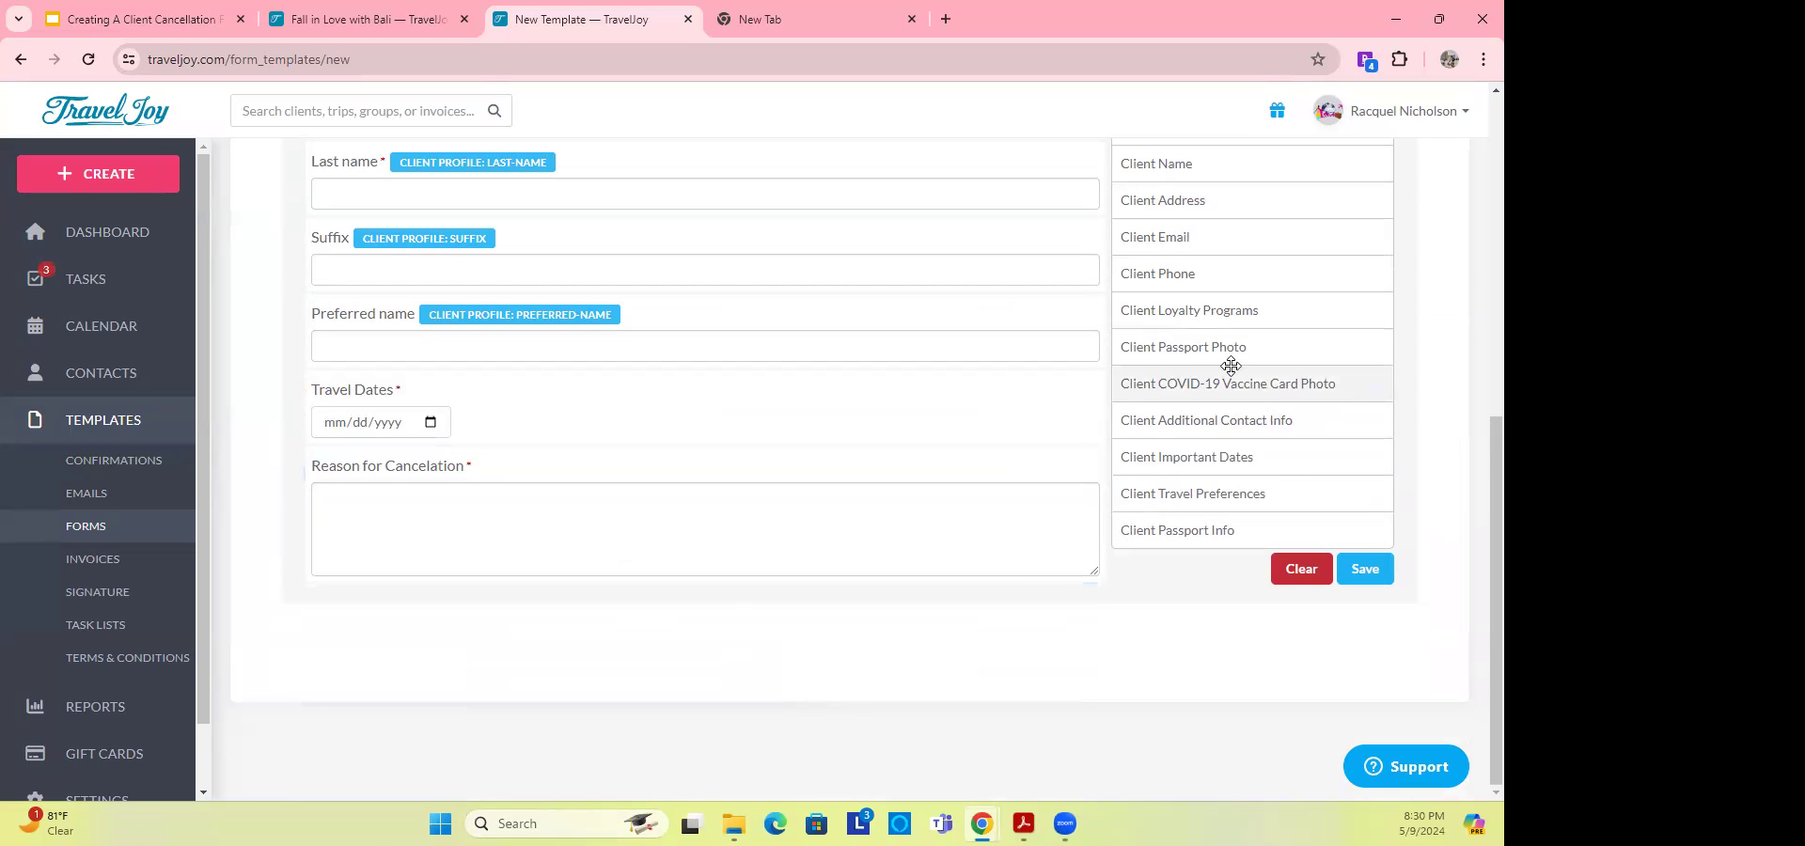
Step: Add a Text Field below the cancellation reason area of the form
scroll(1219, 344, up, 2)
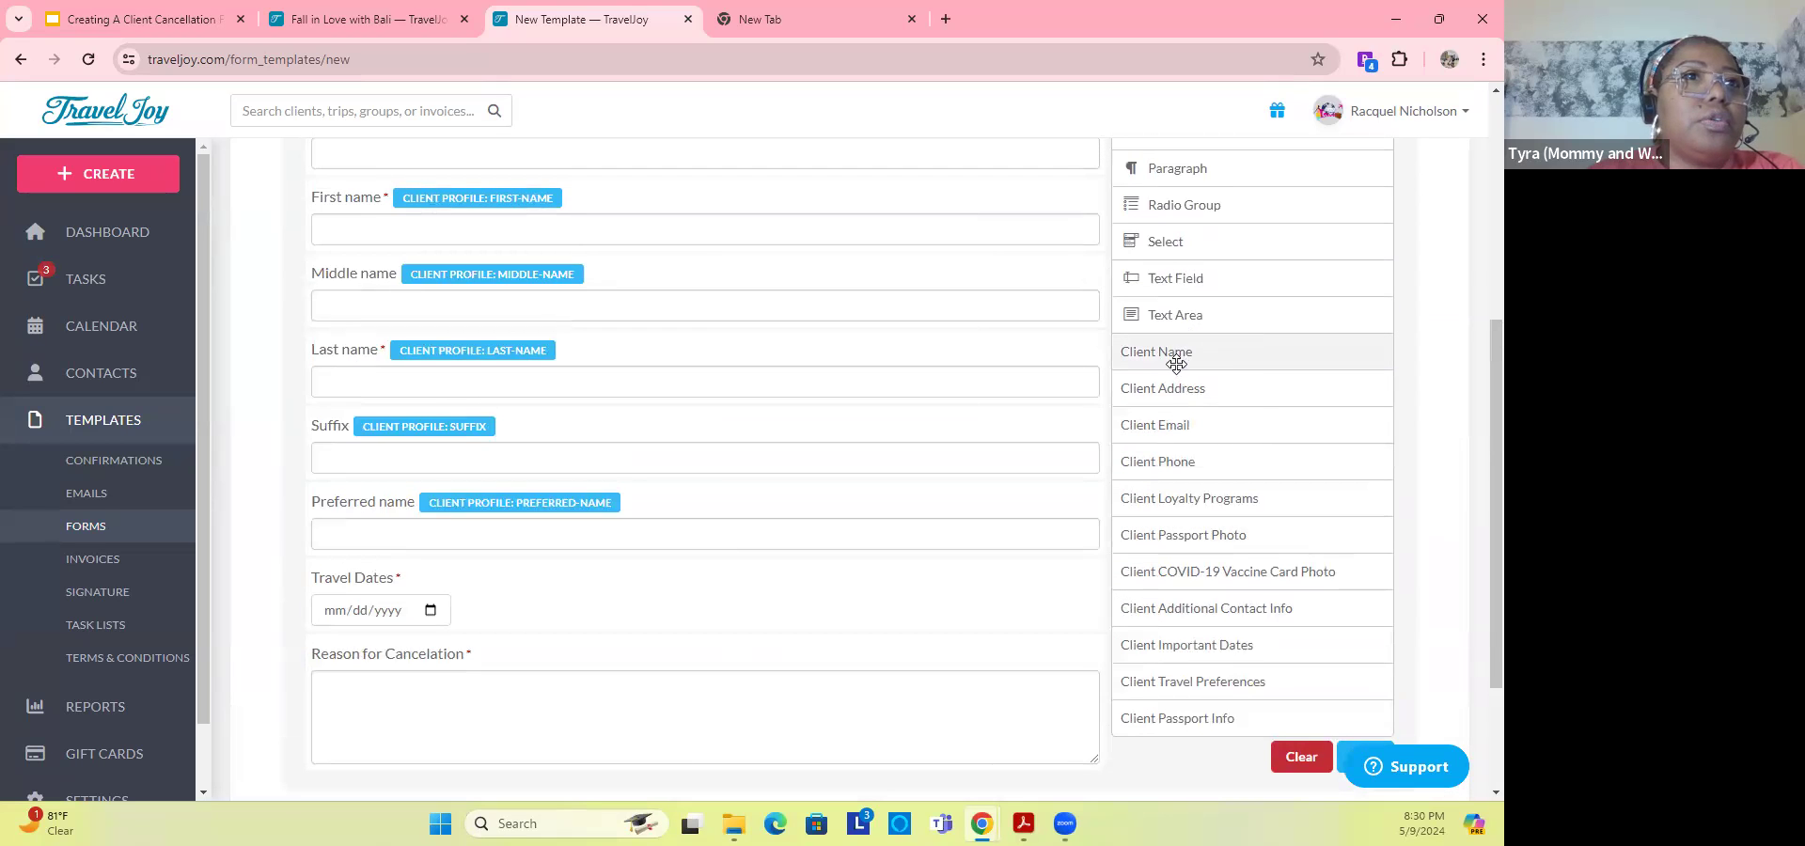
click(1213, 279)
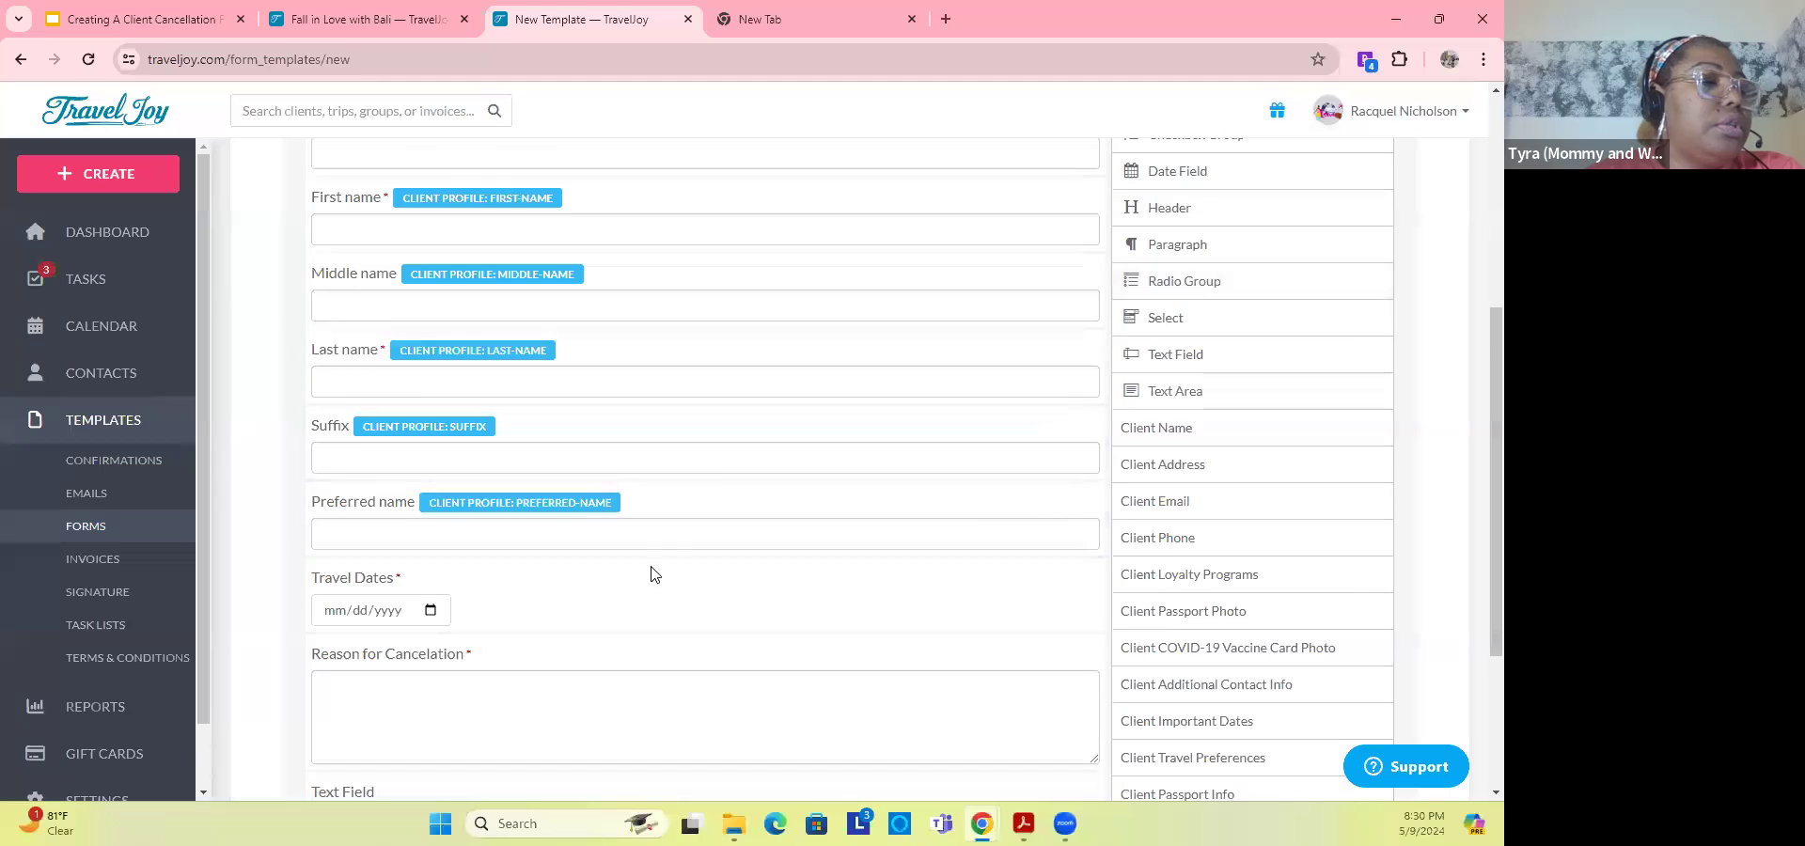
scroll(432, 594, down, 3)
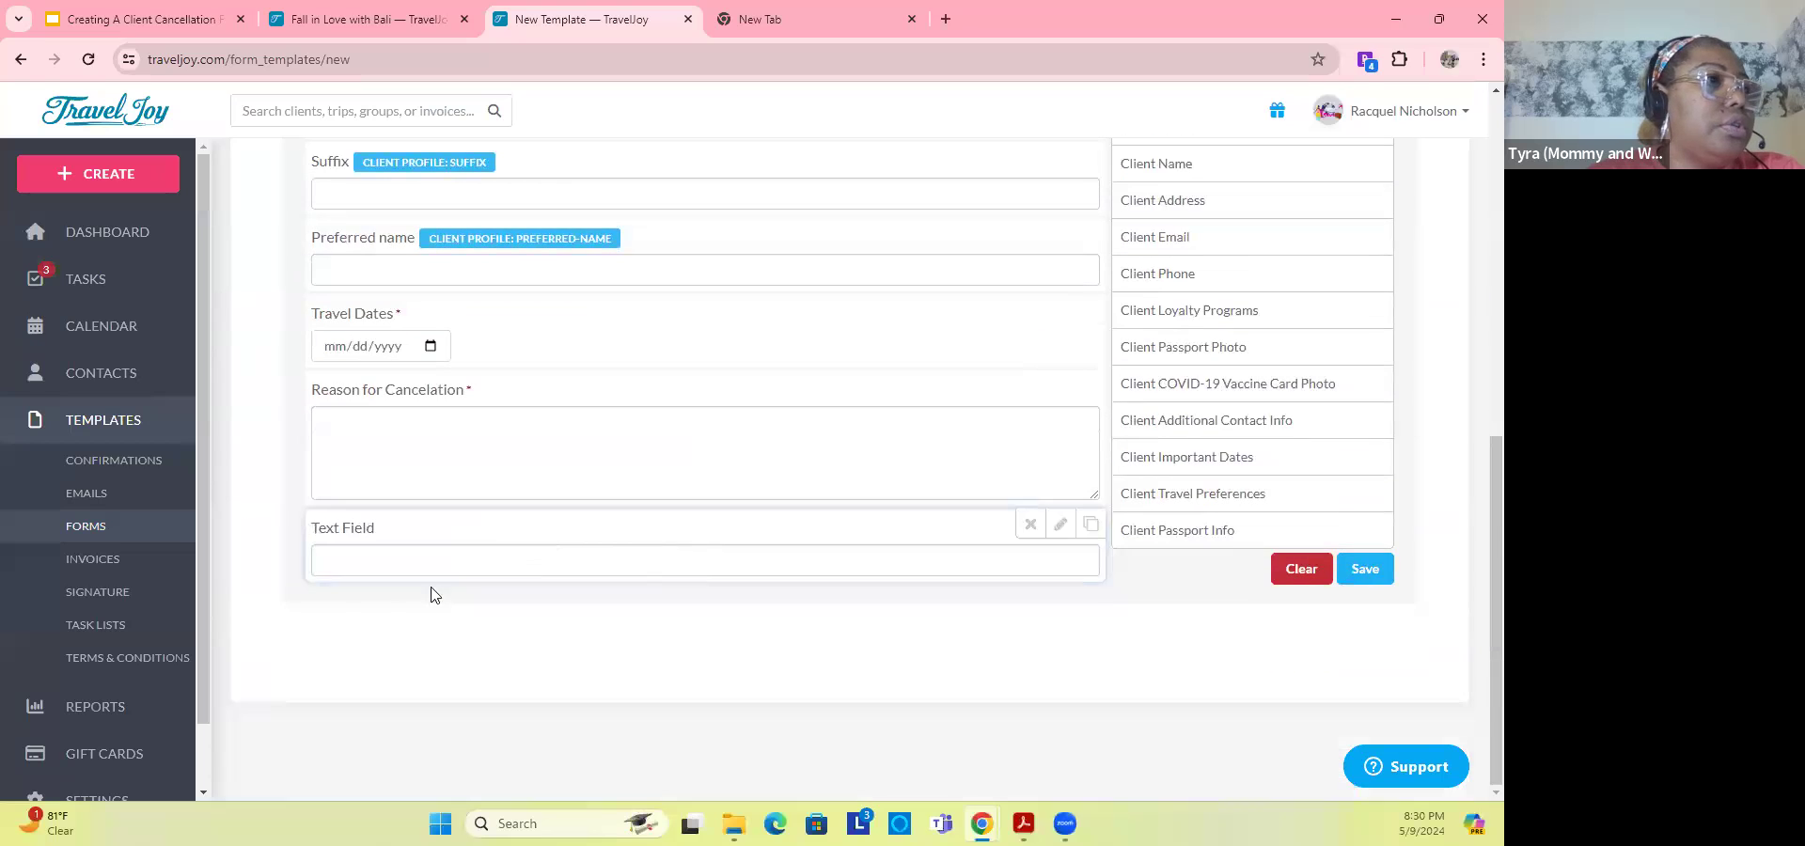
Step: Make the new text field required, relabel it "Destination", and close its settings
click(1060, 529)
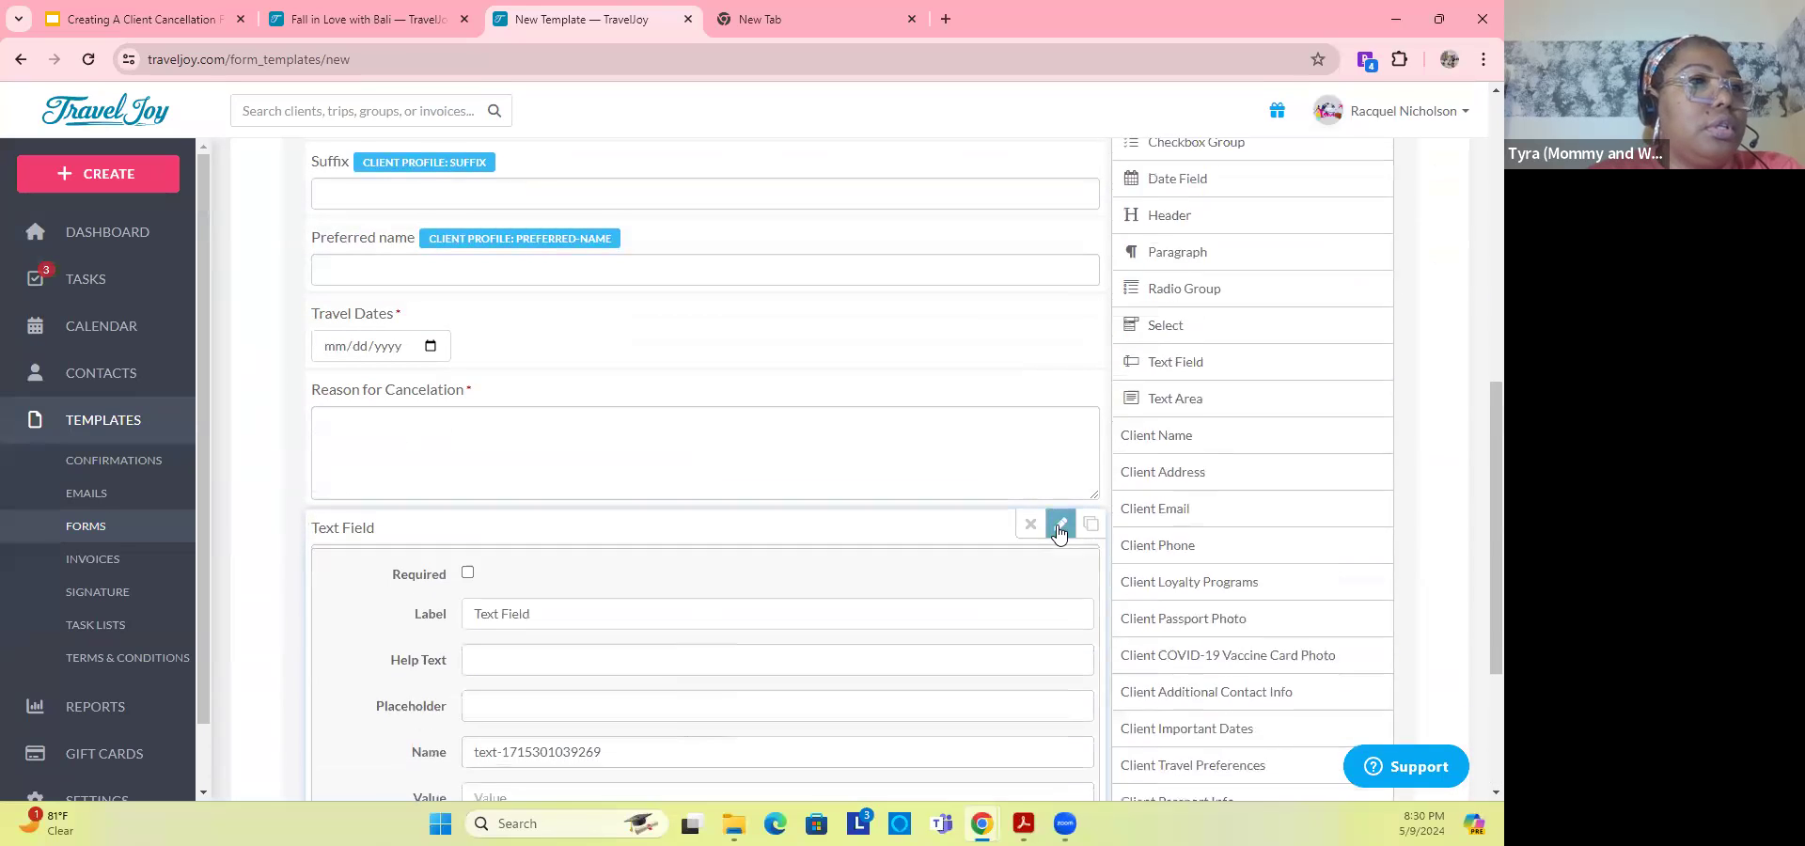
click(467, 571)
drag(552, 609, 440, 611)
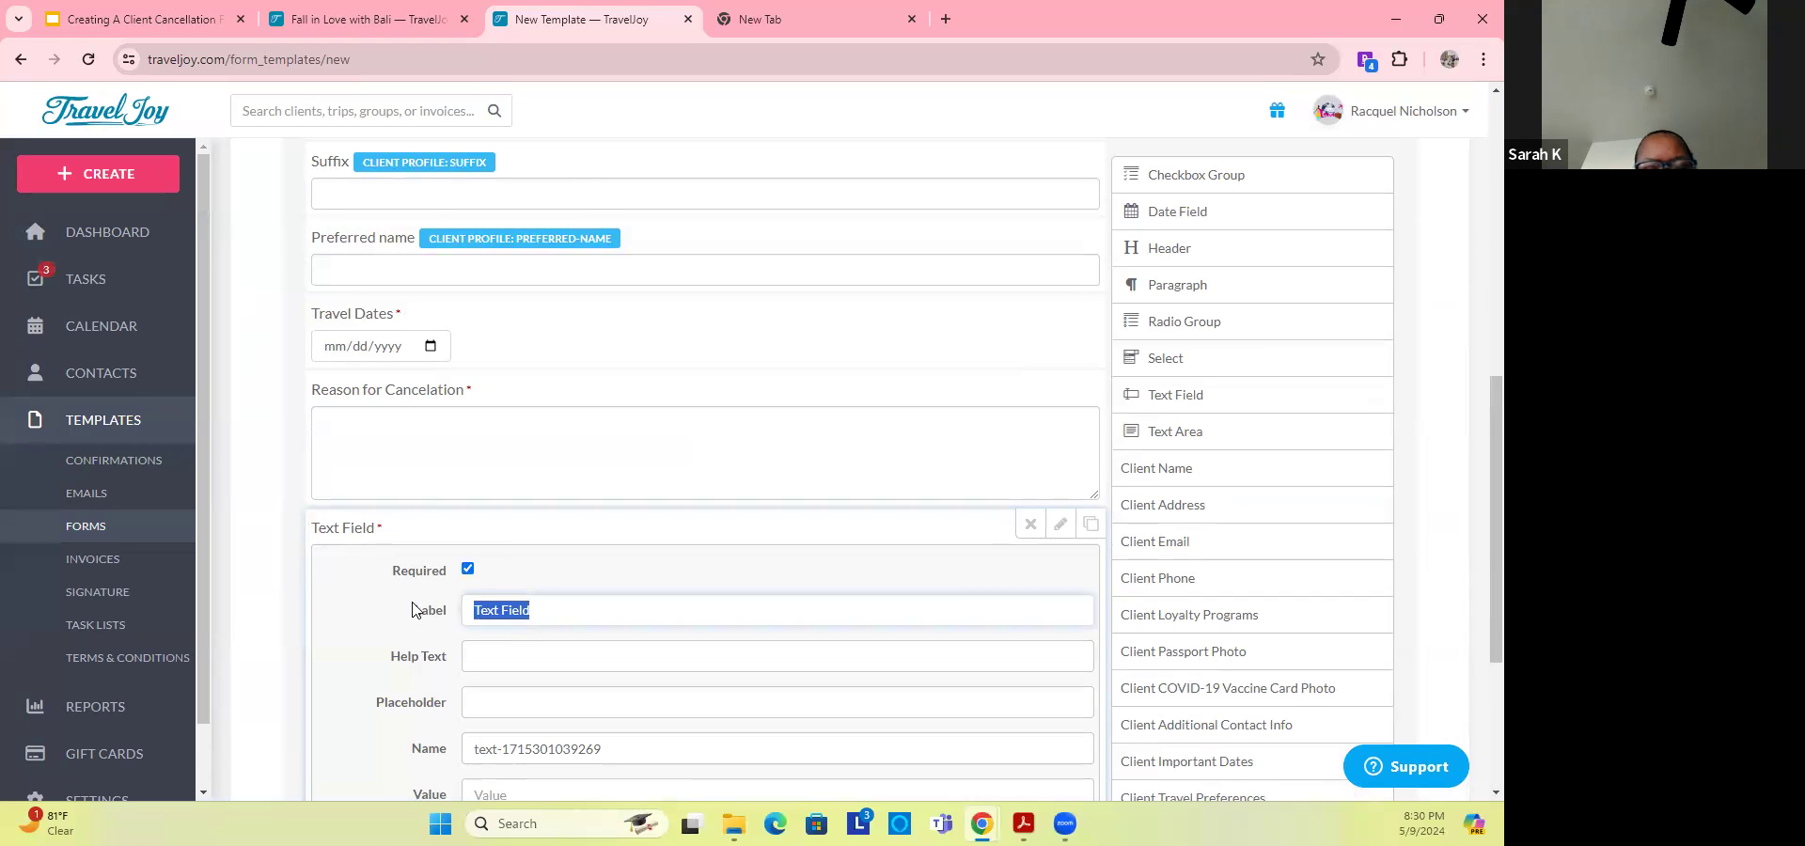
text(Des)
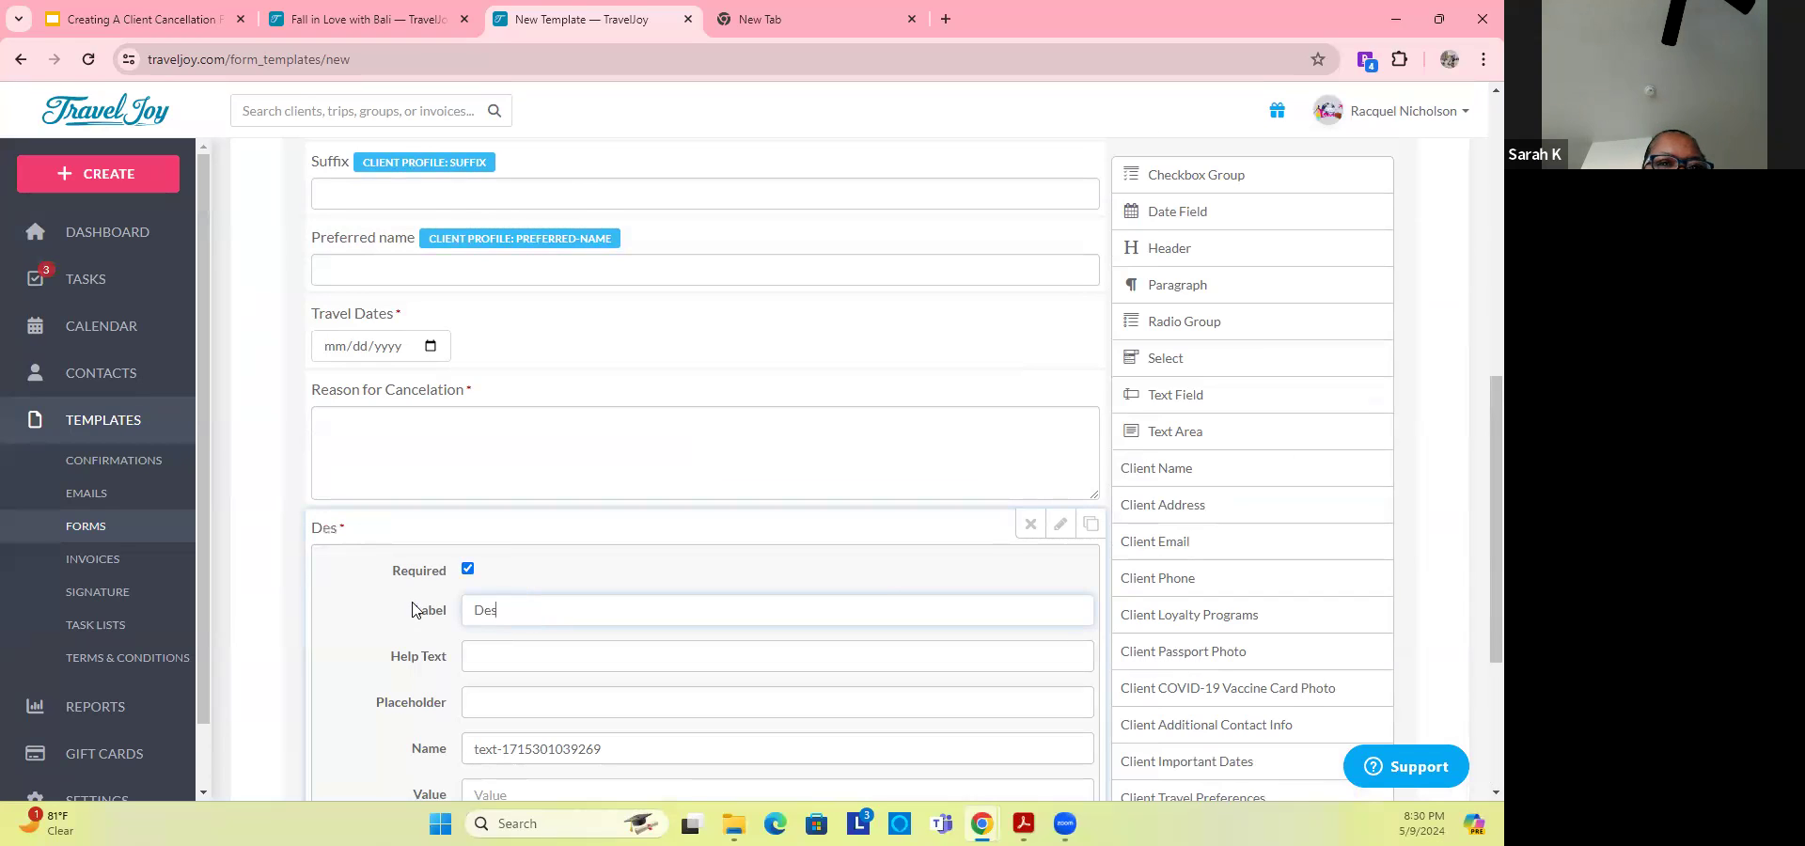
text(tination)
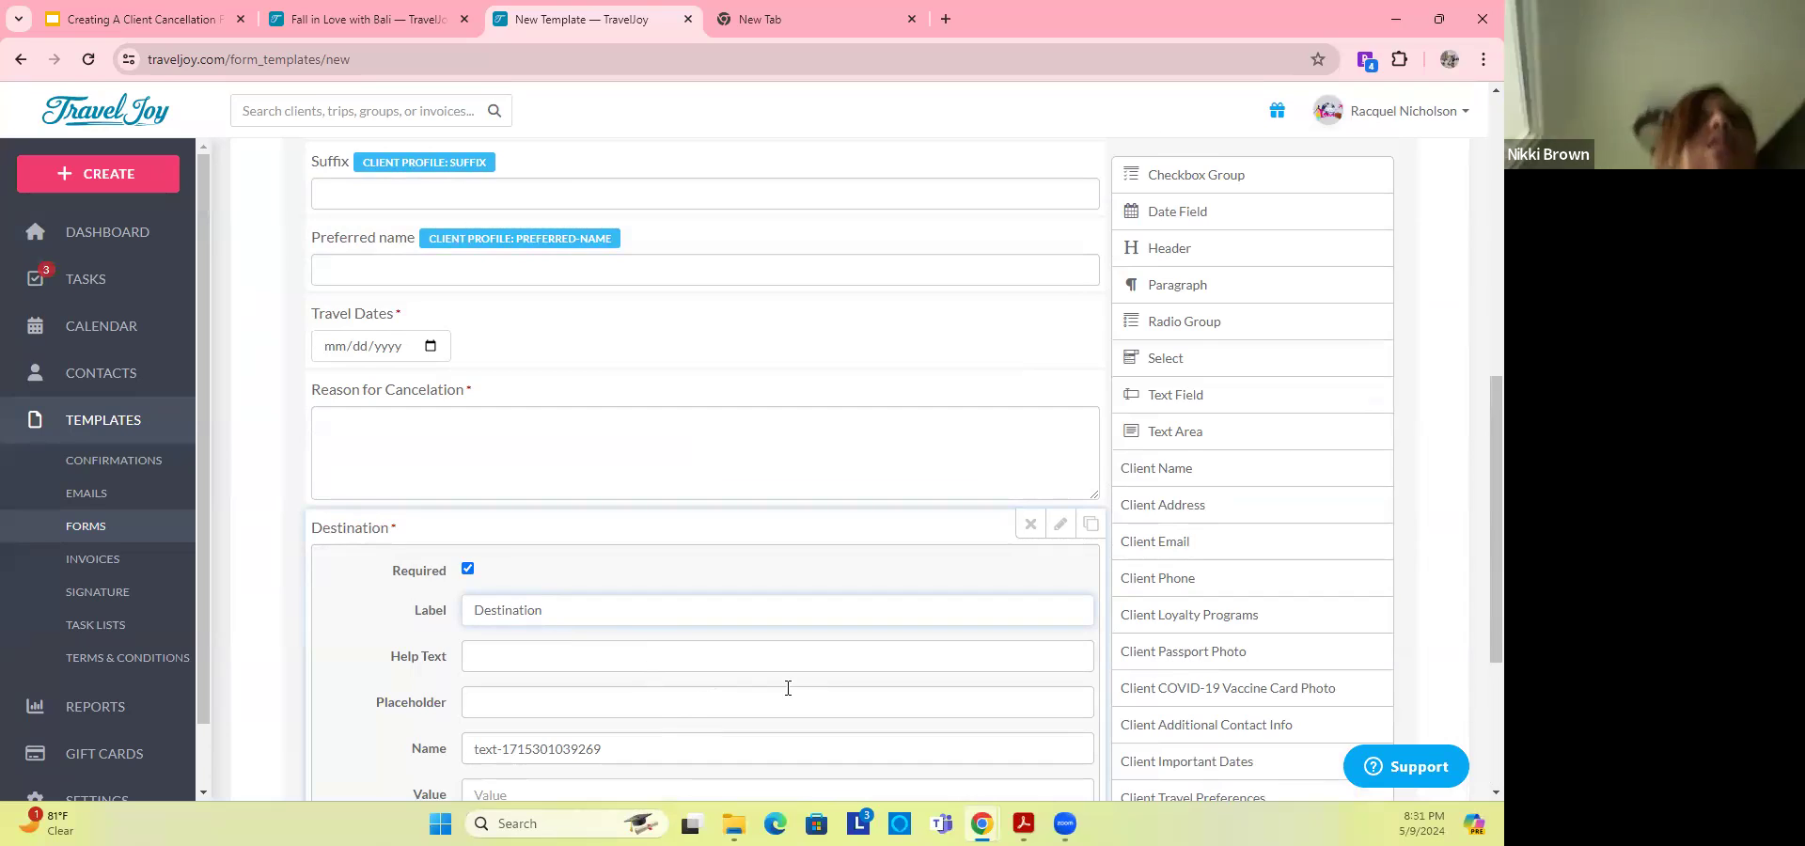
scroll(786, 689, down, 3)
click(706, 594)
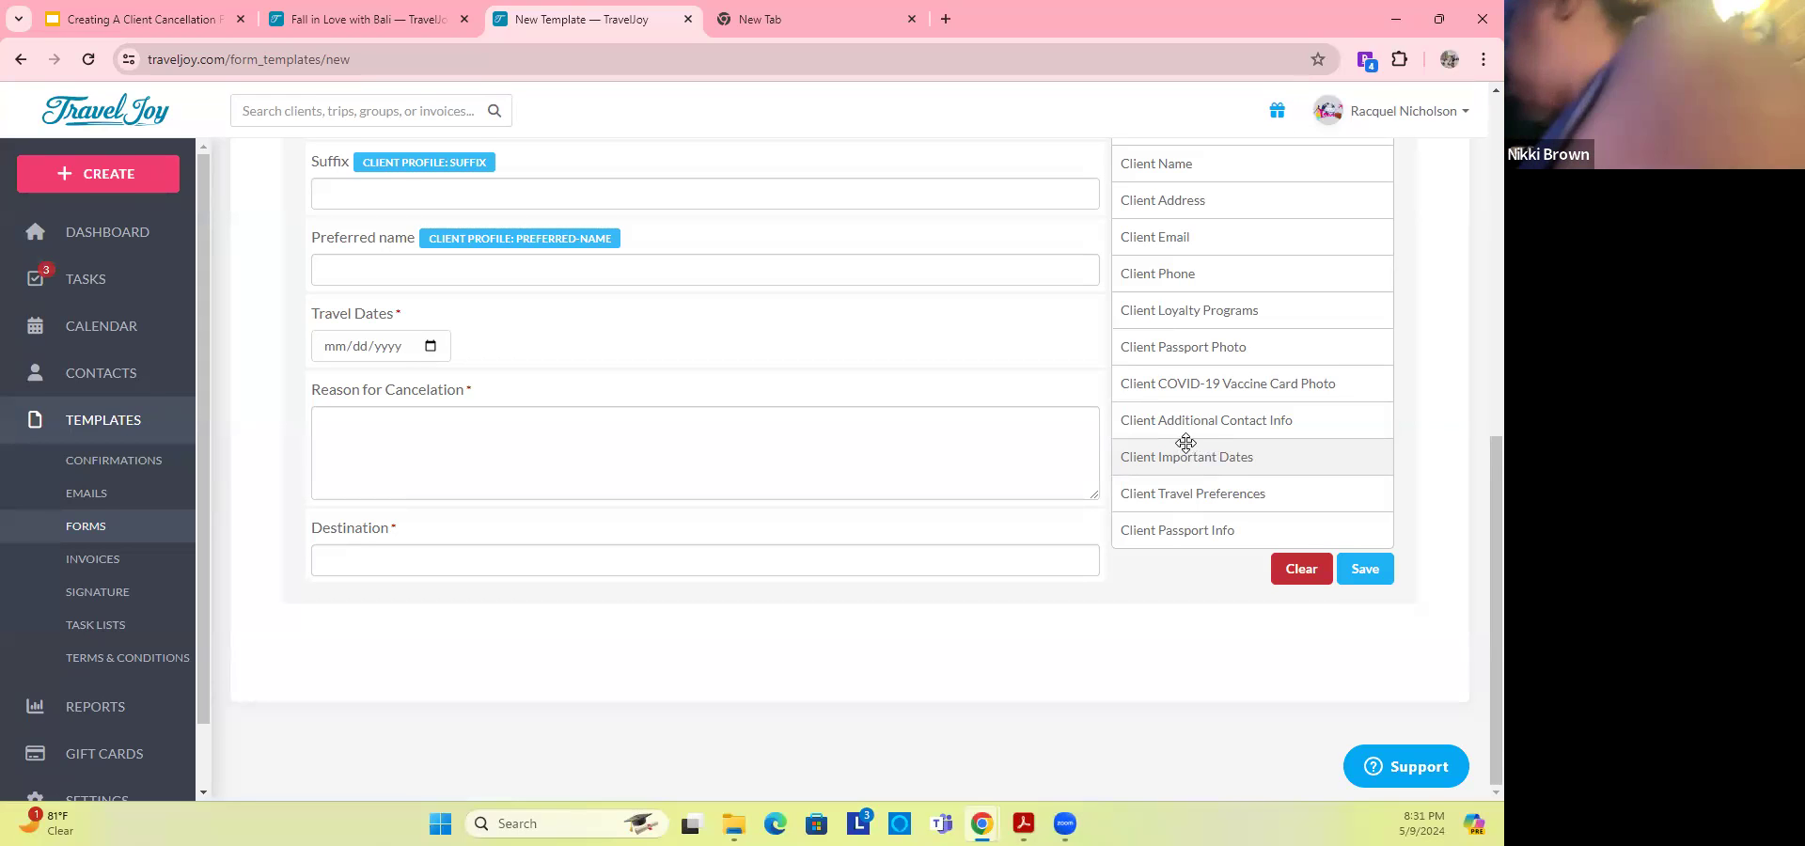
Step: Add a required Radio Group below the Destination field, with its first option selected
scroll(1186, 442, up, 2)
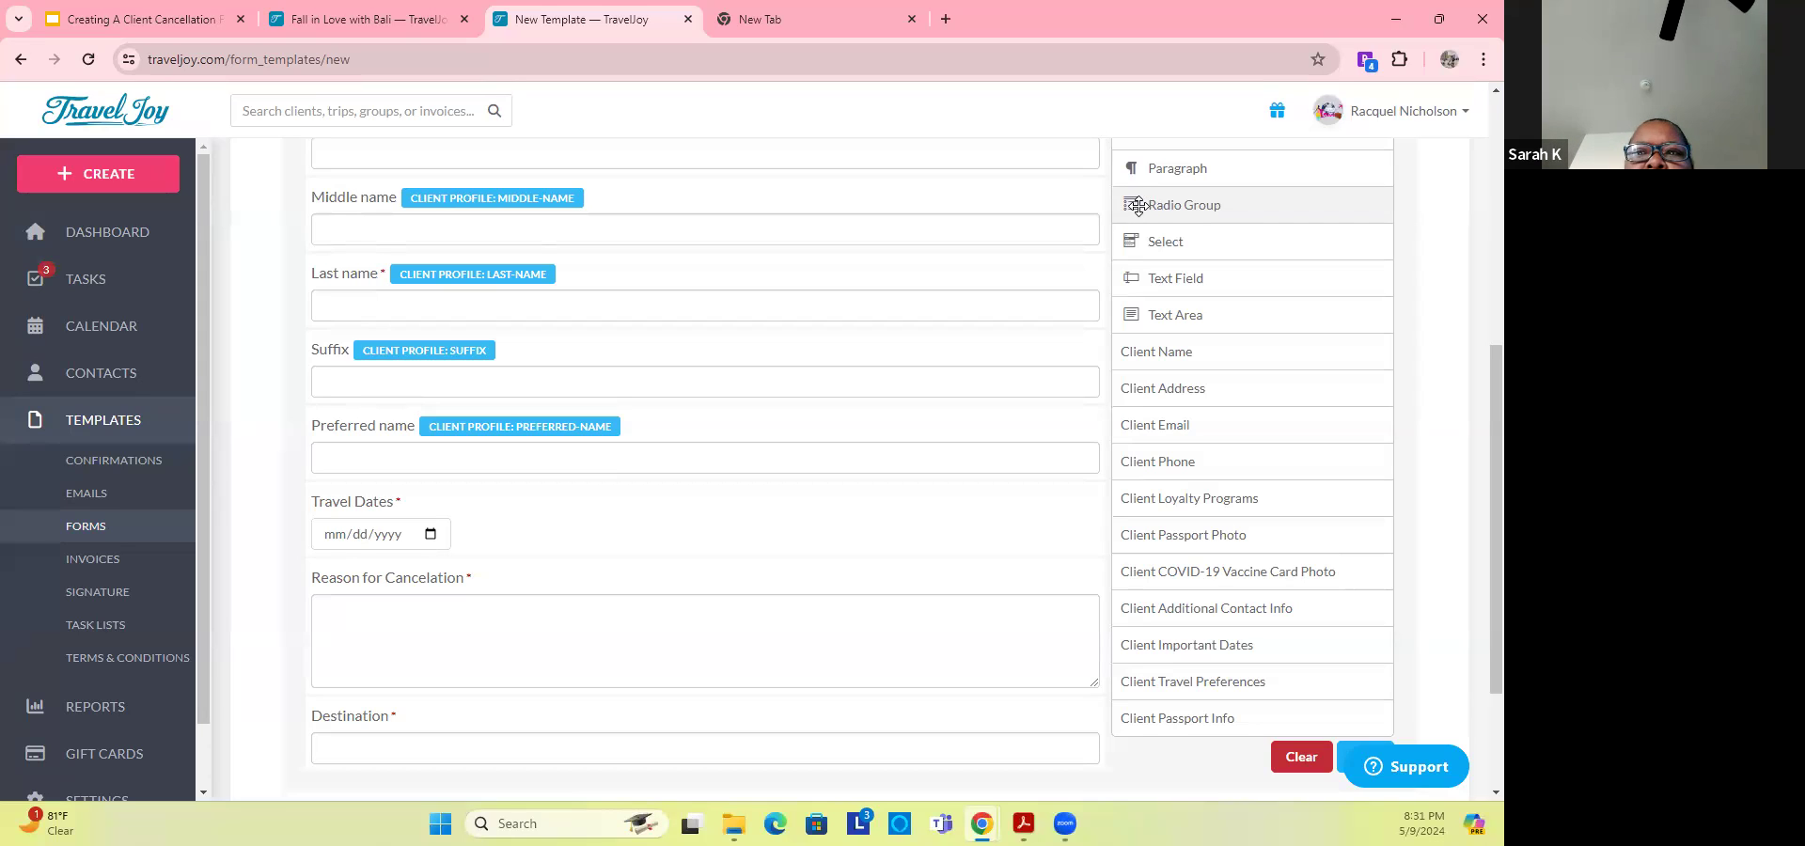
drag(1143, 205, 558, 607)
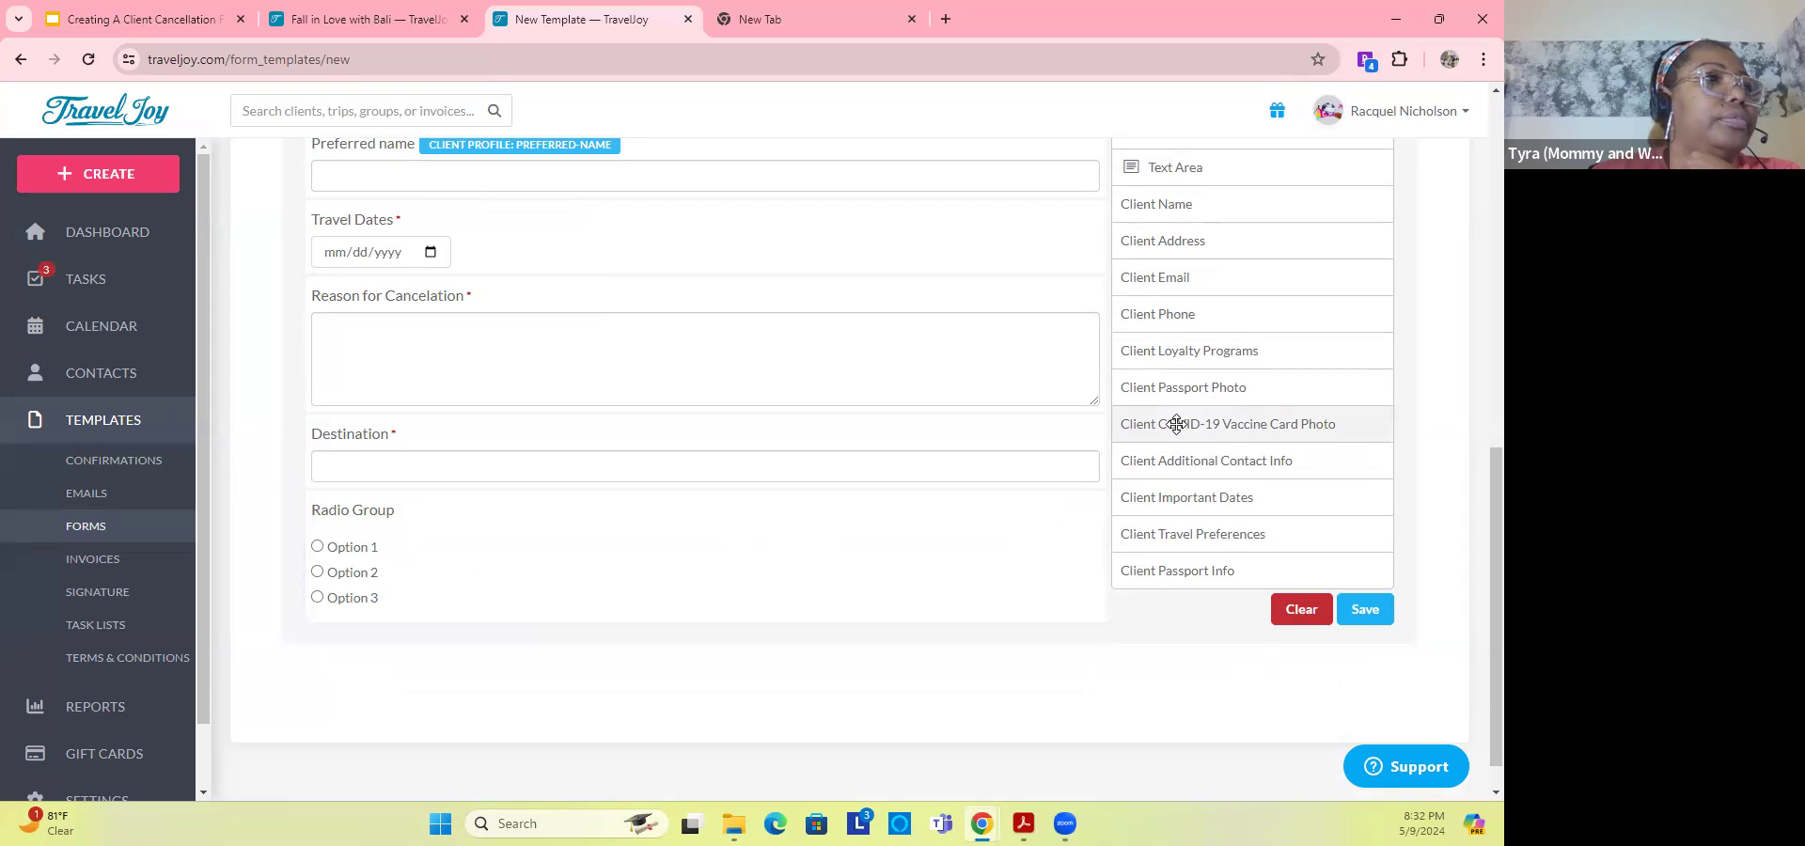
click(376, 547)
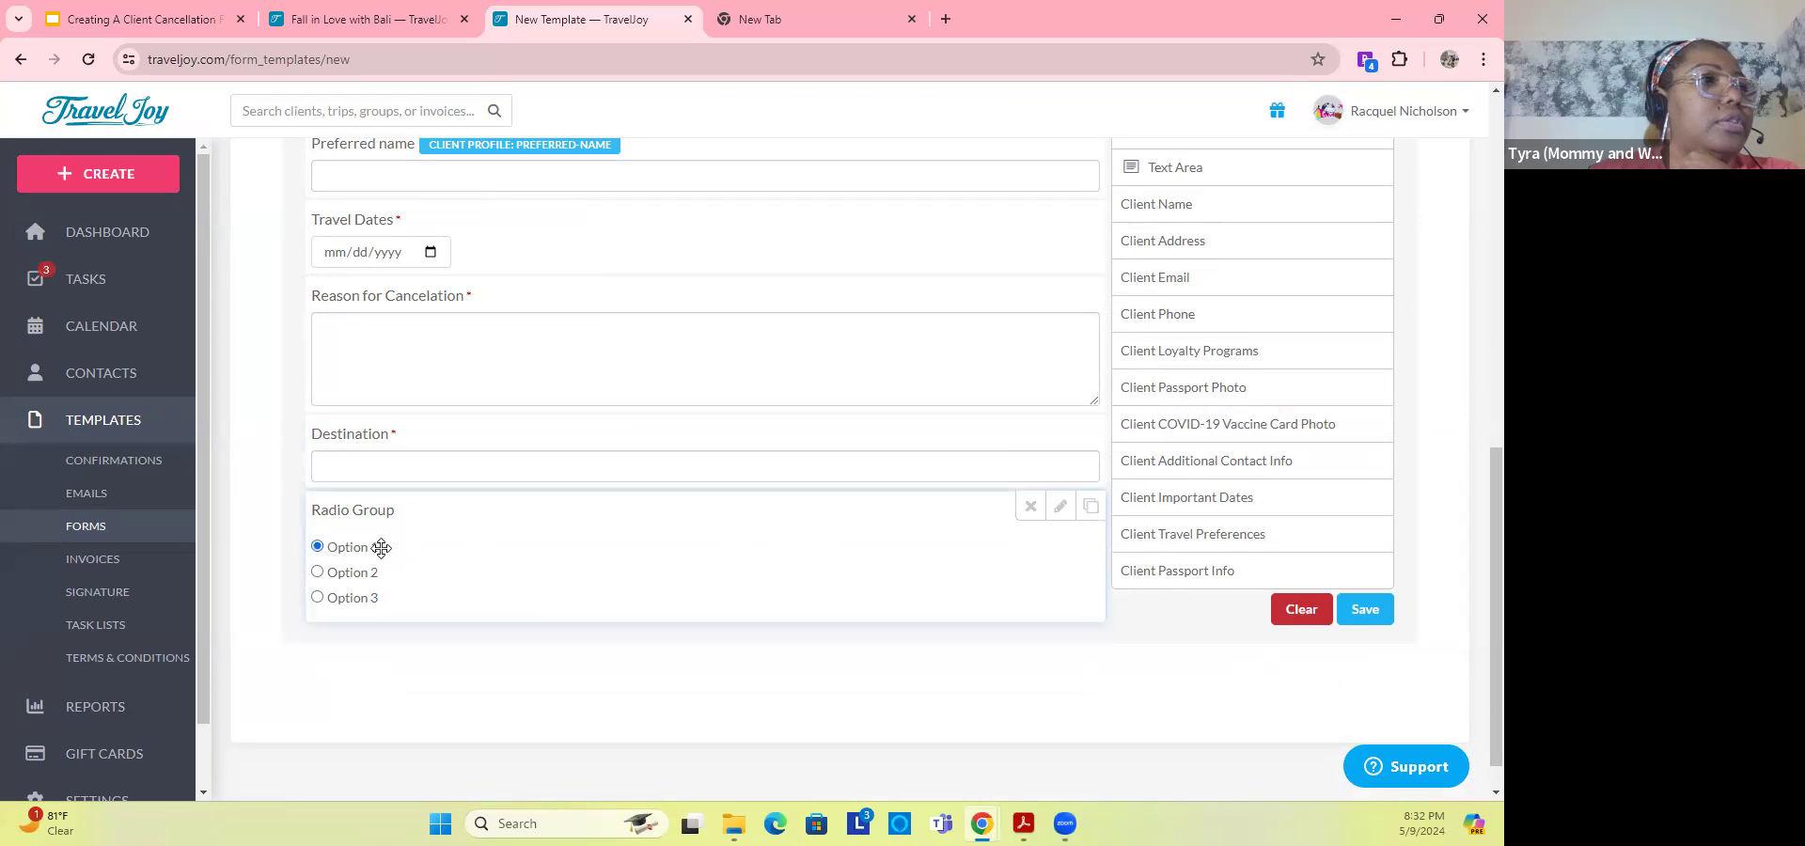
click(1060, 506)
scroll(527, 599, down, 2)
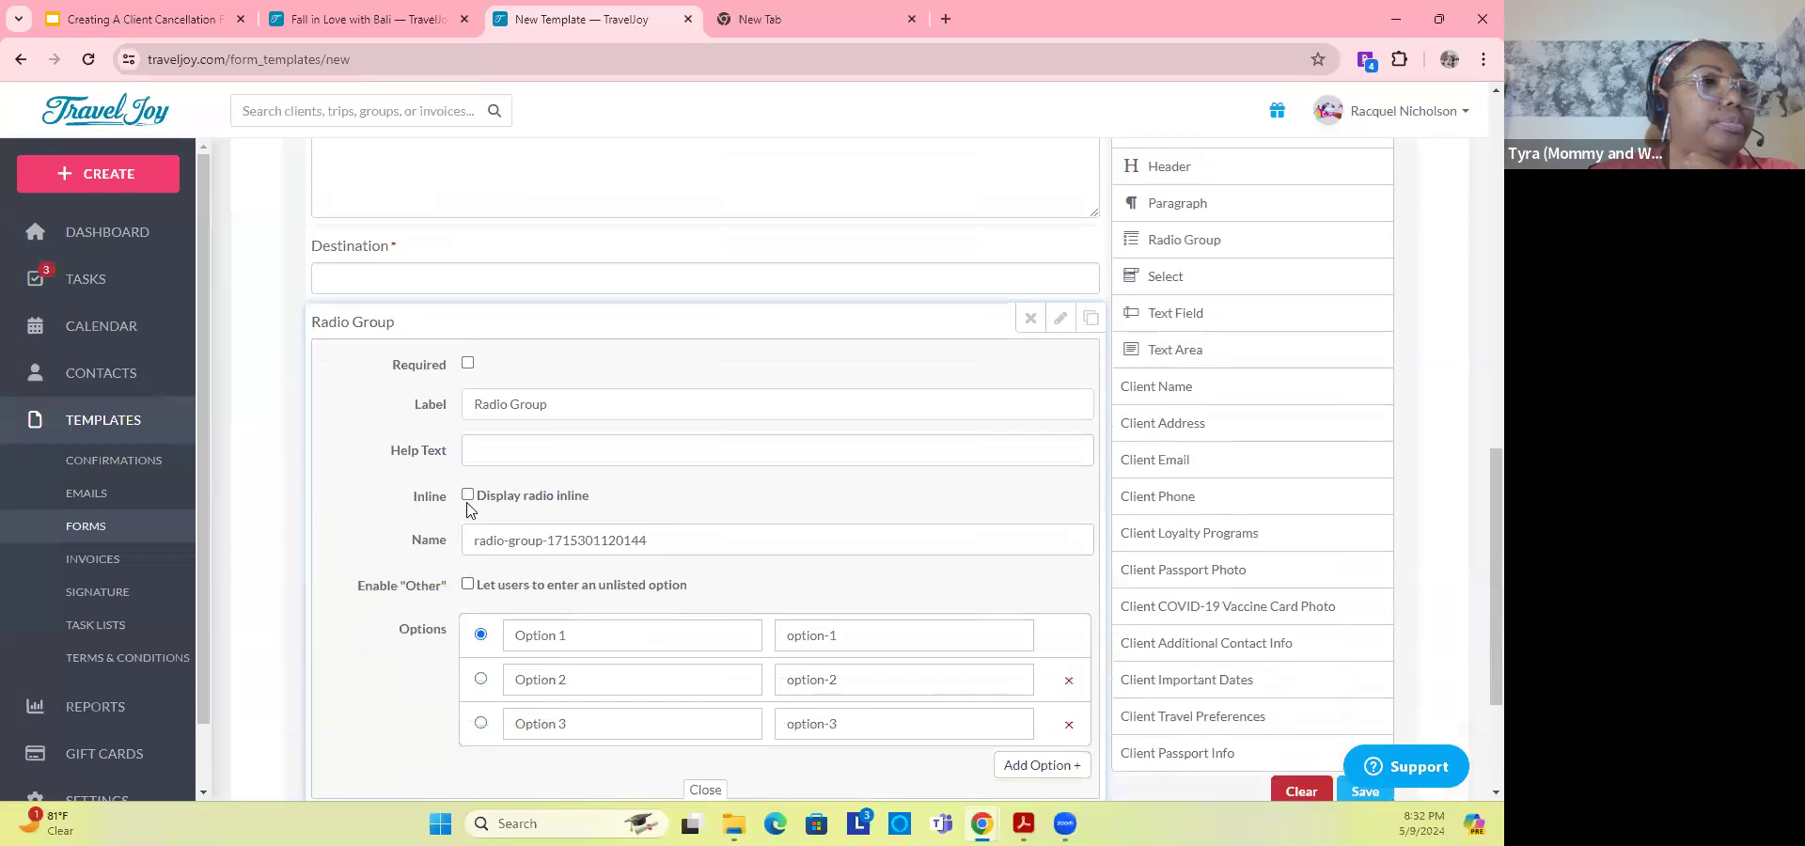
click(468, 364)
Step: Label the three radio group options "Cruise", "Vacation Package" and "Tour"
drag(568, 635, 500, 636)
text(C)
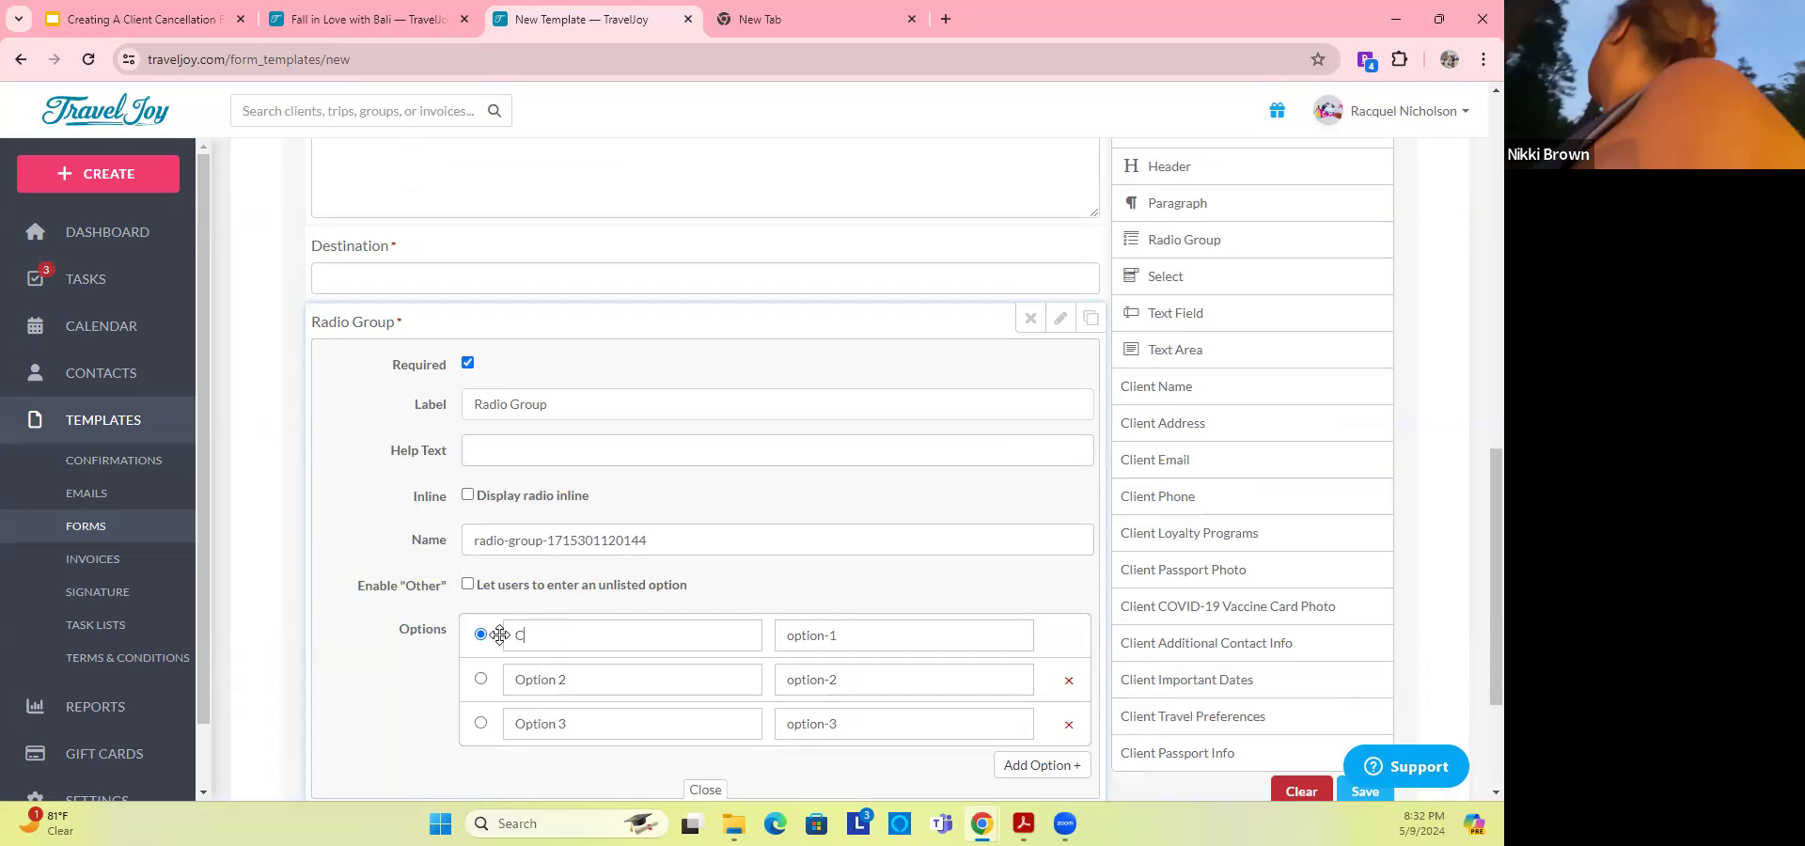
text(ruise)
drag(584, 686, 484, 688)
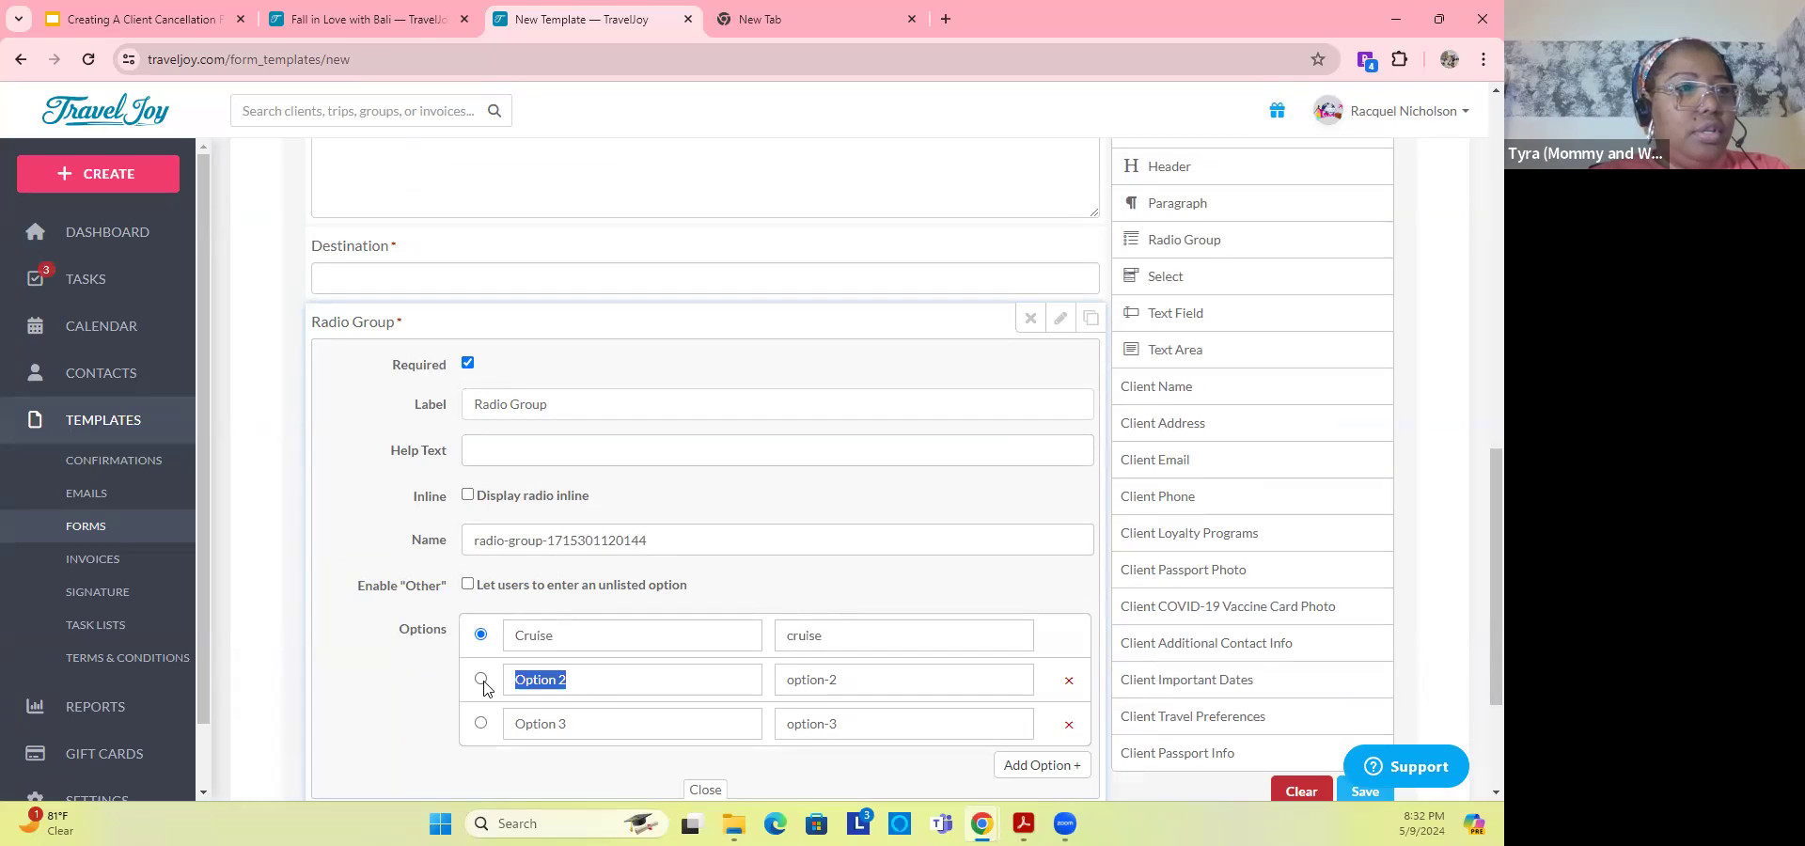
text(Vaca)
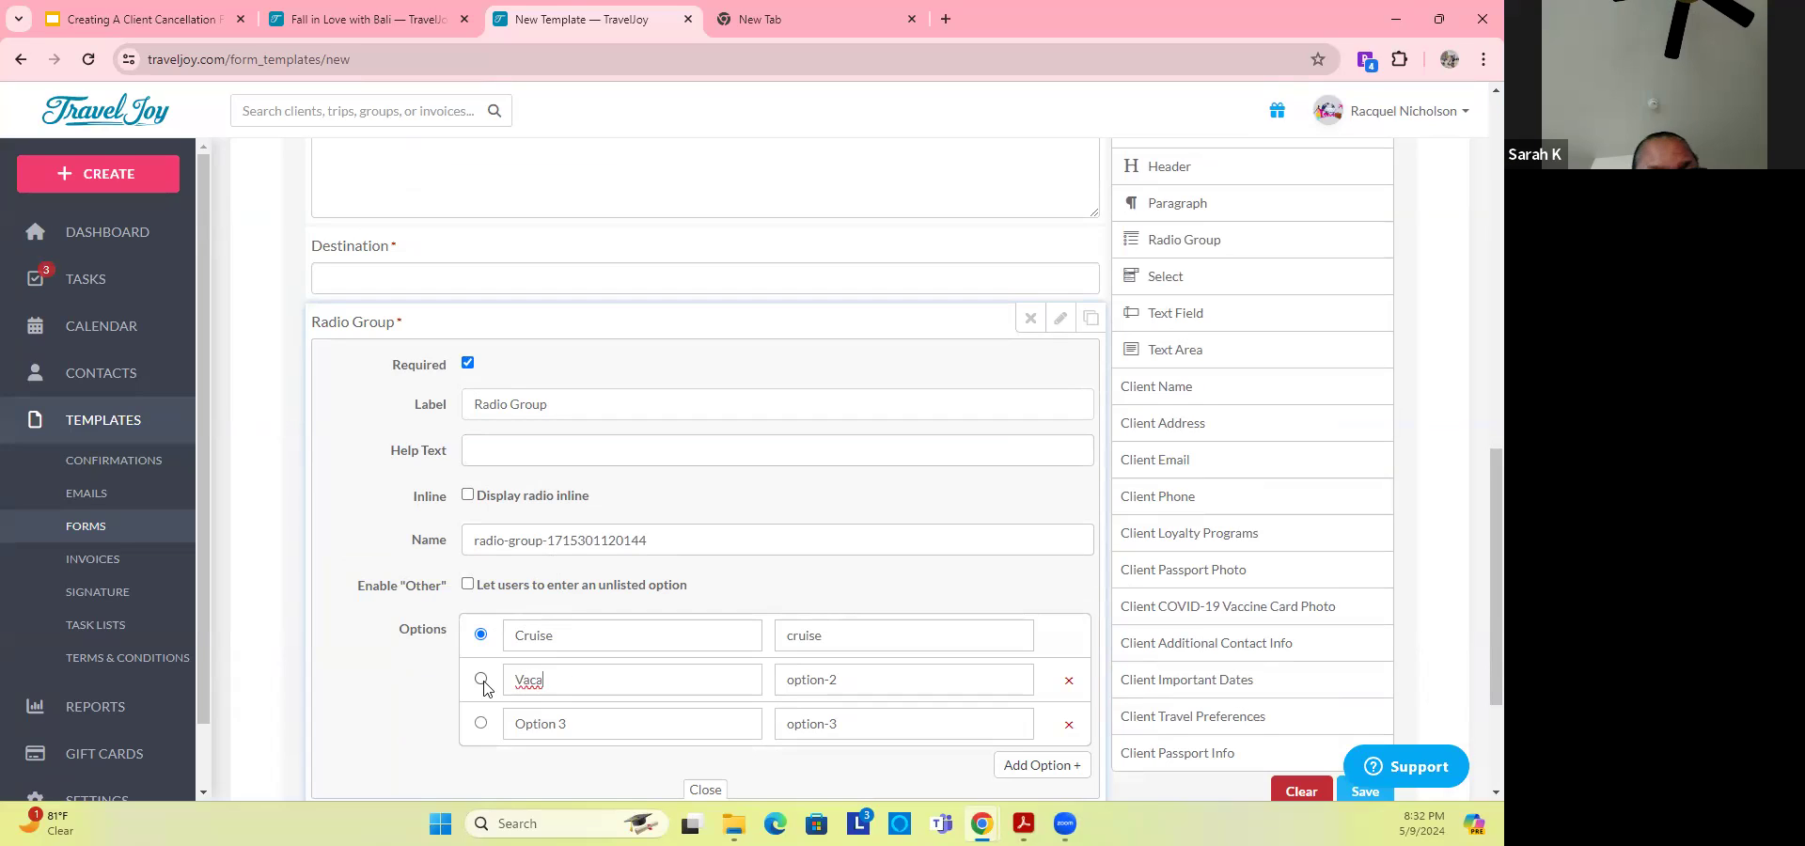
text(tio)
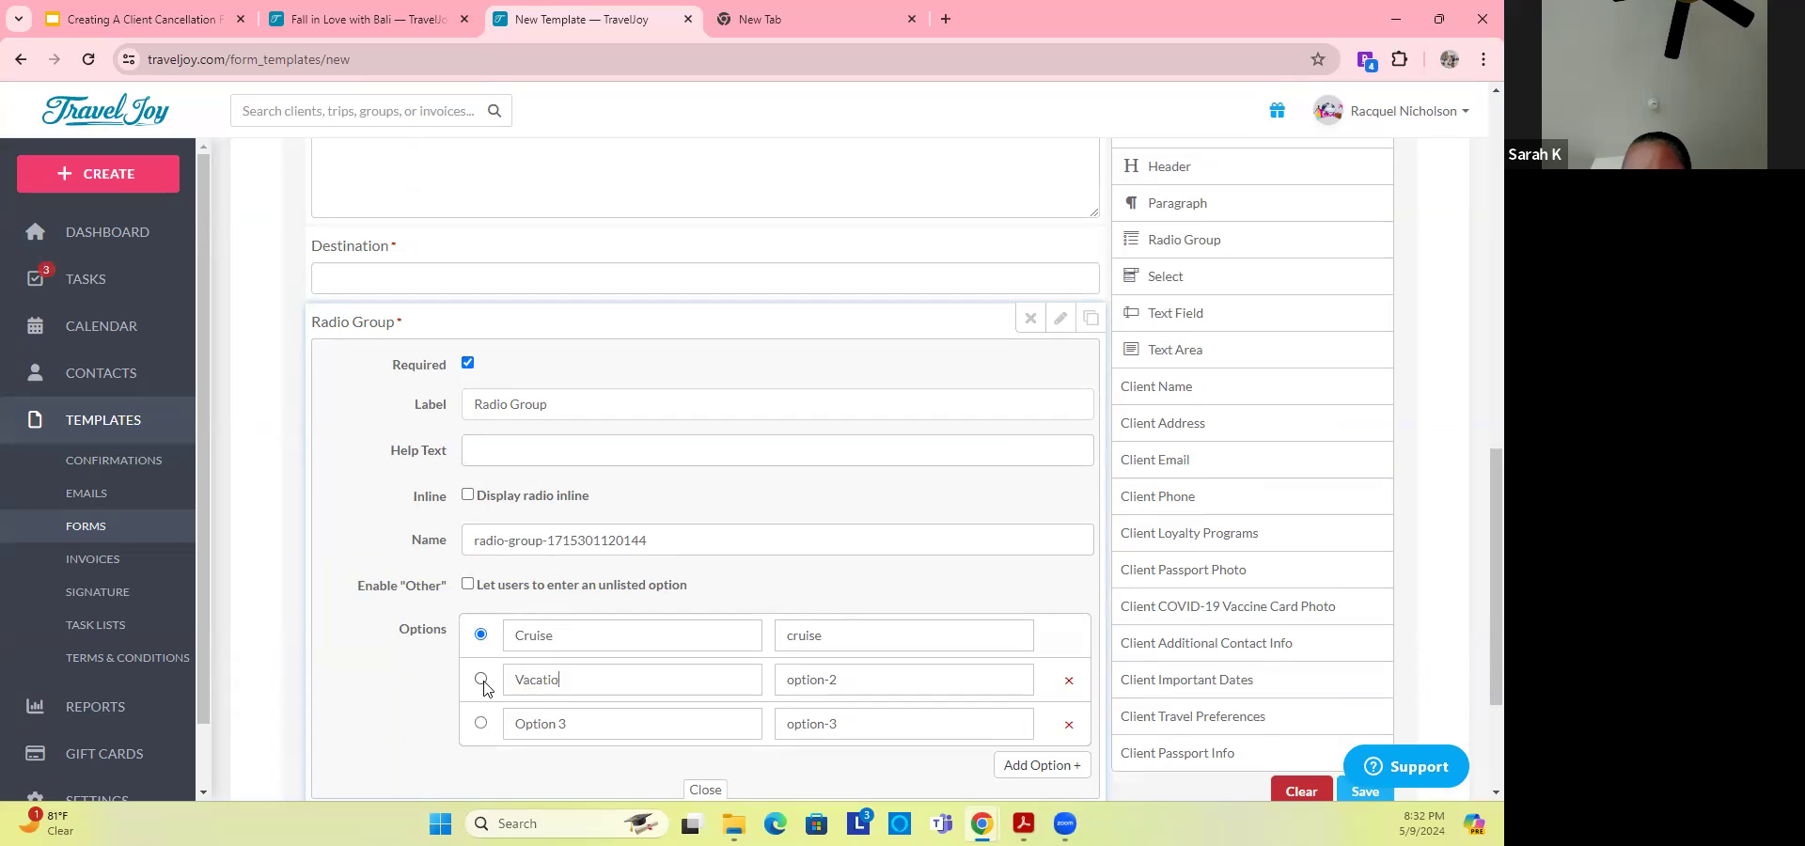
text(n Packa)
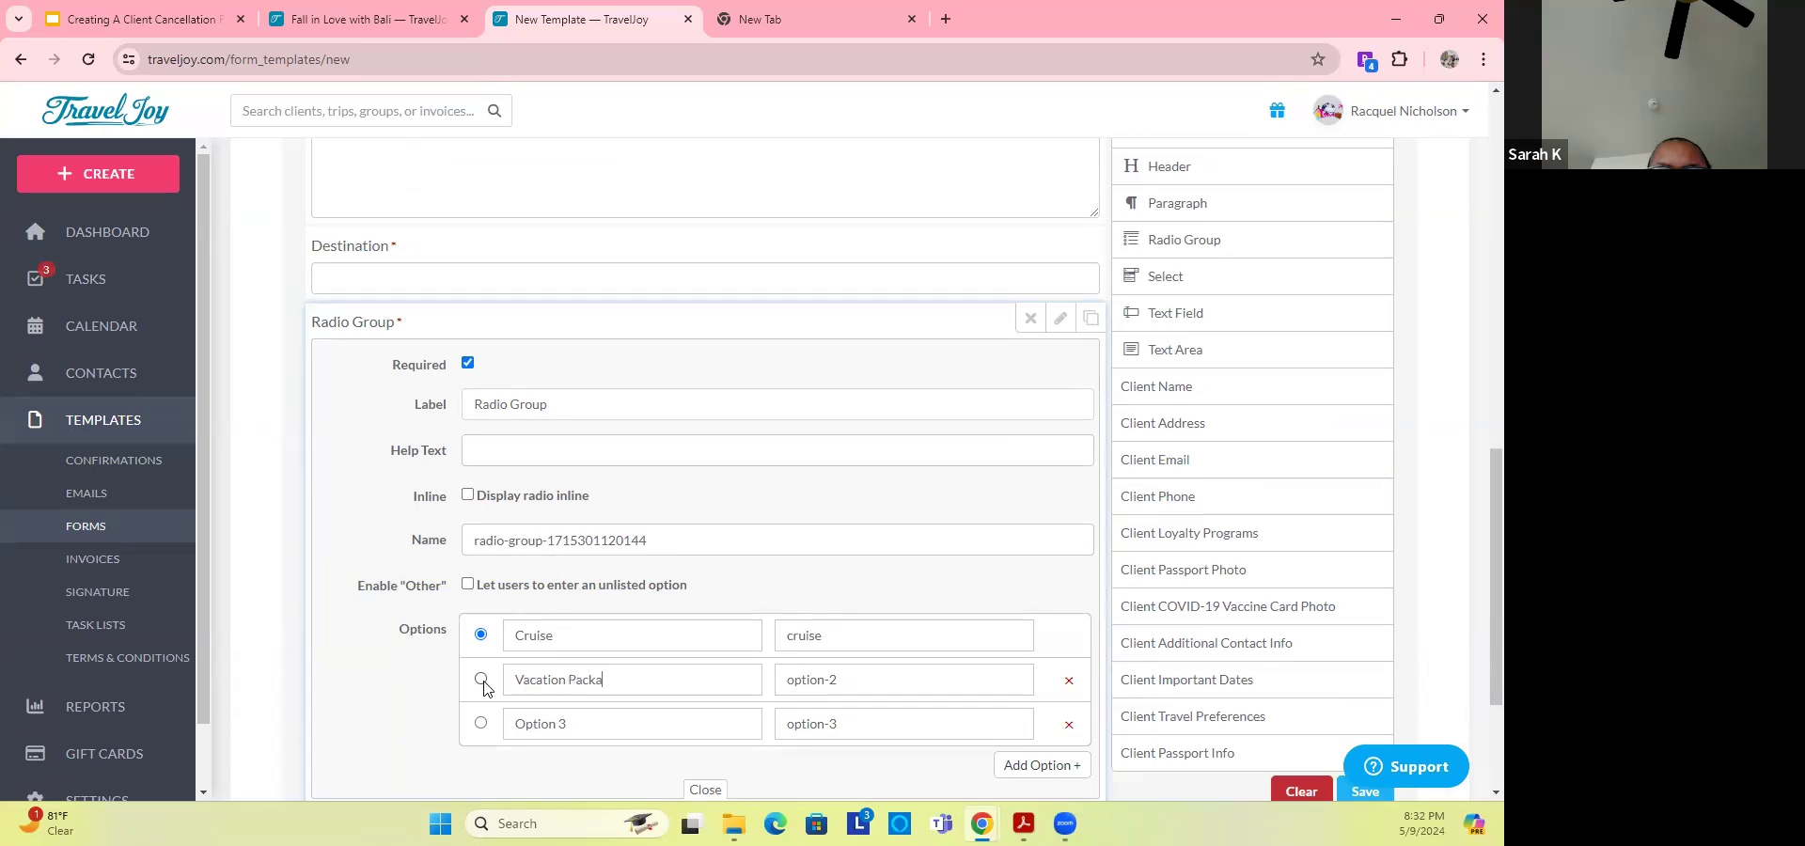
text(ge)
drag(570, 724, 463, 718)
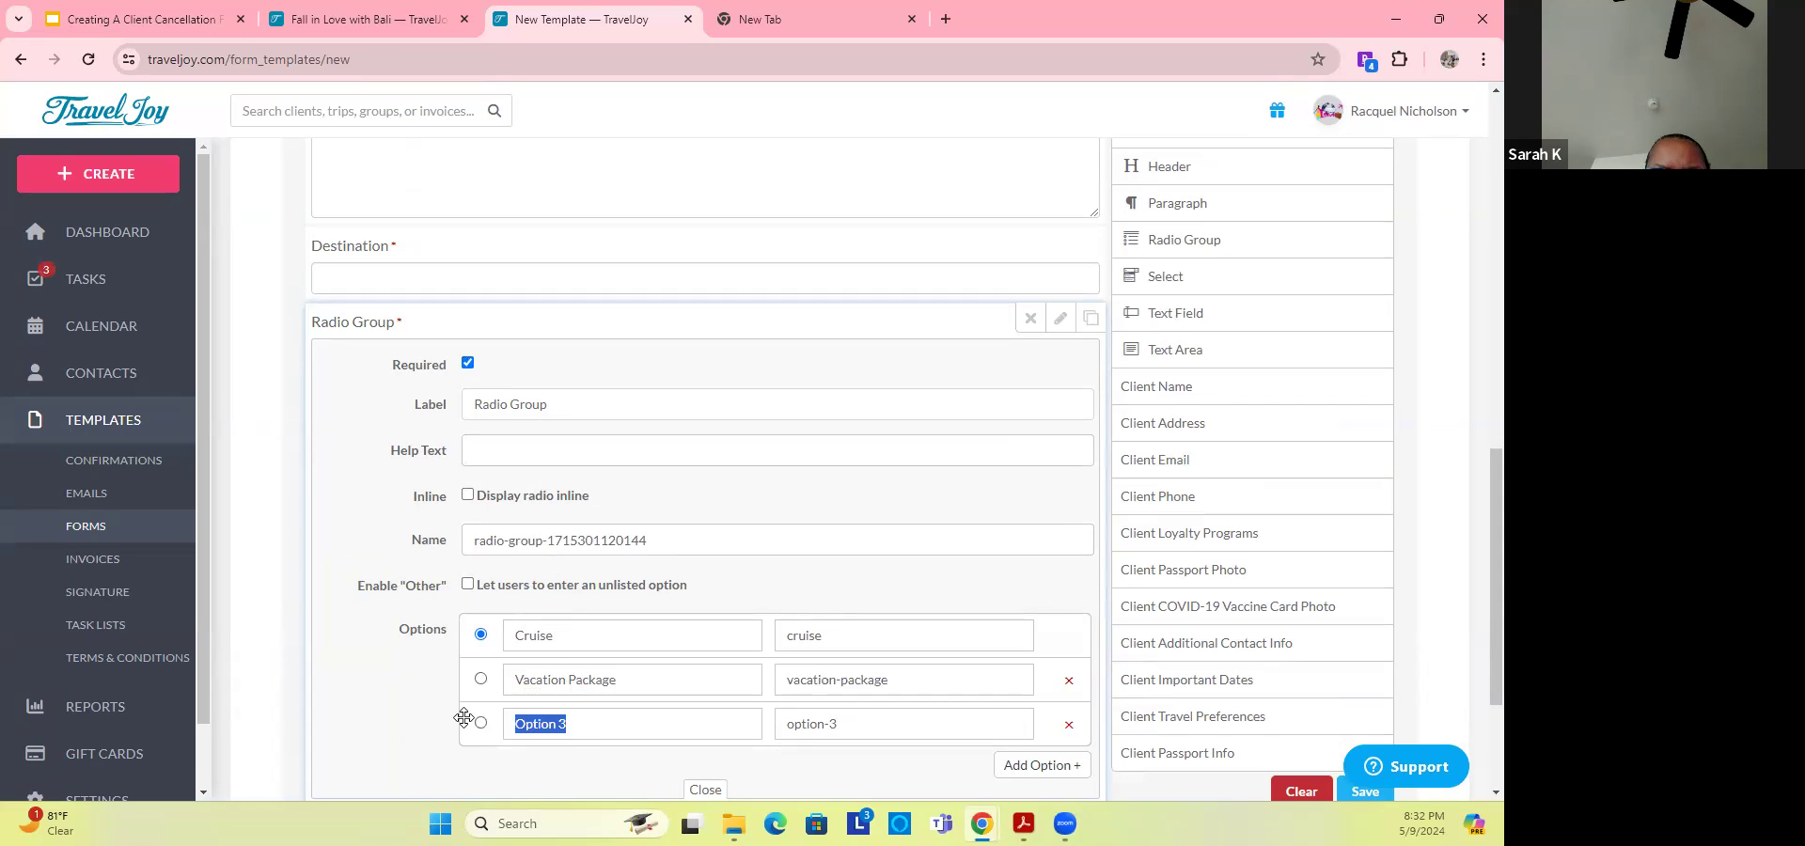
text(T)
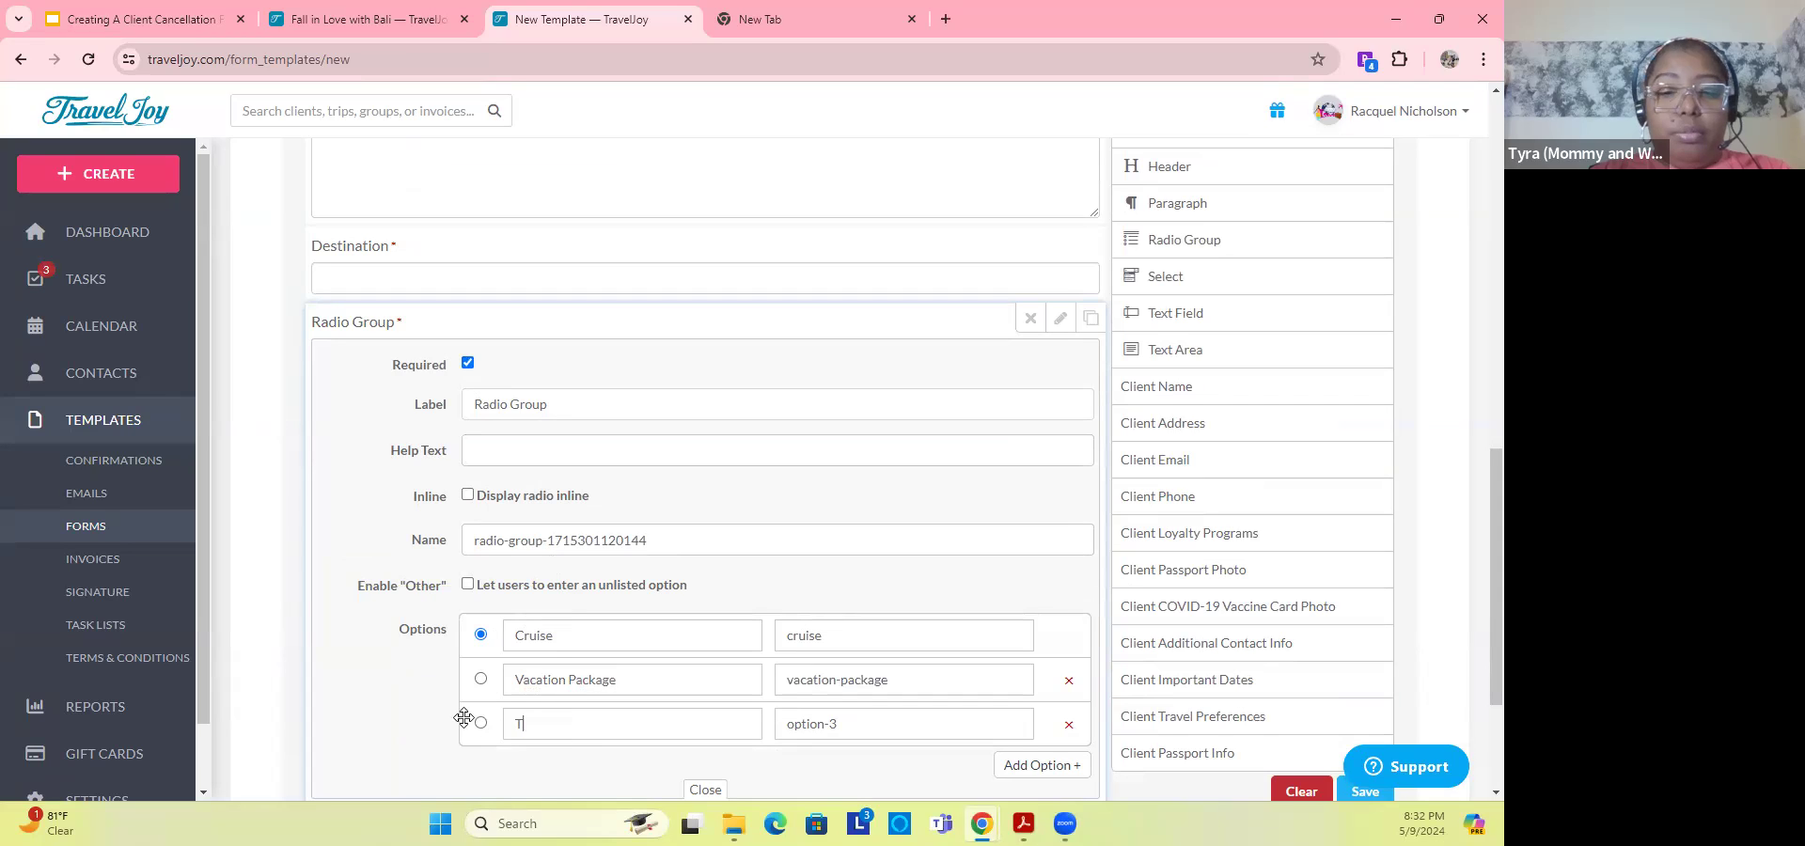
text(our)
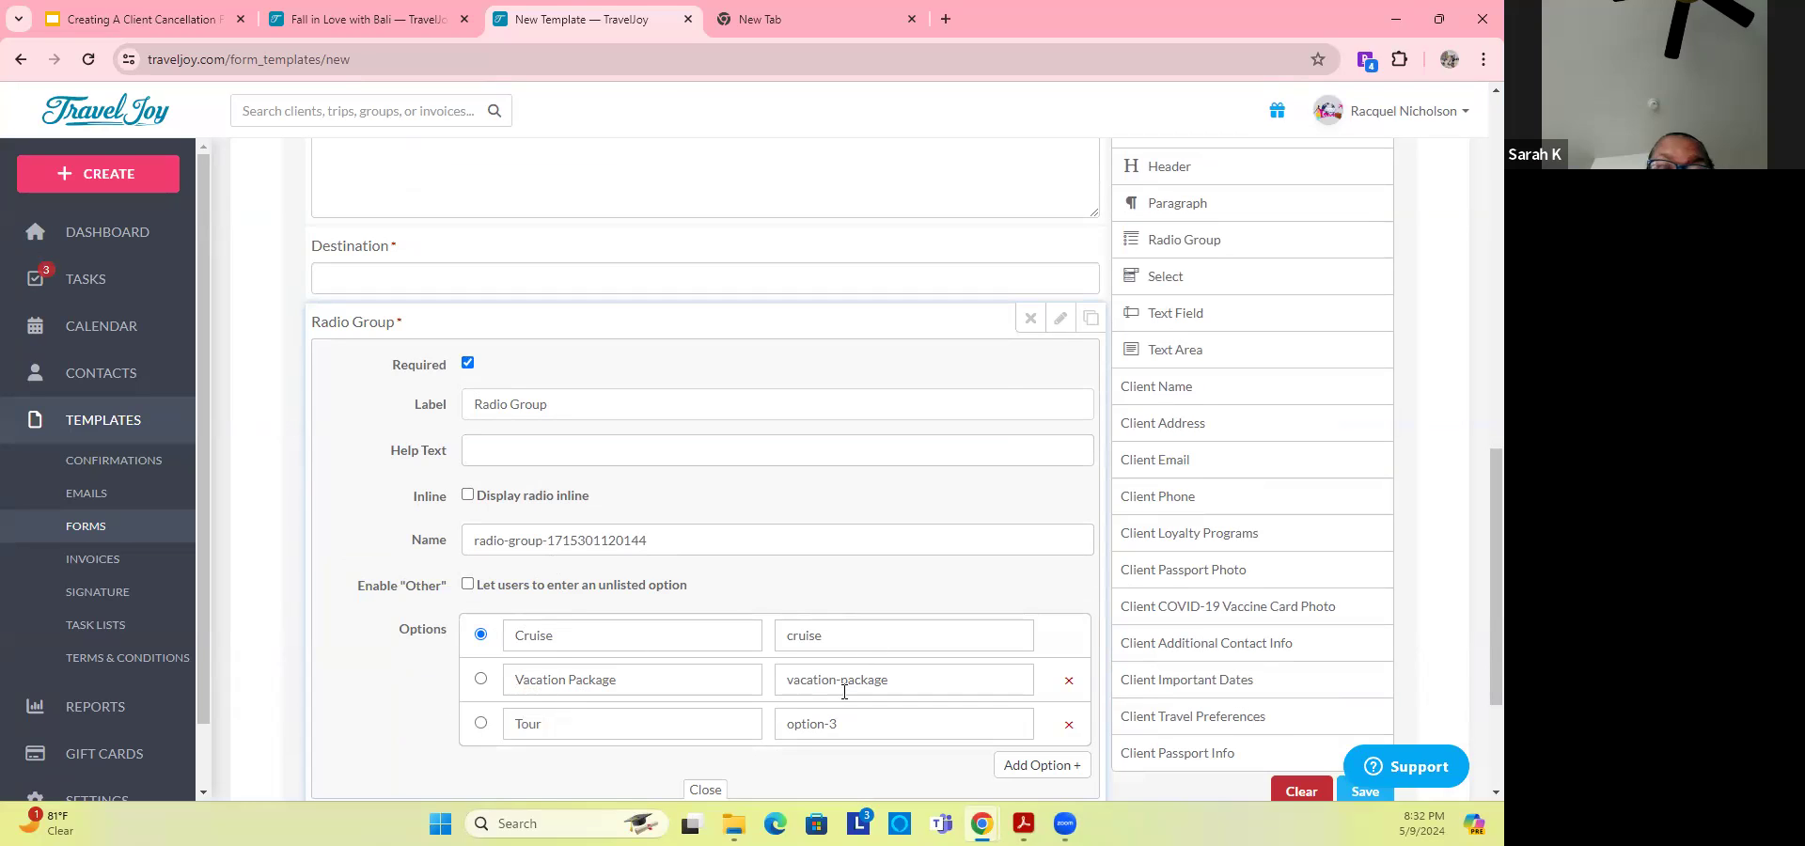
Step: Add two more radio group options labelled "Railway" and "Other", and close the field's settings
scroll(1040, 598, down, 2)
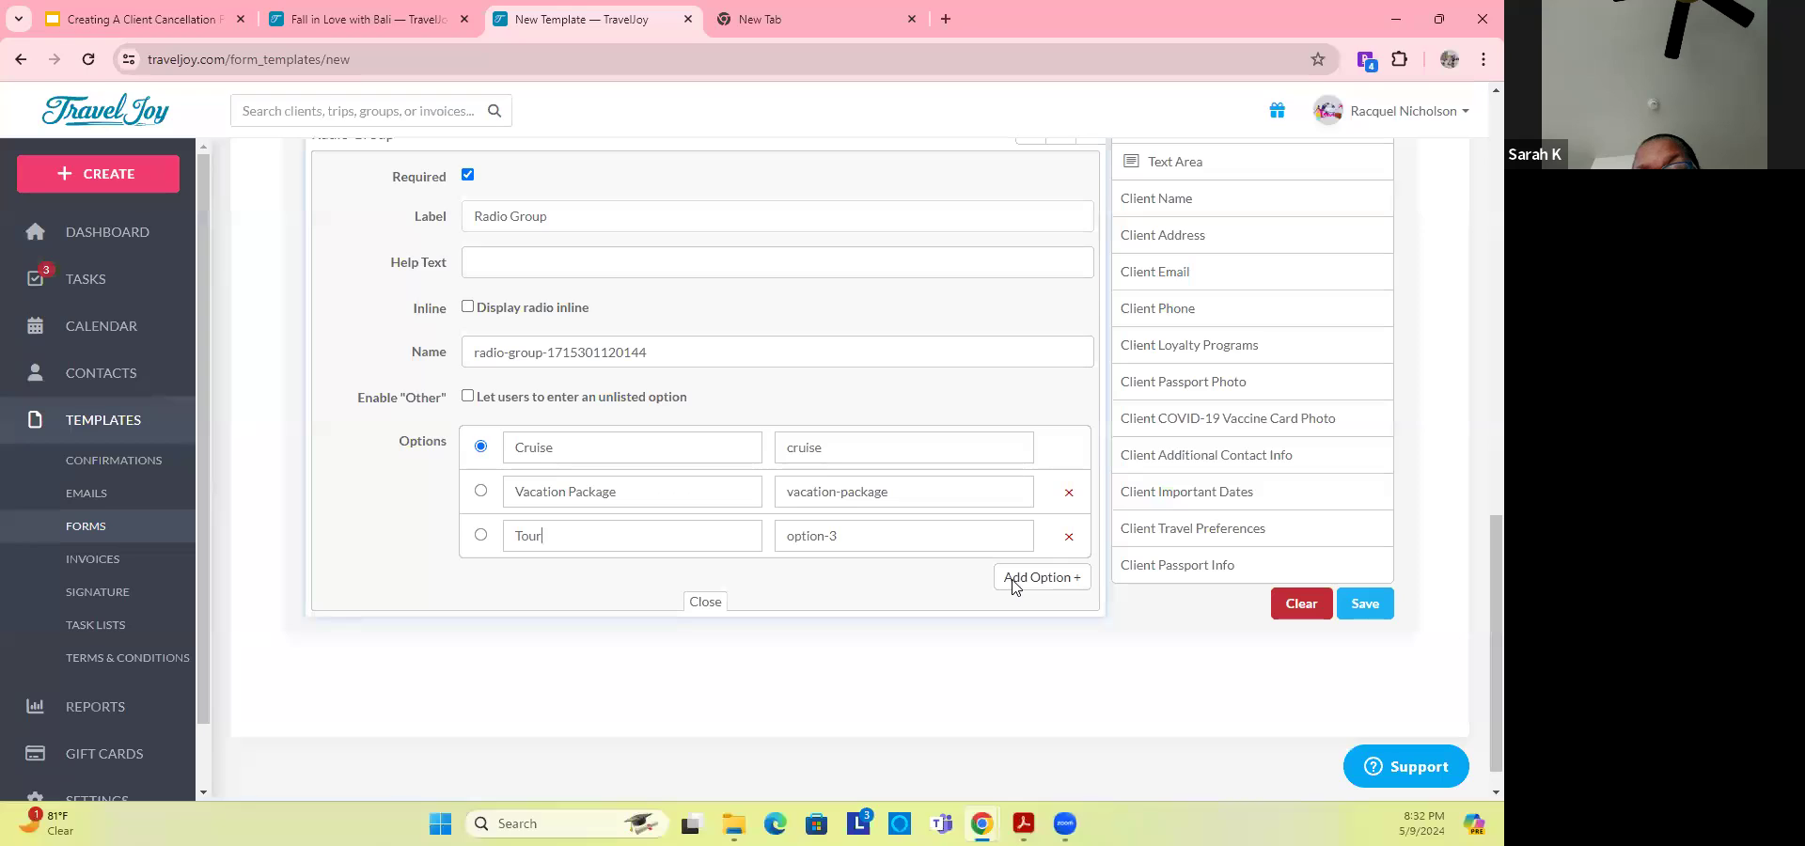
click(1021, 580)
click(548, 585)
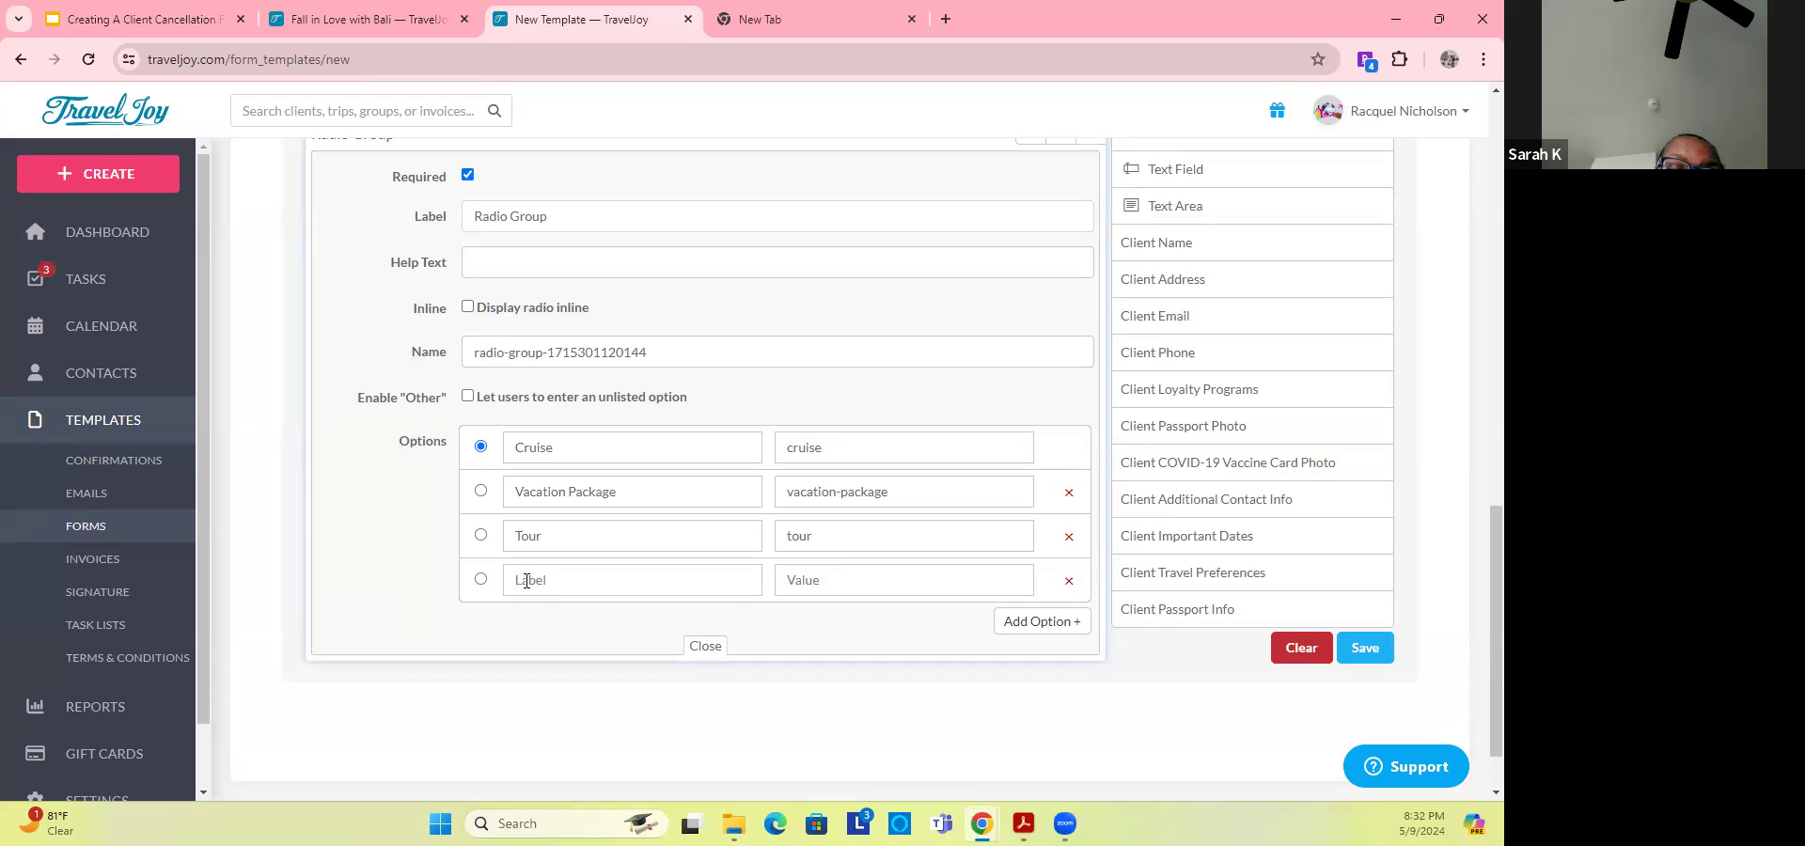
text(Railway)
click(1021, 622)
click(549, 624)
text(Other)
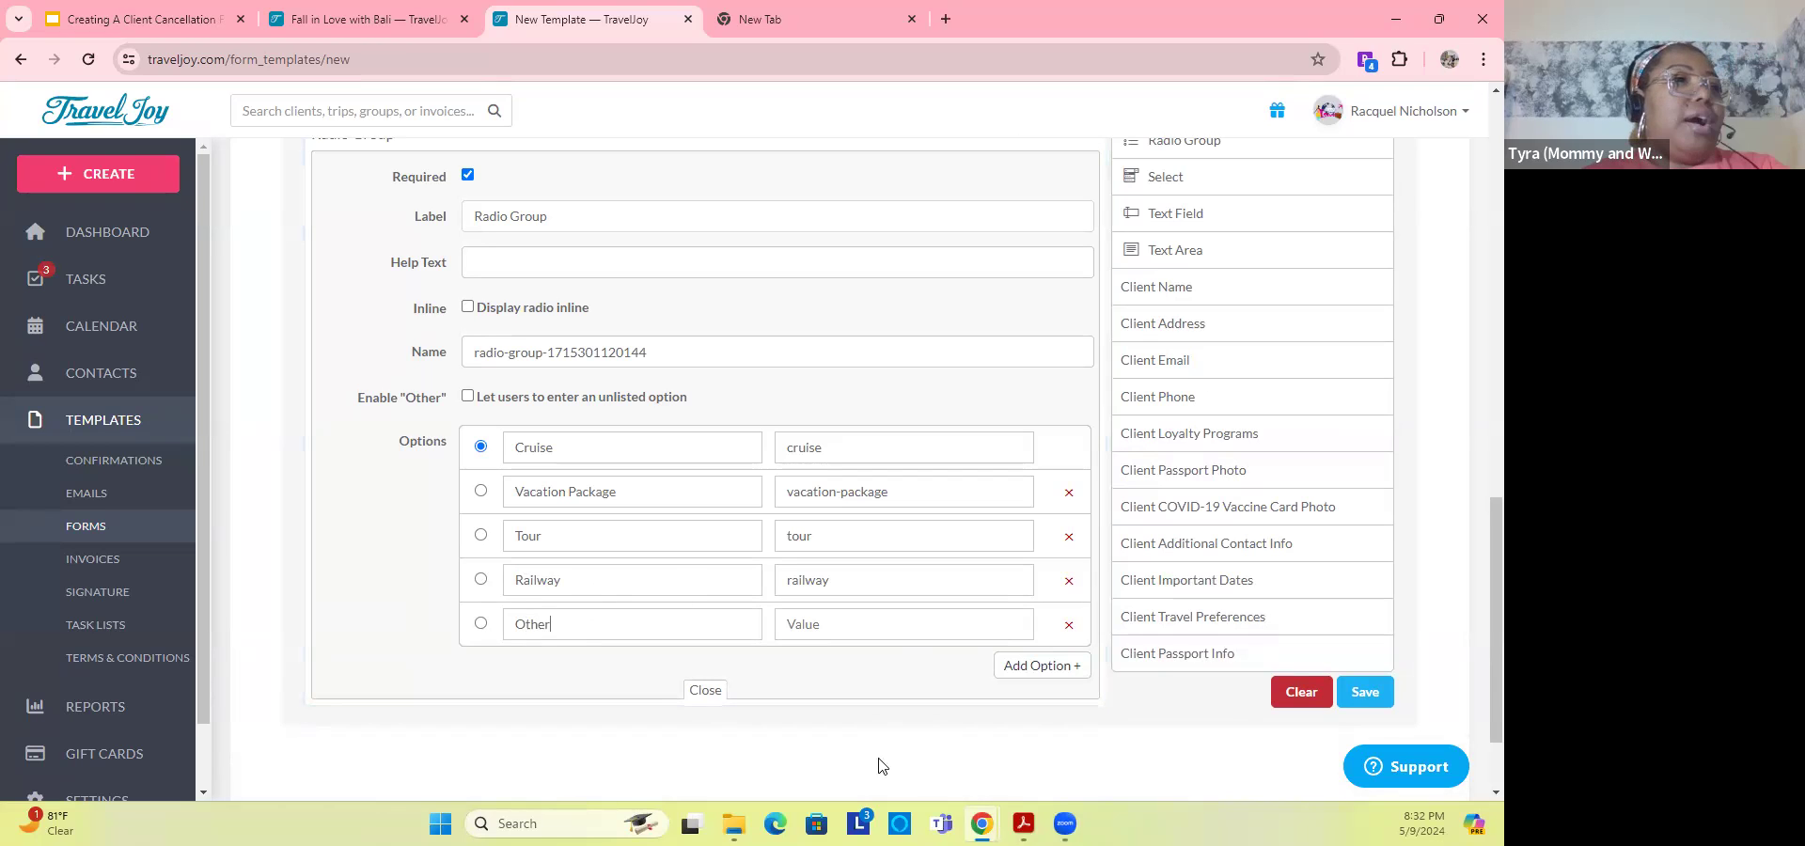
click(705, 693)
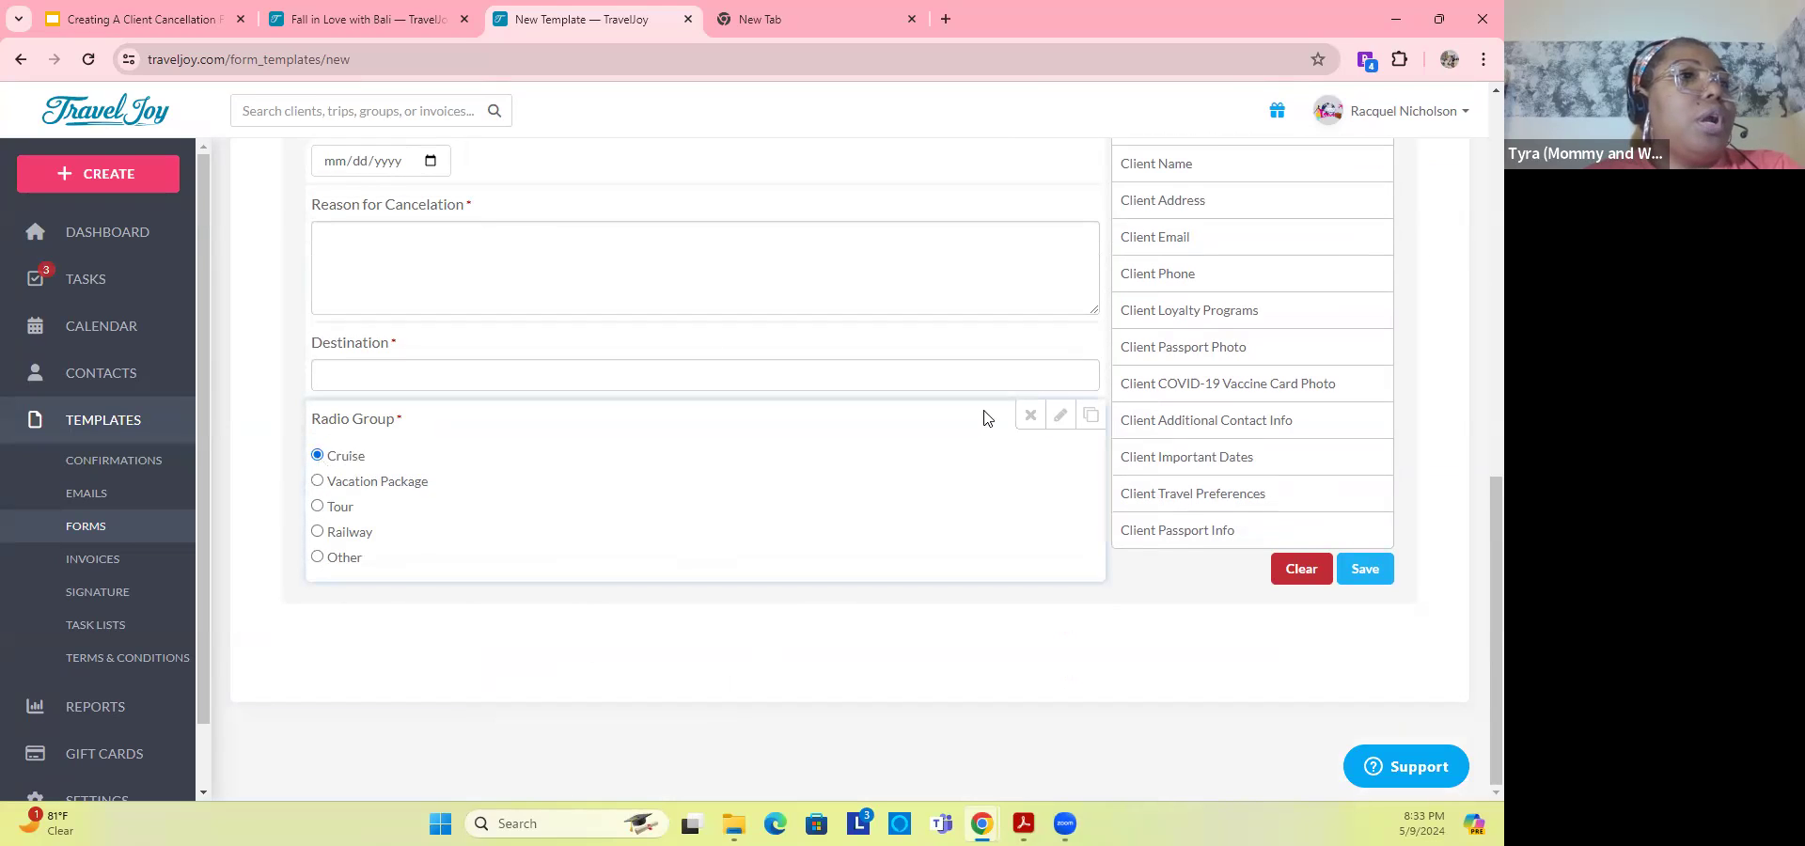
Step: Let users enter an unlisted option in the trip type radio group, and close its settings
click(1060, 418)
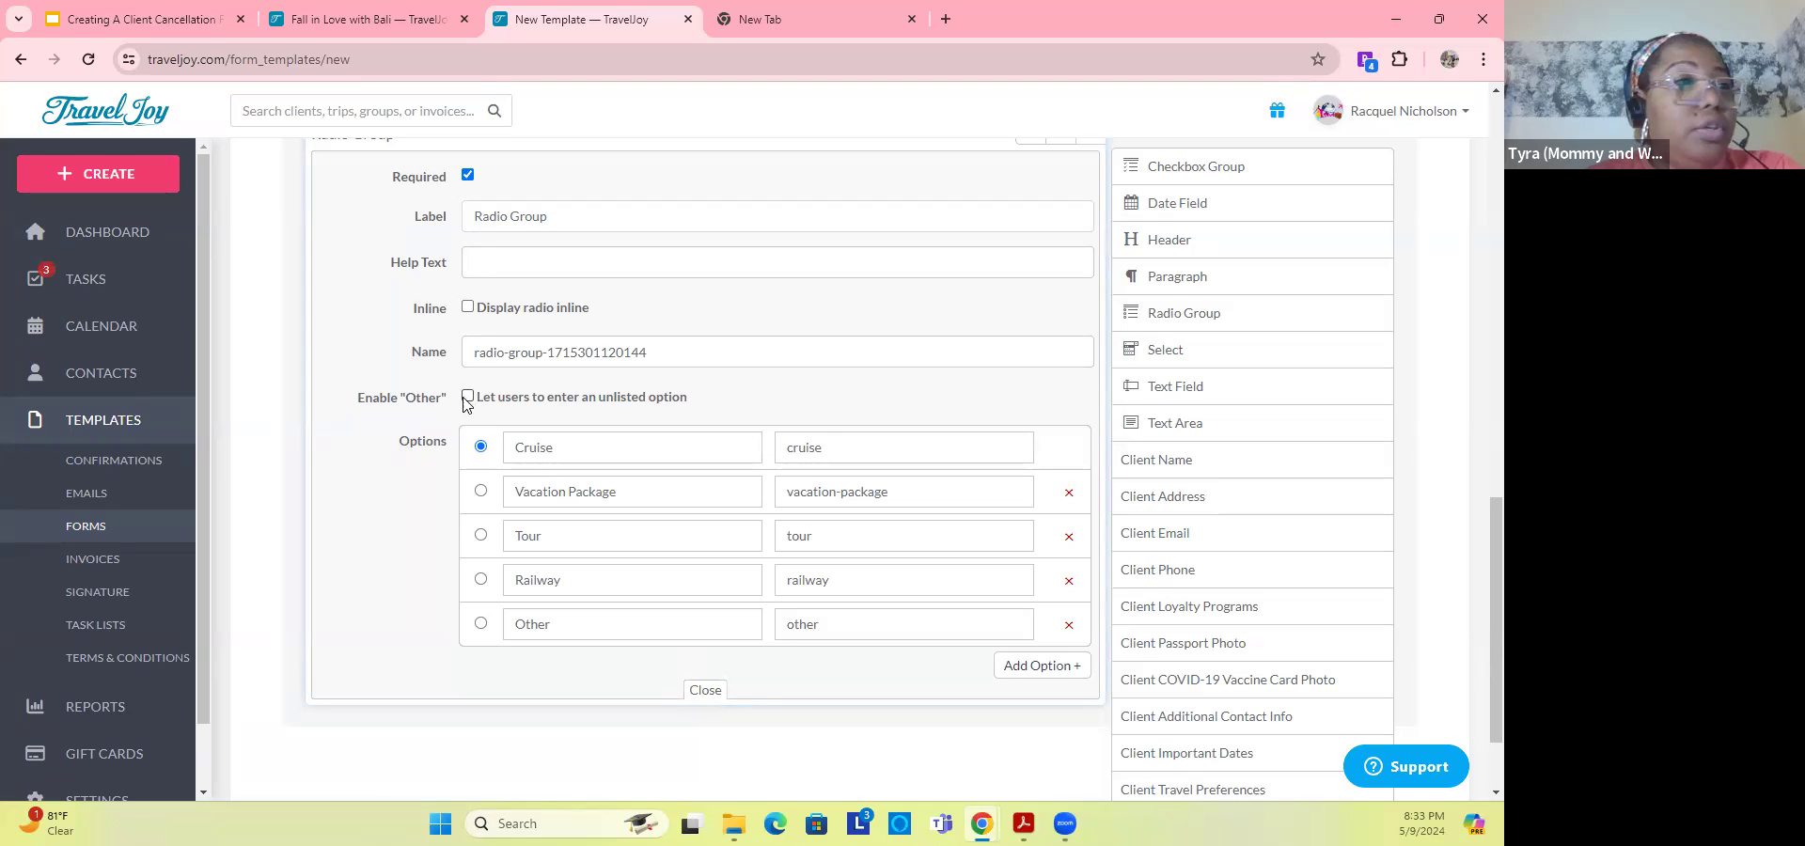
click(705, 691)
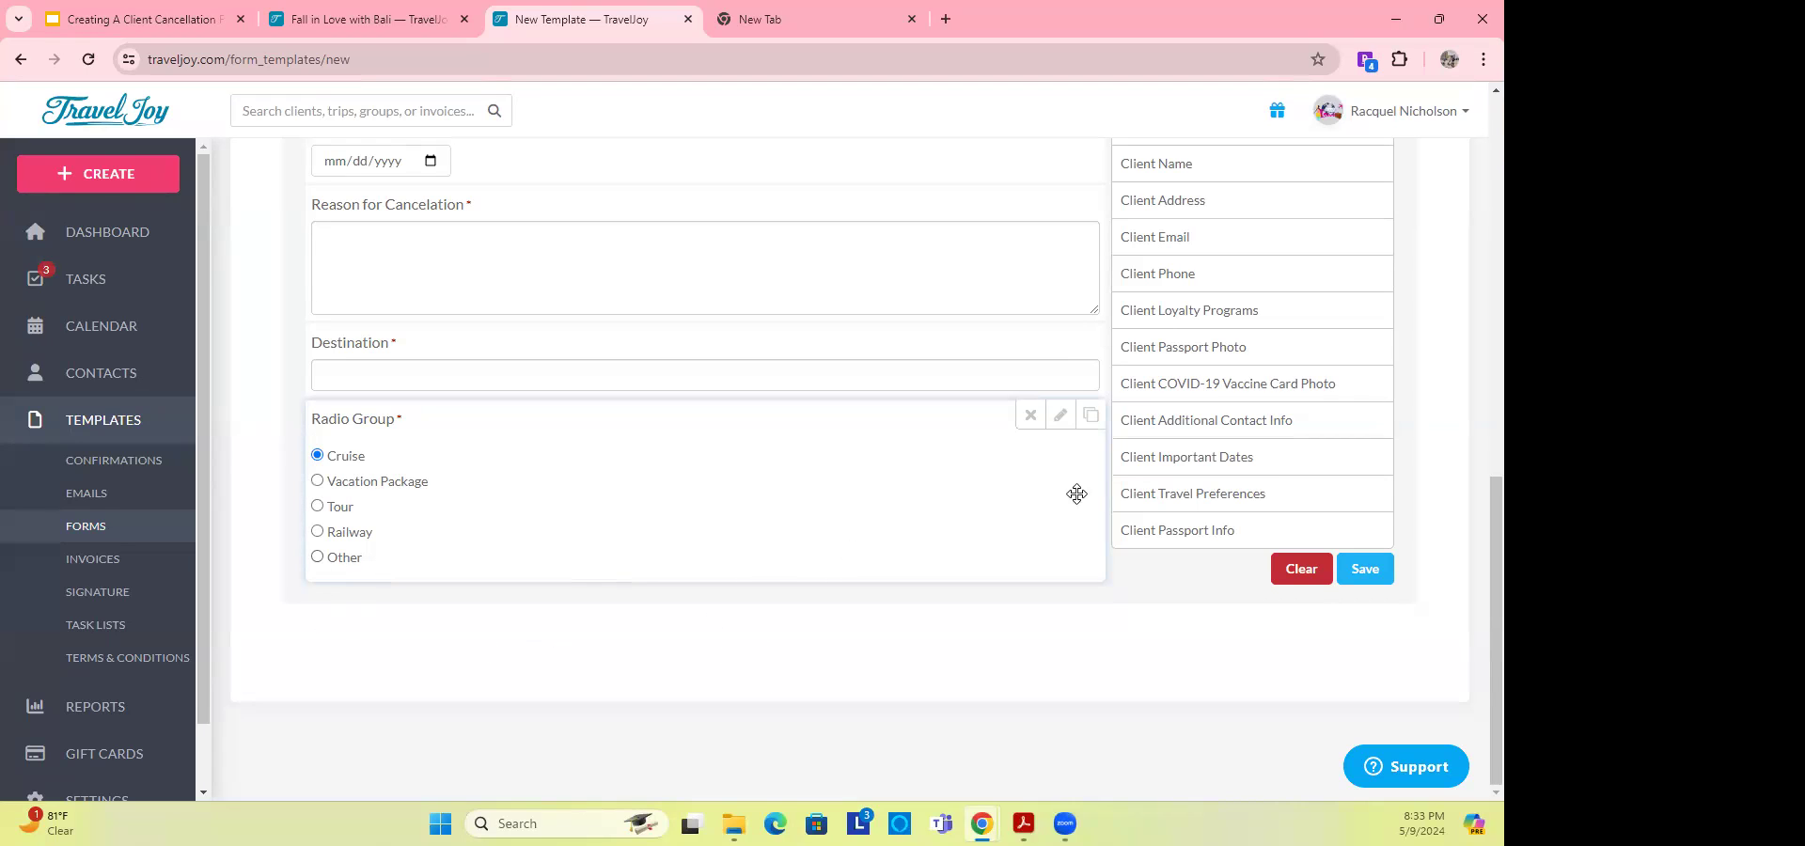
click(1060, 422)
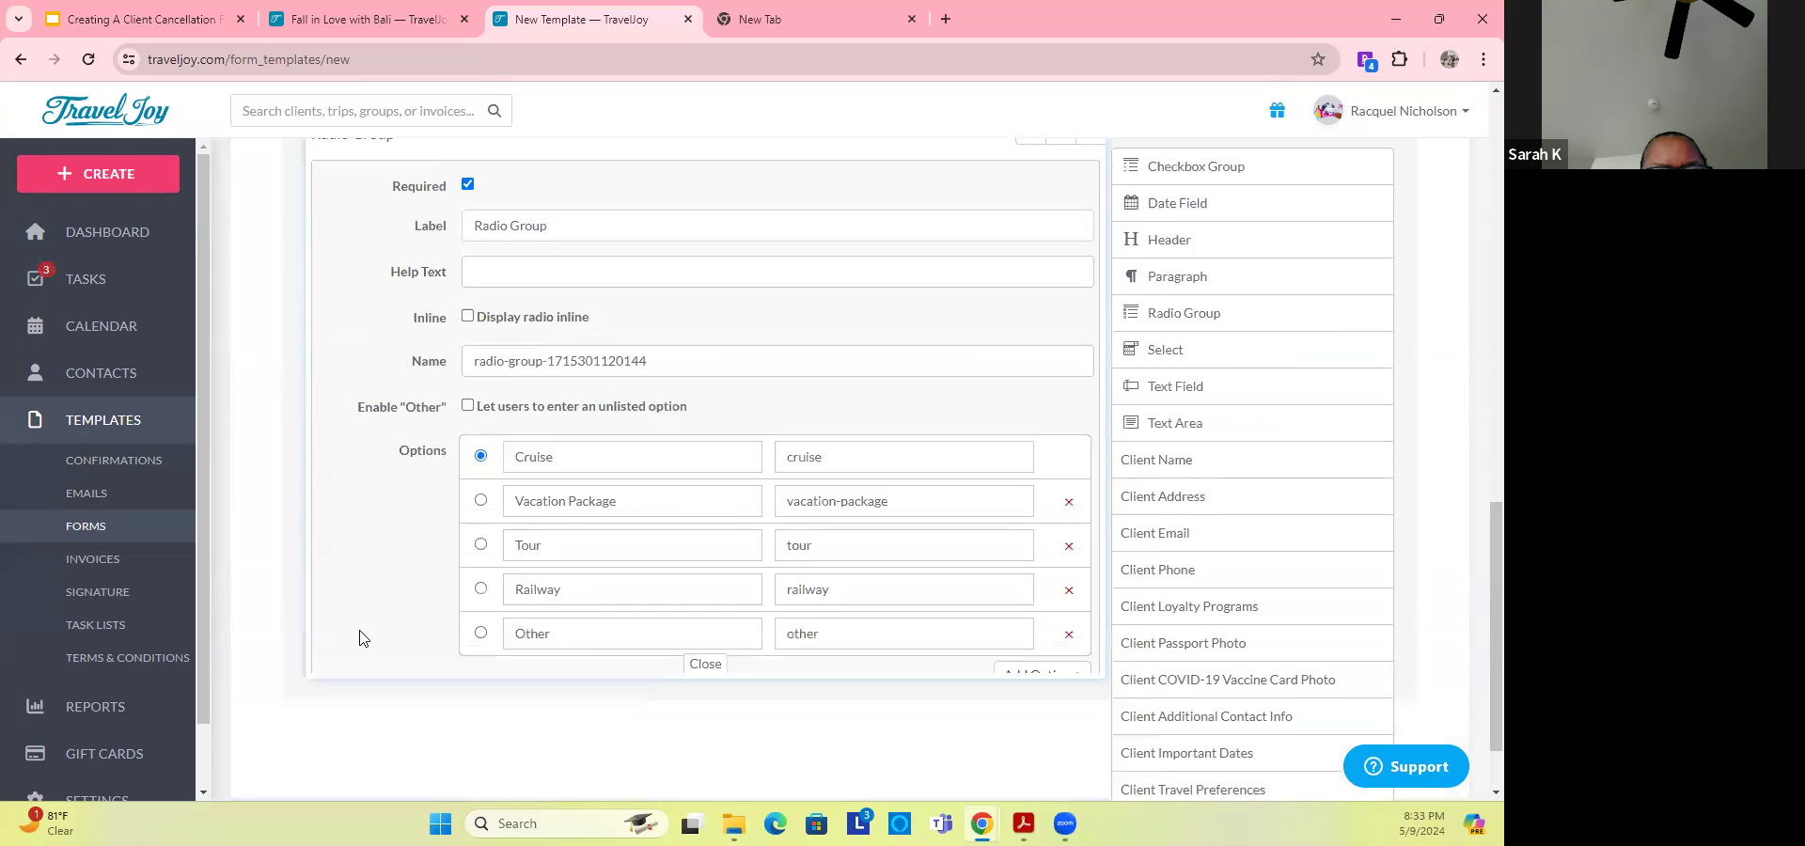
click(467, 398)
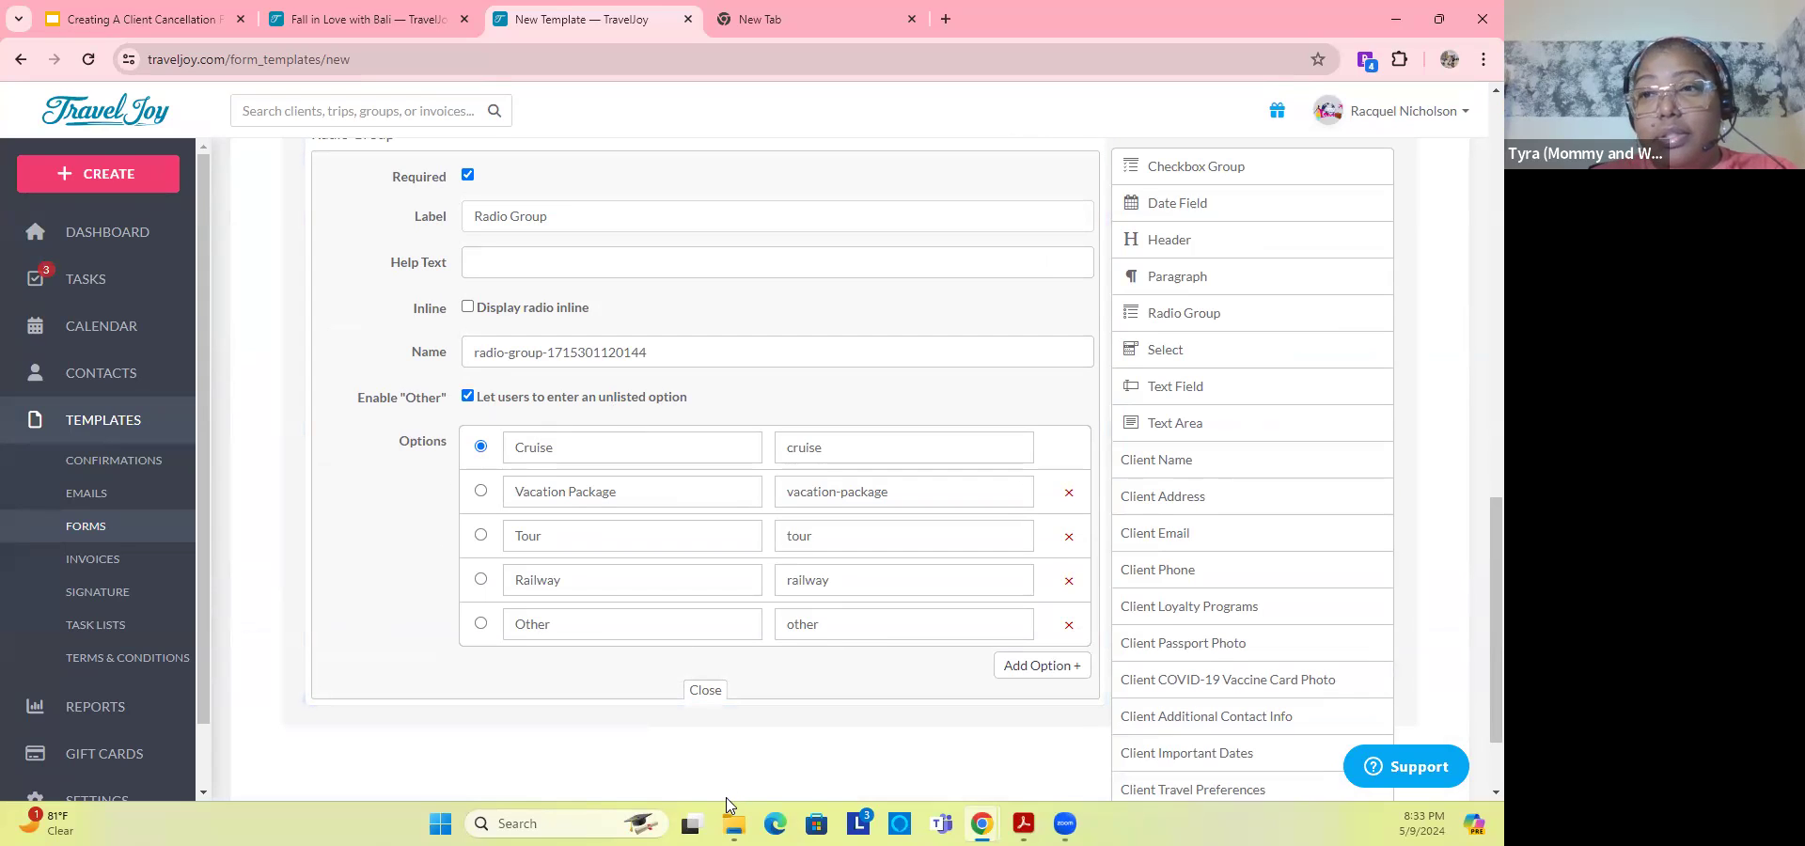
click(705, 691)
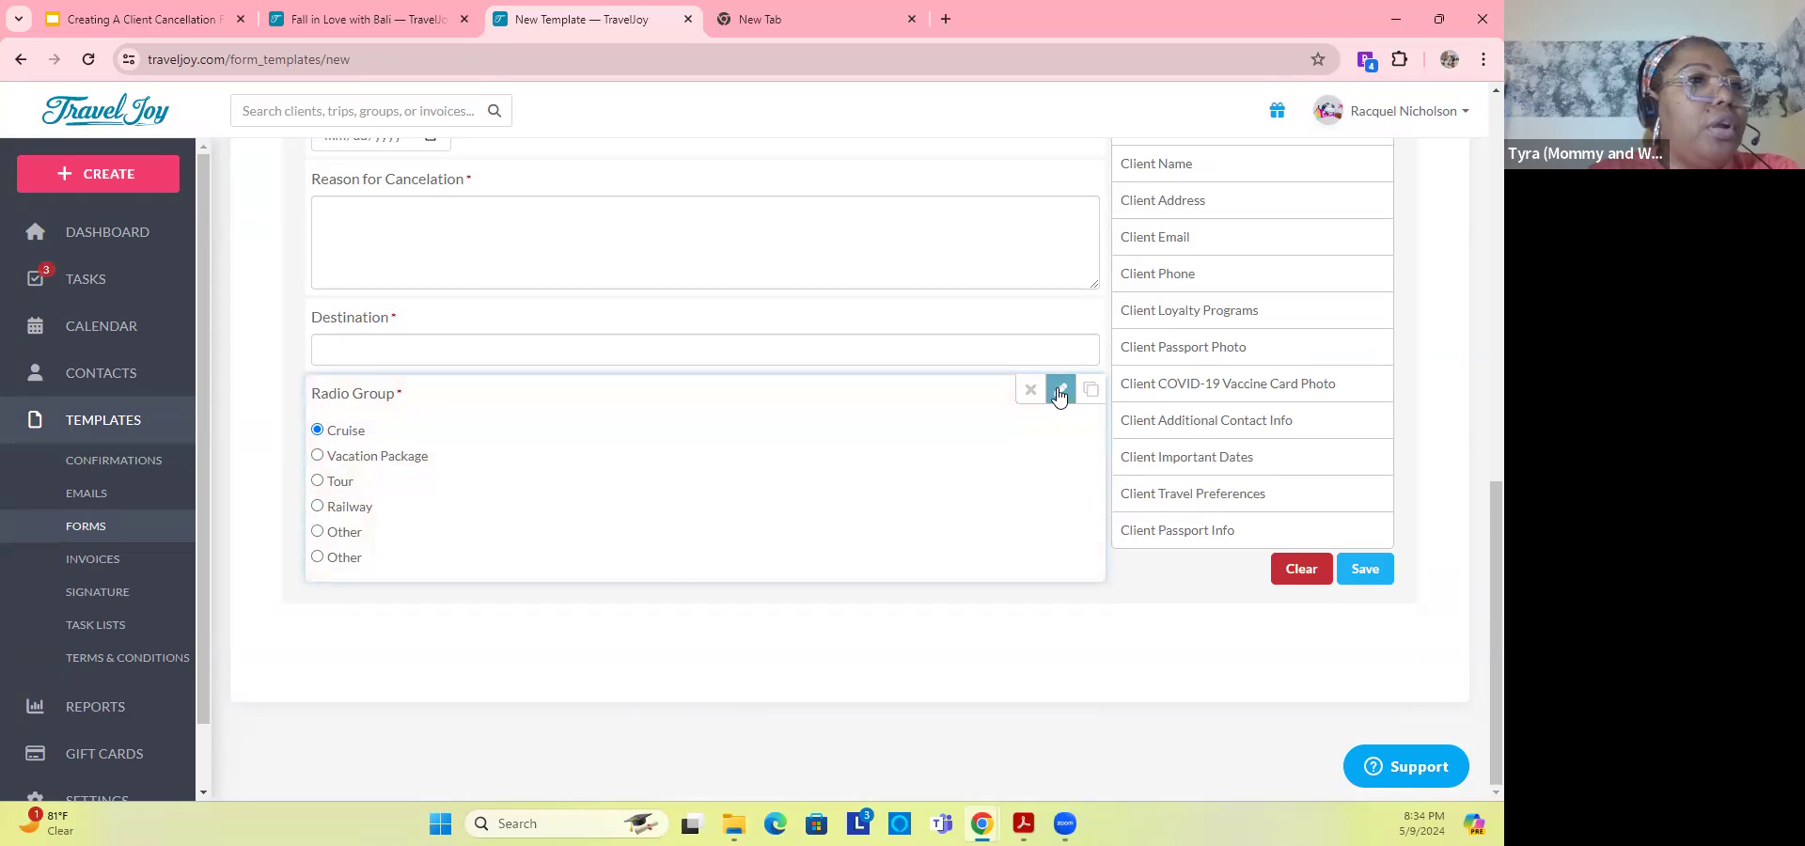
Step: Turn off the unlisted-option entry for the trip type radio group, and close its settings
click(1059, 395)
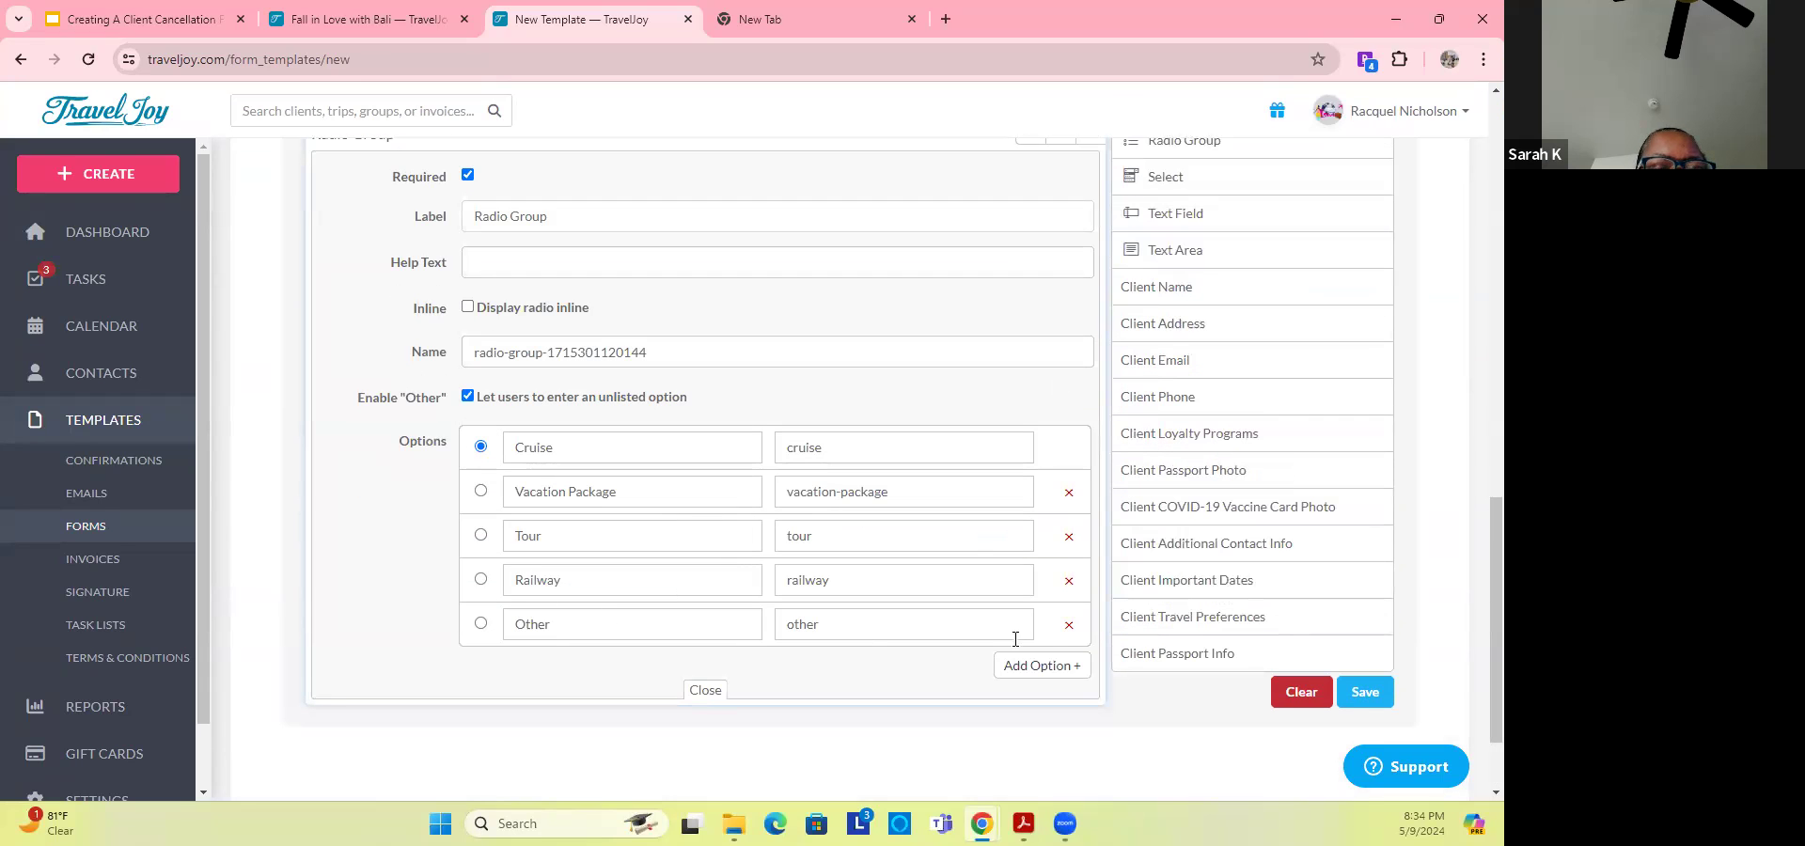
click(468, 397)
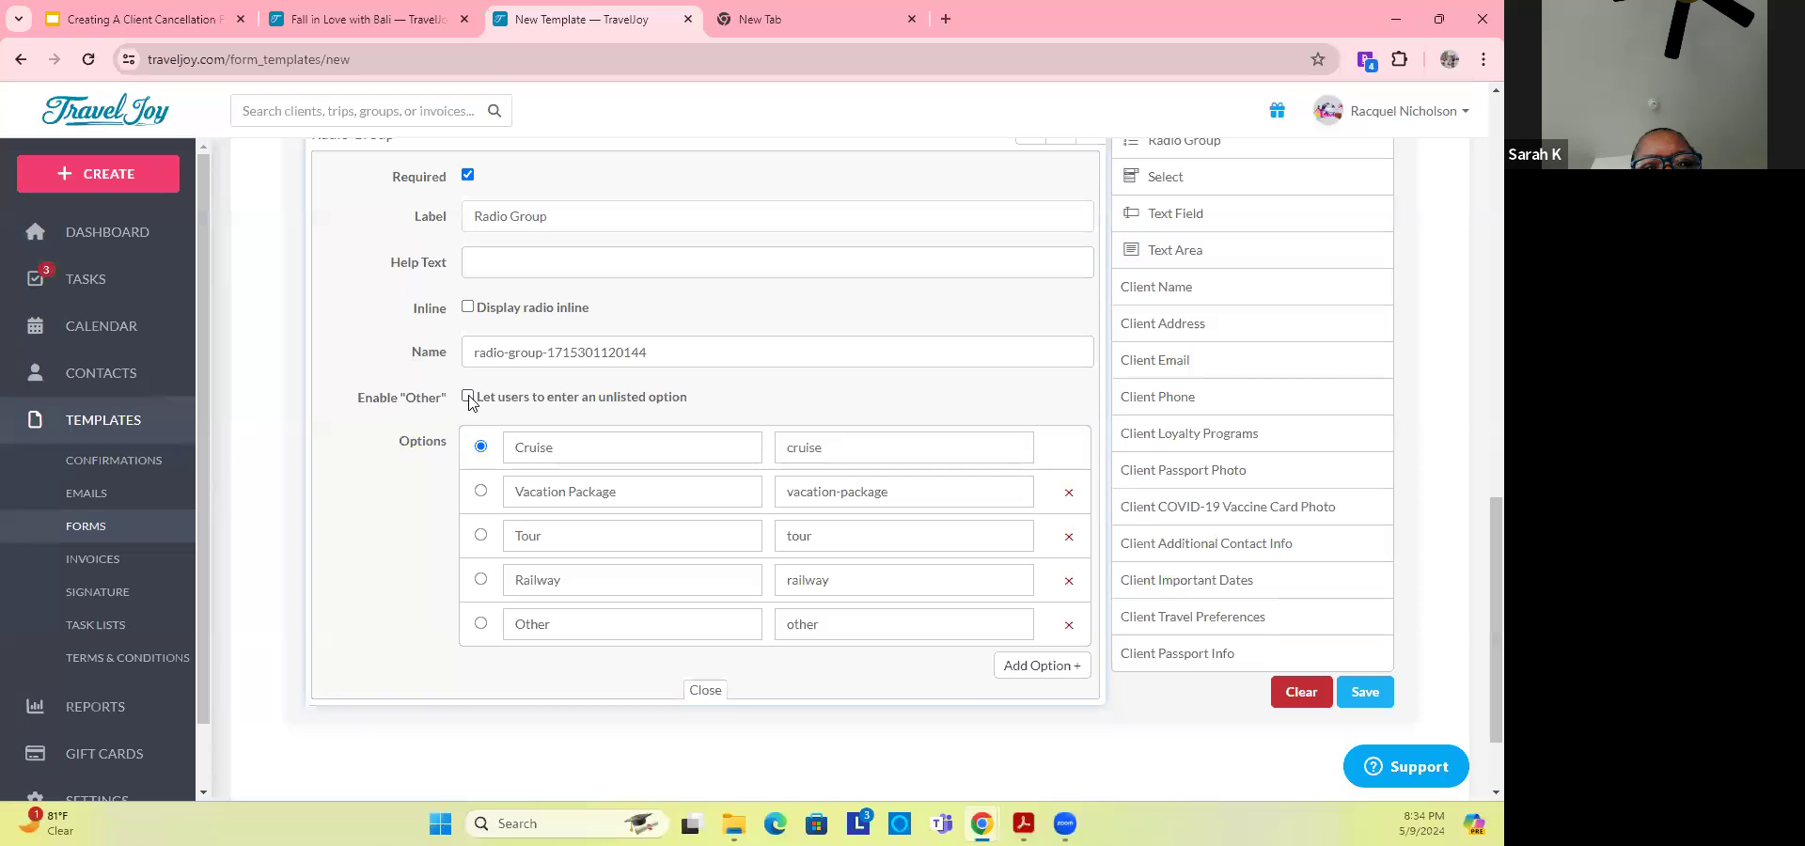
click(705, 691)
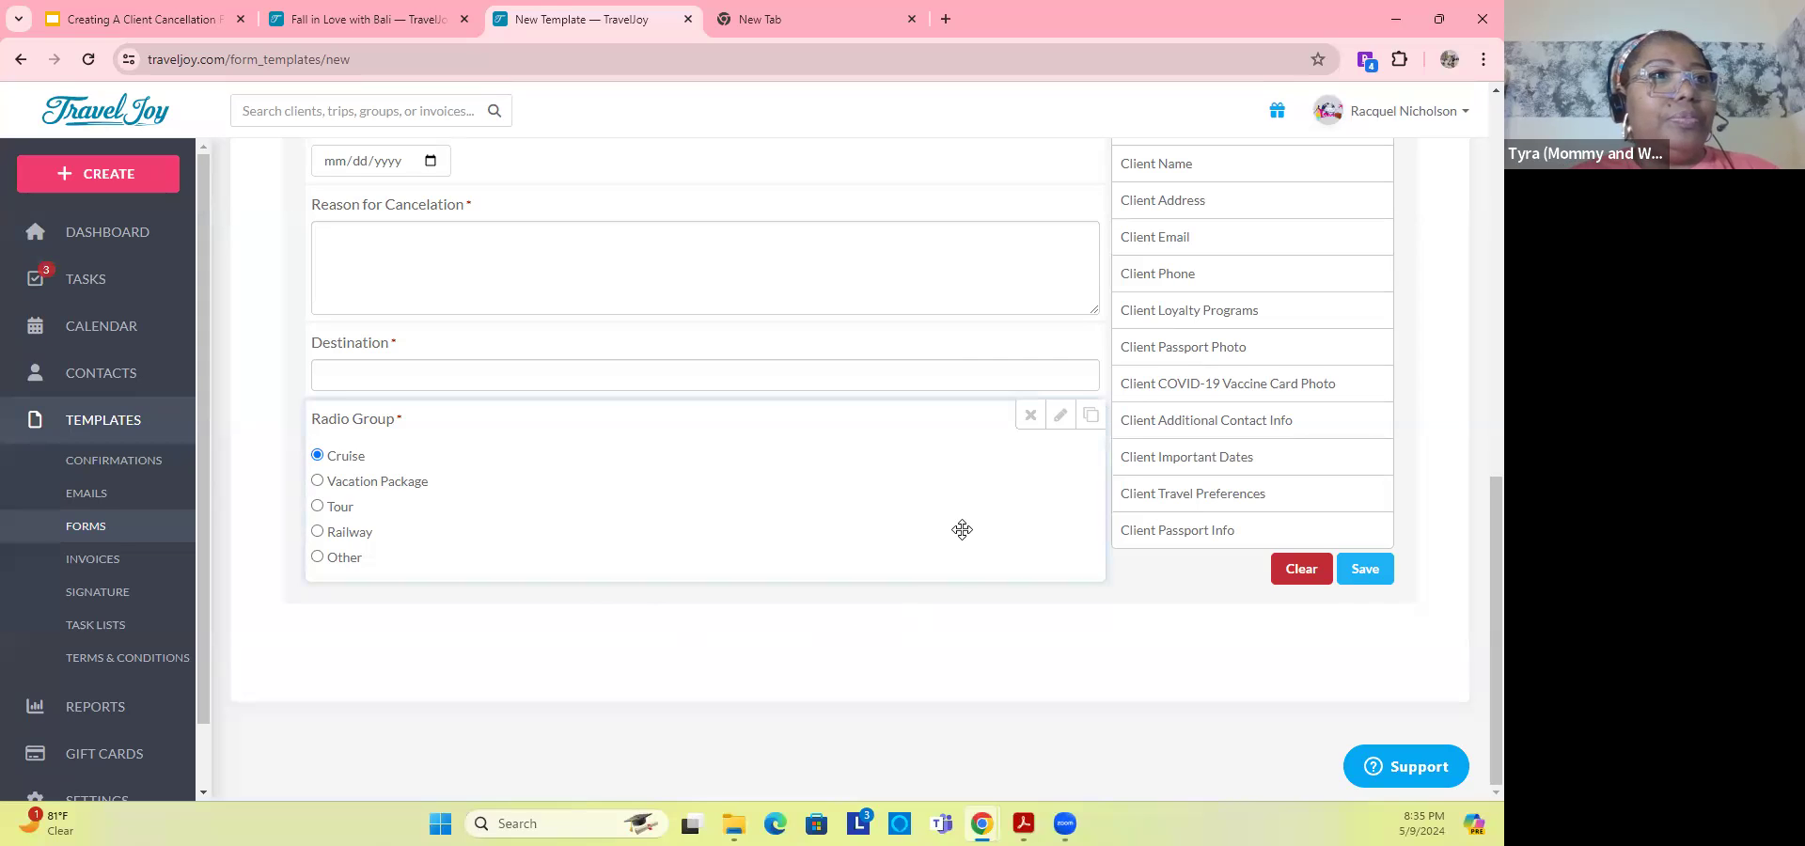
Step: Add a second Radio Group at the end of the form, below the trip type options
scroll(962, 529, up, 1)
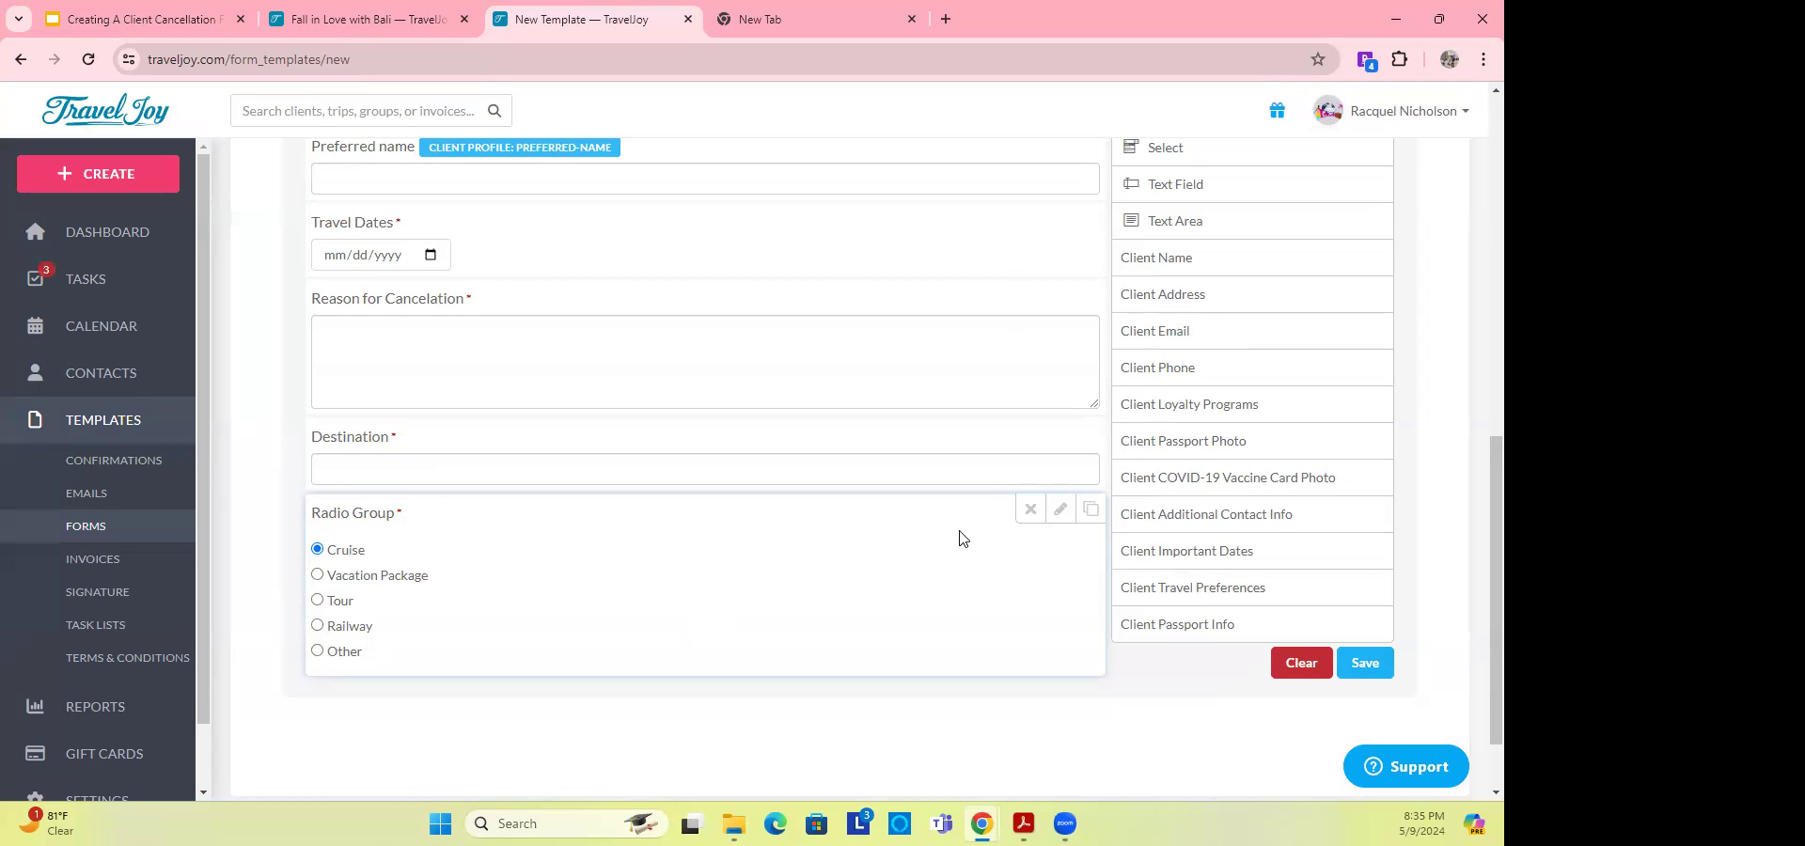
scroll(1171, 315, up, 2)
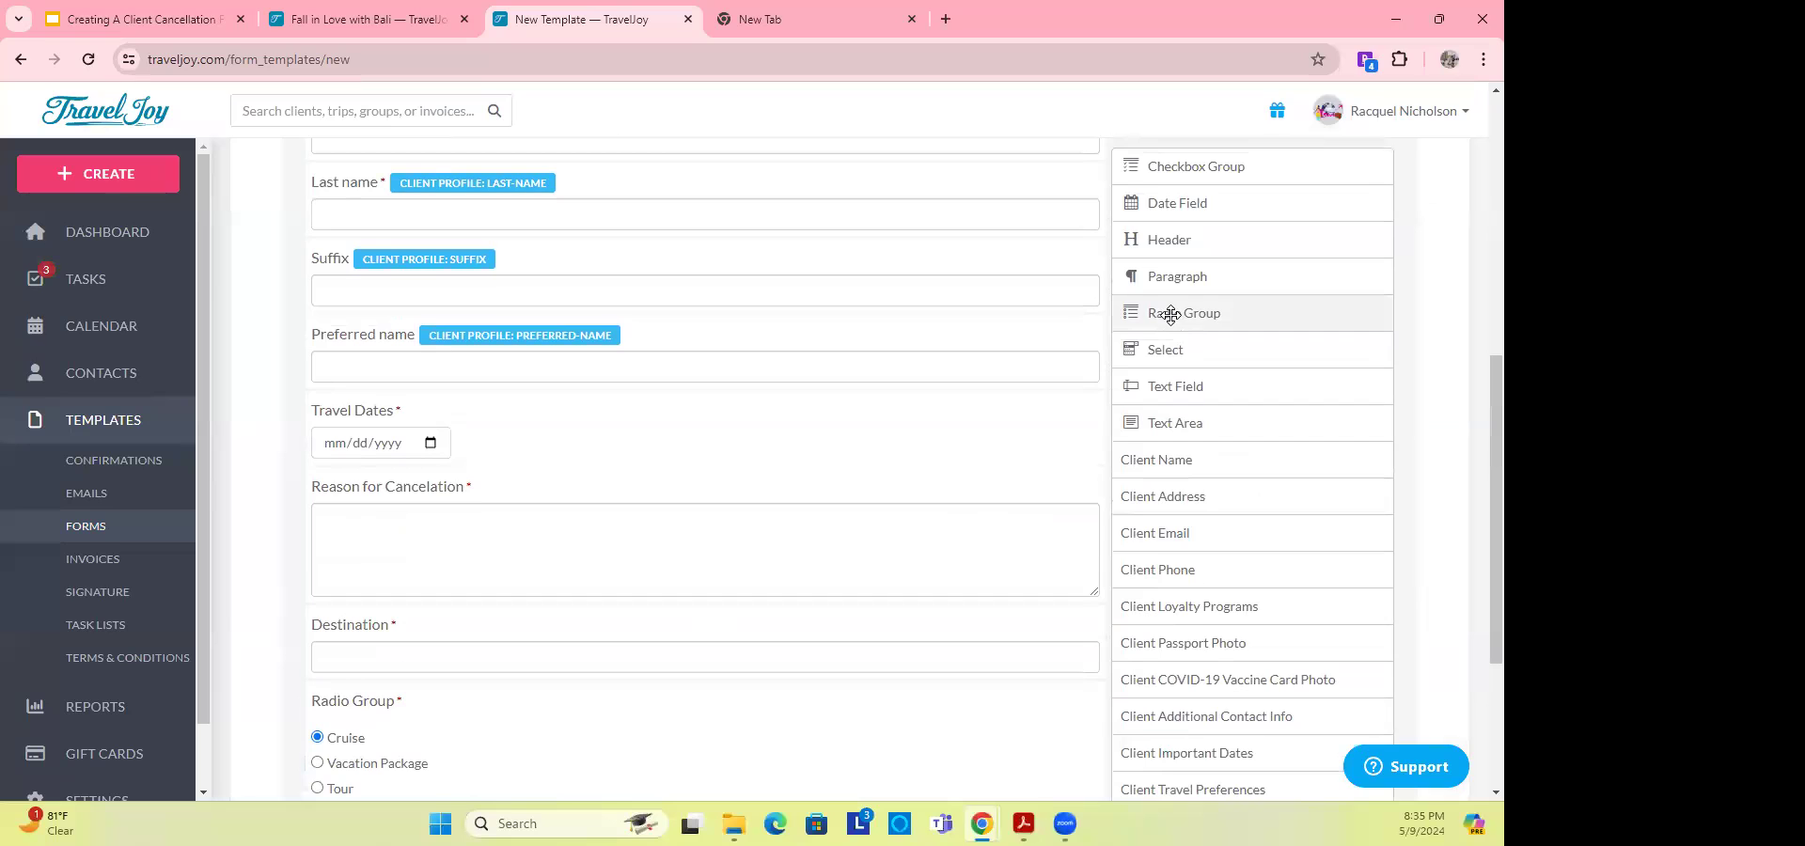
scroll(1171, 315, down, 1)
scroll(1171, 315, up, 1)
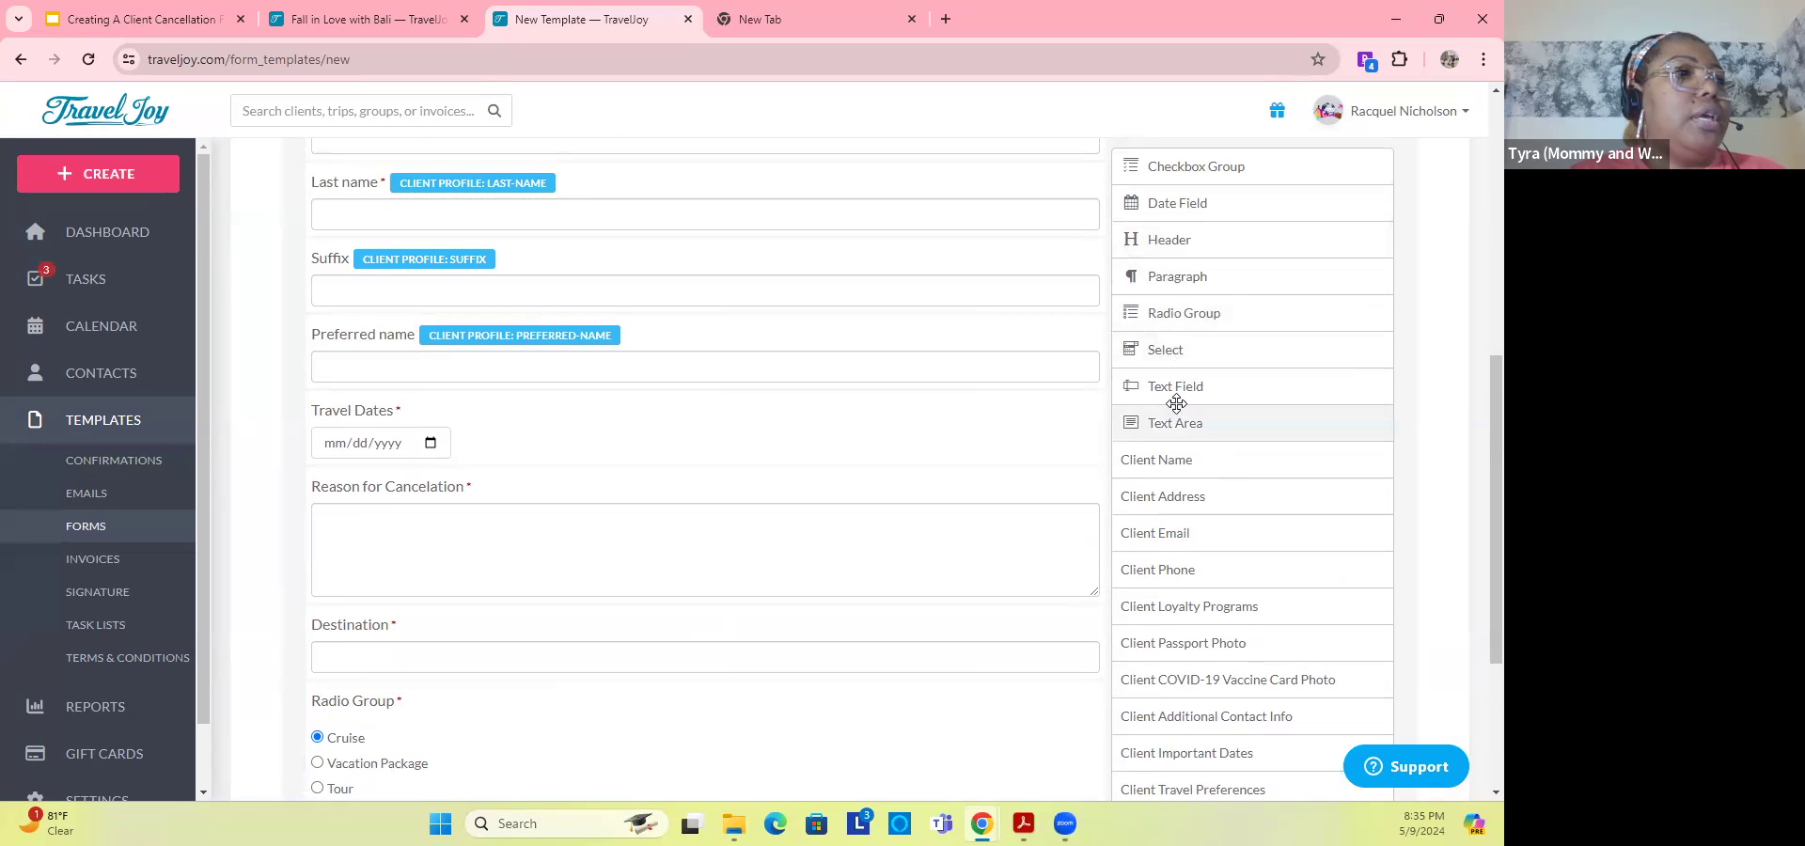
scroll(1177, 403, down, 1)
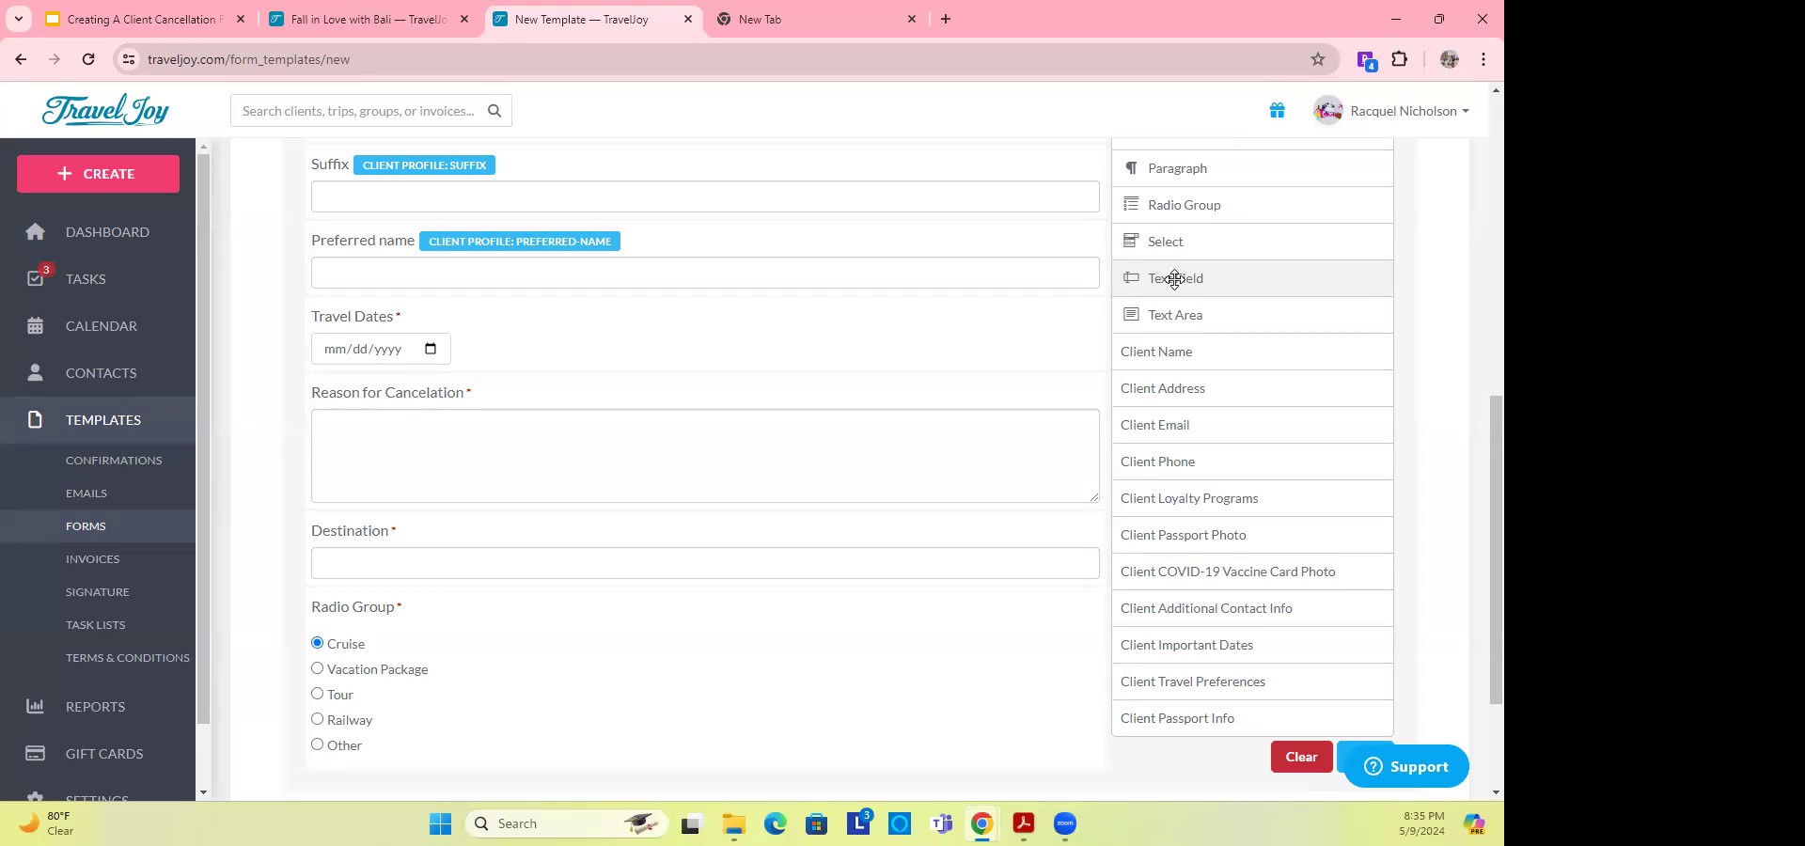
scroll(1174, 279, up, 1)
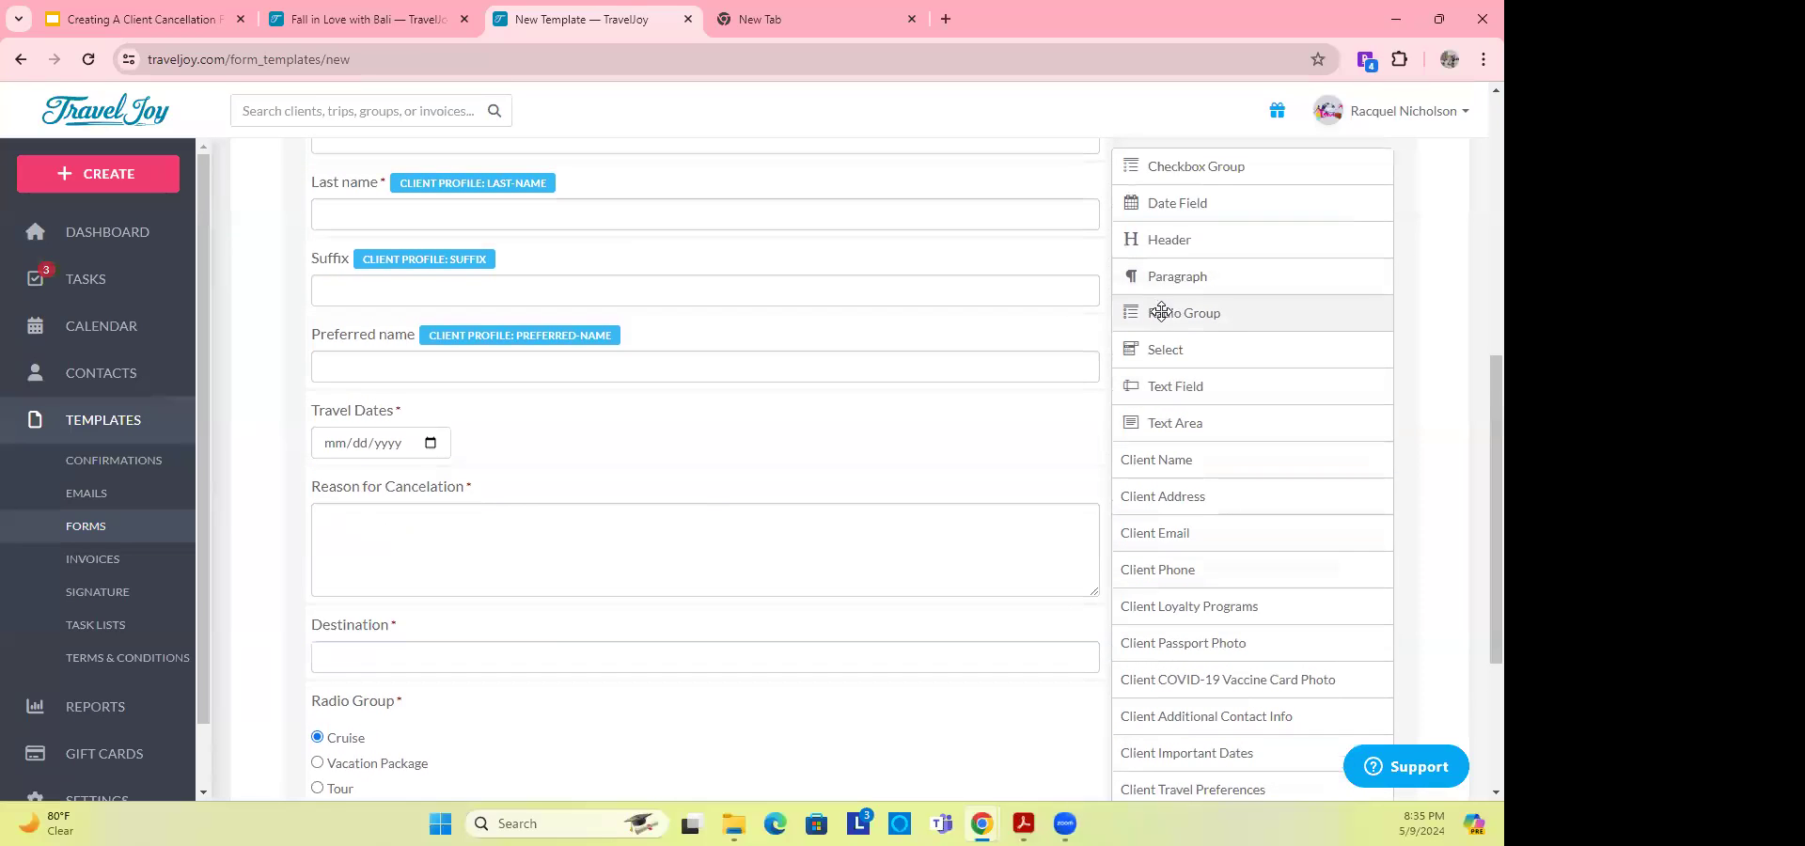
drag(1162, 311, 724, 625)
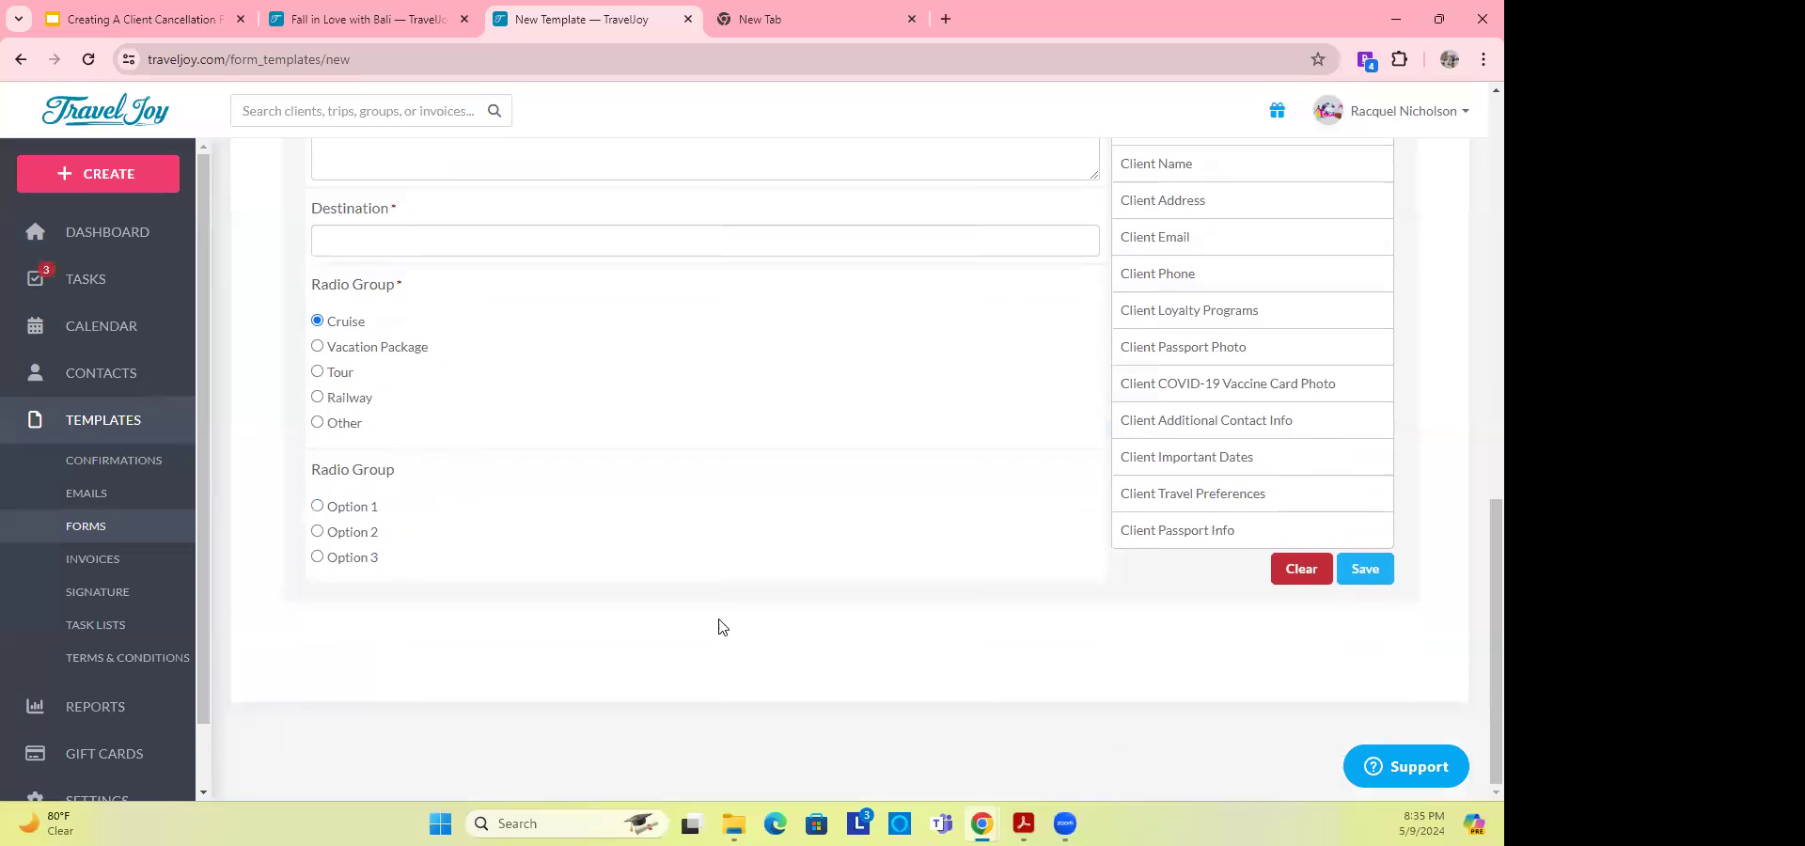
Step: Relabel the new radio group "Did you purchased Travel Insurance"
click(1060, 465)
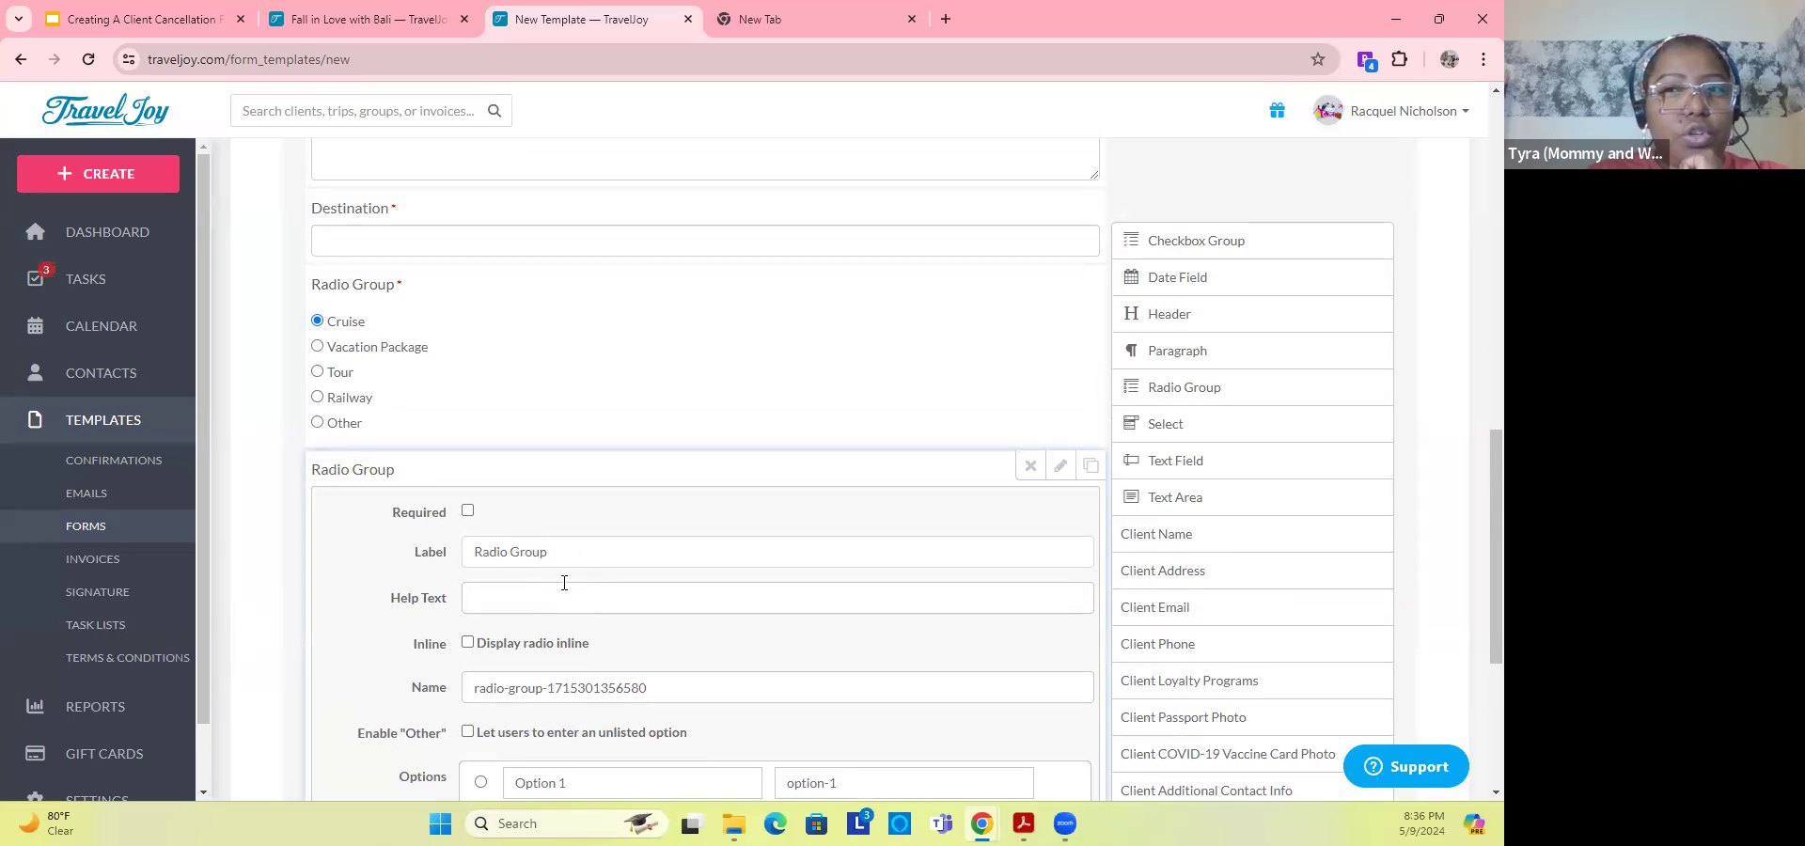
drag(551, 554, 464, 552)
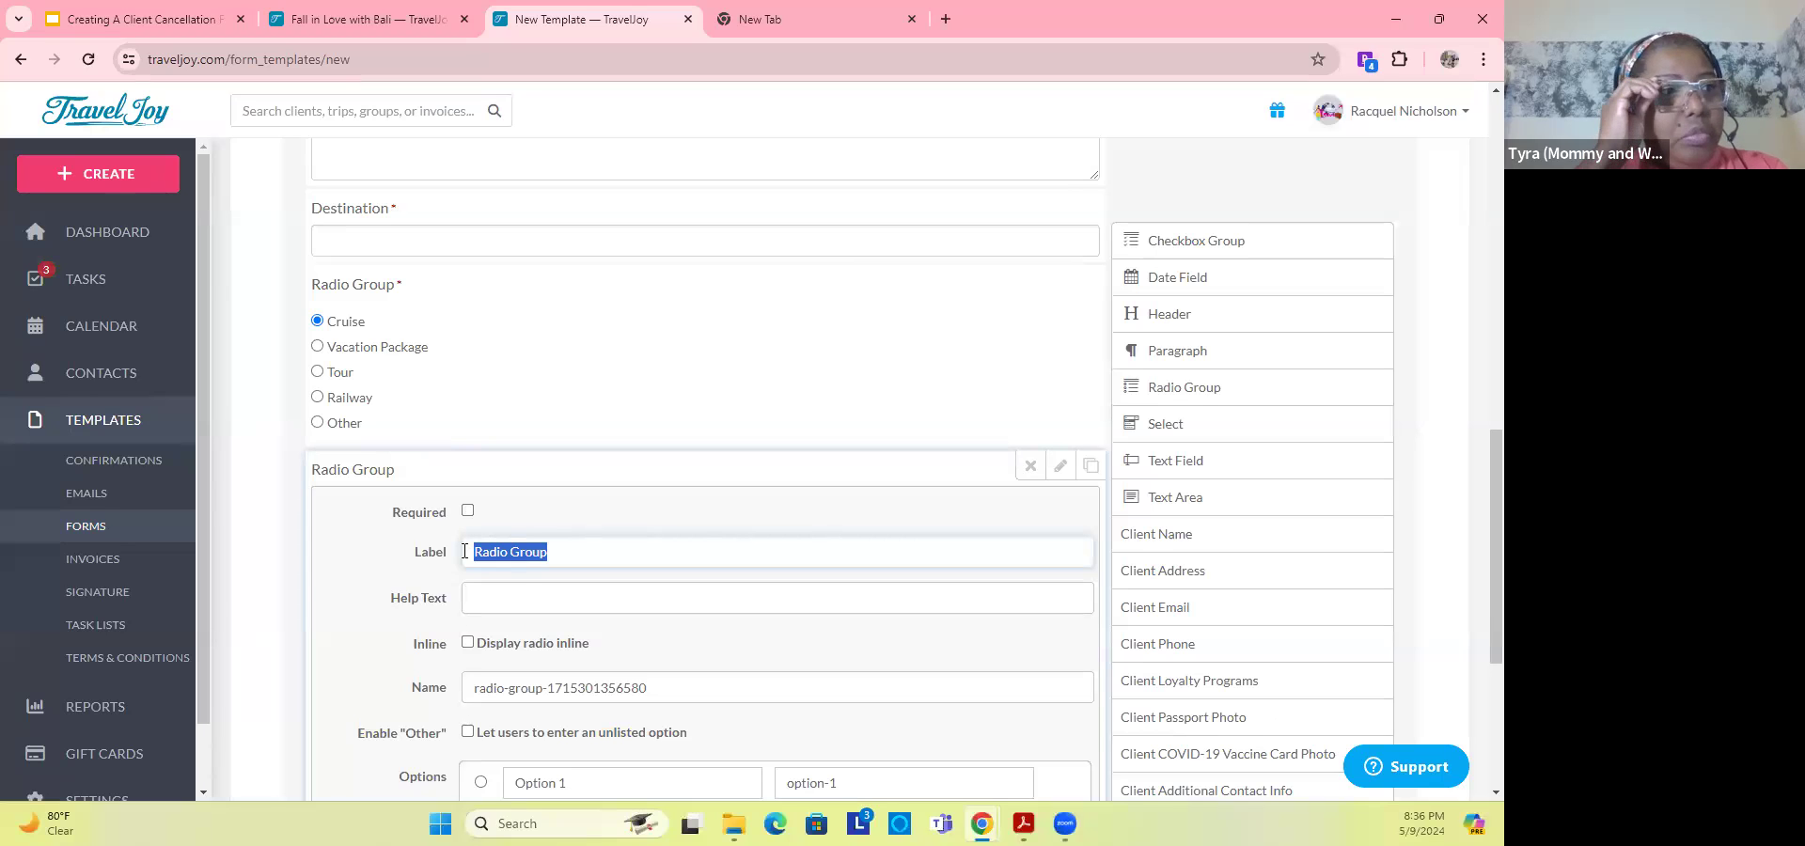
text(Di)
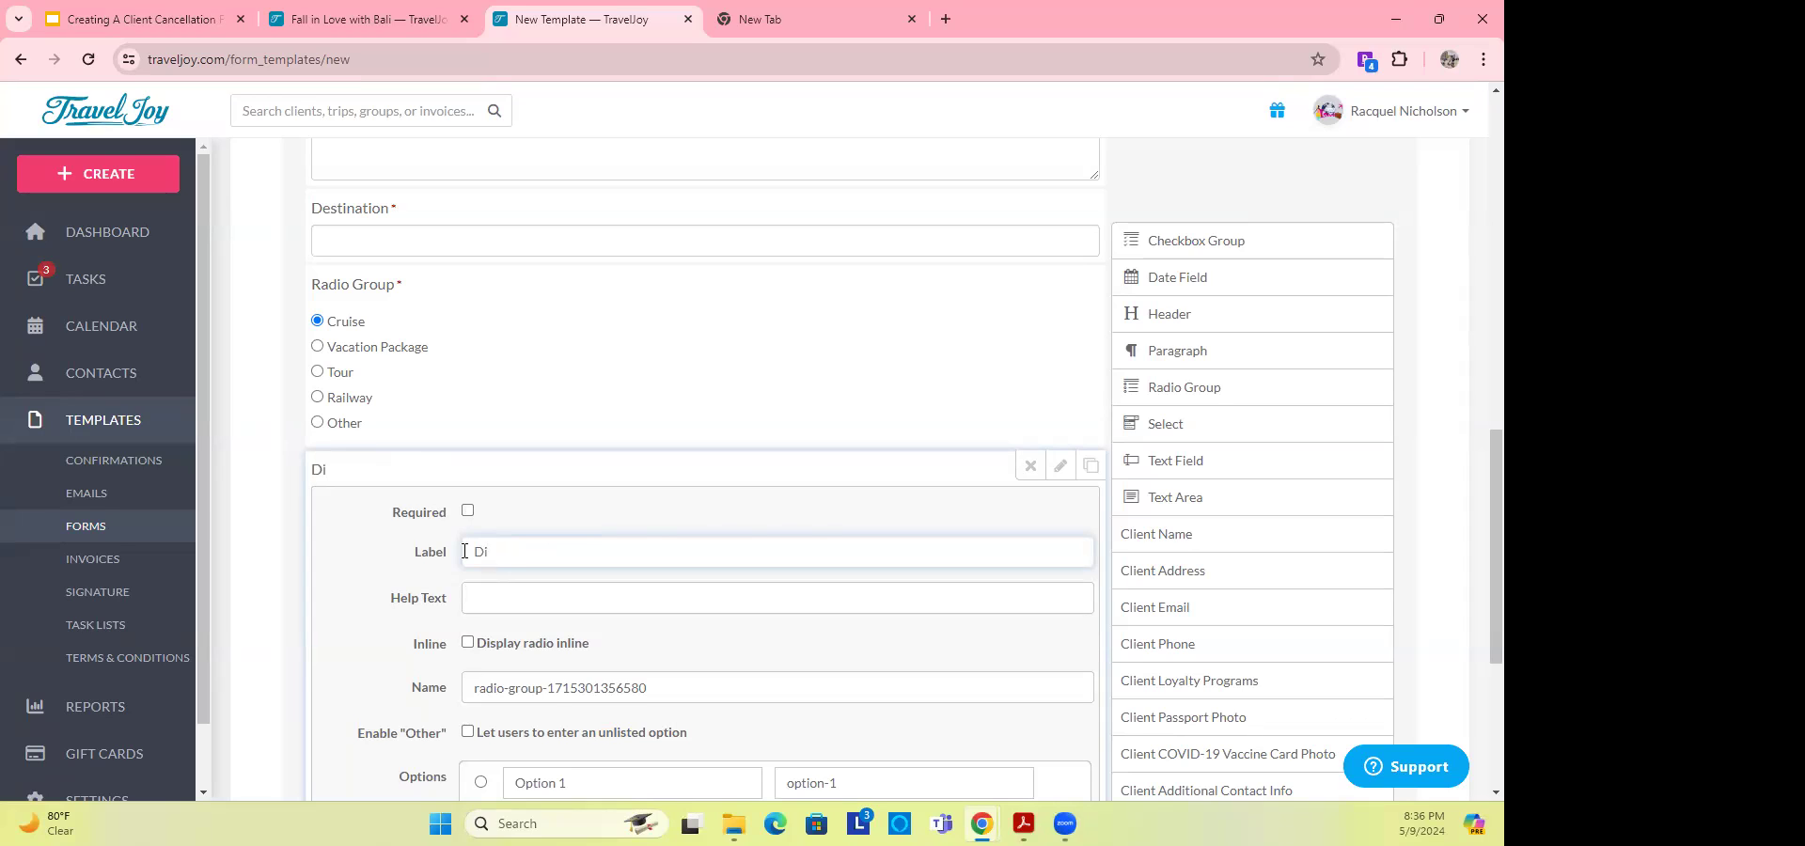
text(d)
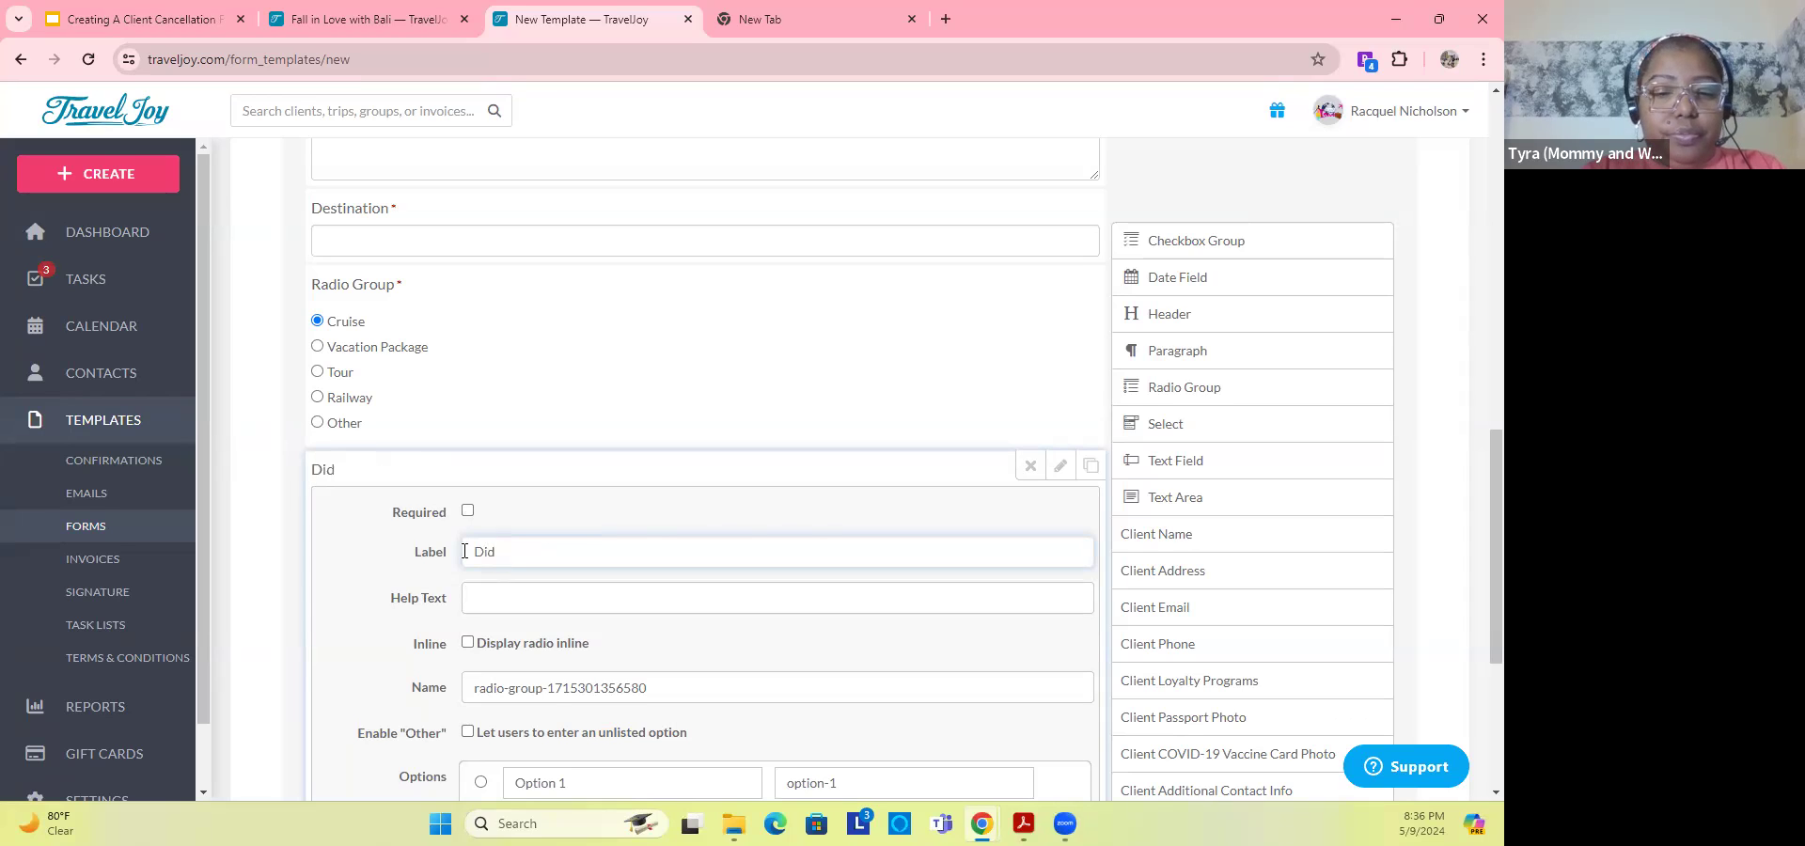
text( you purchased)
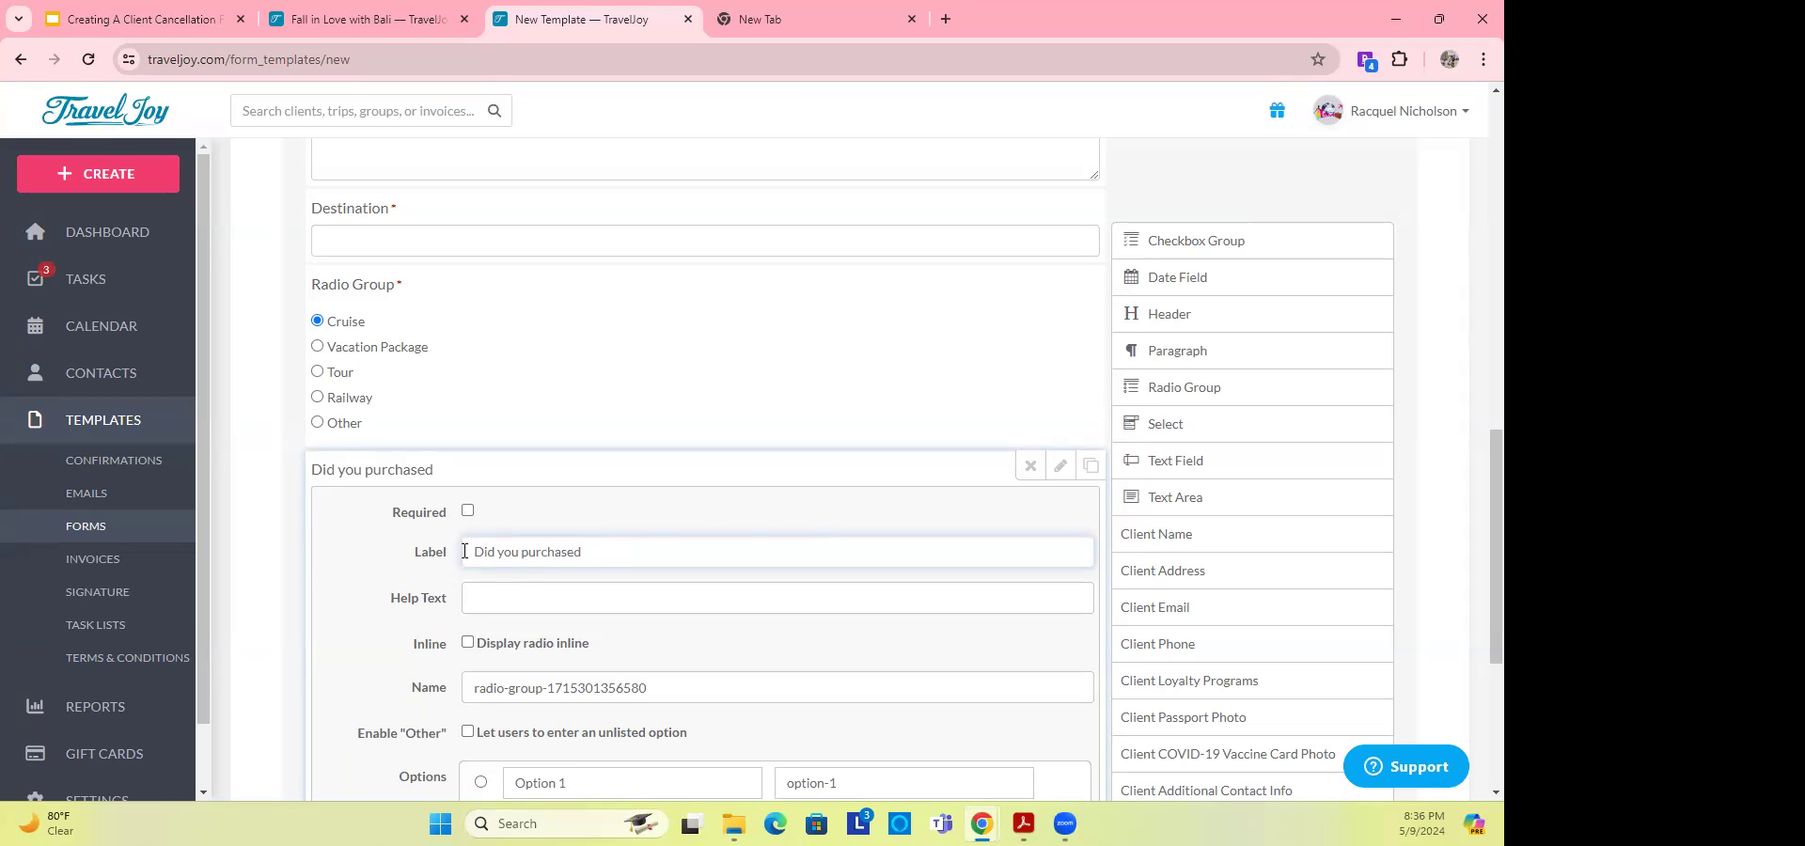
text( Trave)
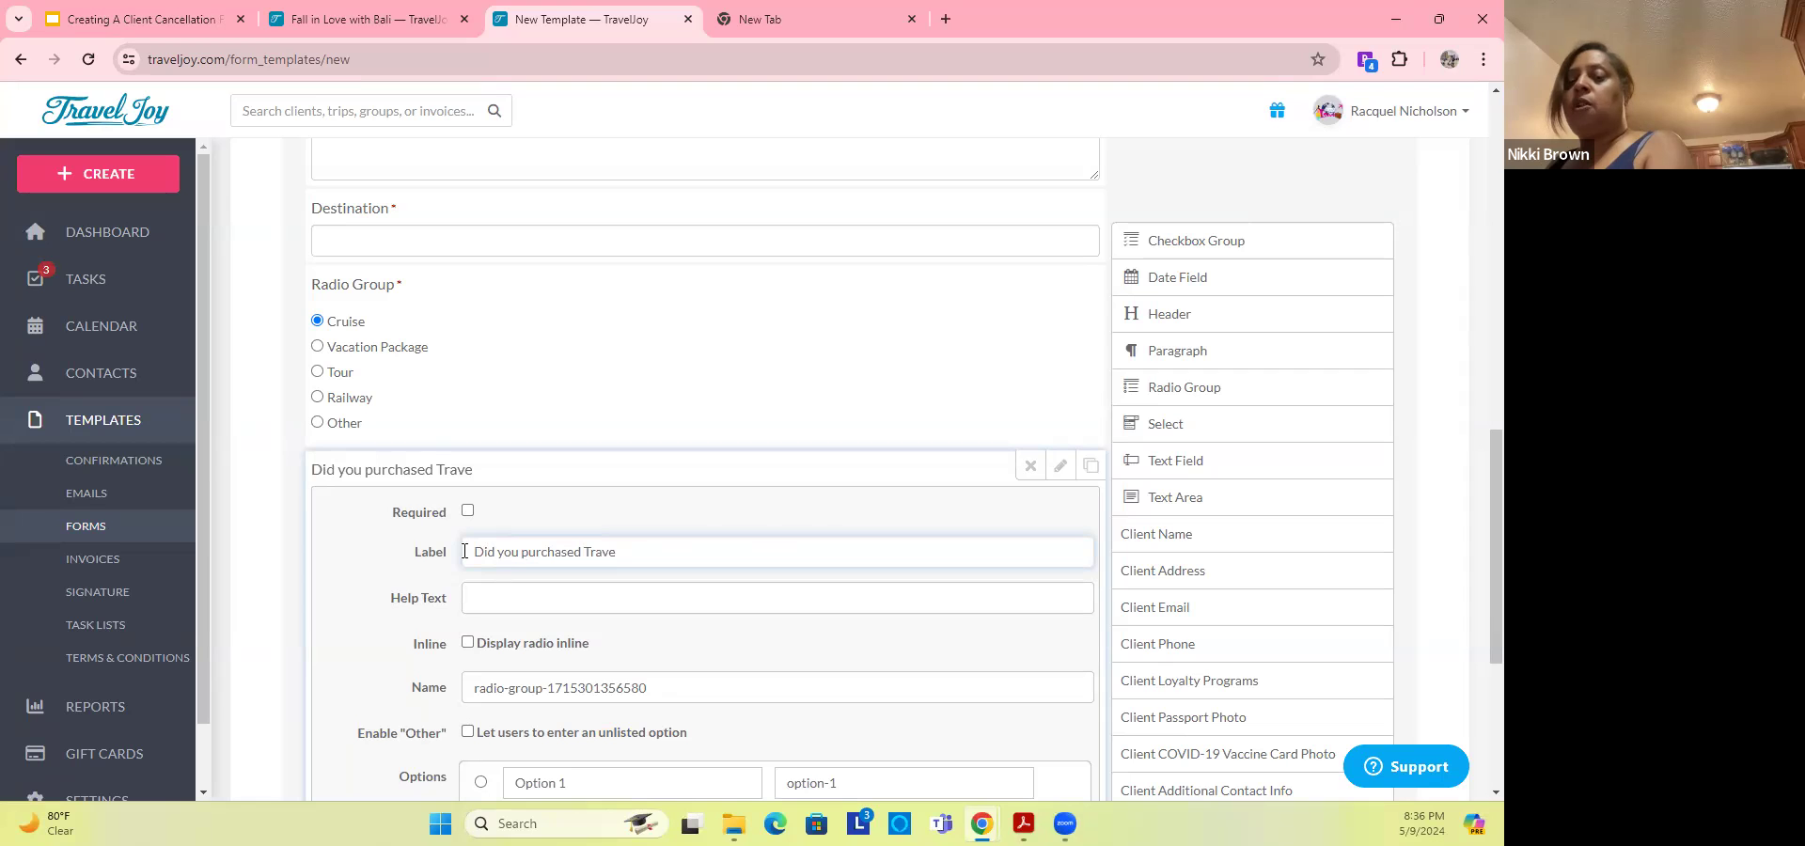
text(l Ins)
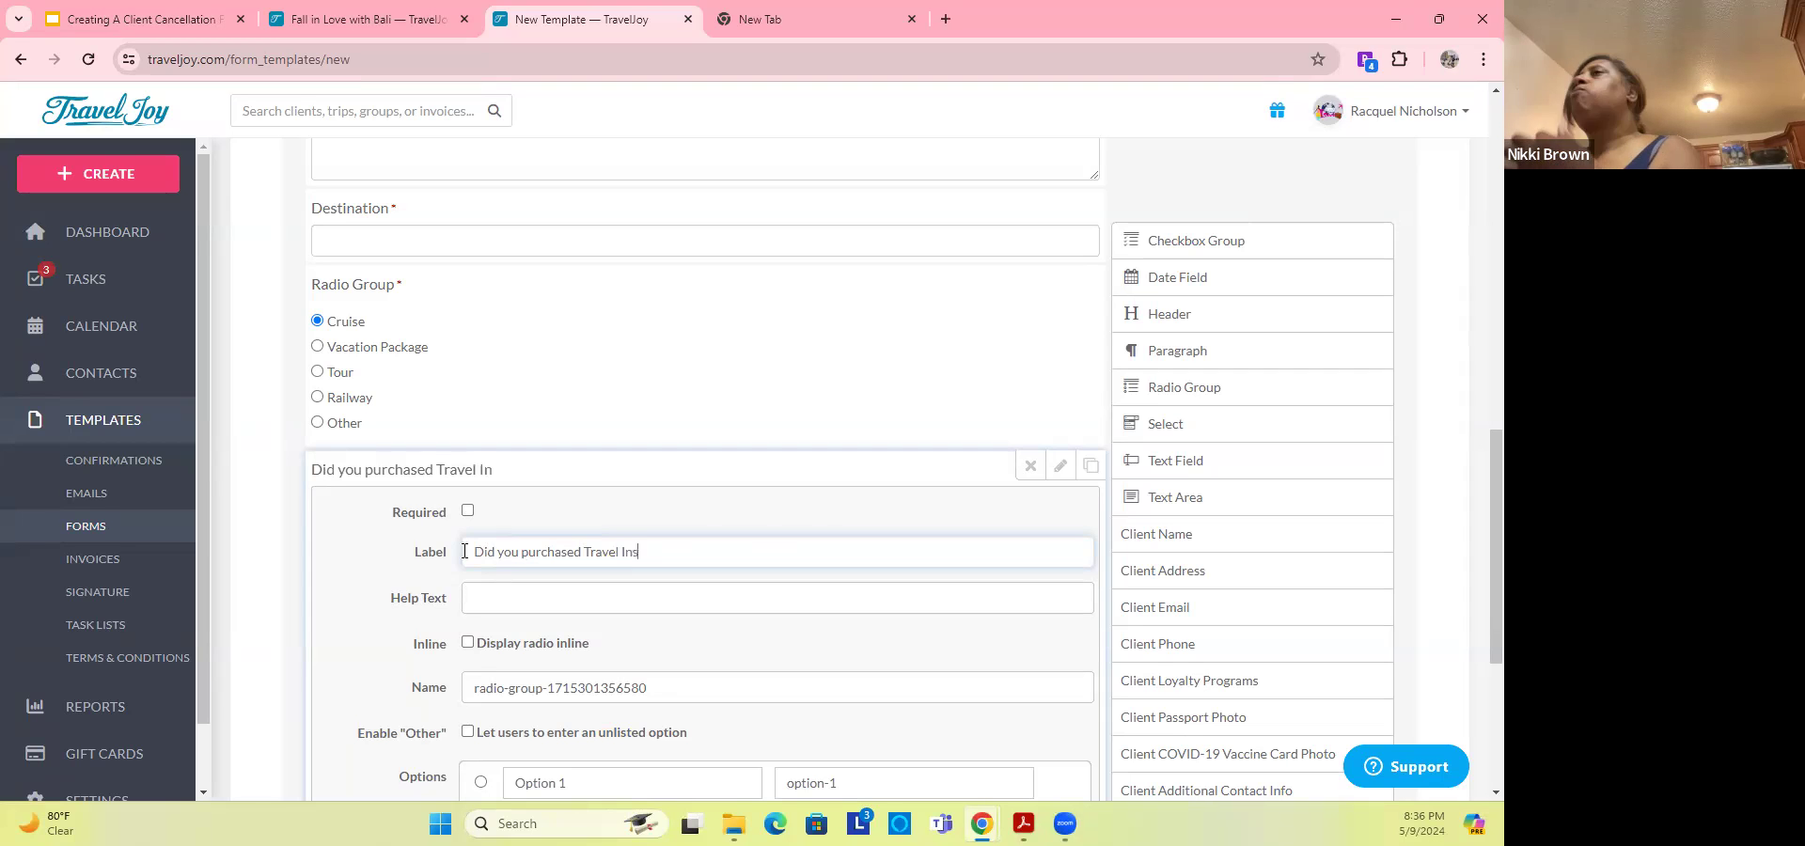
text(urance)
Step: Label the first travel insurance option "Yes, I purchased insurance through (Your agency name)"
scroll(537, 619, down, 4)
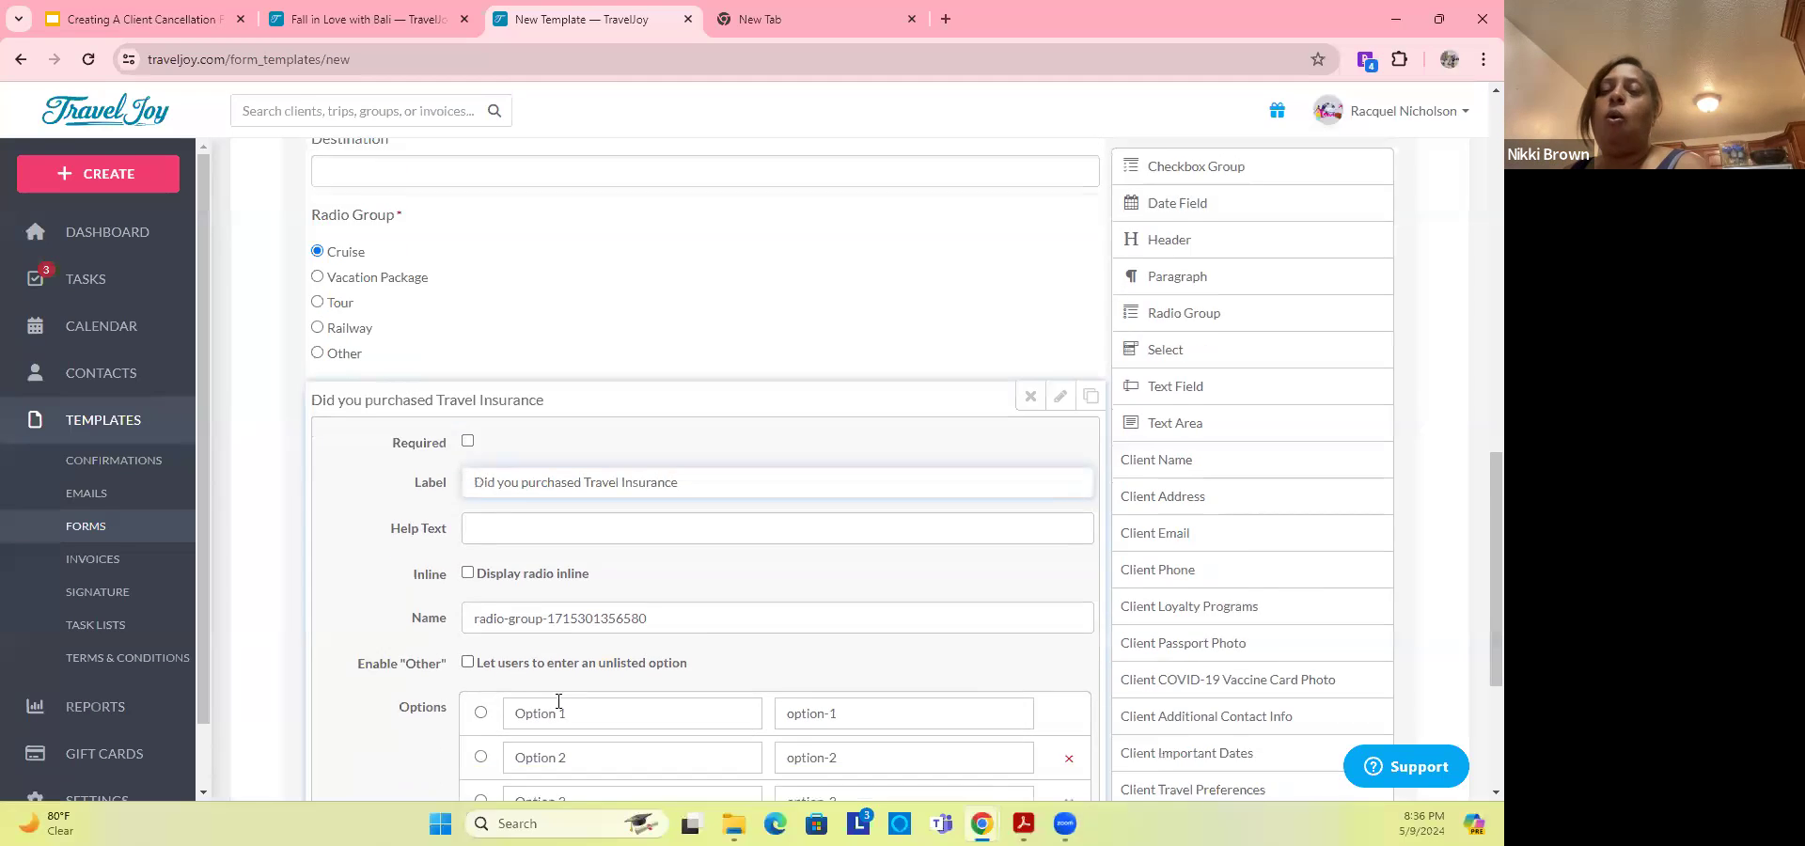
scroll(538, 618, down, 1)
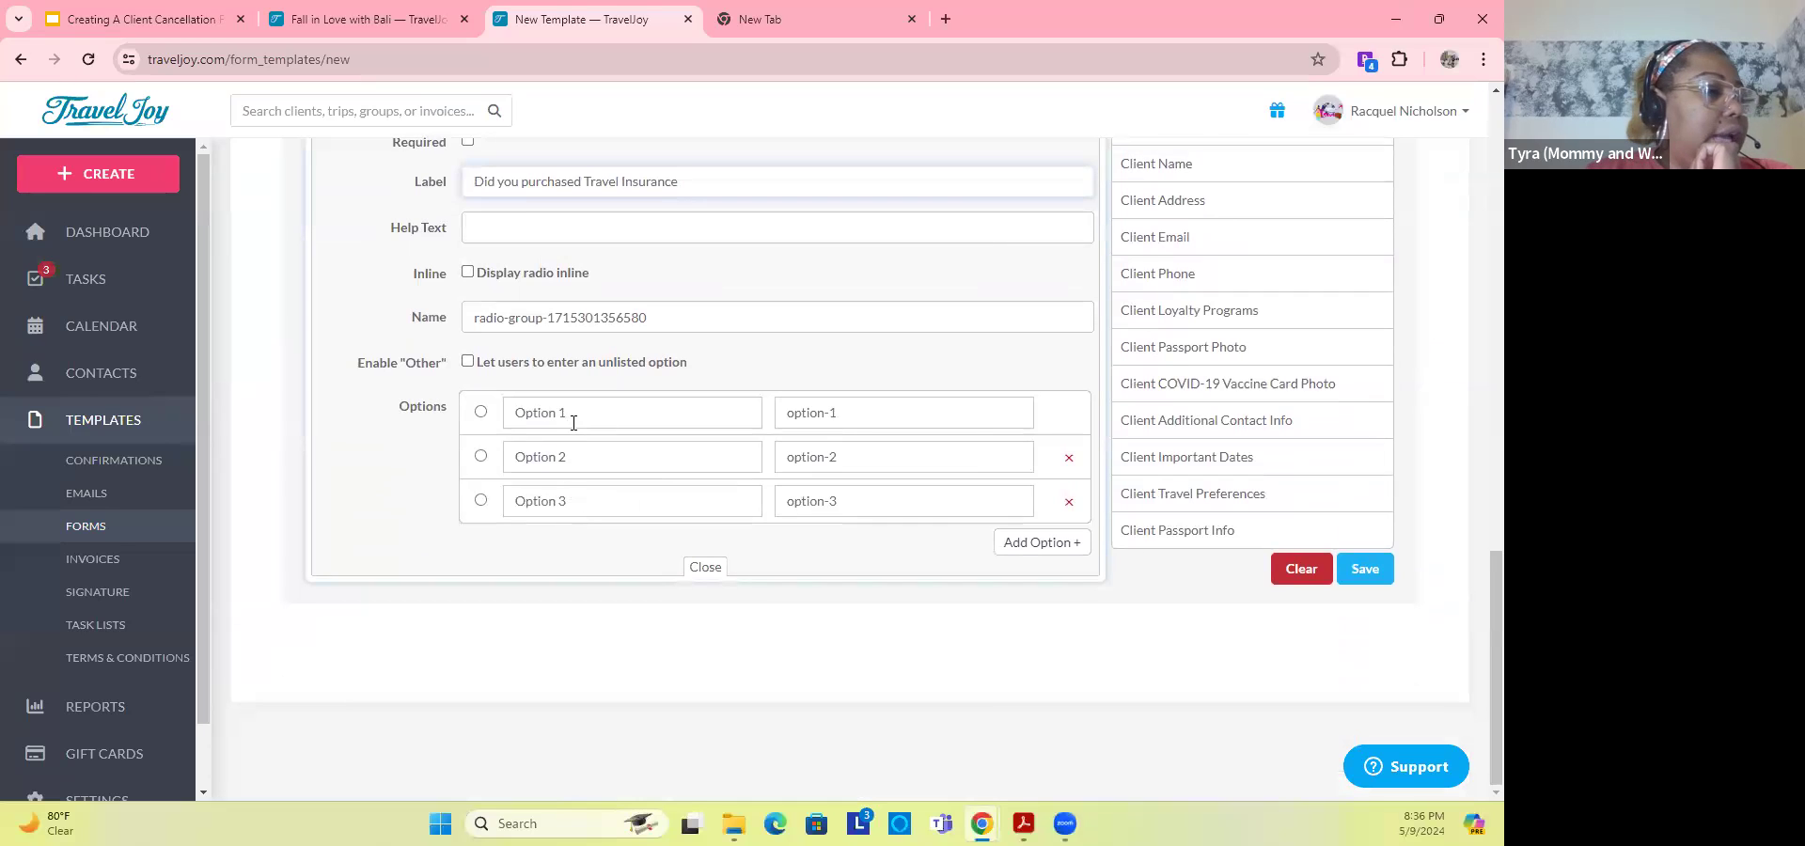
drag(558, 415, 489, 415)
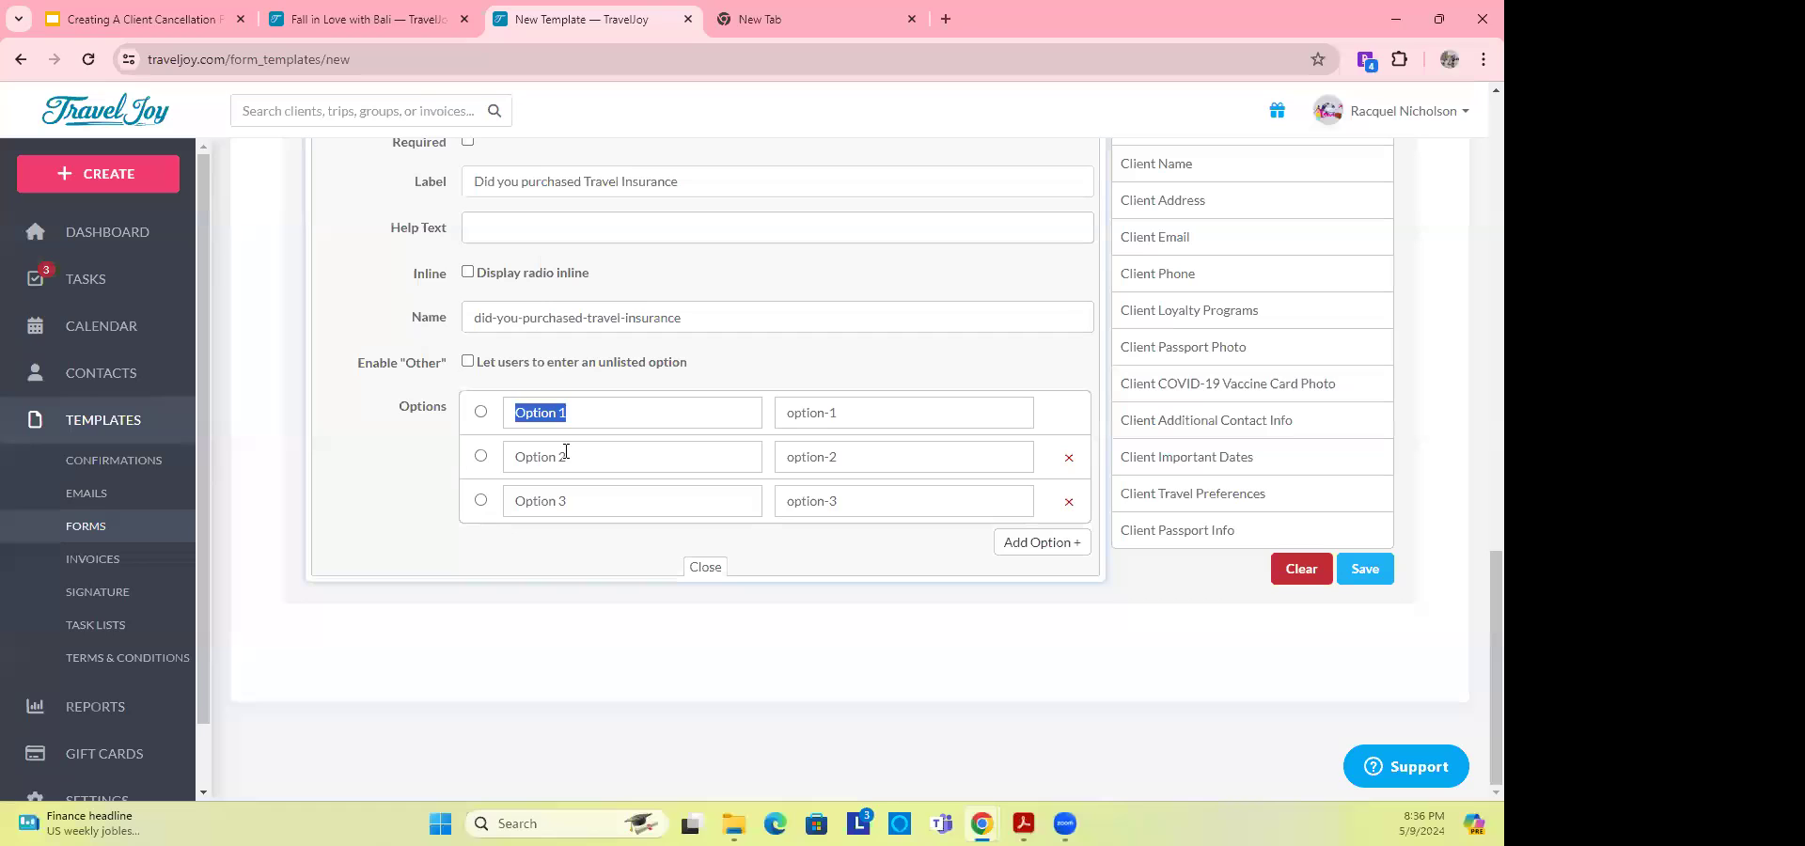
text(Yes,)
text(I)
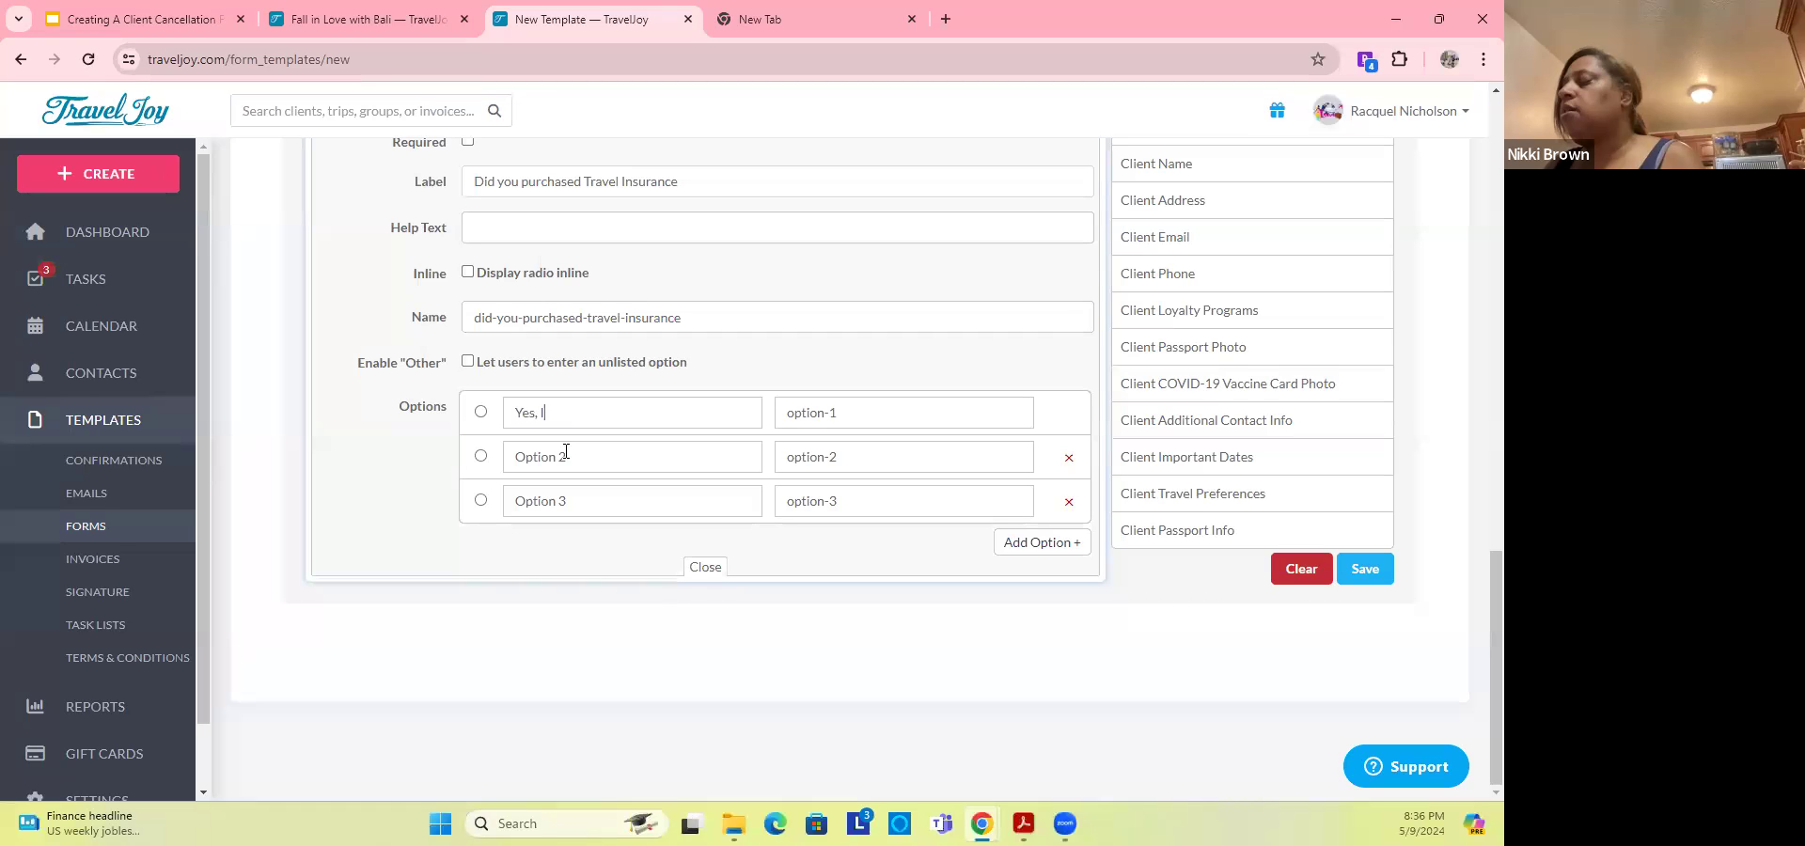
text( purchased)
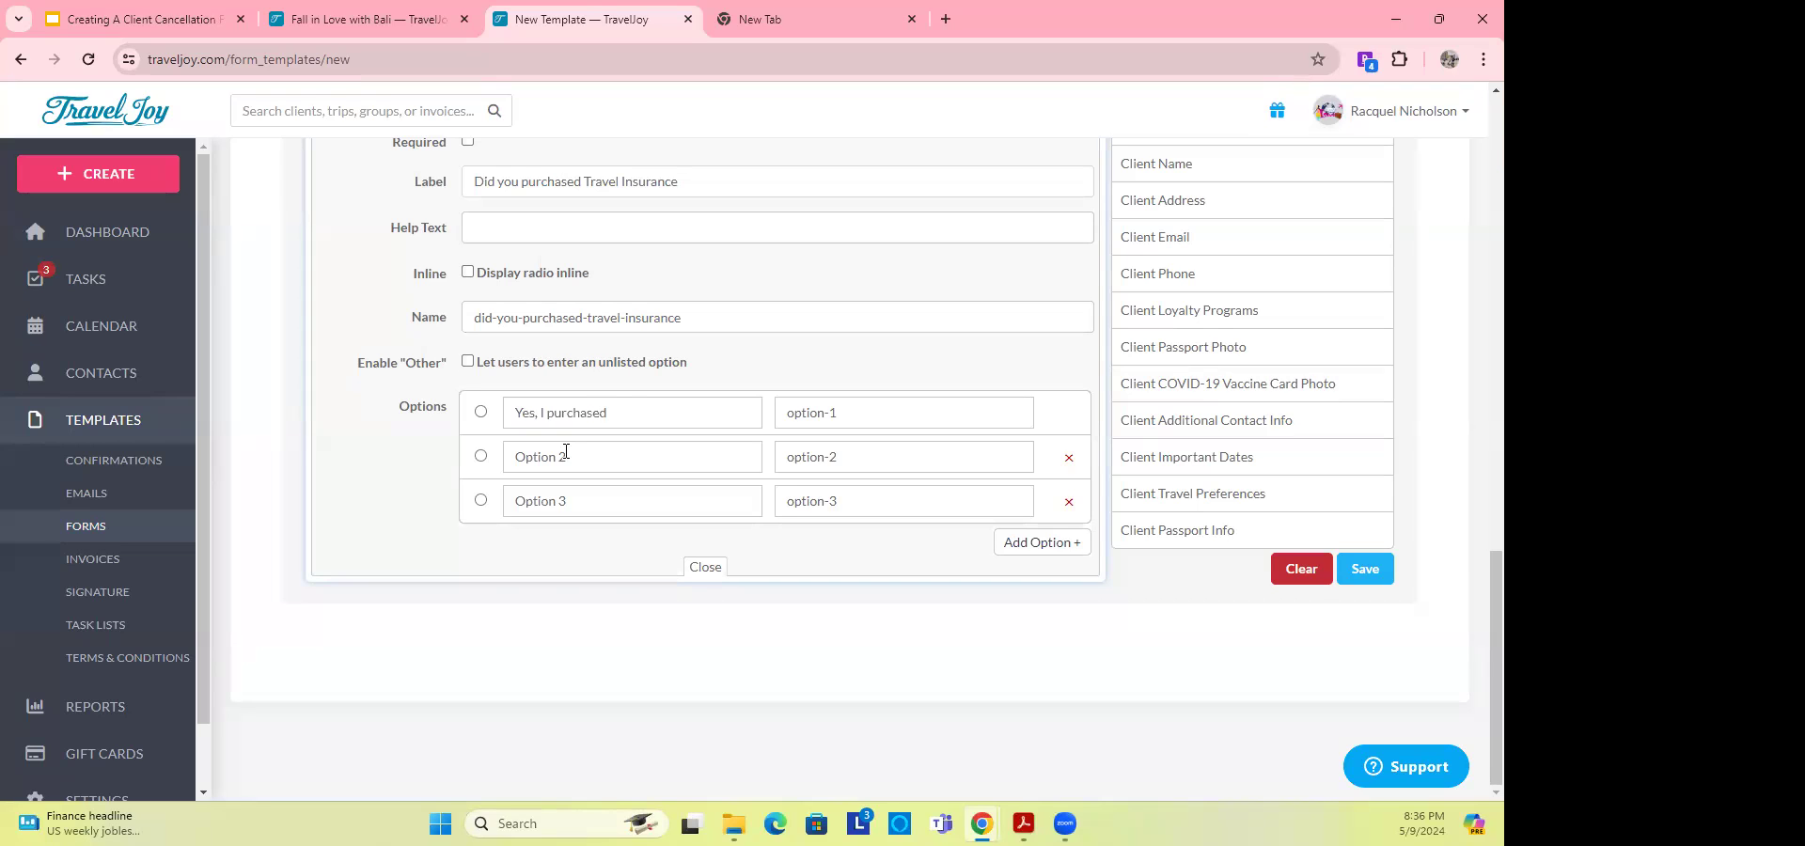
text( insurance)
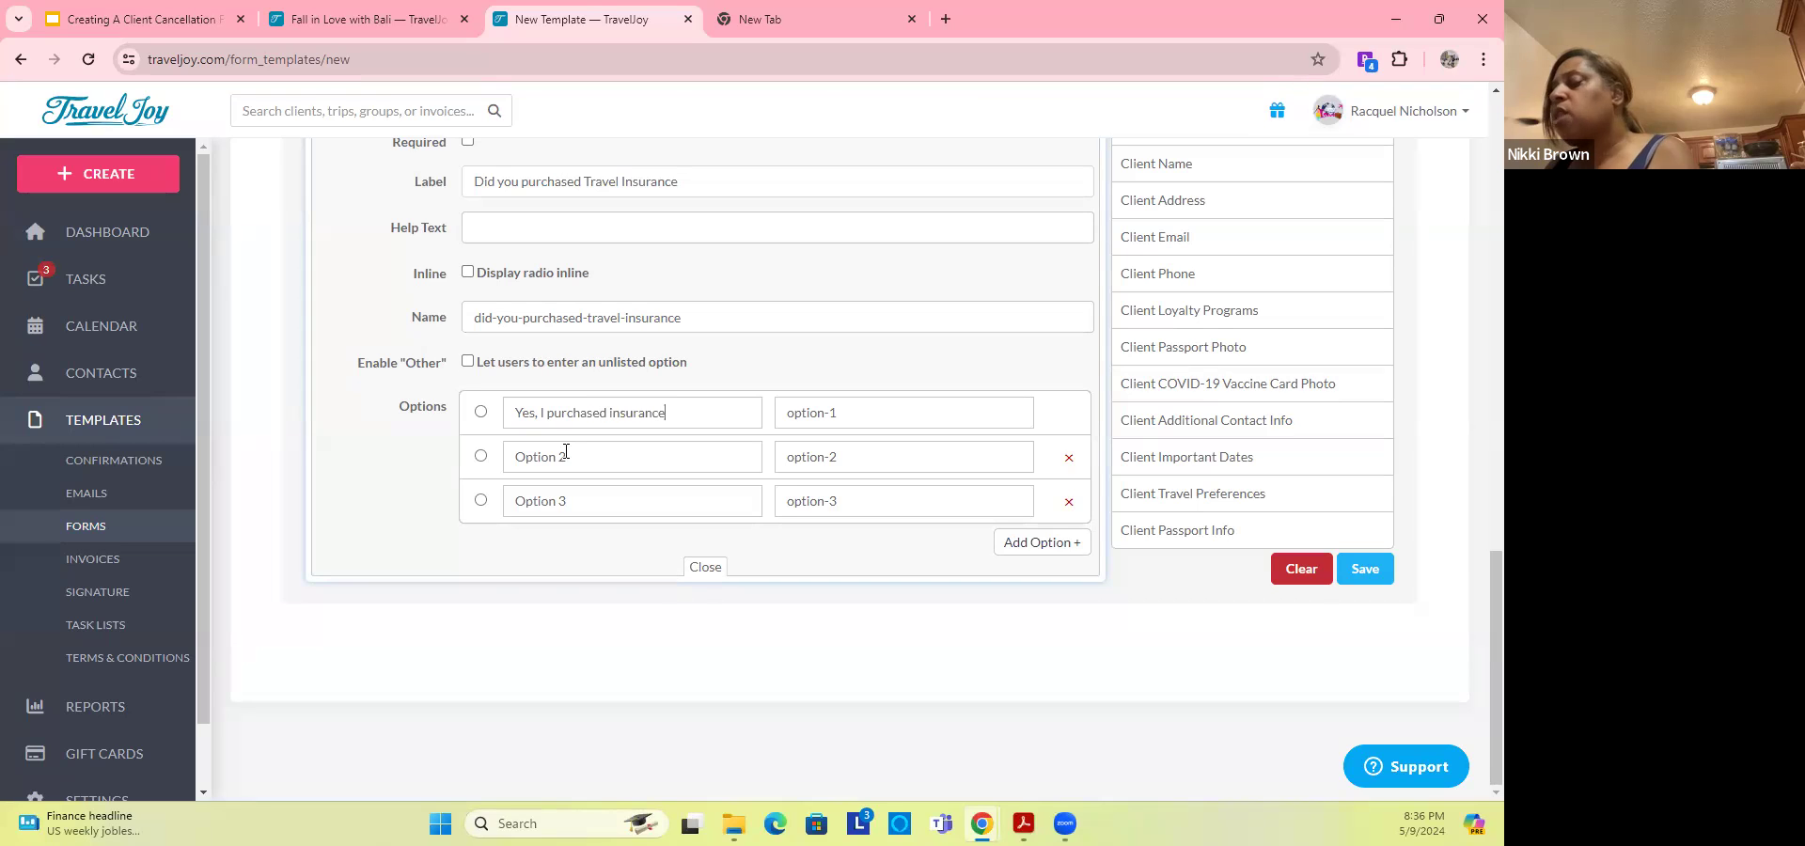
text( through )
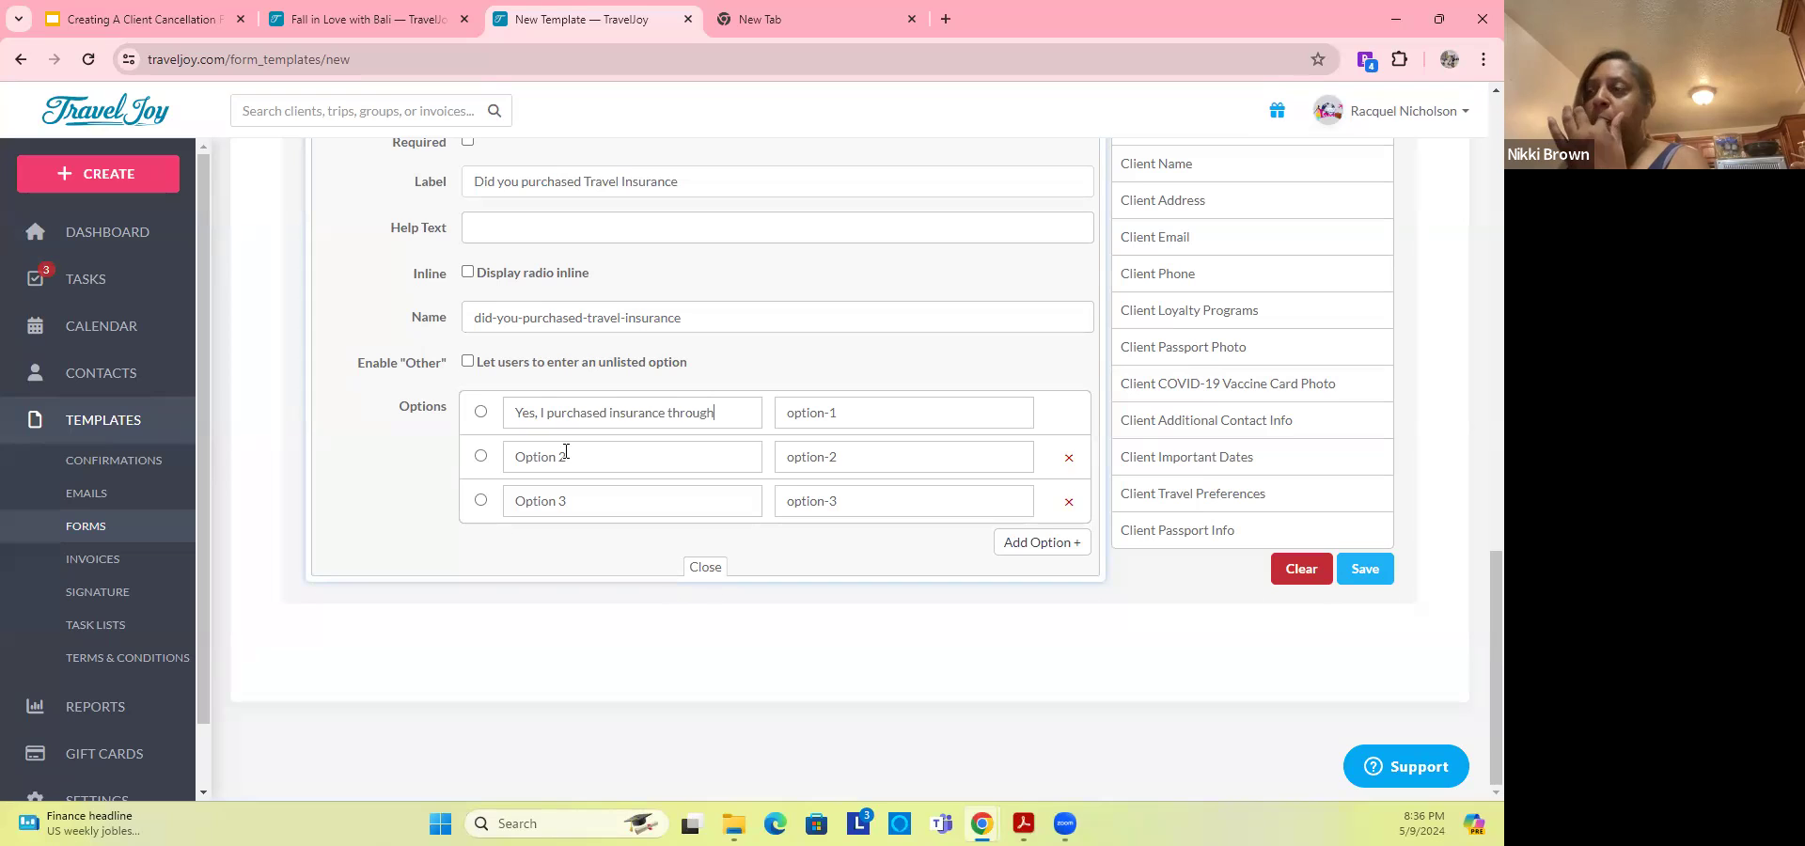
text((Your a)
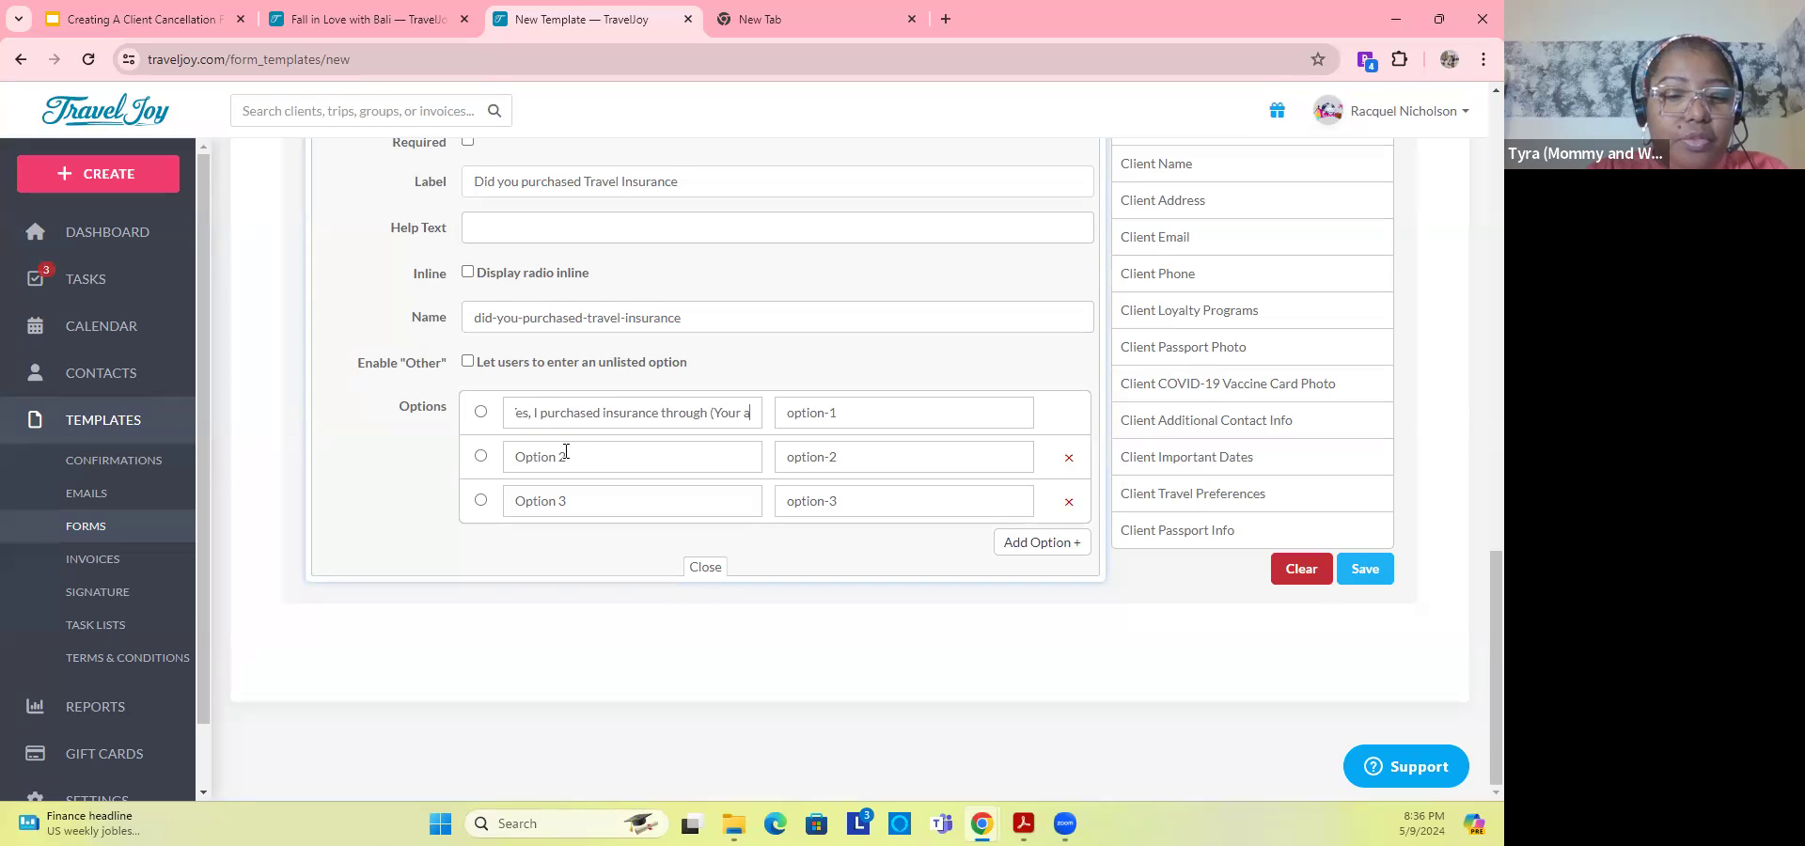
text(gency name))
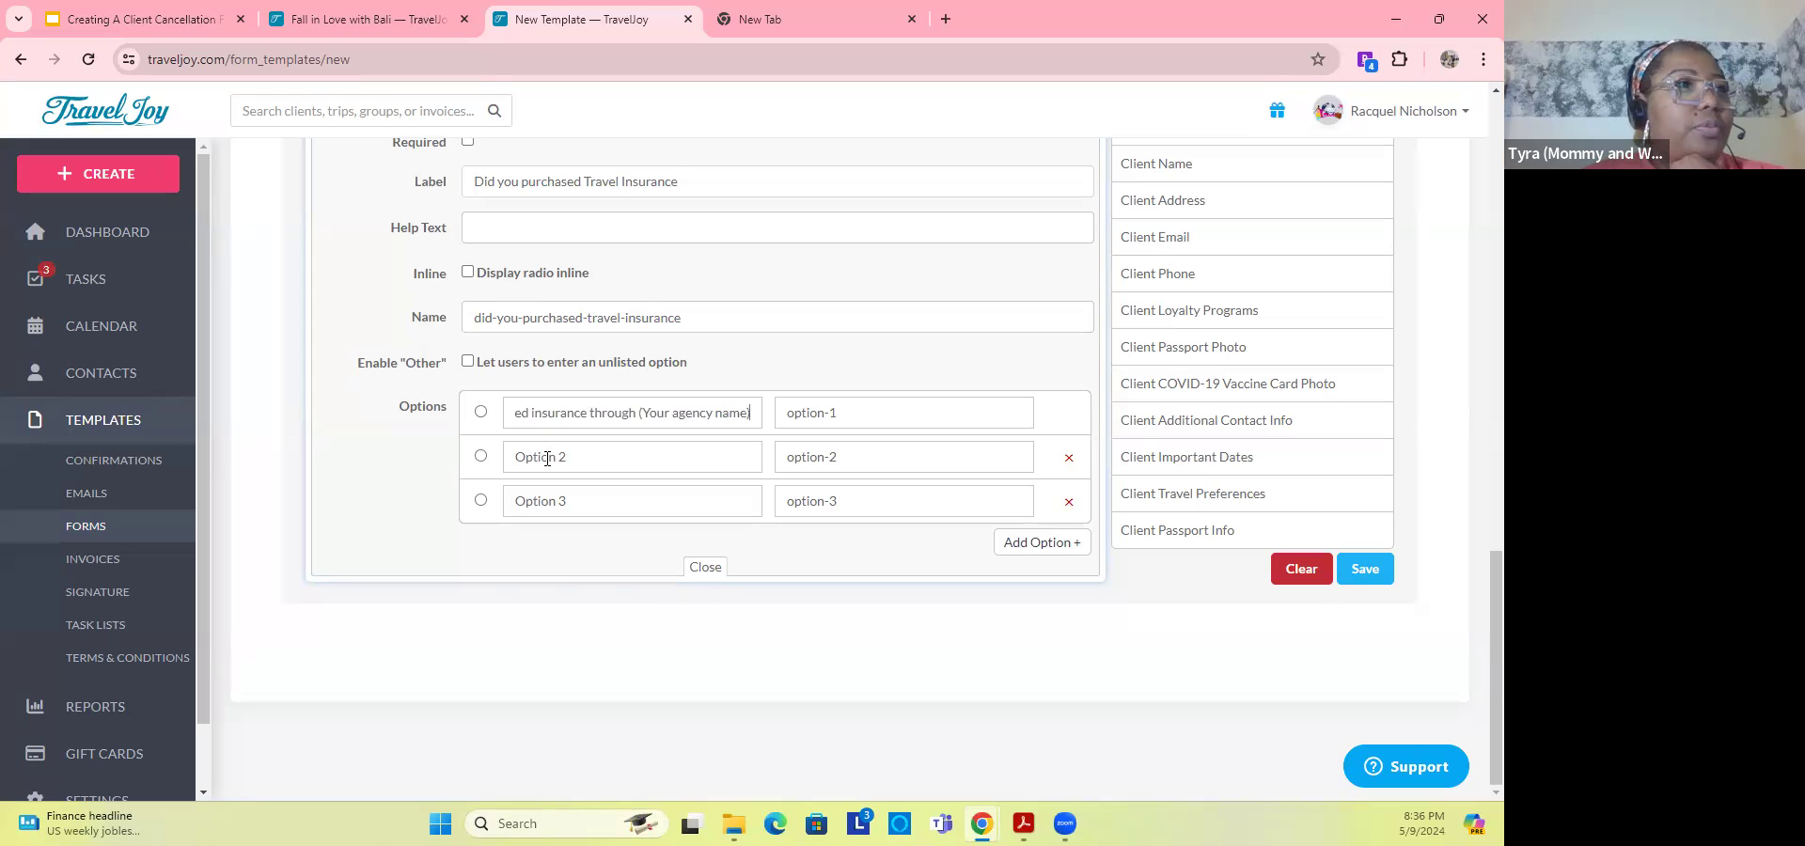
click(571, 460)
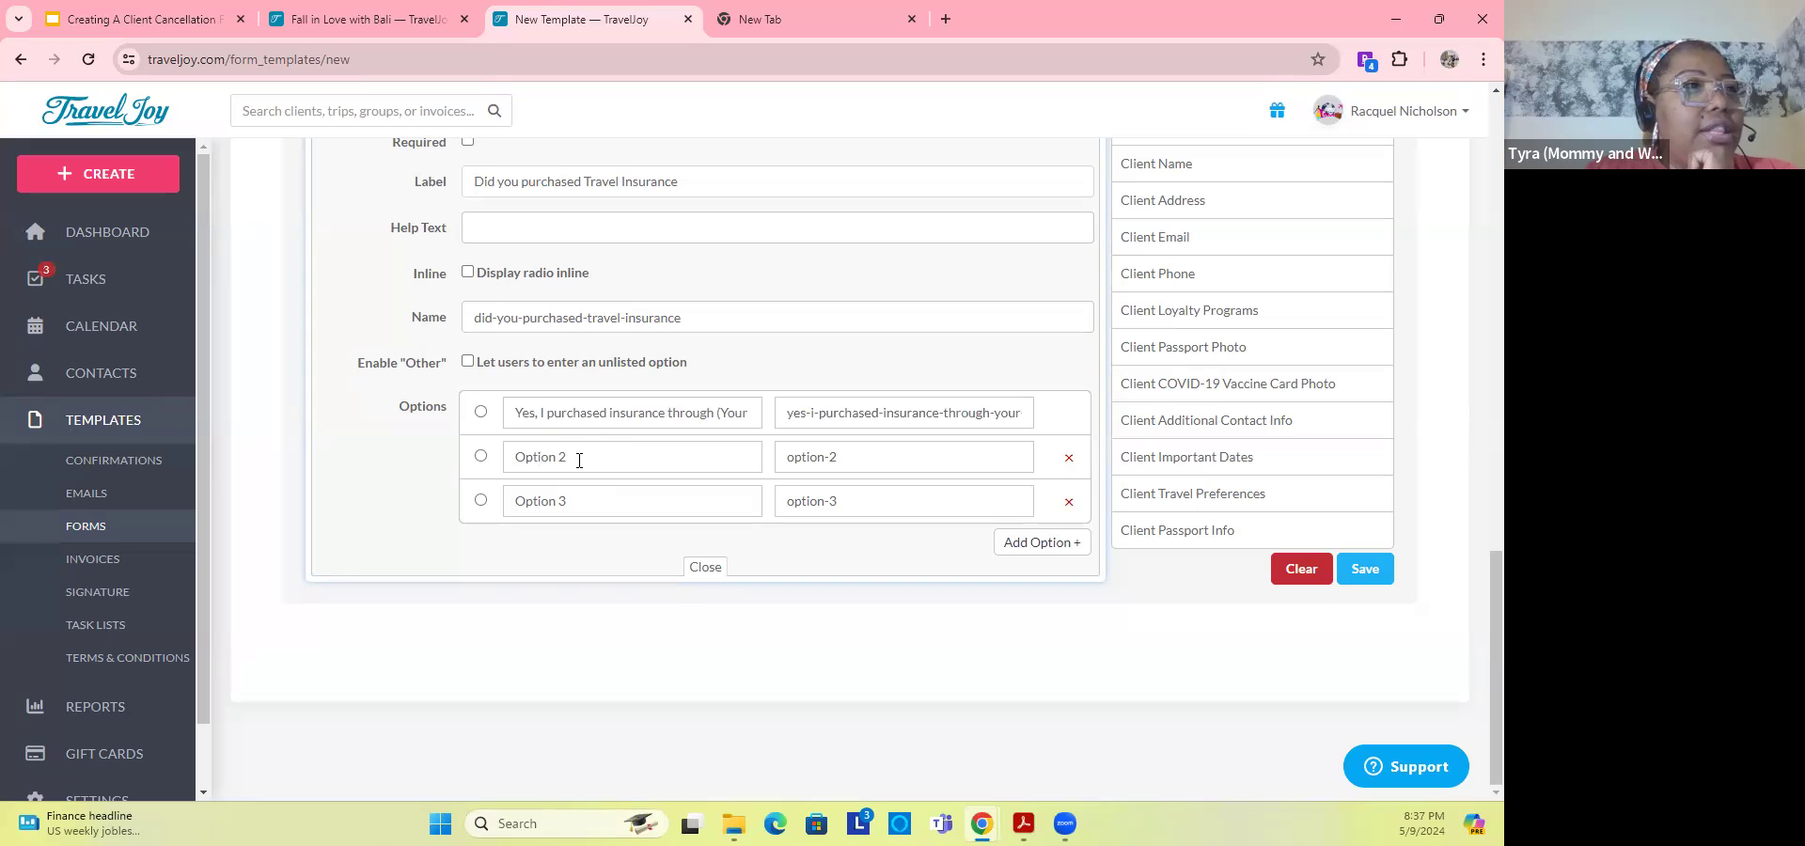
drag(581, 457, 494, 461)
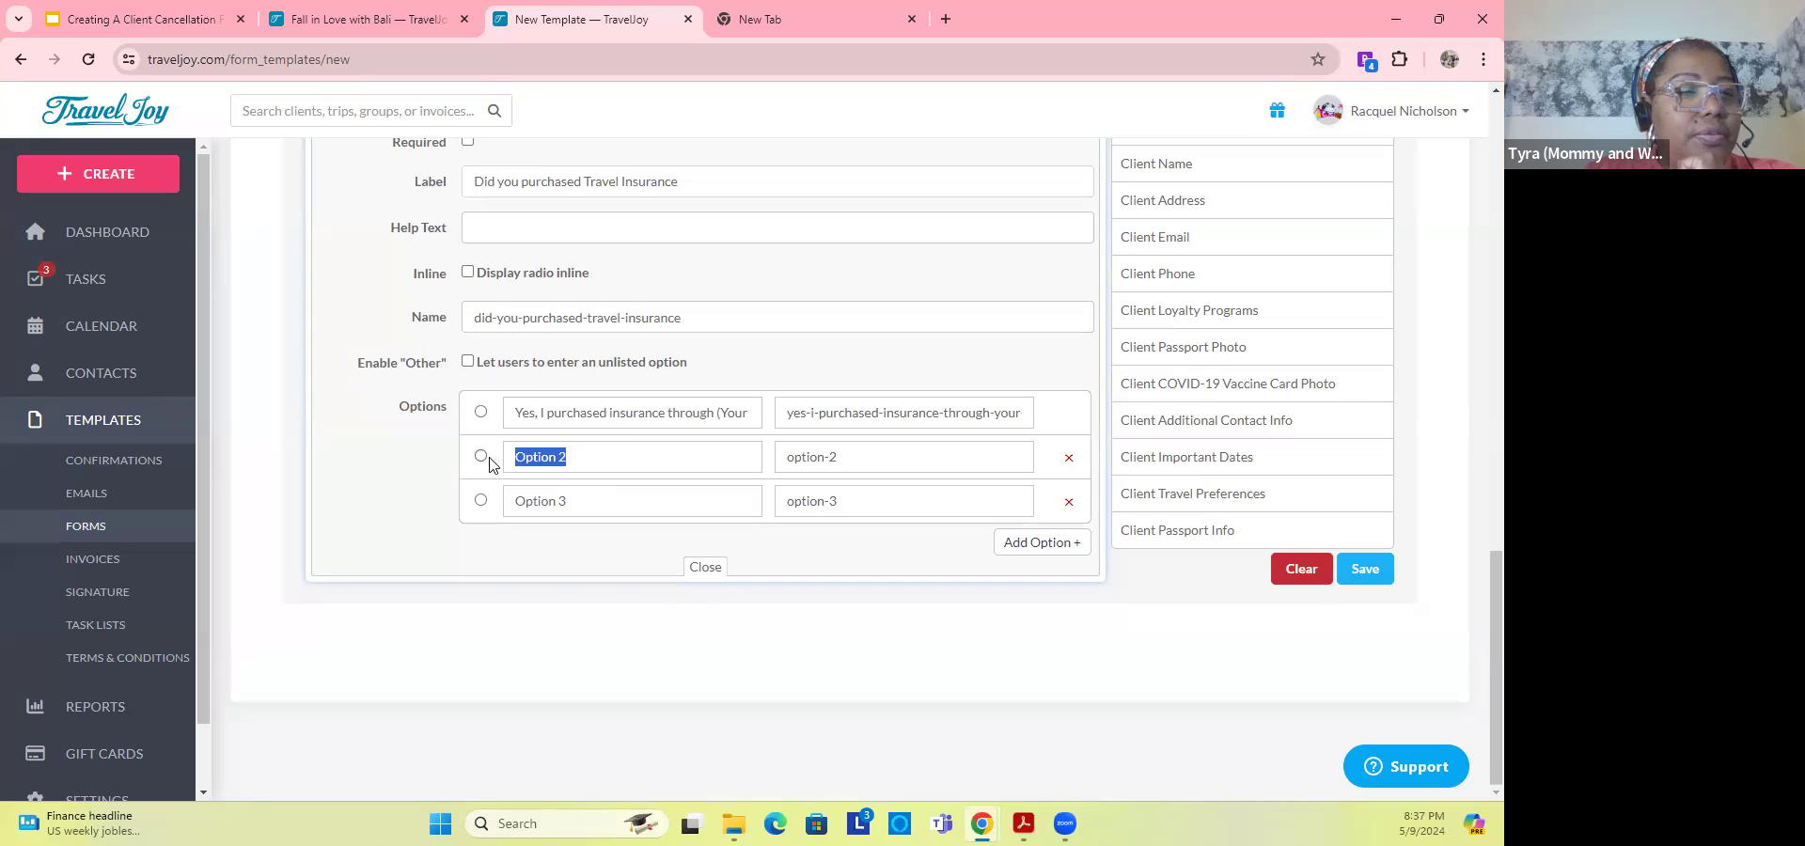
text(No)
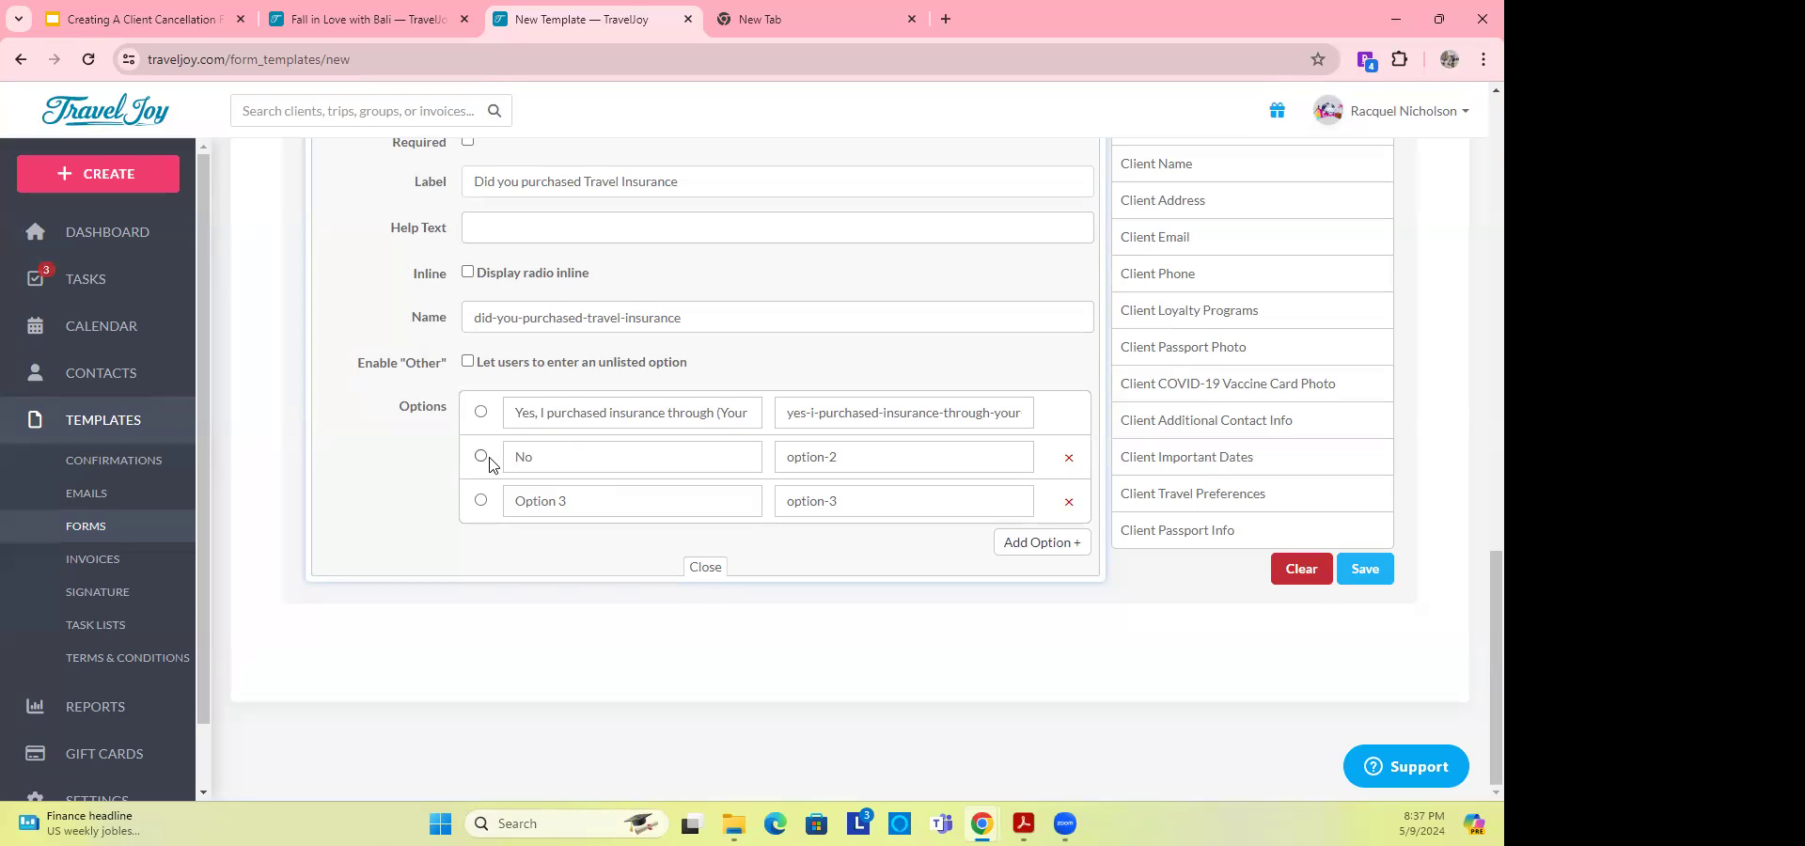
key(BackSpace)
key(BackSpace)
Step: Change the agency placeholder in the first travel insurance option so it reads "Yes, I purchased insurance through AGENCY_NAME"
click(715, 414)
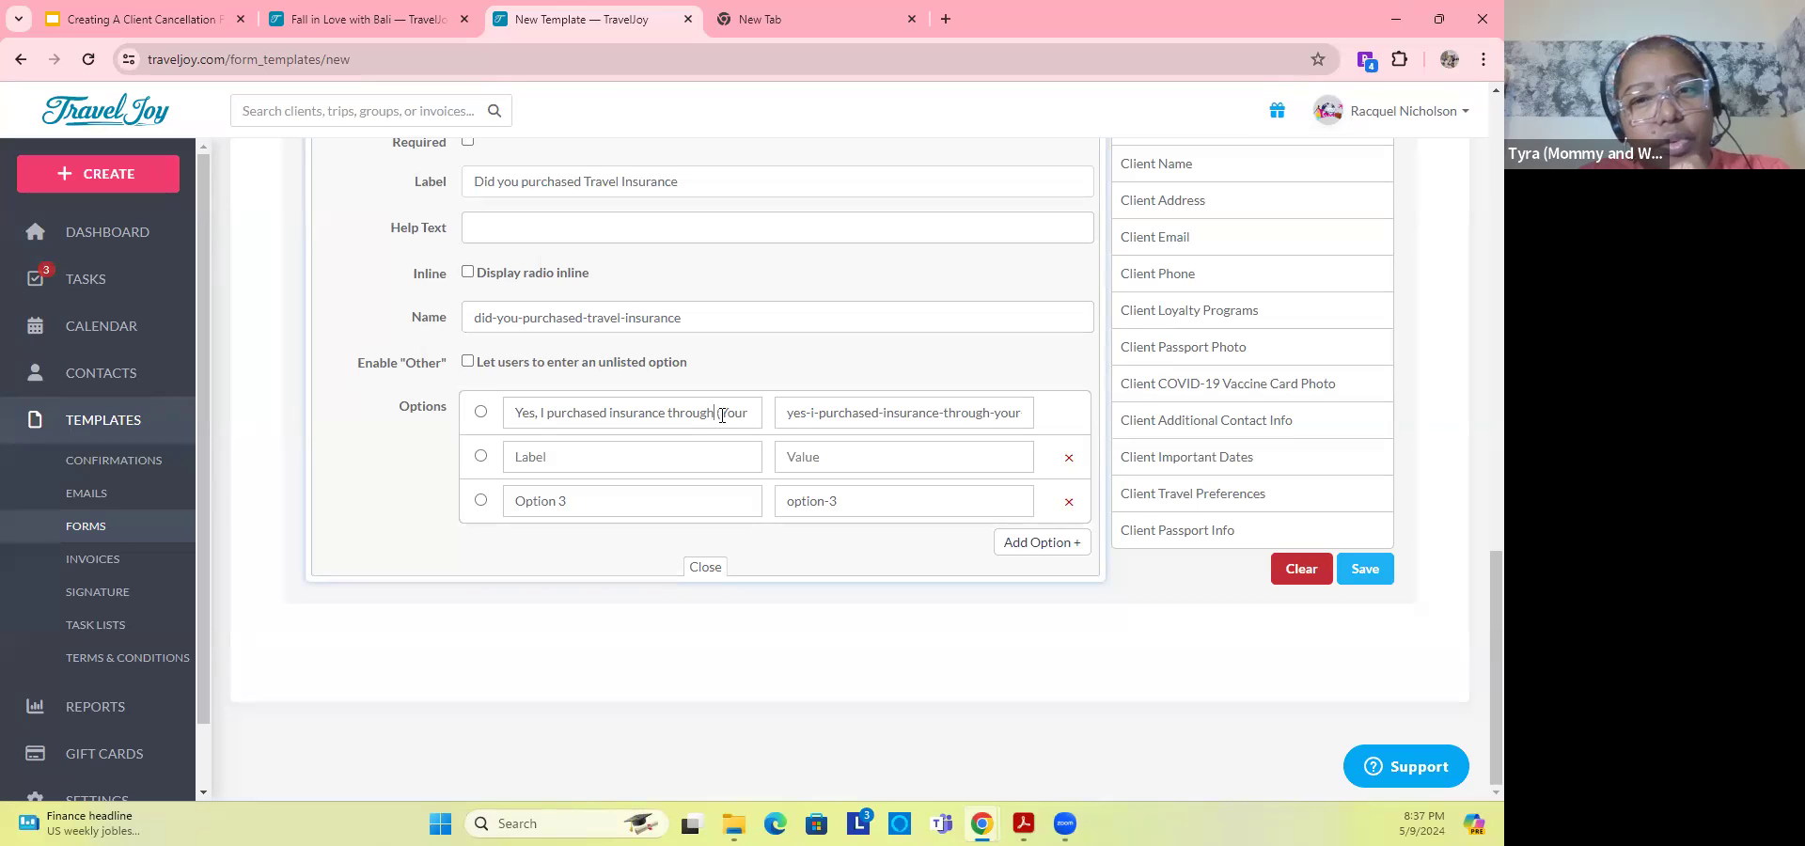
text(()
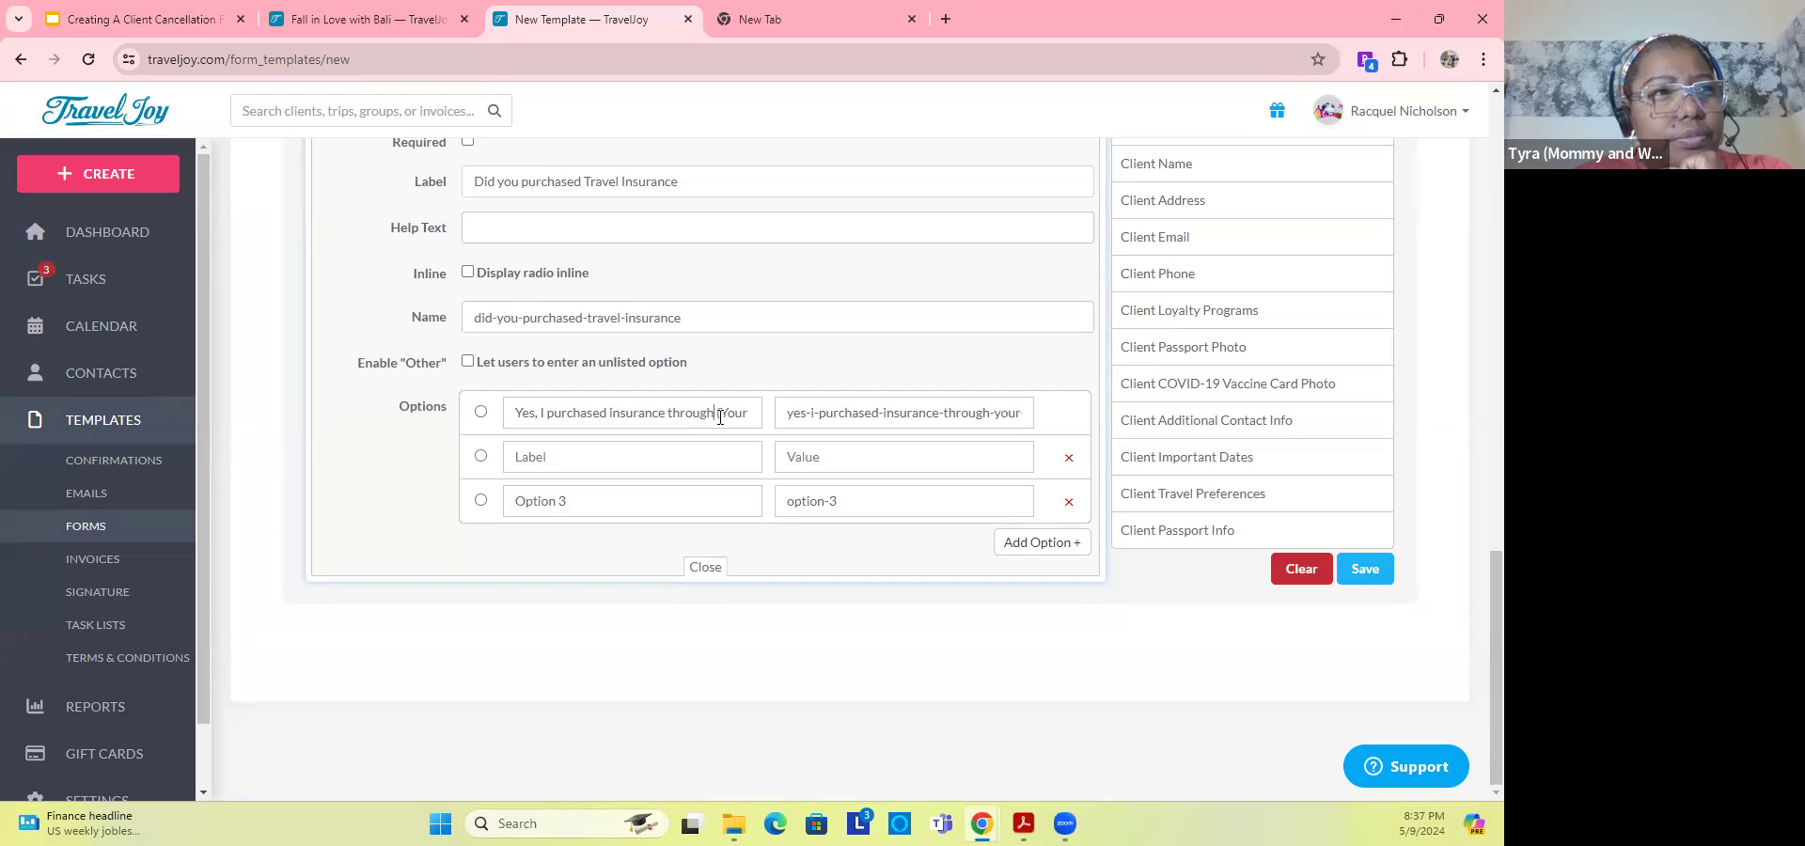
key(BackSpace)
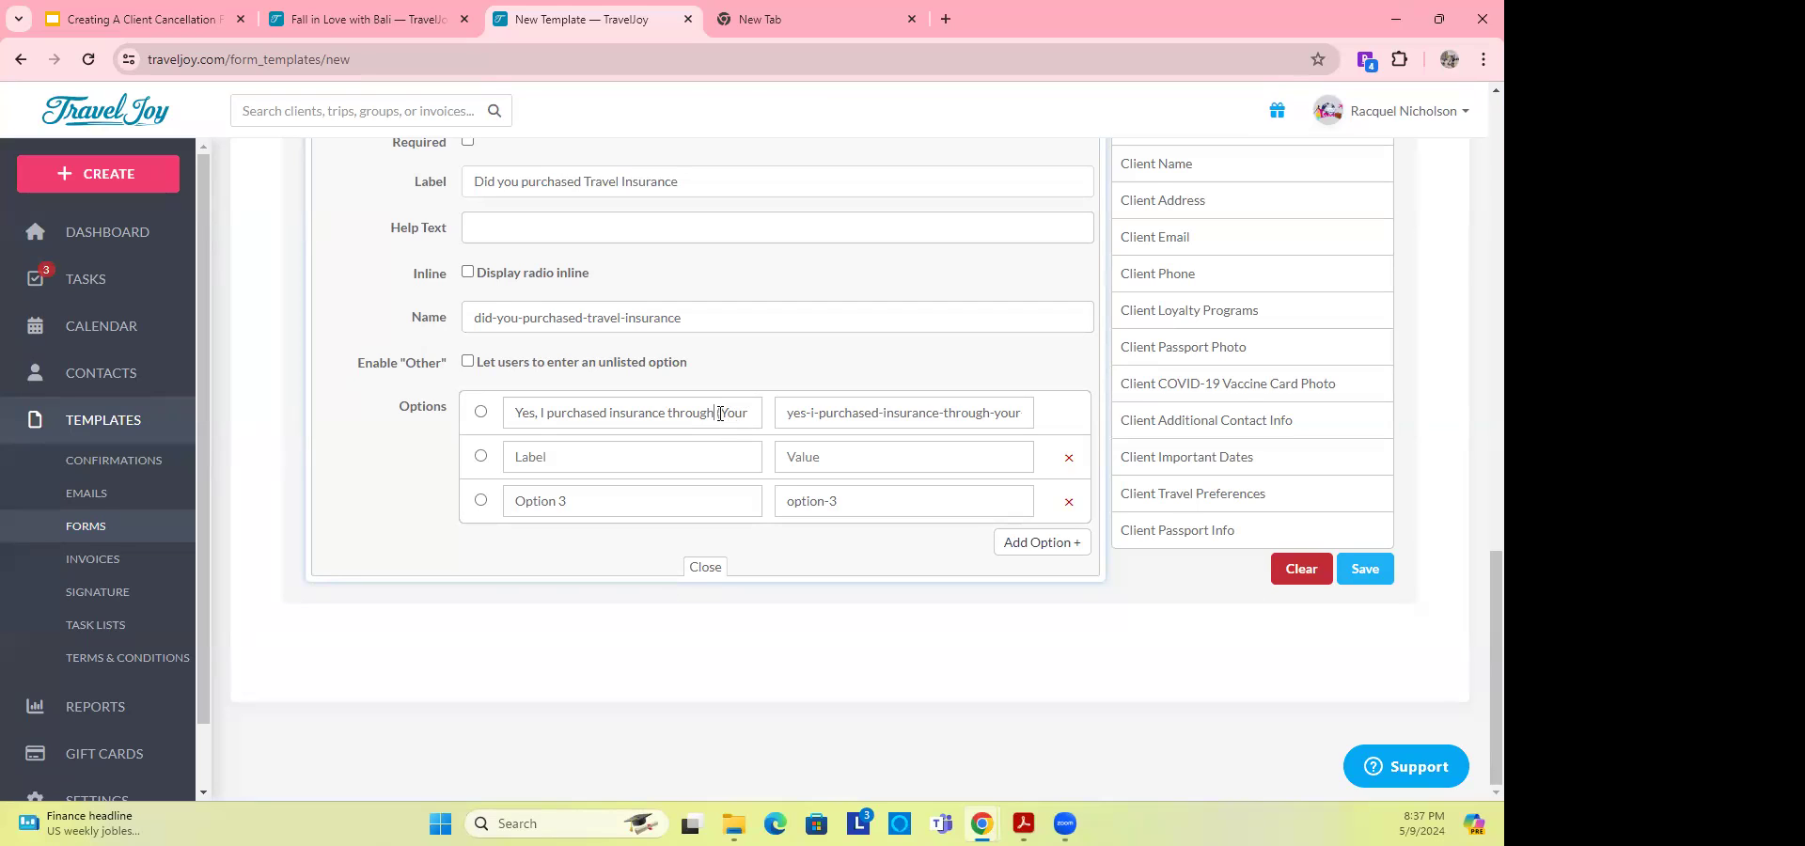
drag(720, 414, 745, 414)
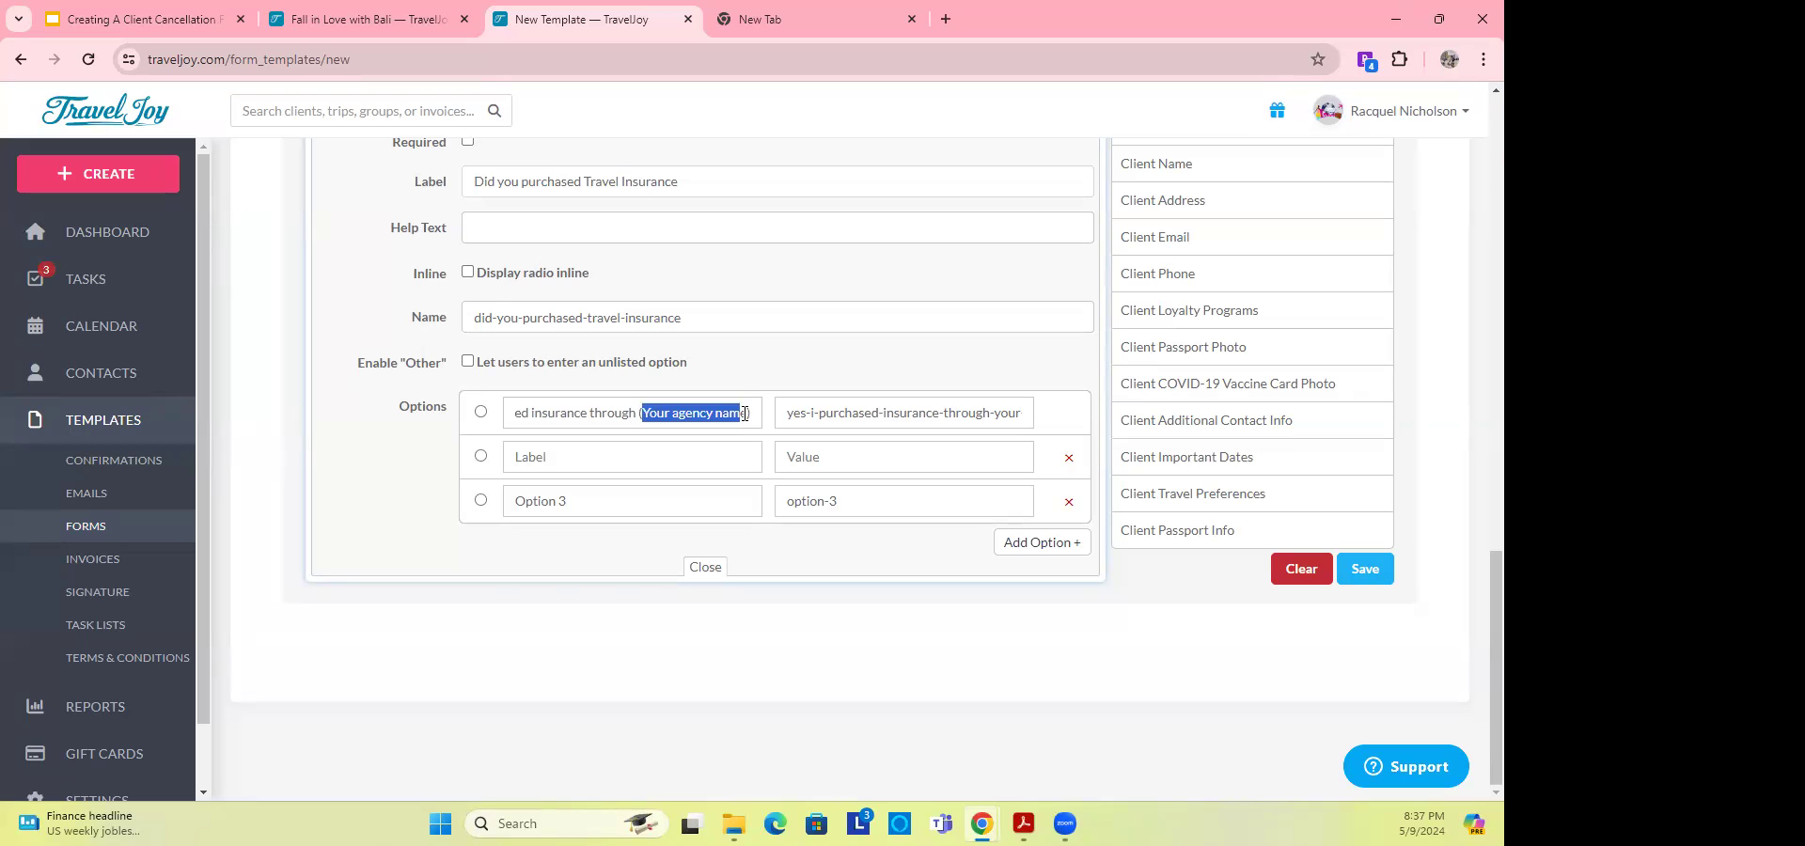
text(AGENC)
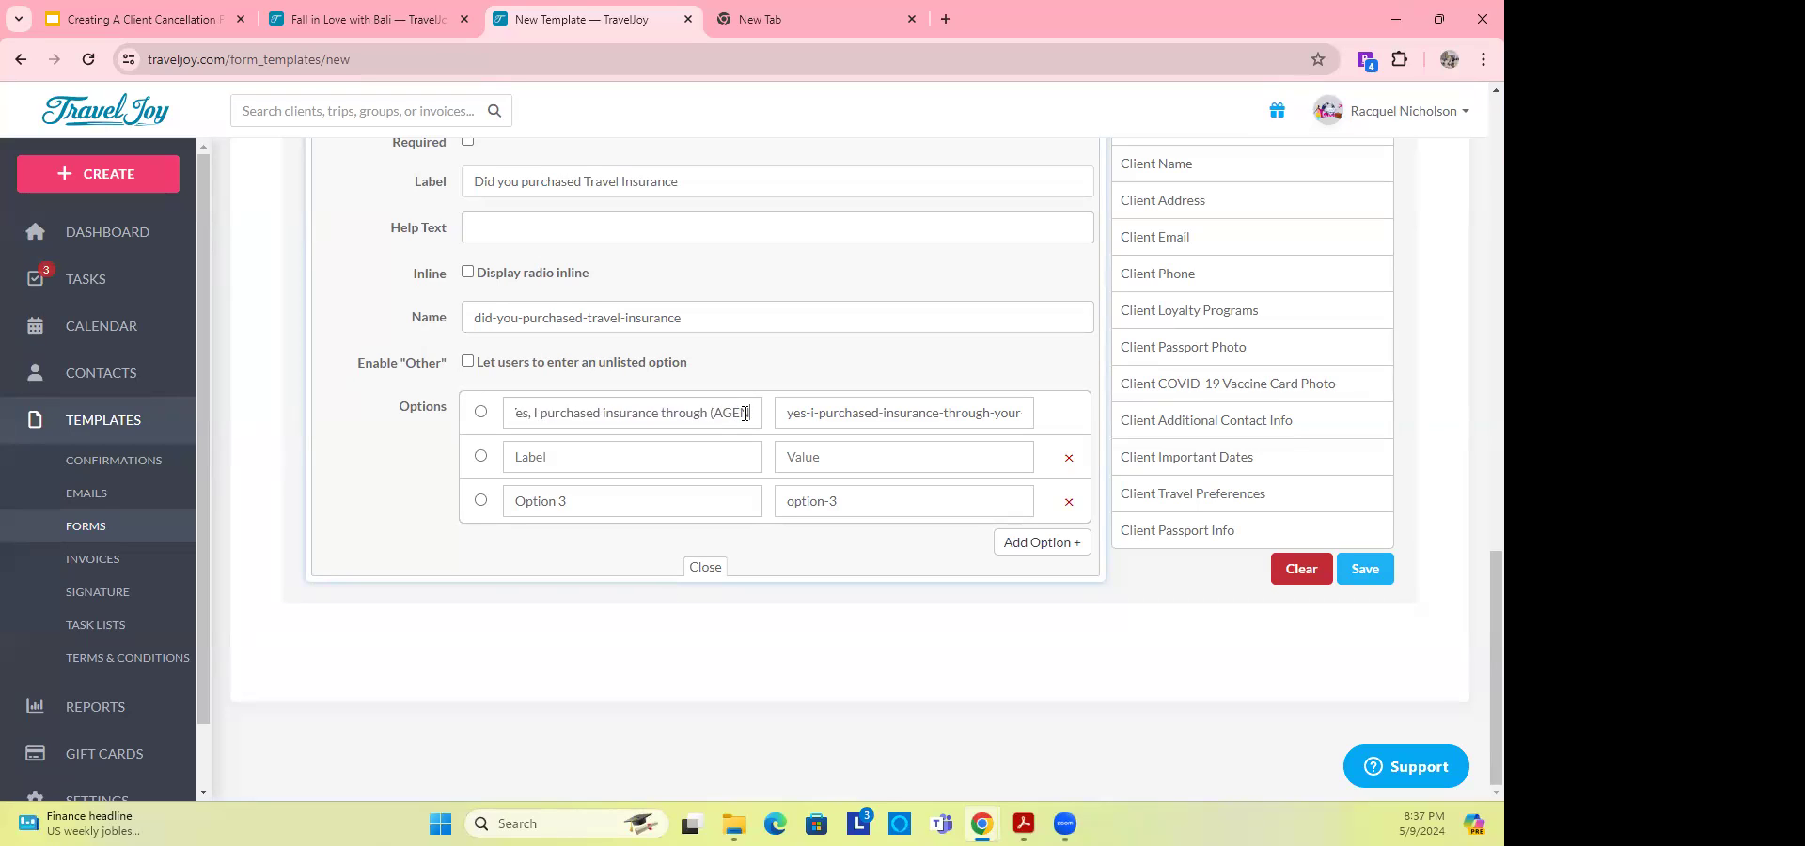
click(578, 464)
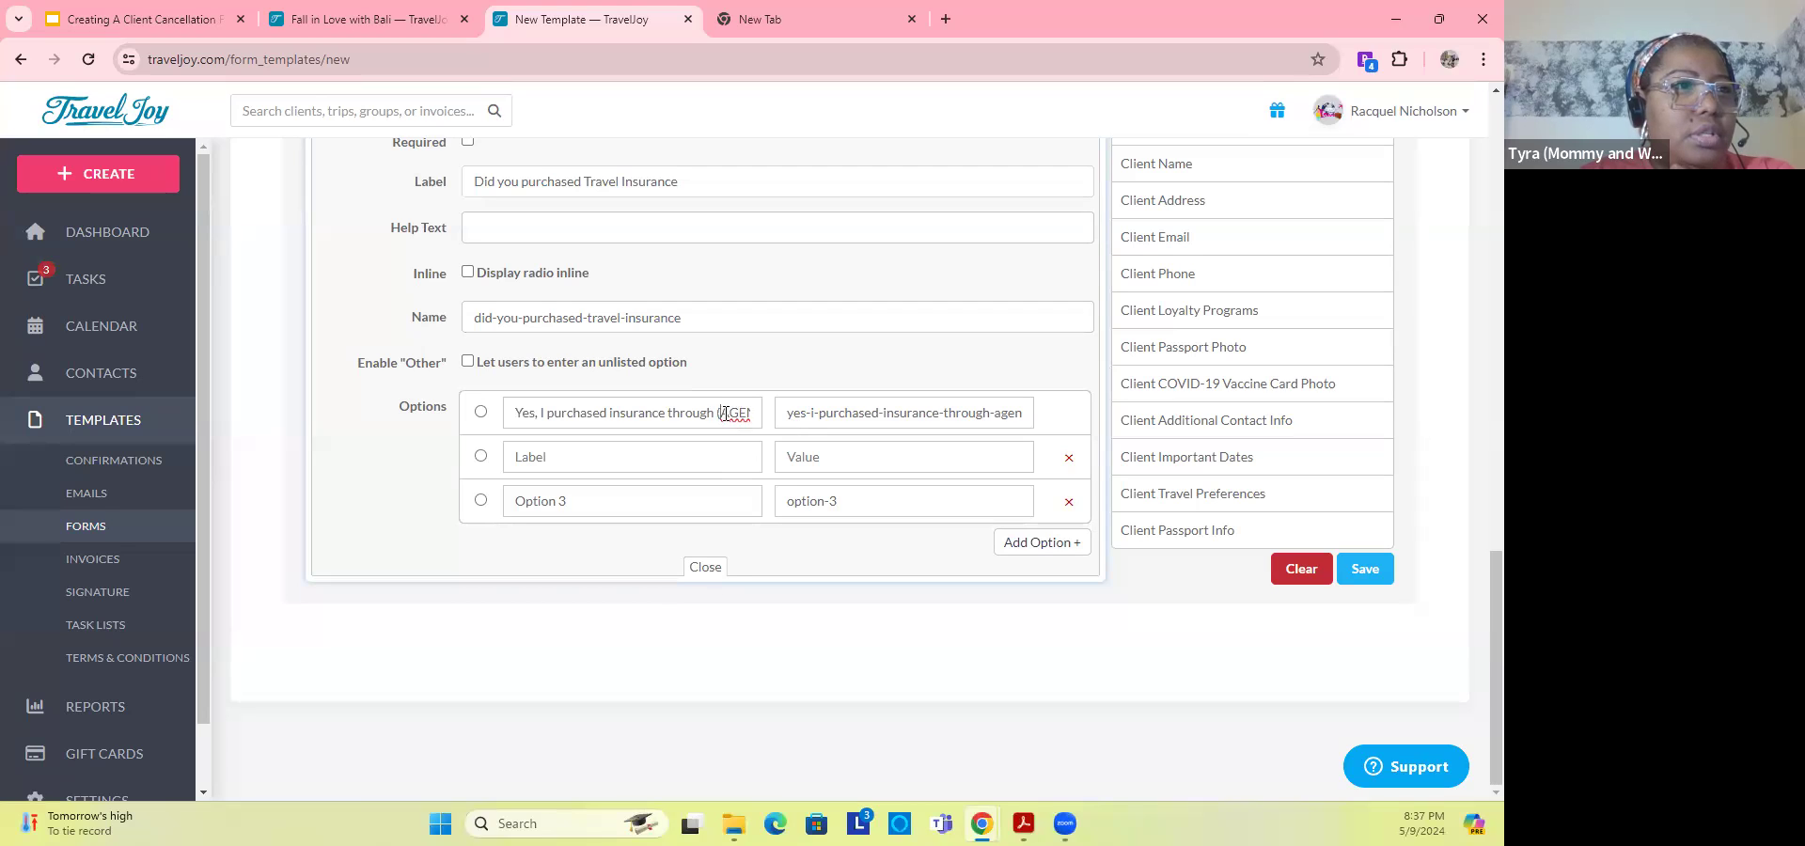
key(BackSpace)
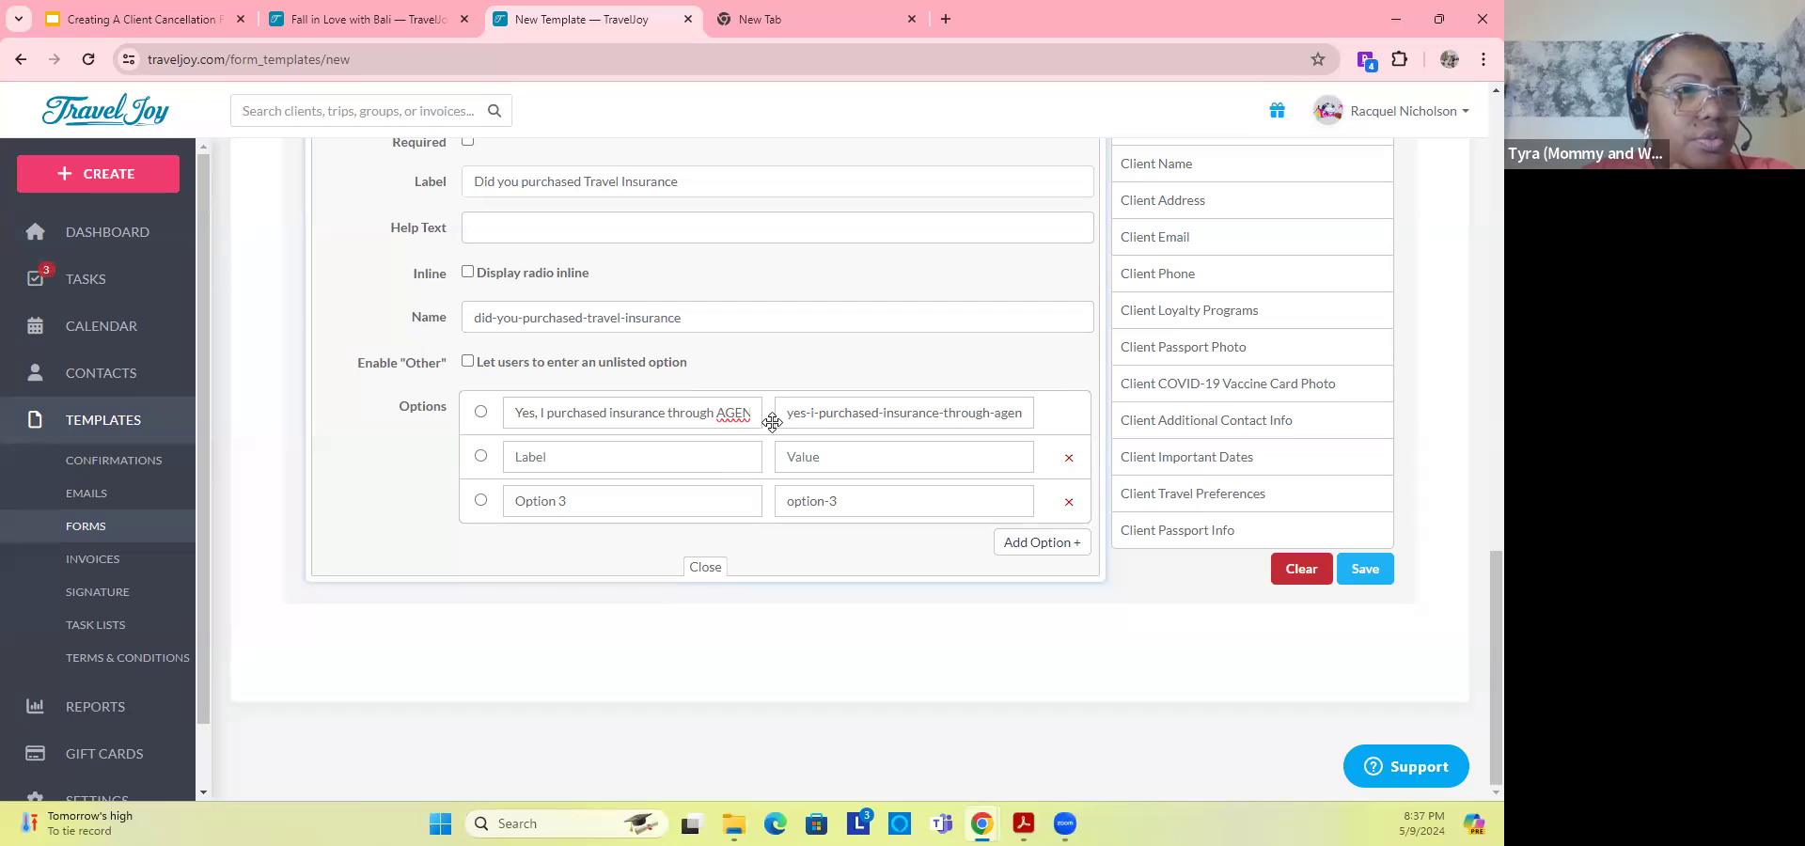
text(CY)
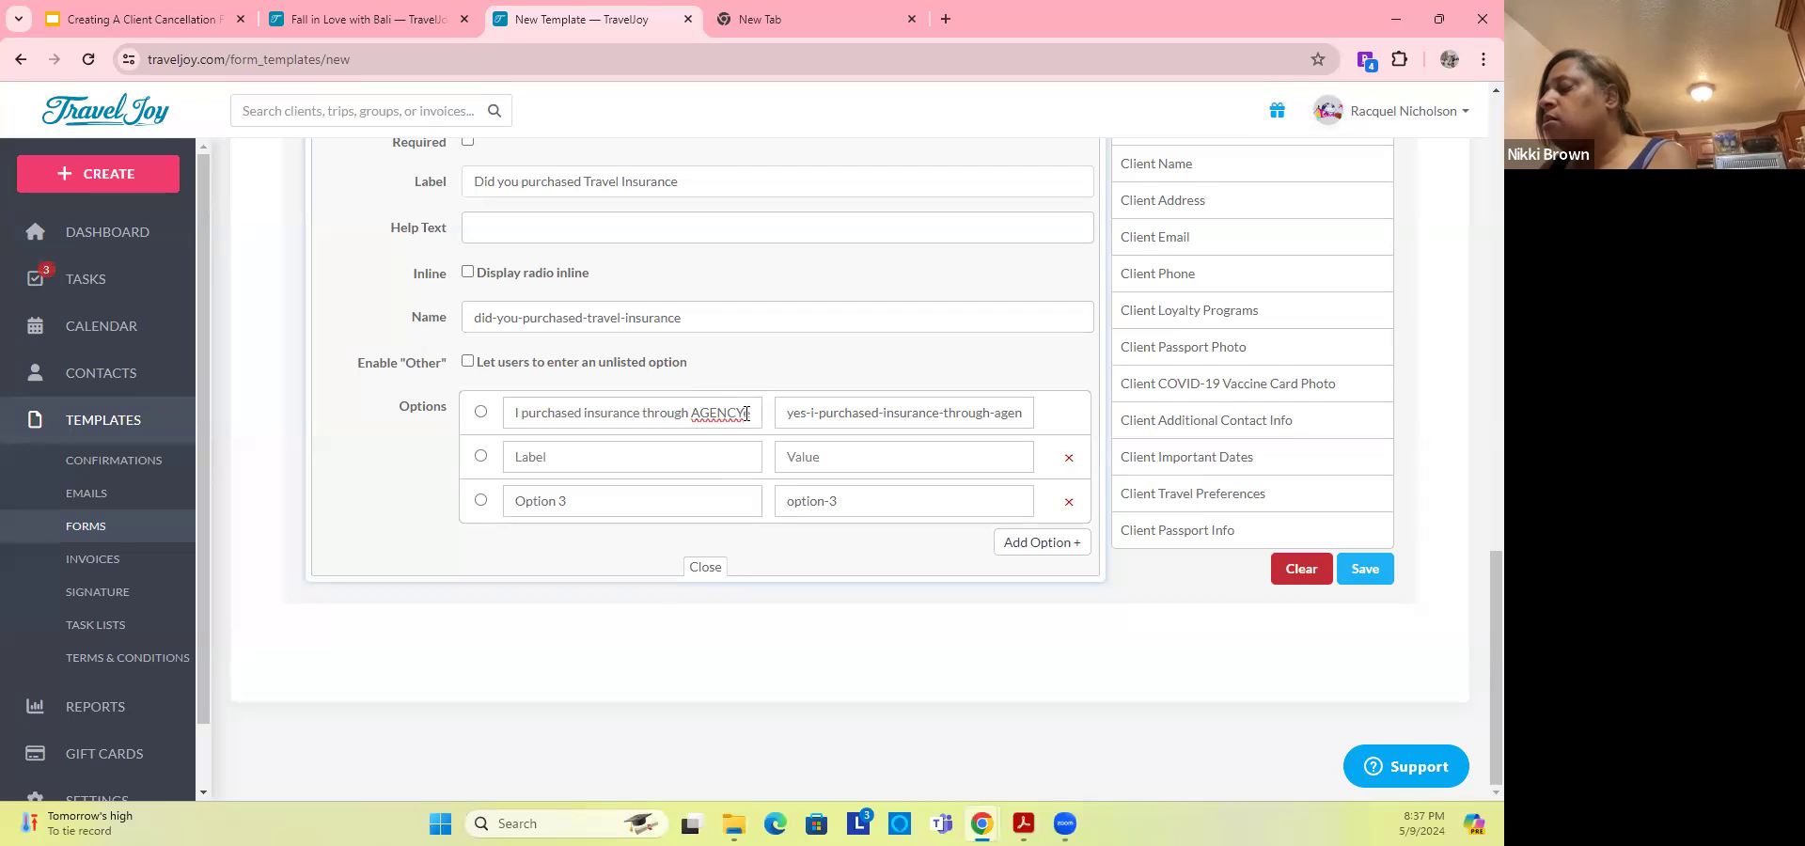
text(e)
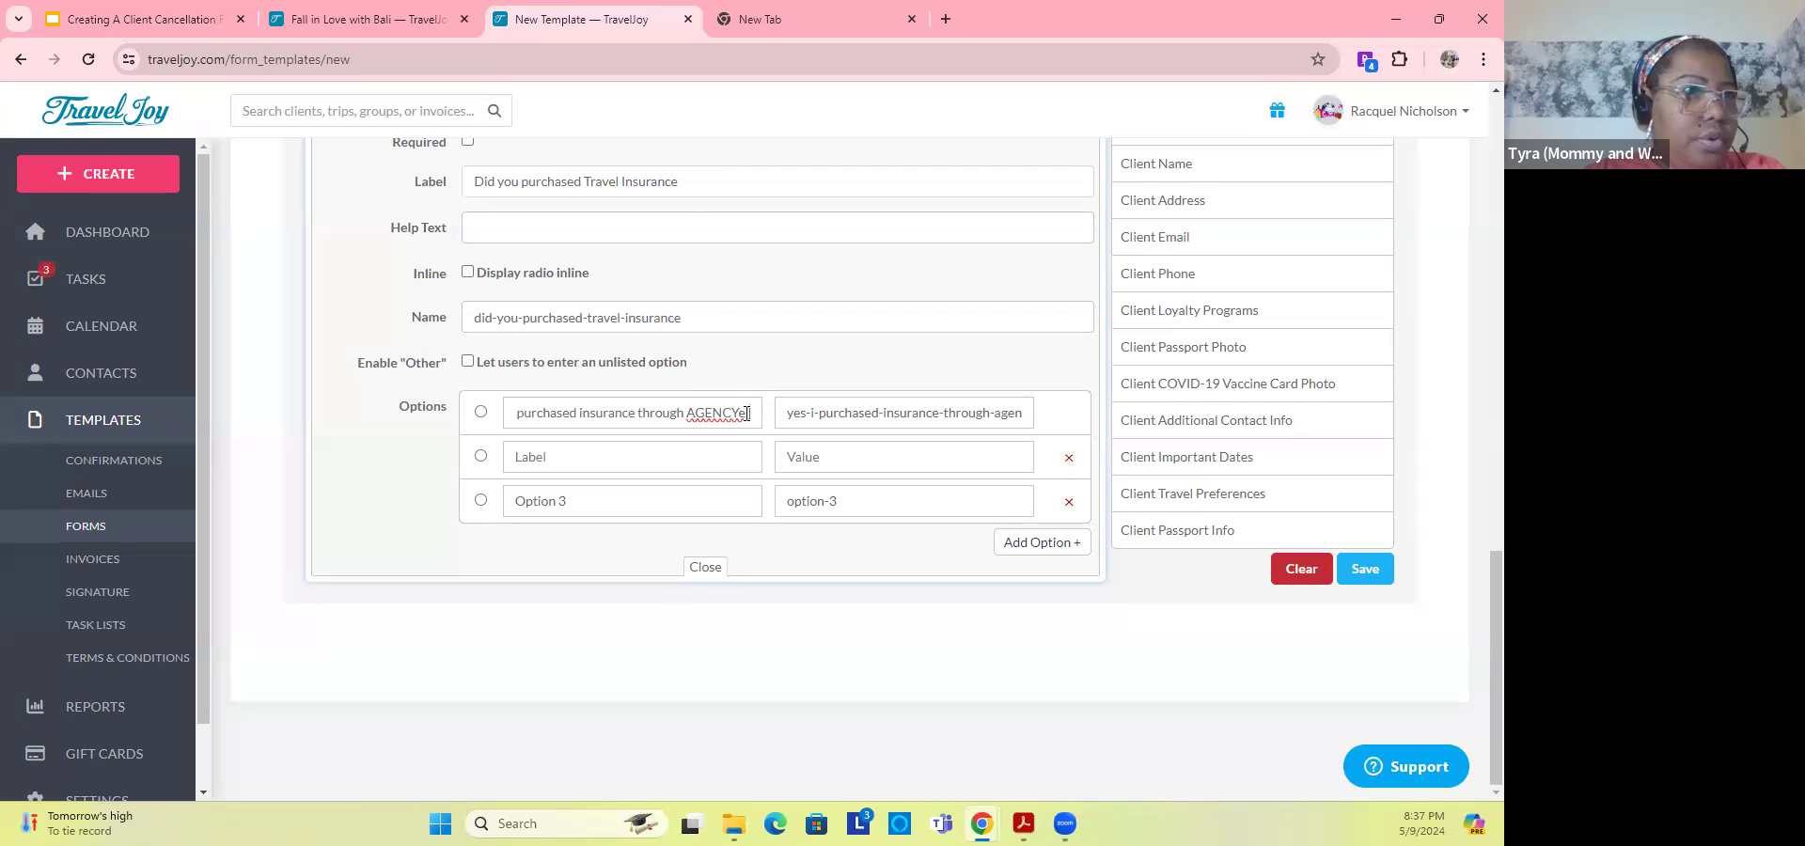
key(BackSpace)
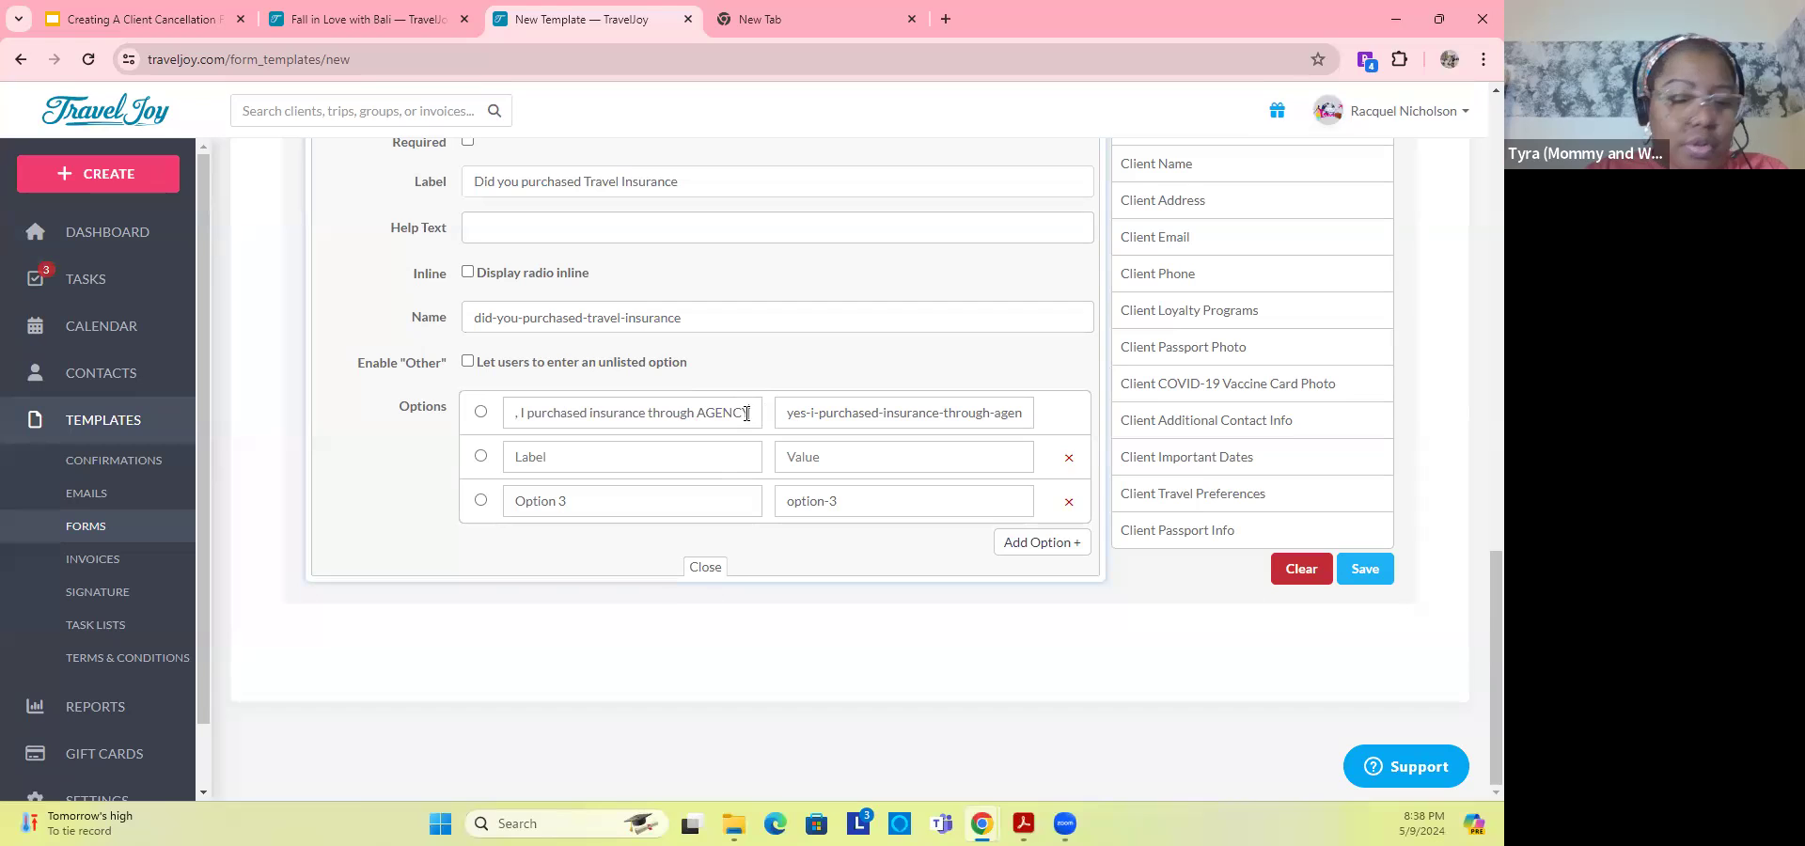
text(AGENCY)
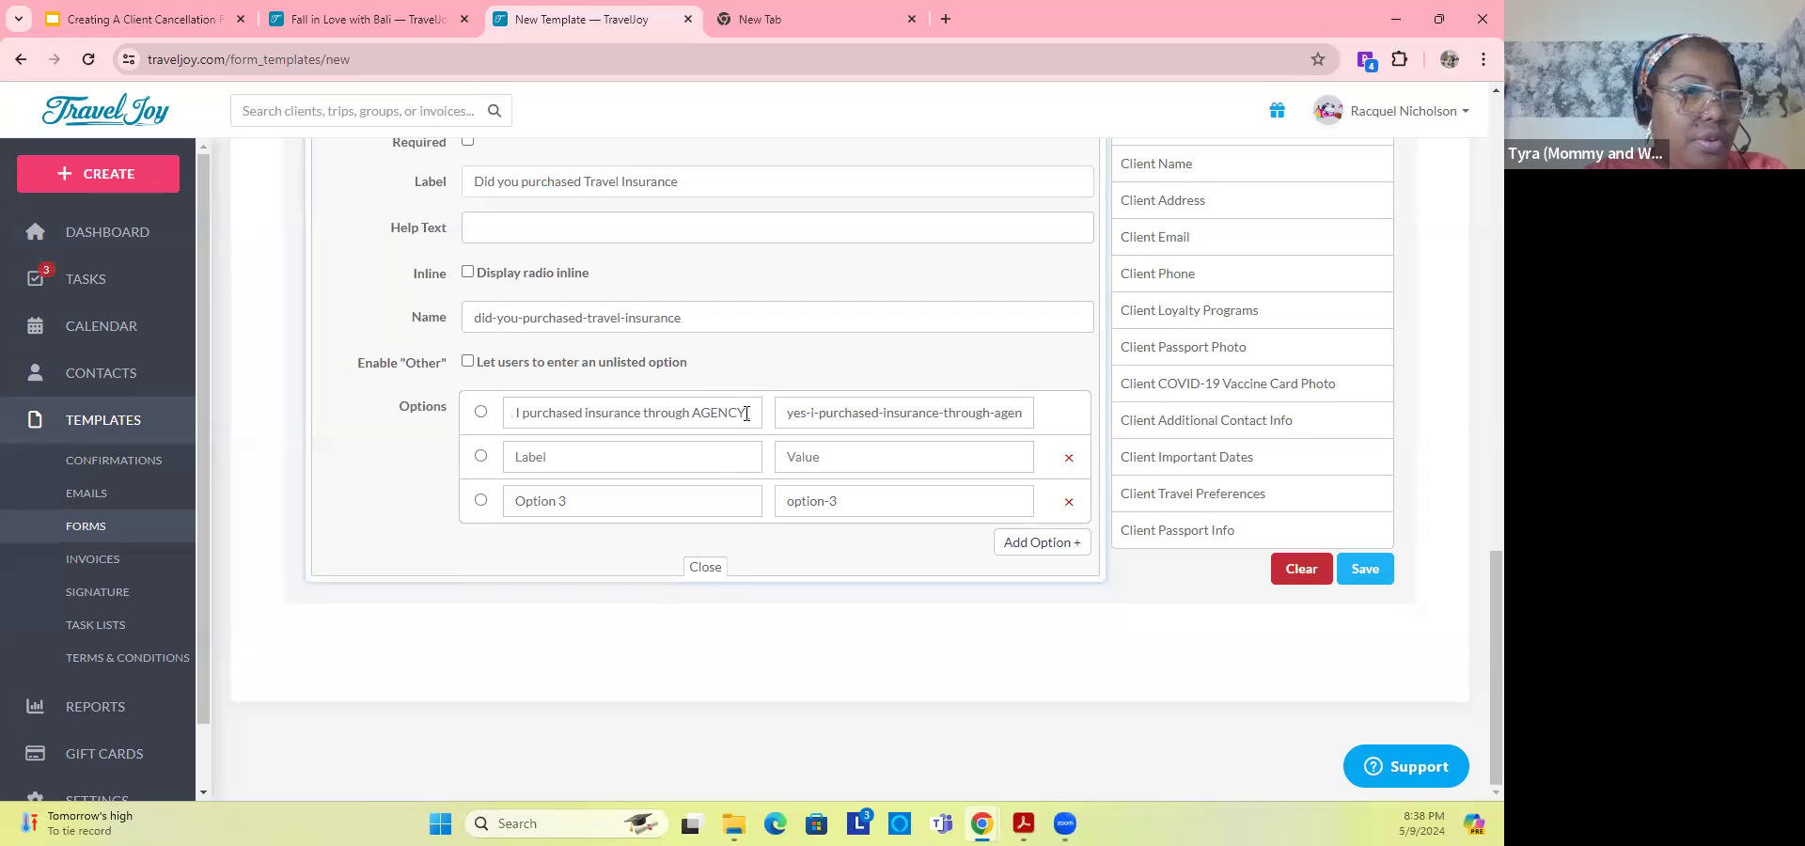
text(_NAME)
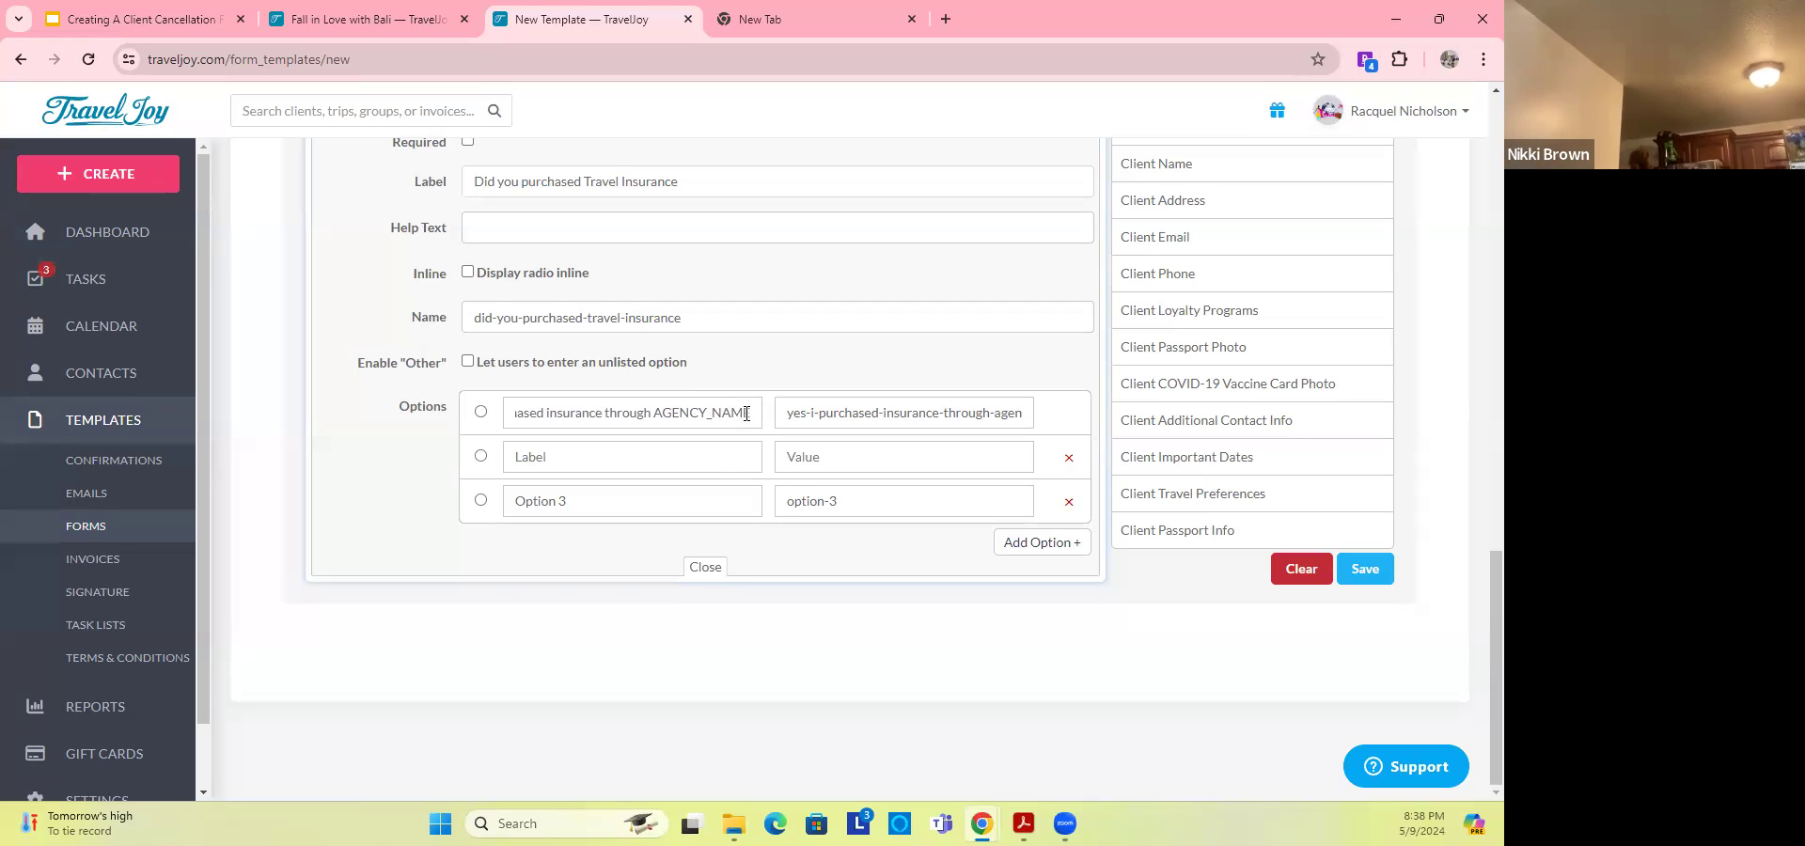
Step: Label the second travel insurance option "Yes, I purchased insurance through a third party vendor"
click(574, 456)
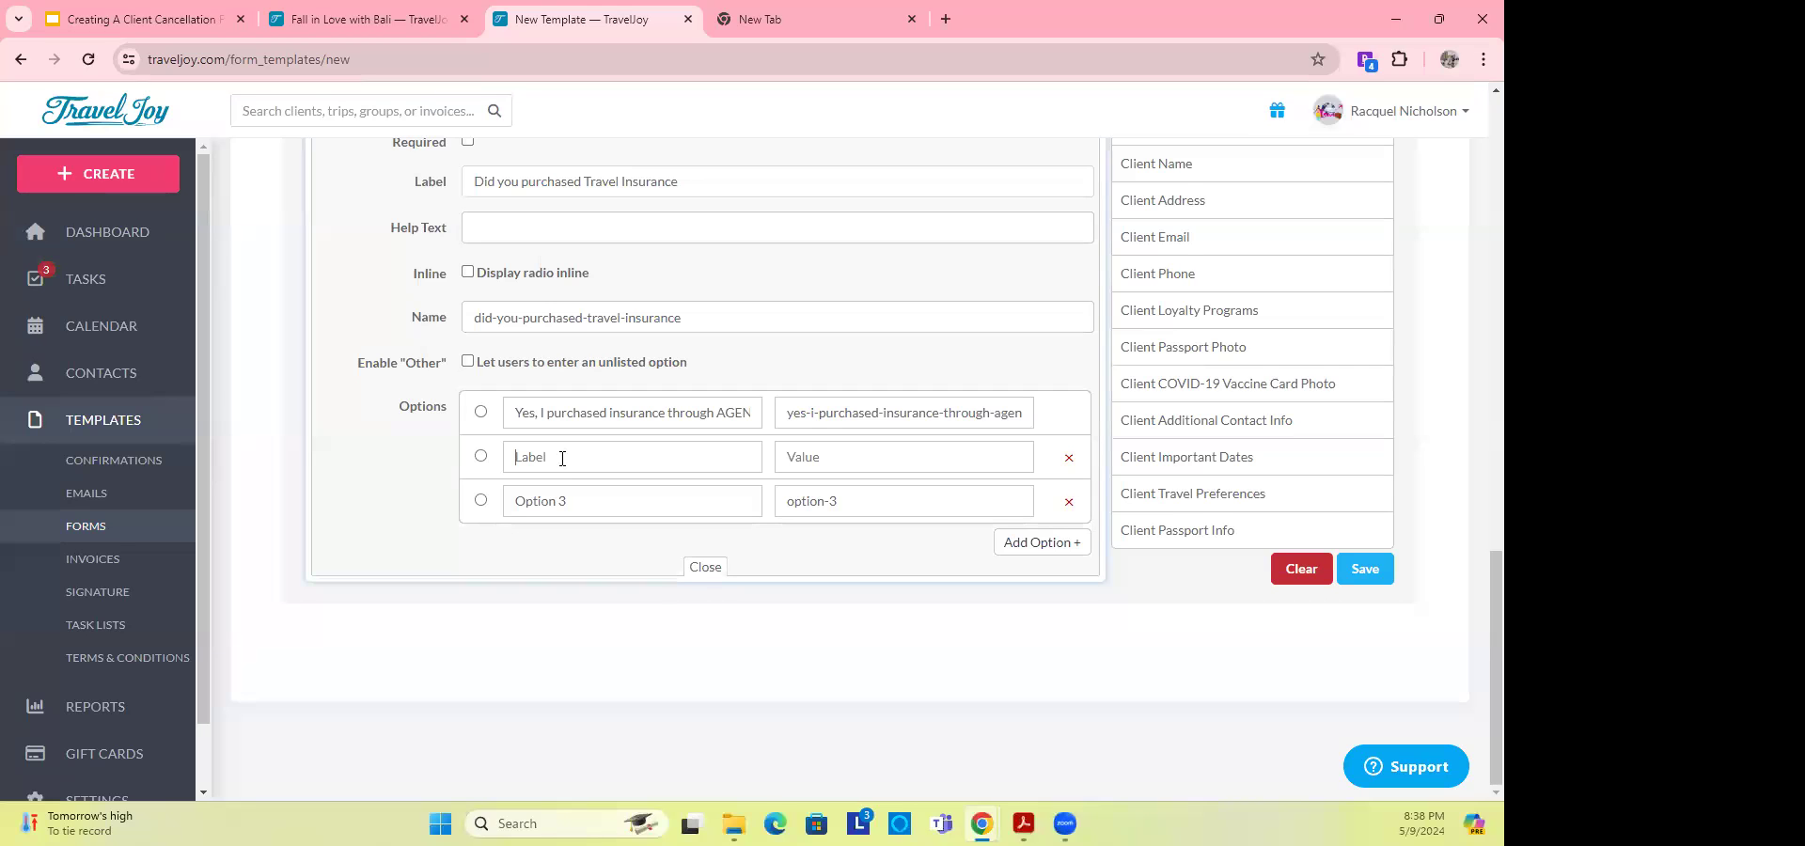
text(Ye)
text(s, I purchased)
text( insurance th)
text(rough a third)
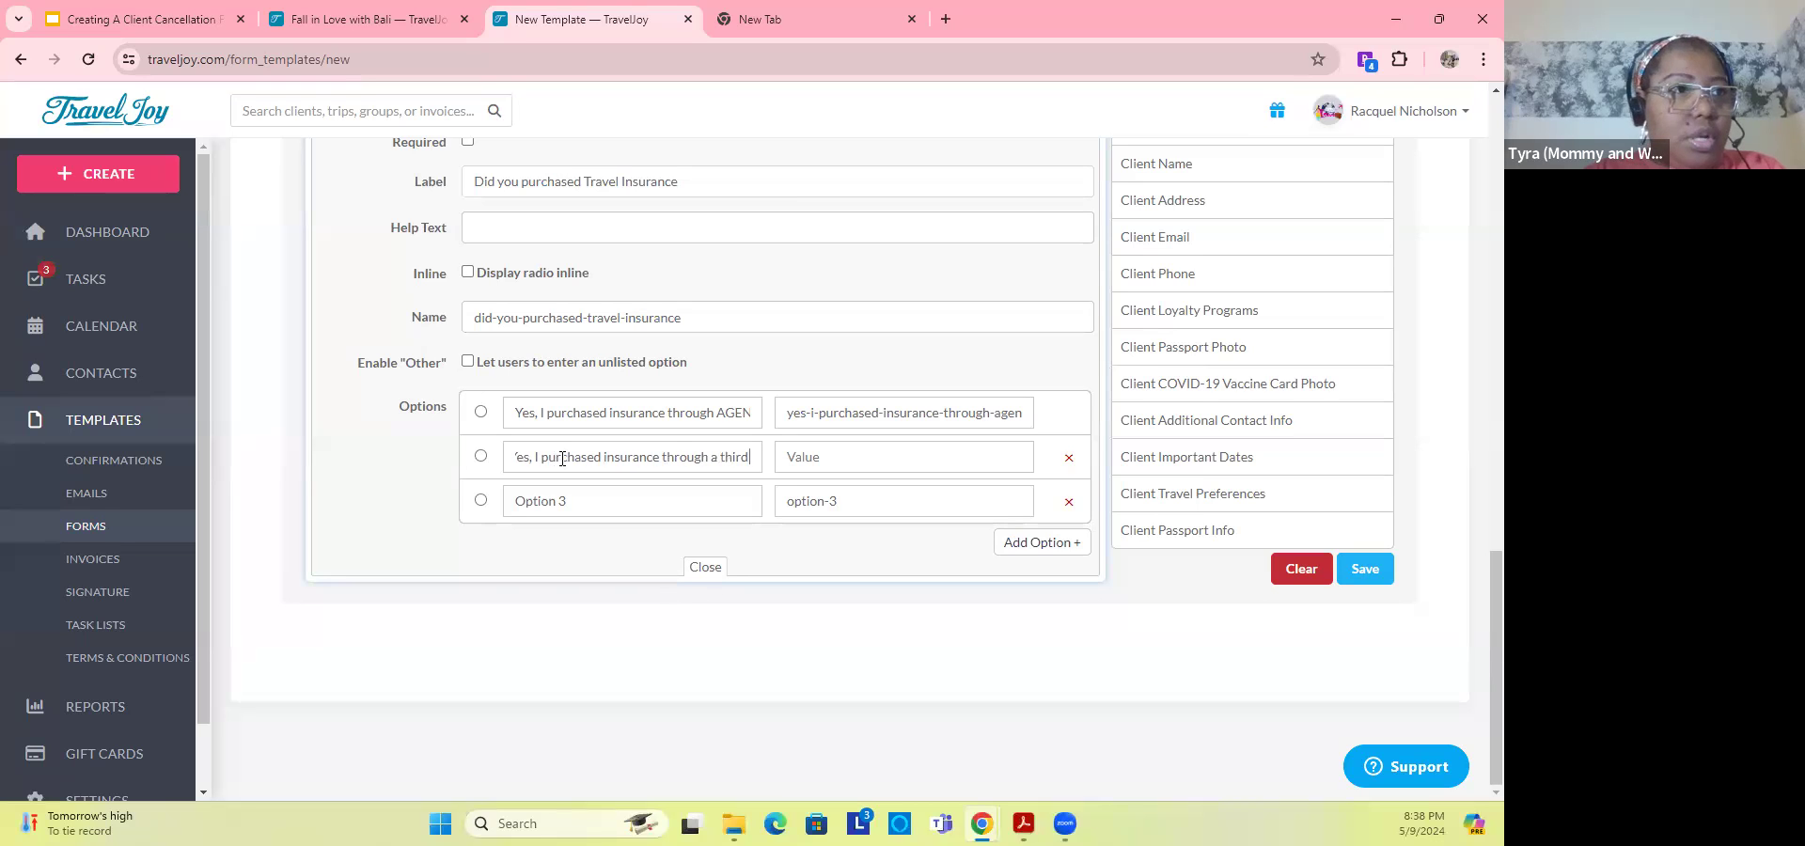
text( party)
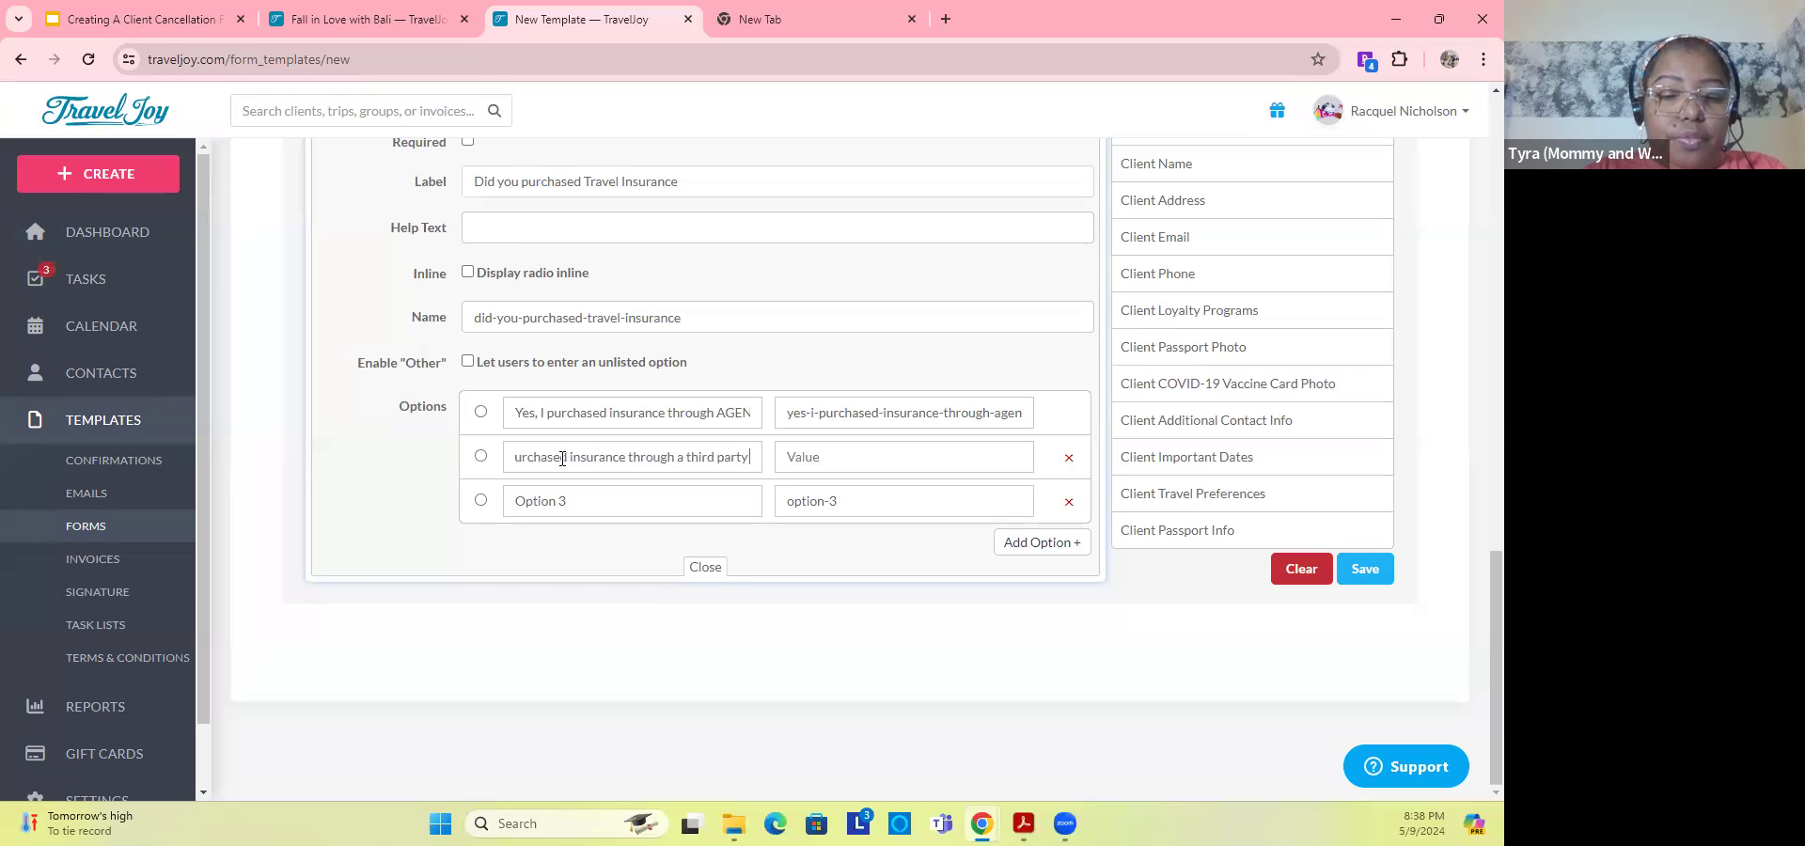
text( vendor)
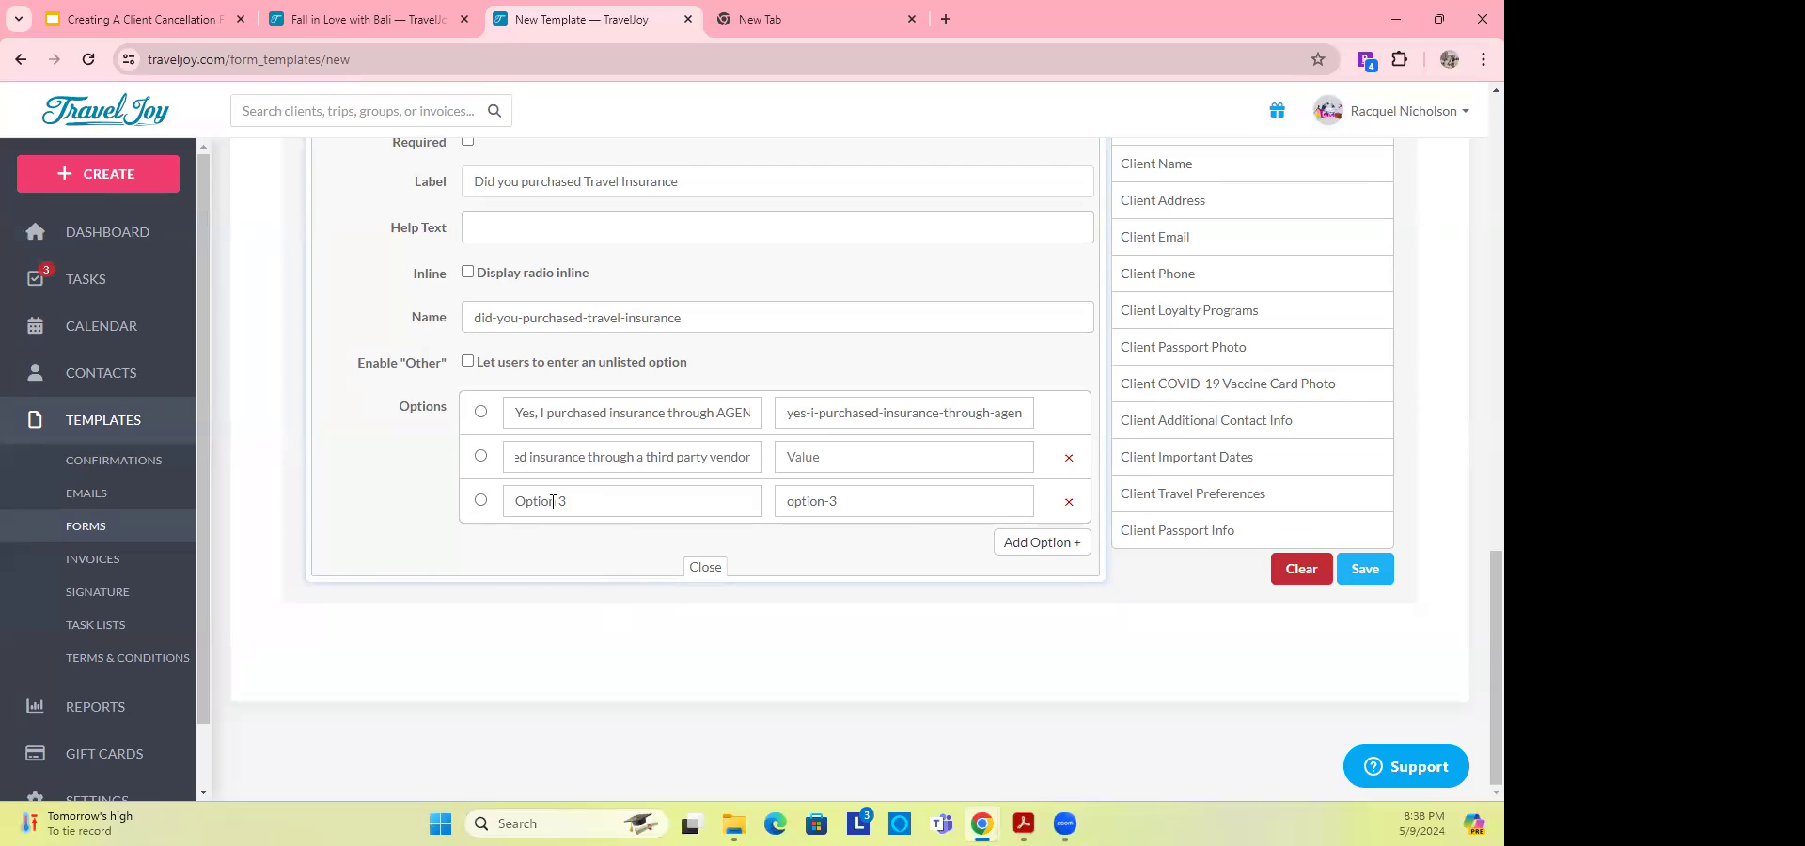
Step: Label the third travel insurance option "No, I declined travel insurance"
drag(583, 500, 483, 506)
text(No, I declined)
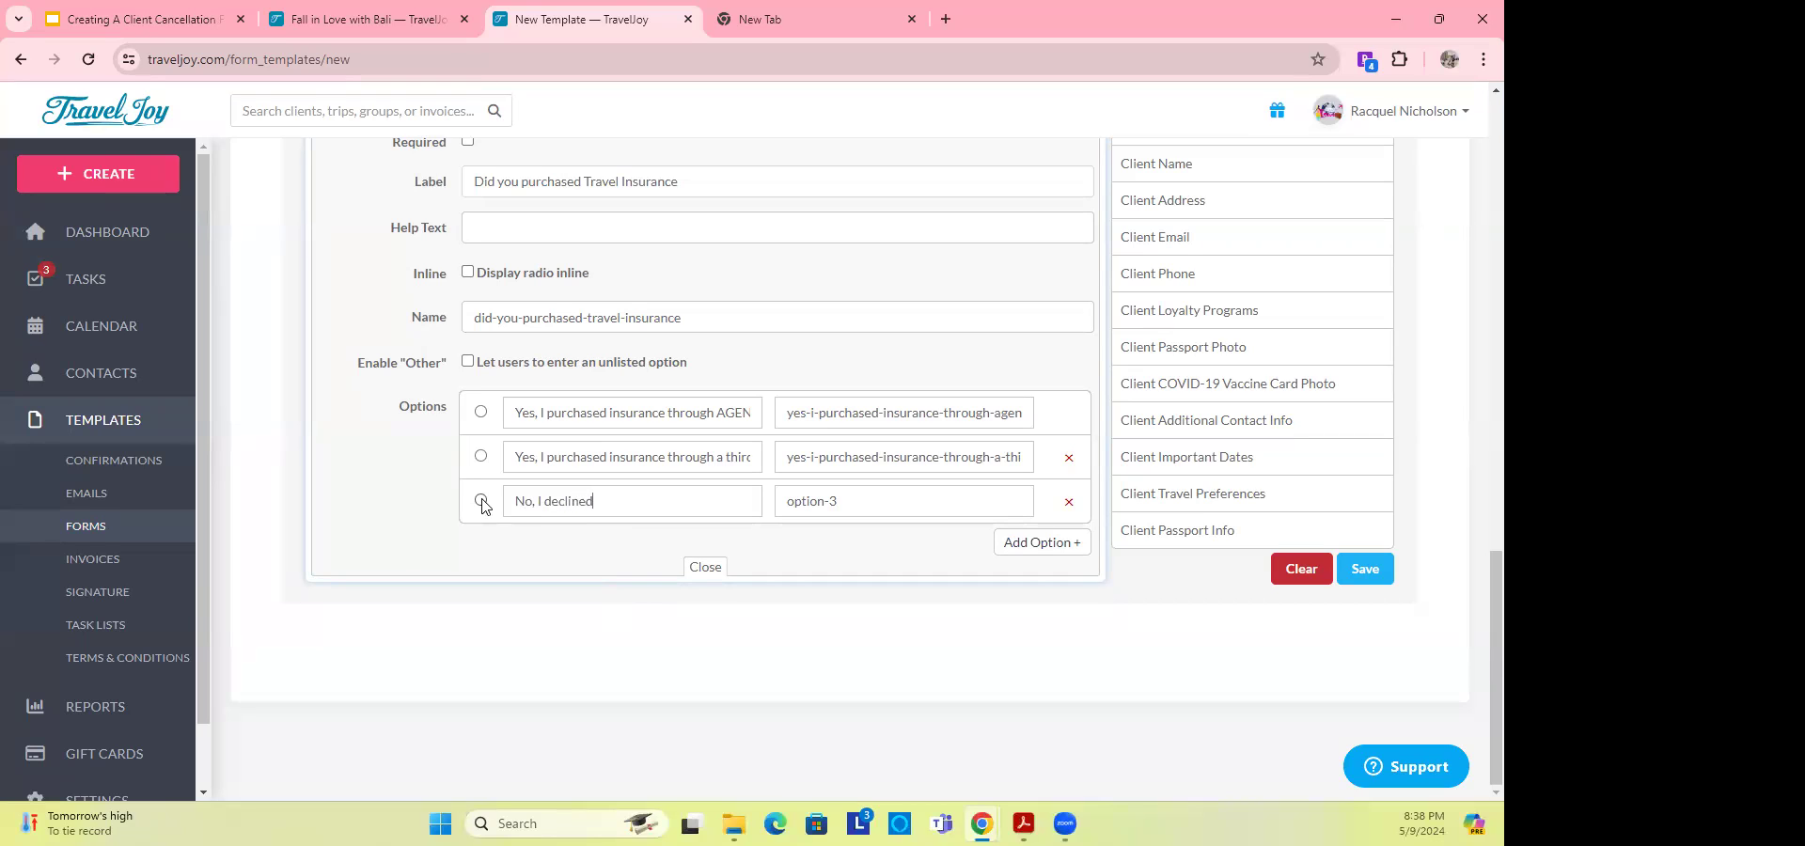
text( travel)
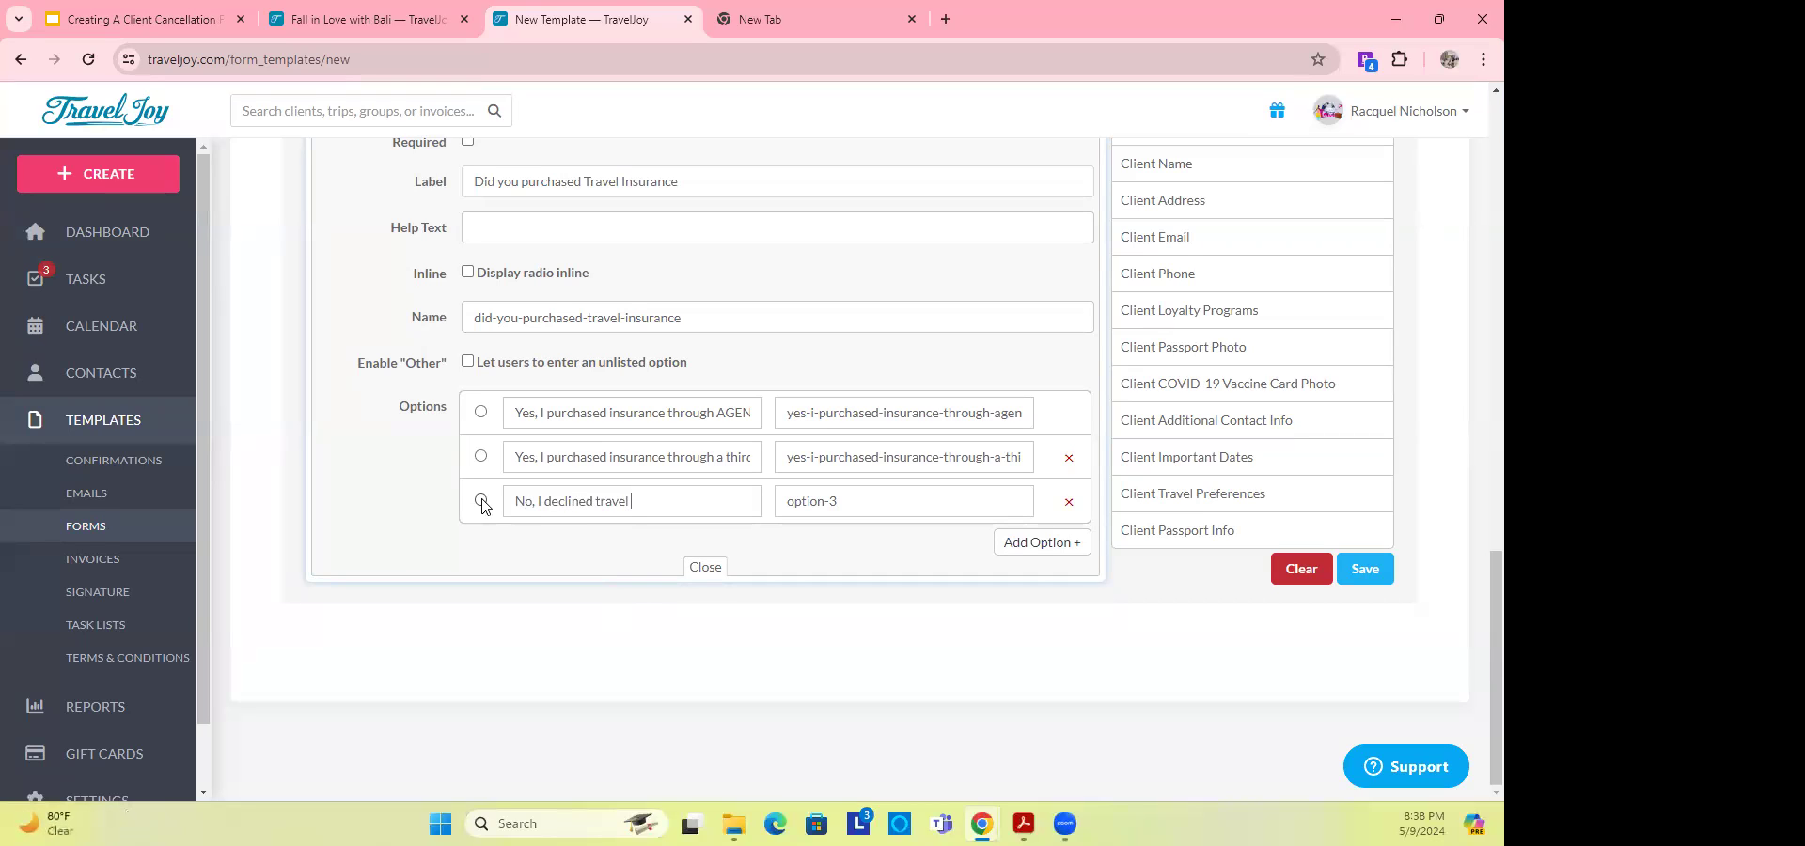
text( incurance)
key(Tab)
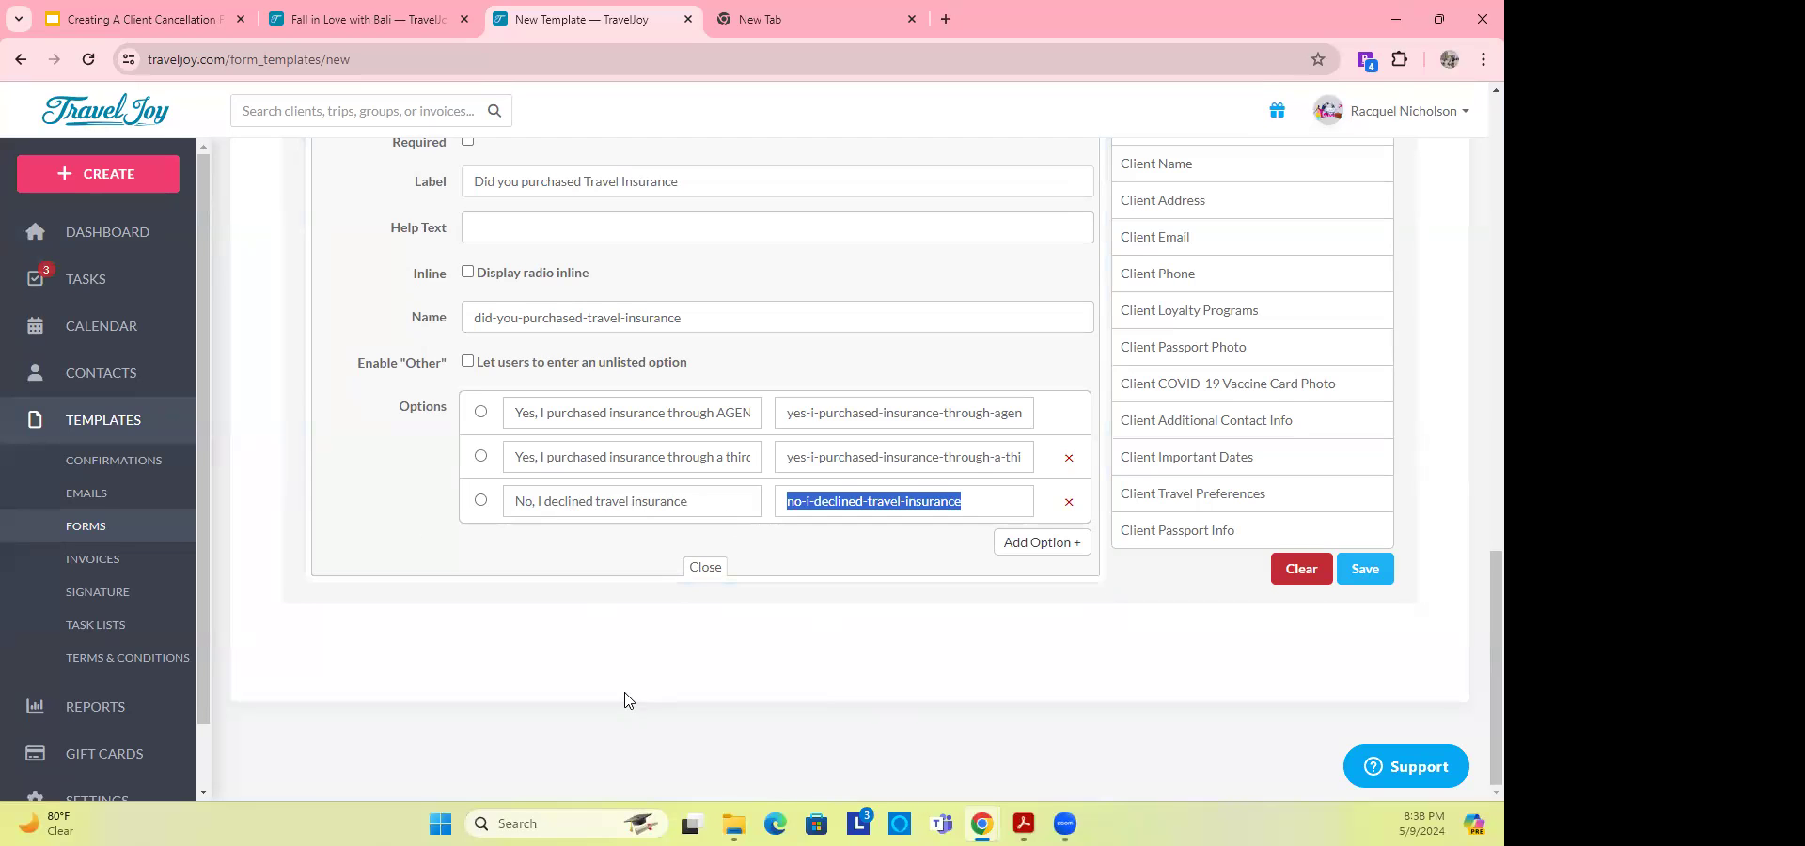
Step: Add a Text Area at the end of the form, below the travel insurance question
scroll(1290, 306, up, 3)
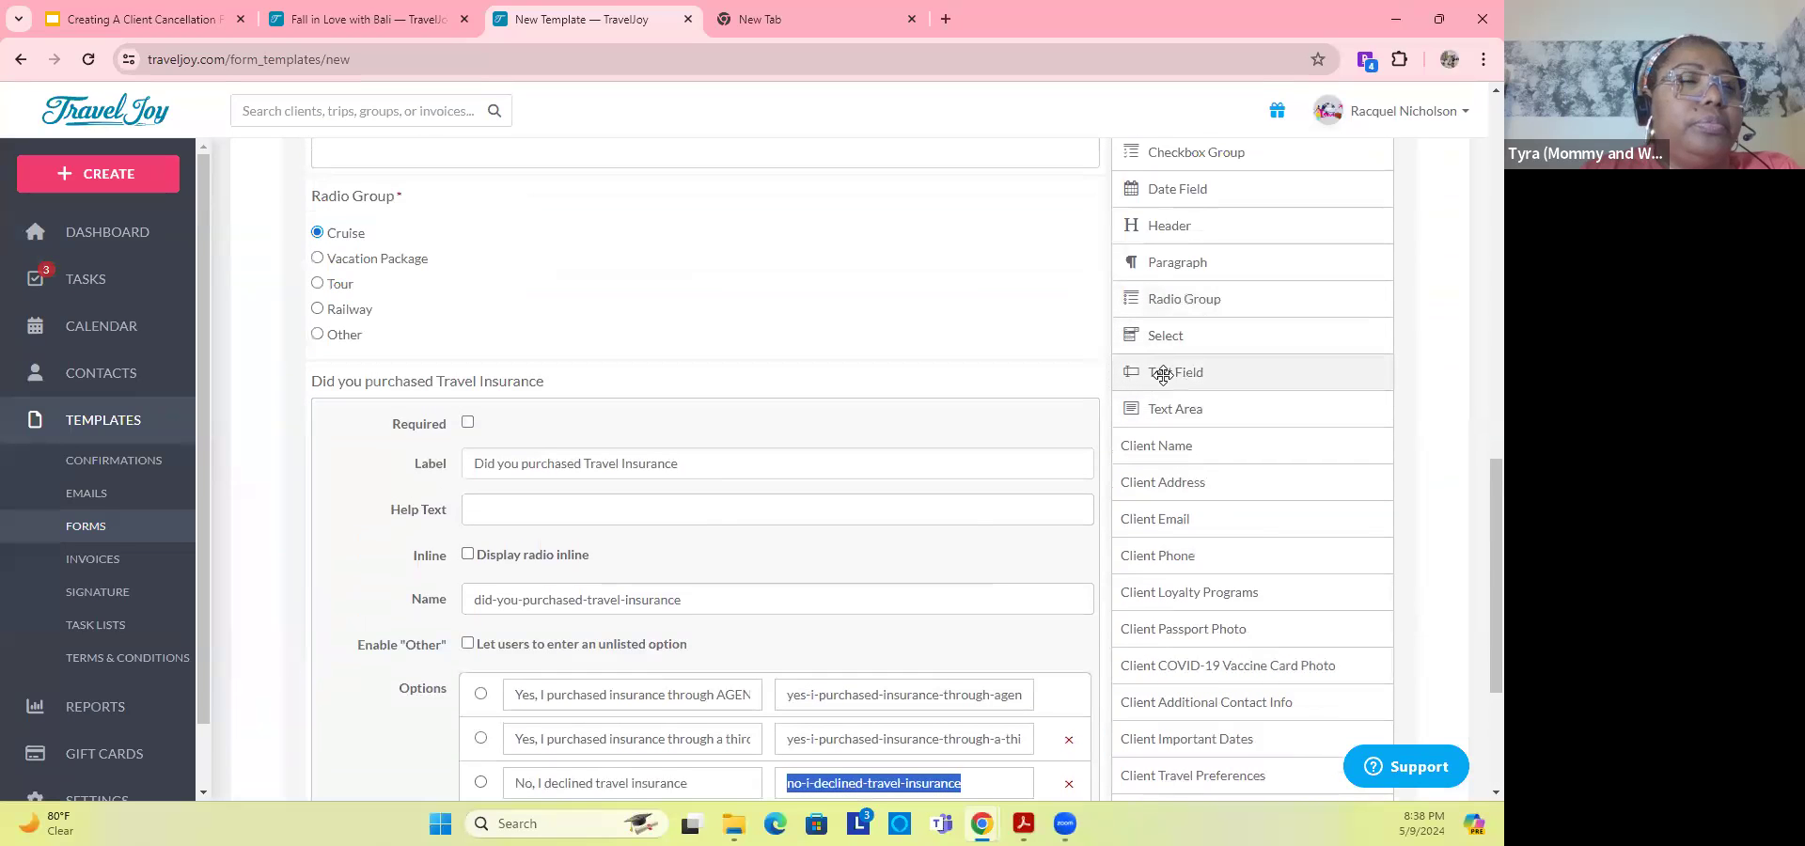
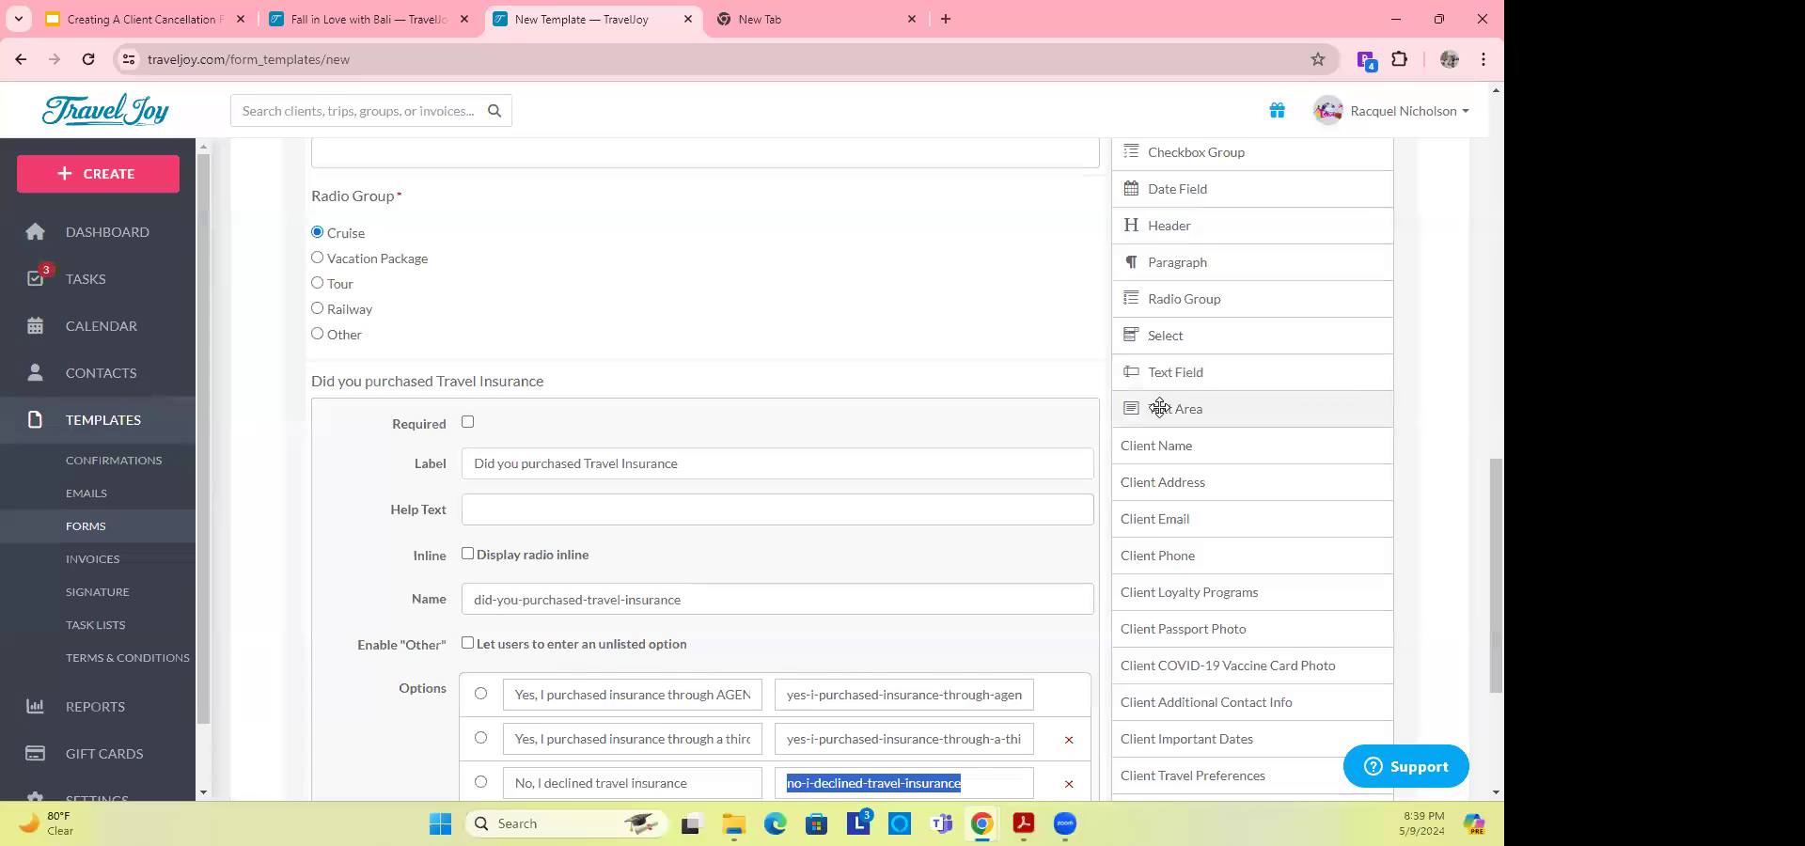
click(1161, 511)
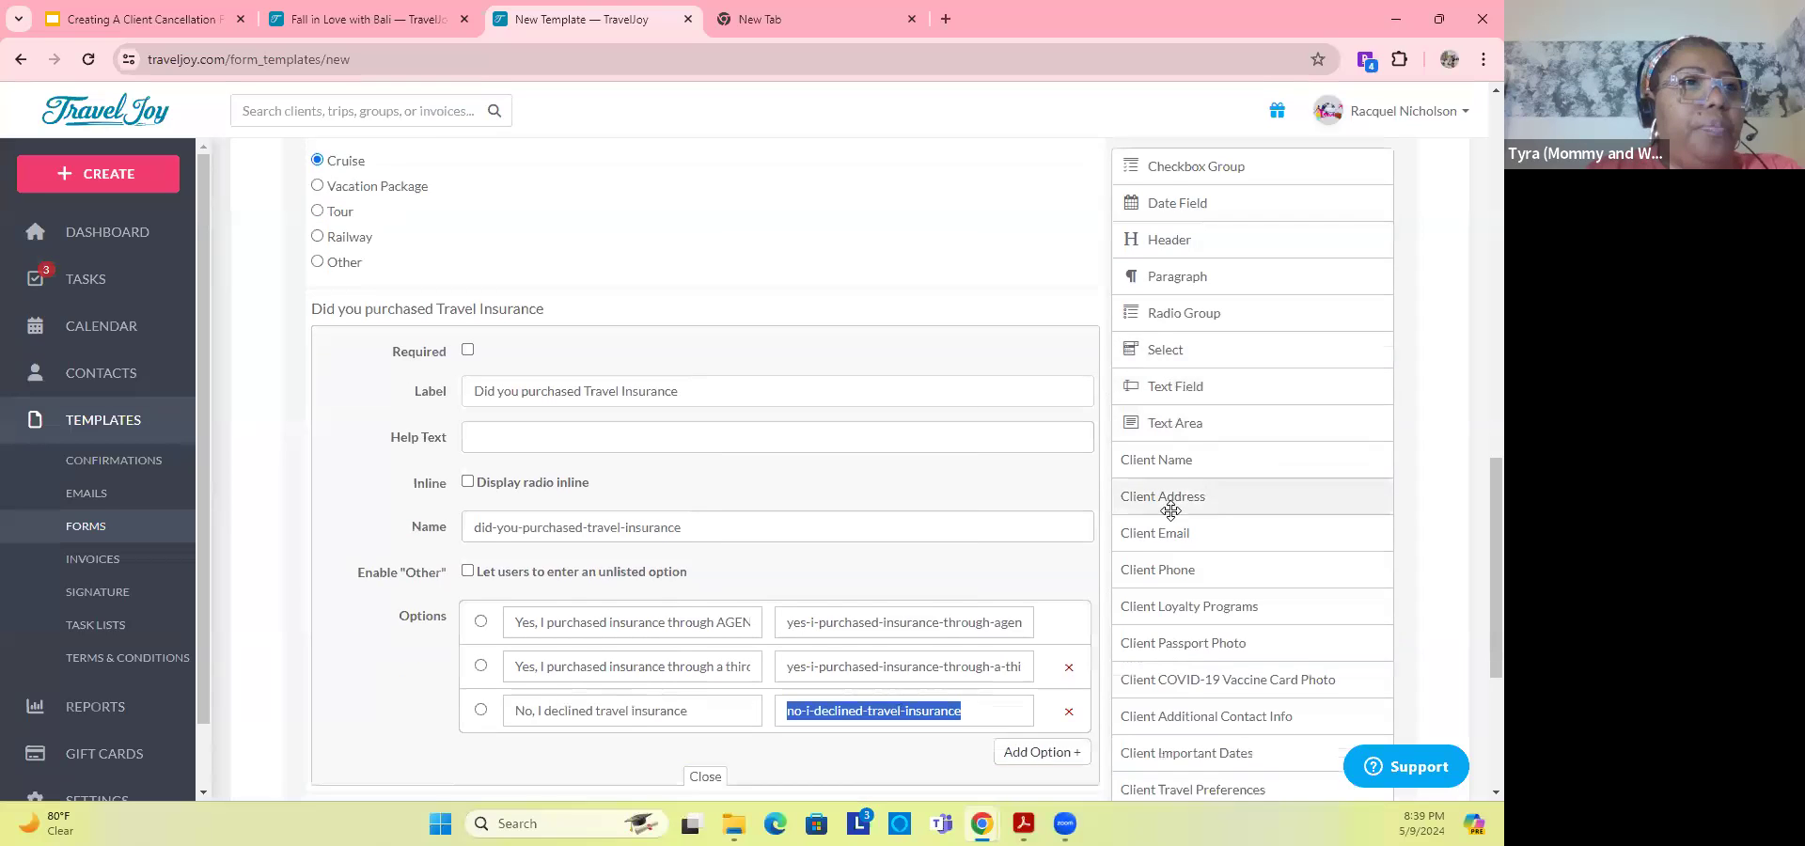
scroll(1151, 509, down, 1)
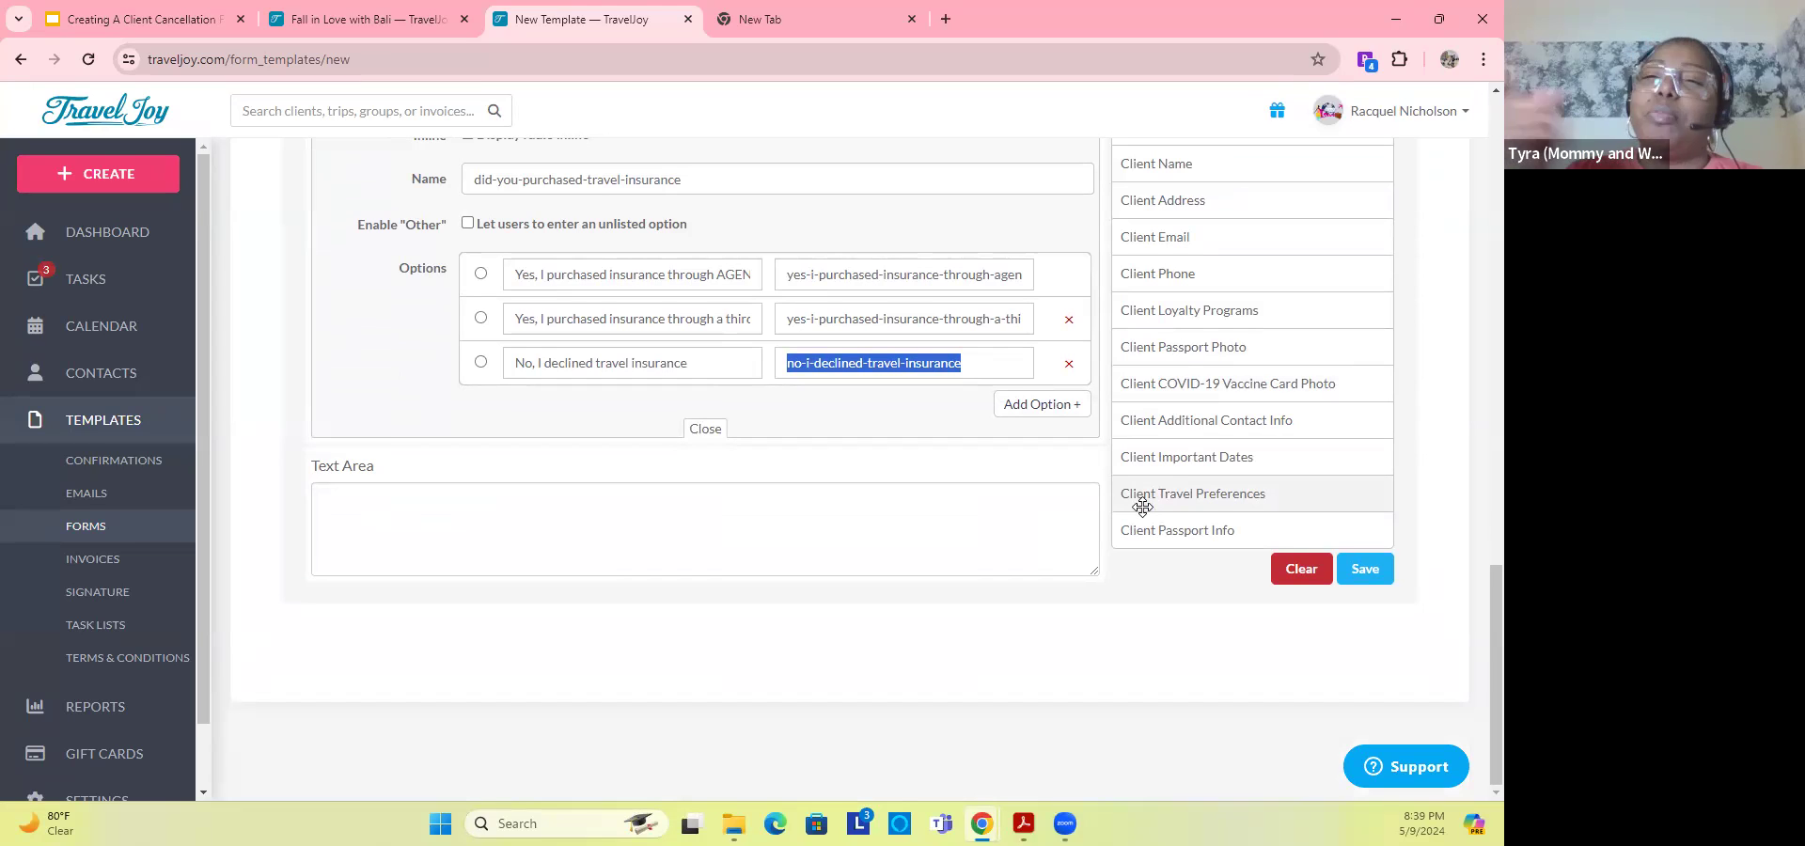
mouse_move(402, 521)
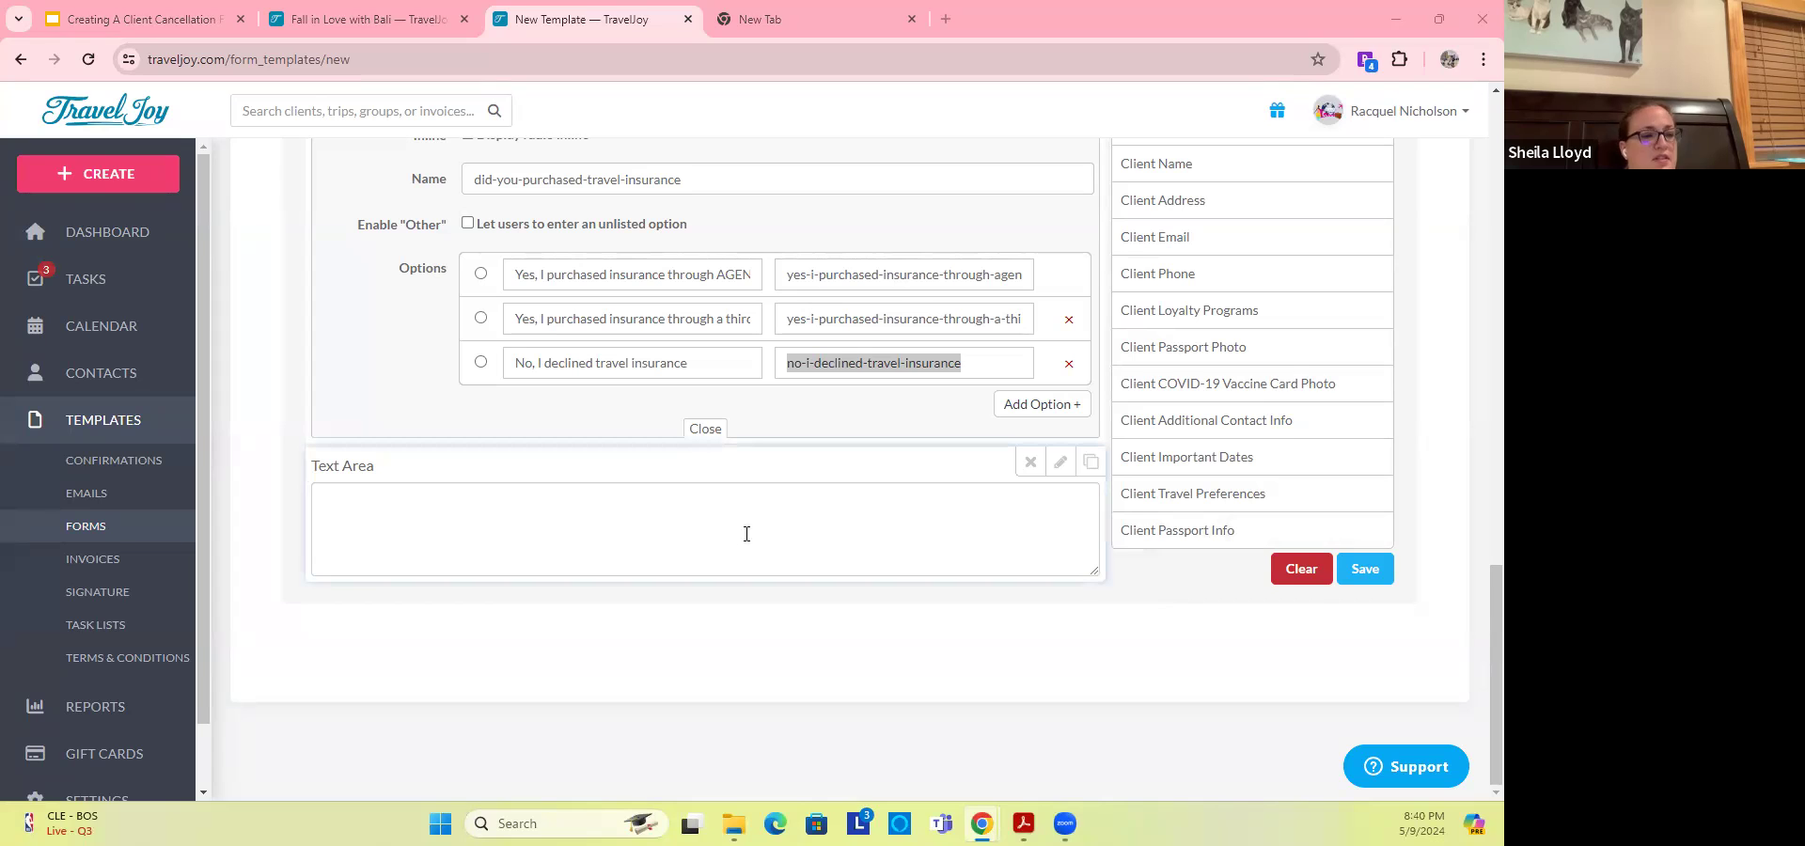
scroll(786, 526, up, 2)
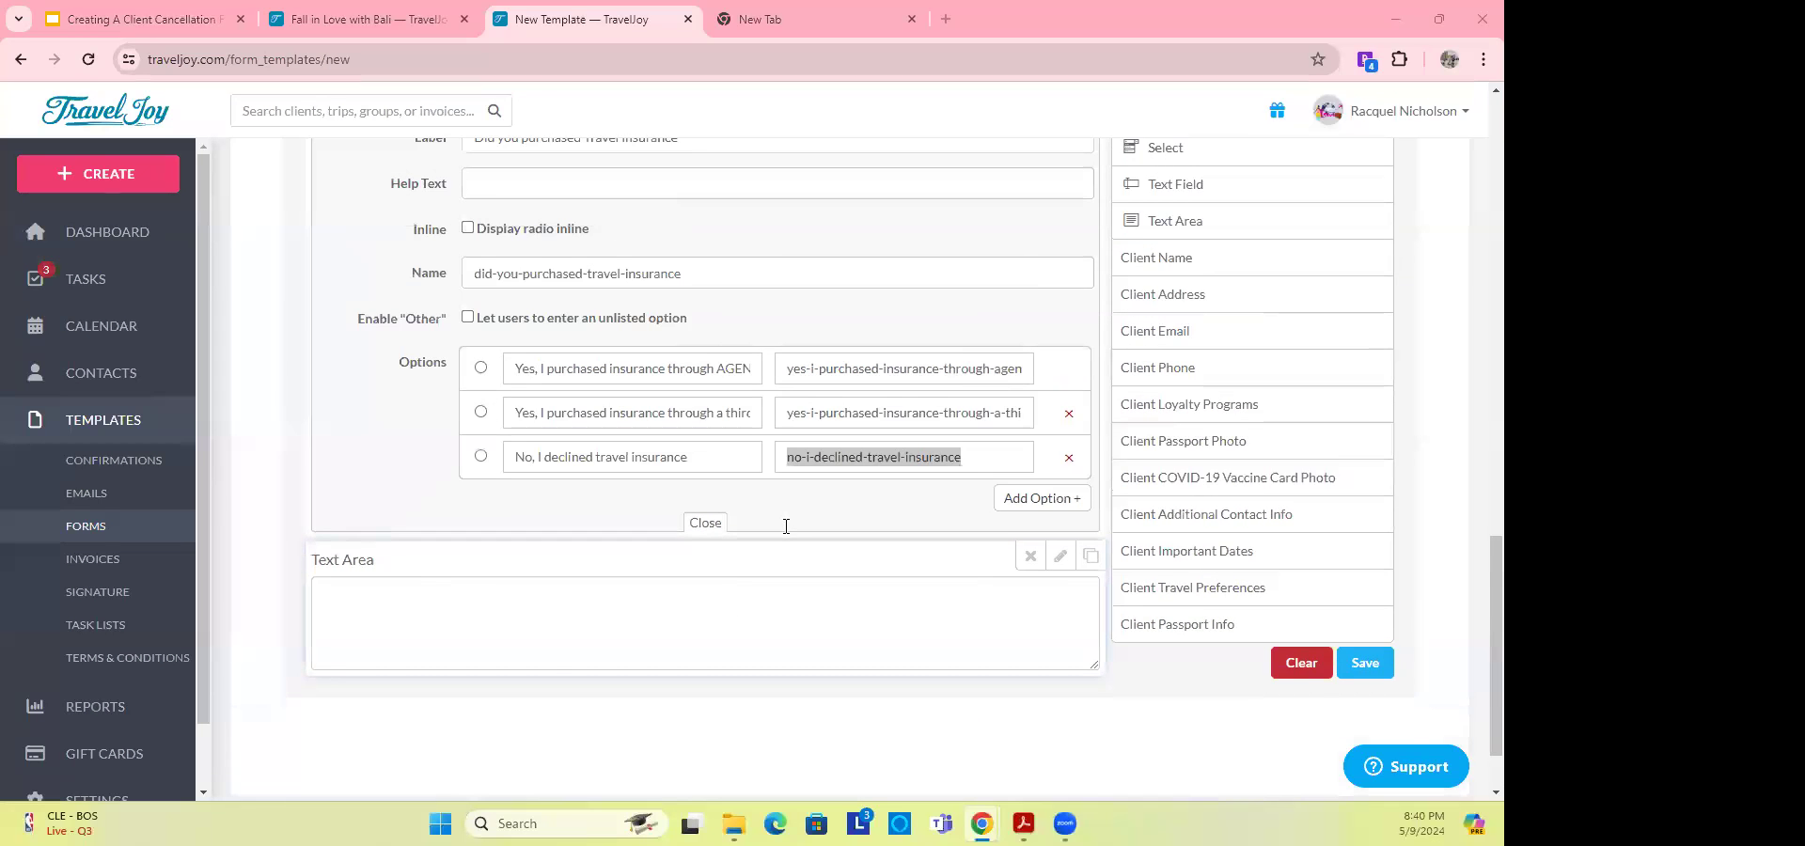
scroll(814, 547, down, 2)
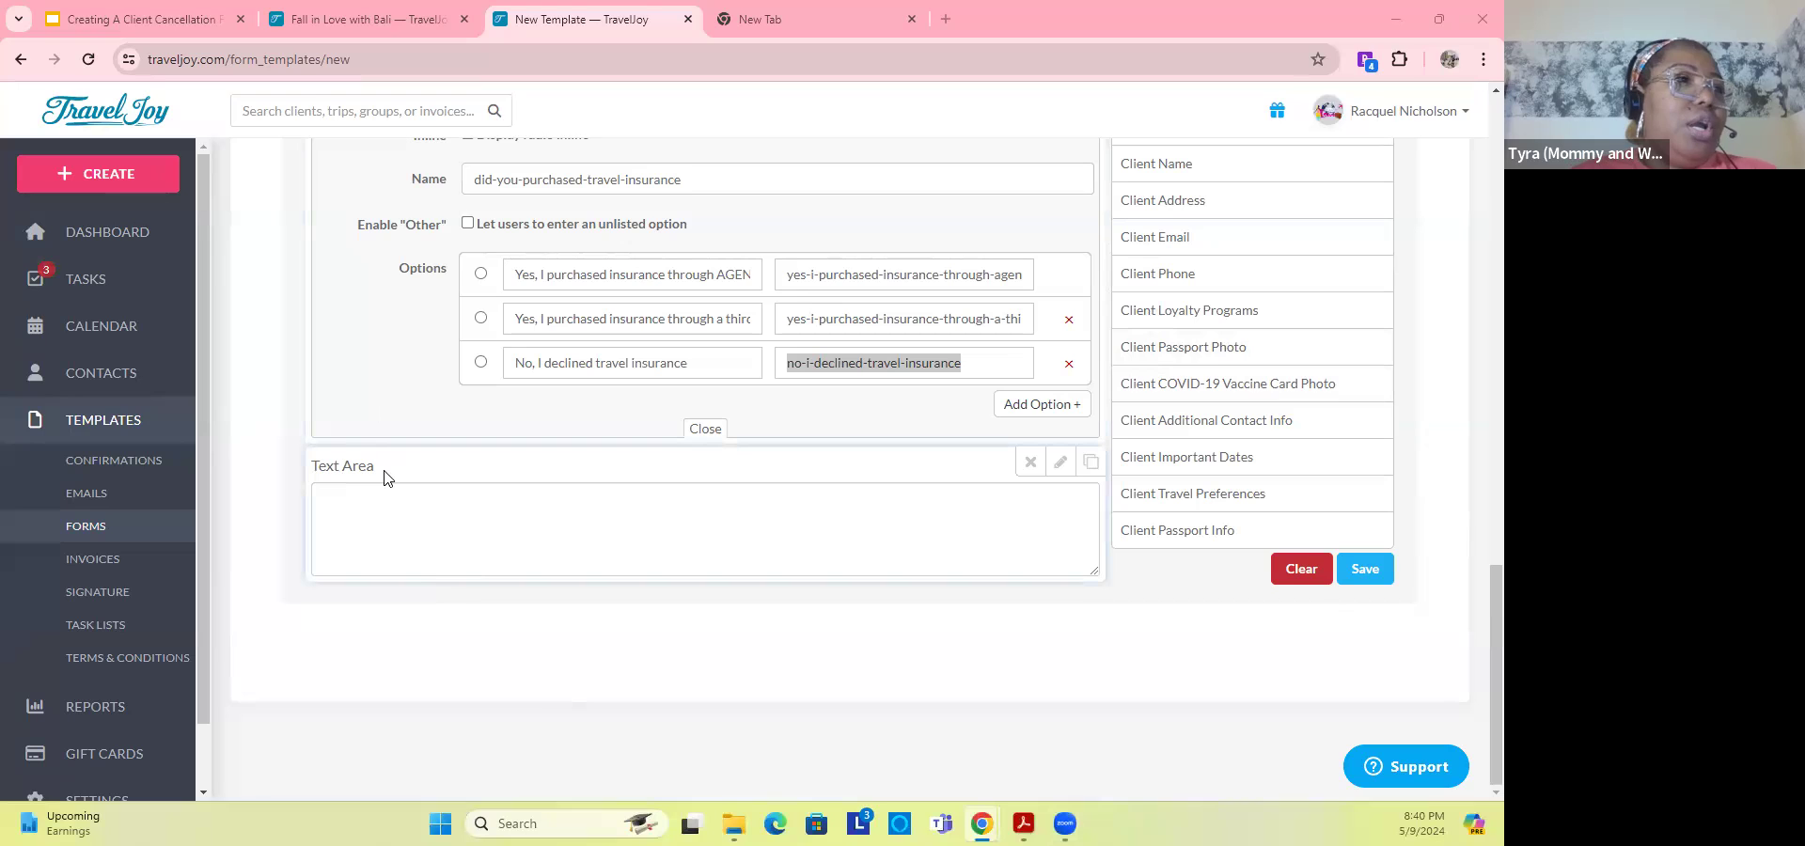
Step: Open the new Text Area's settings to review its available fields, and close them
click(1059, 462)
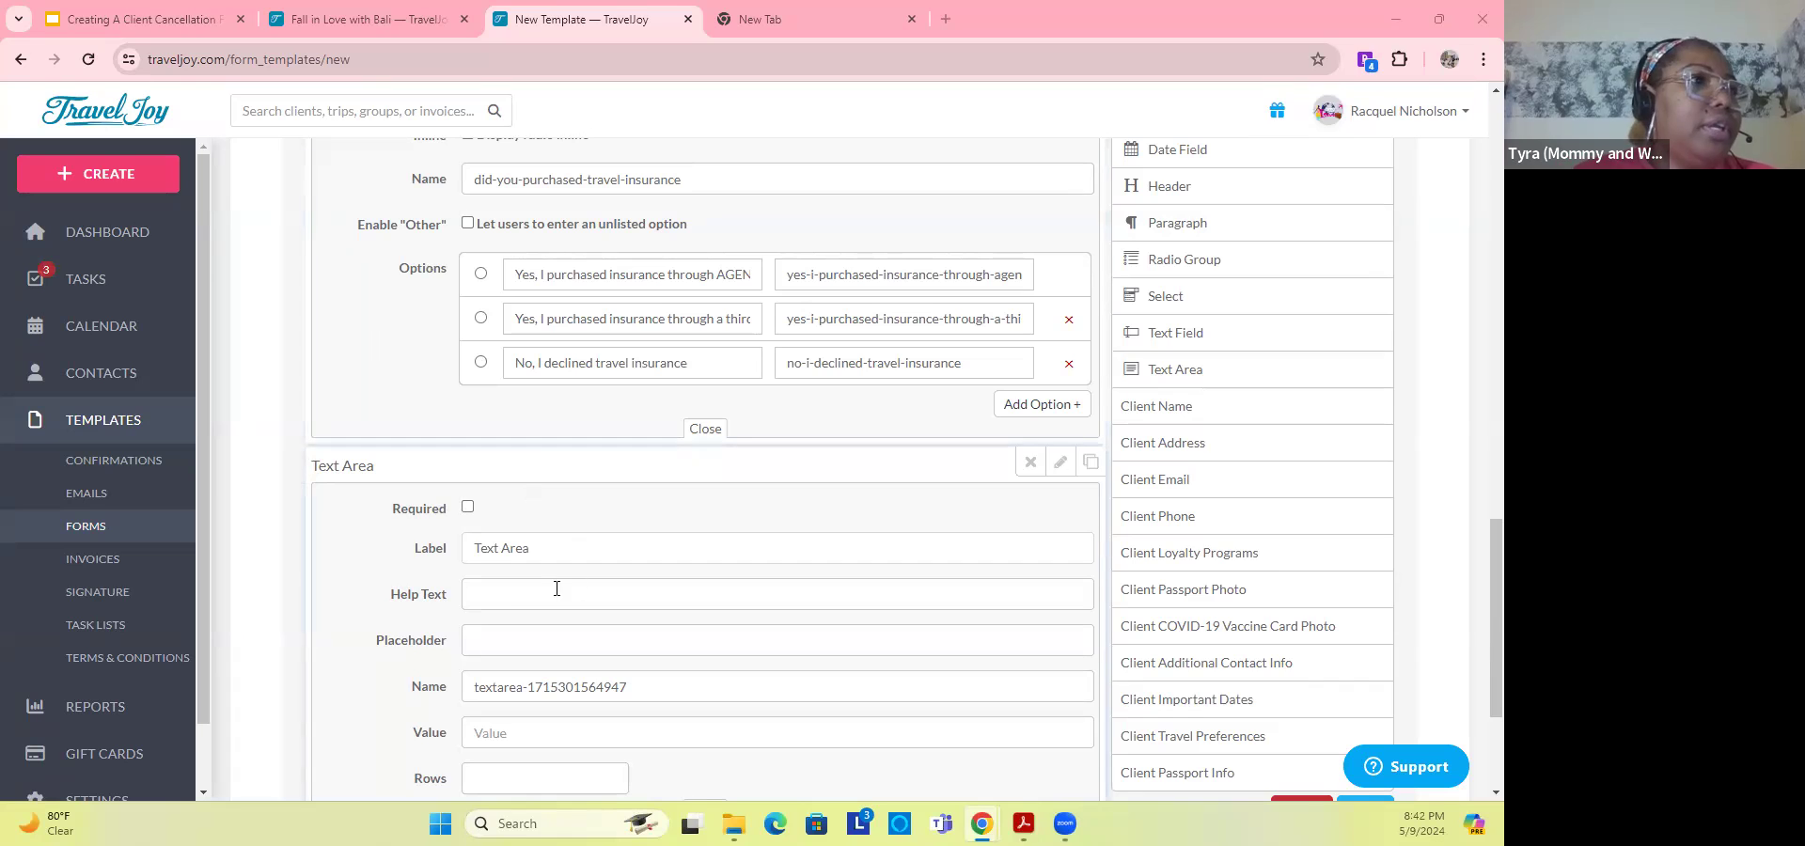
scroll(549, 623, down, 2)
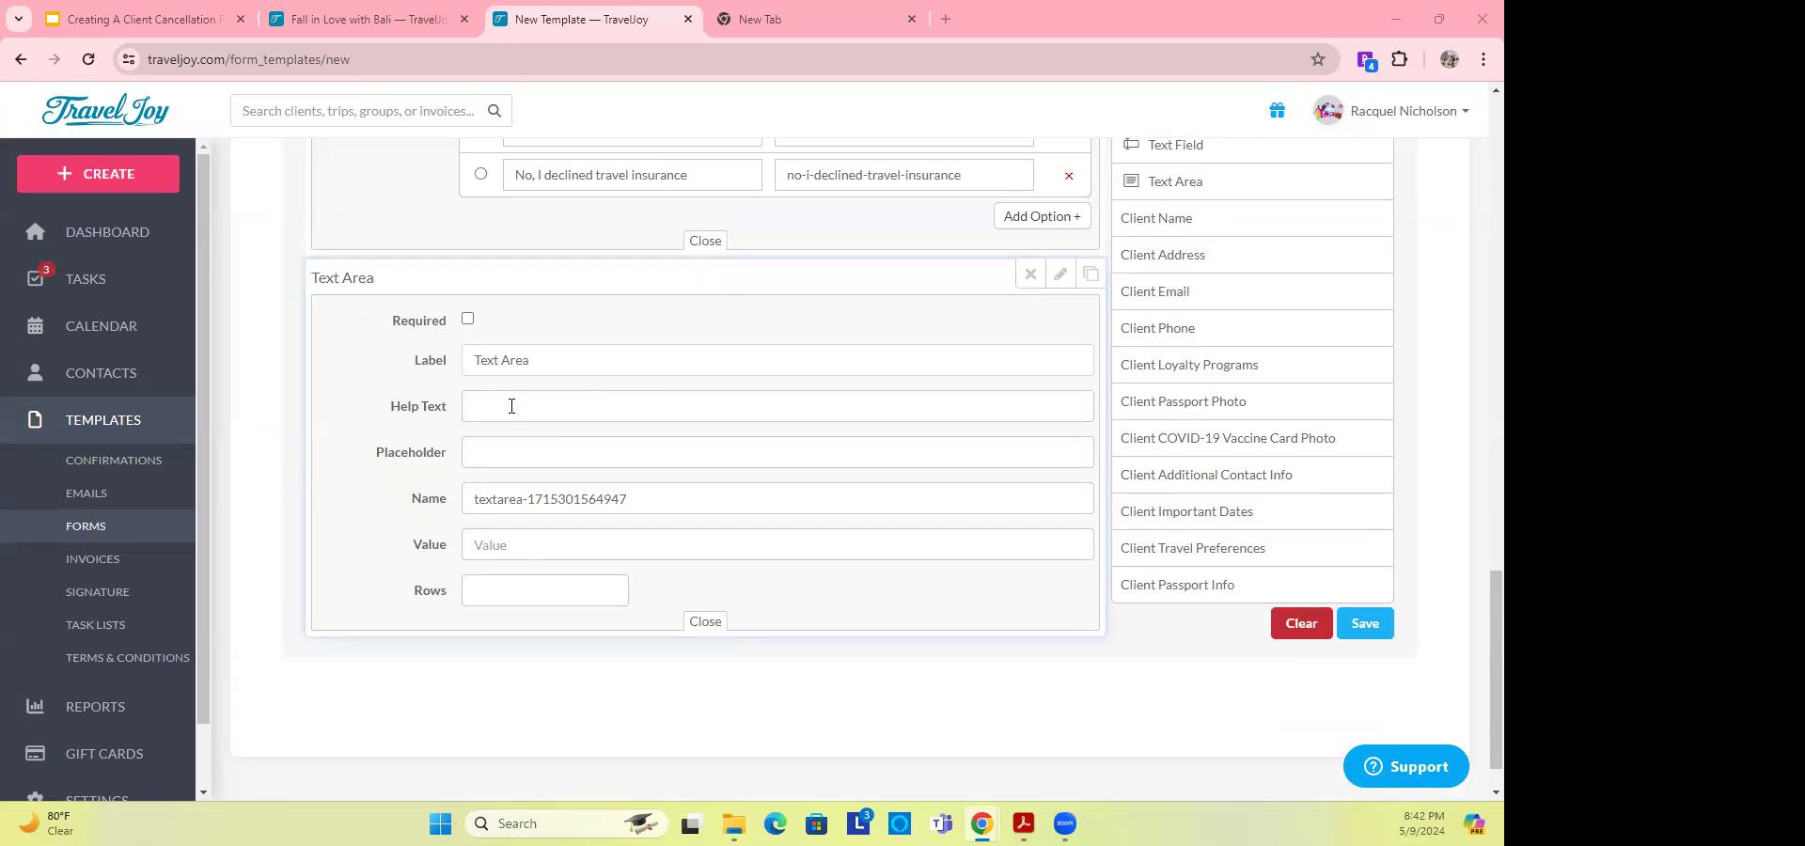
click(705, 626)
Step: Add a Paragraph element at the end of the form, below the Text Area
scroll(1222, 311, up, 2)
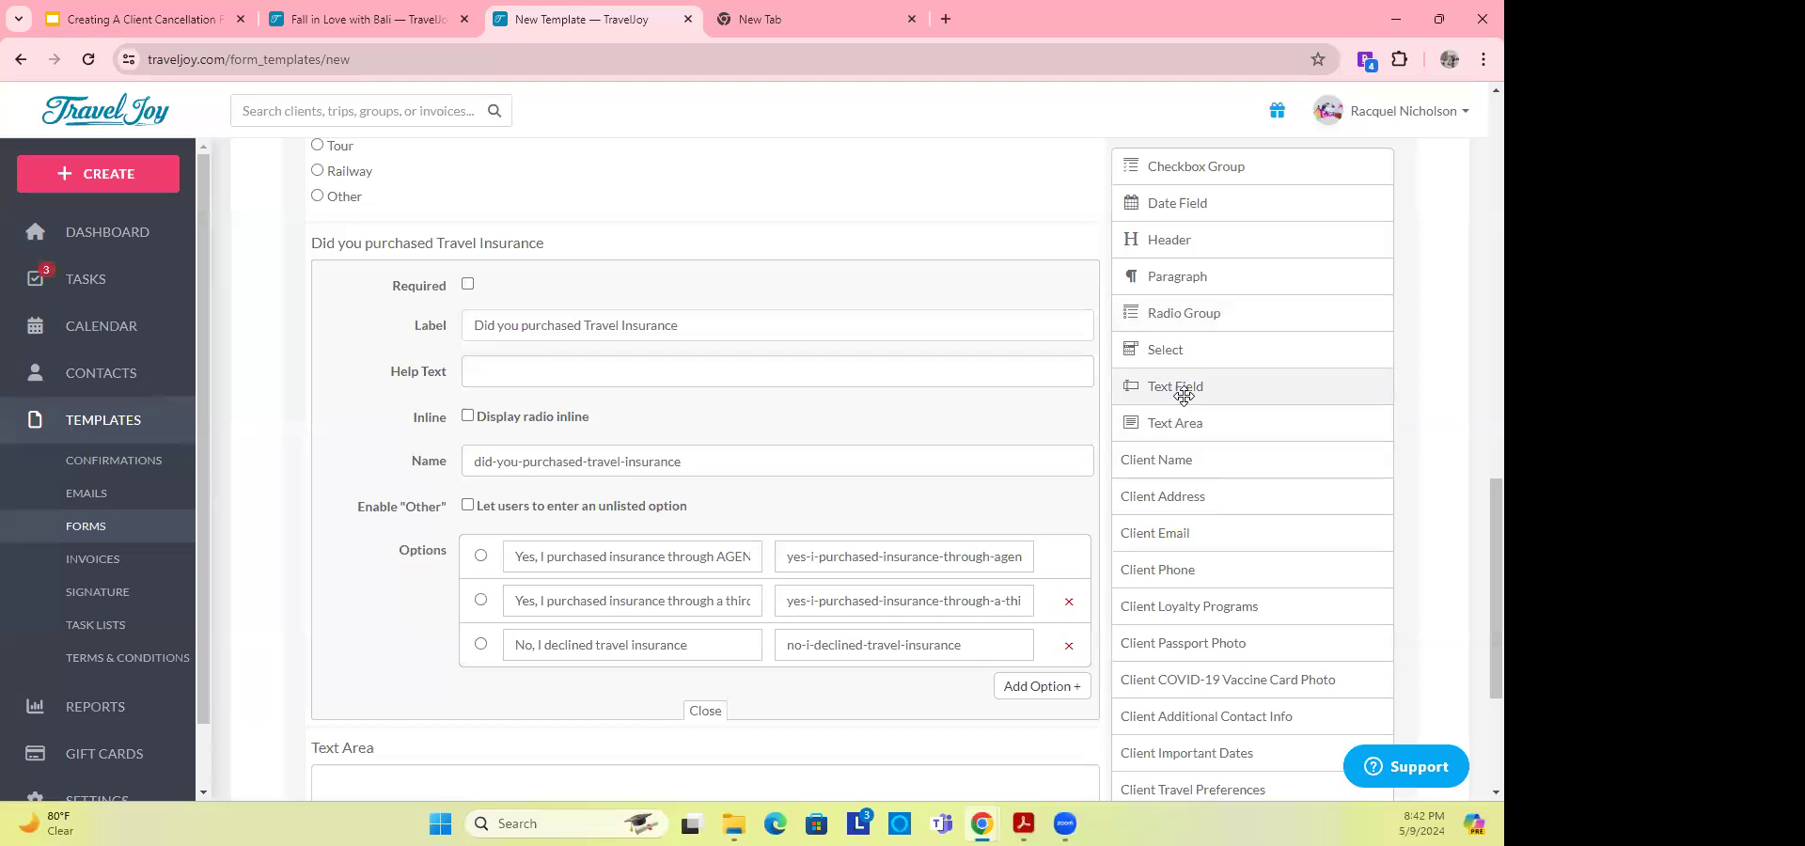
drag(1175, 276, 449, 560)
Step: Paste the cancellation authorization statement beginning "By completing and submitting this form" into the Text Area
scroll(1204, 282, up, 2)
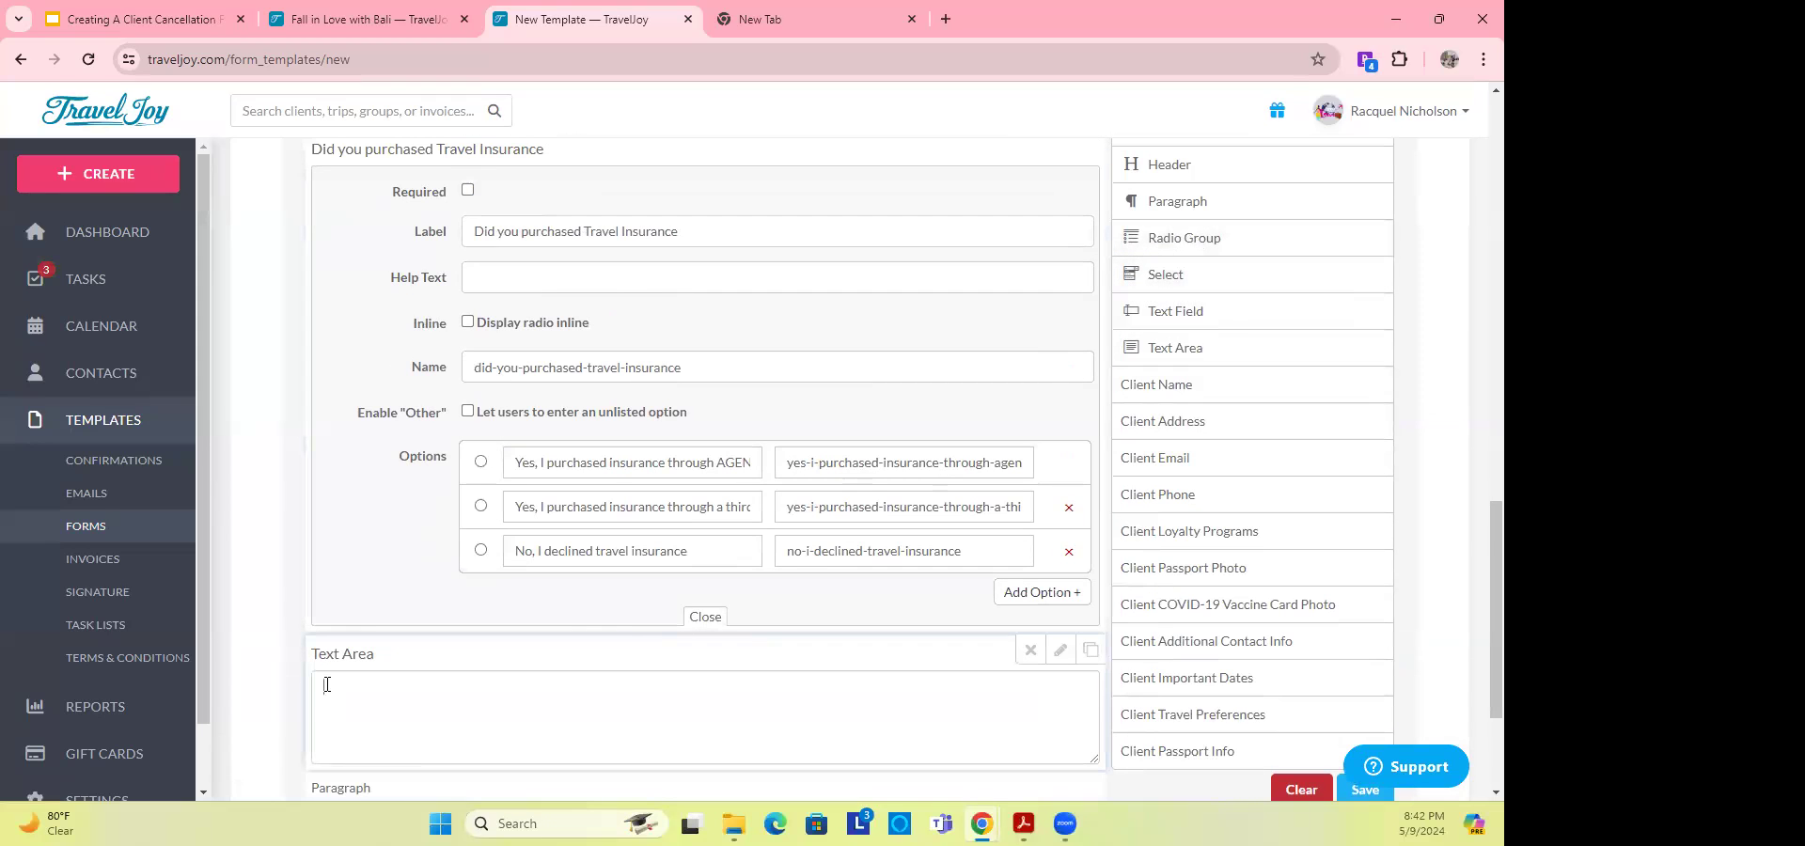
right_click(327, 685)
click(372, 437)
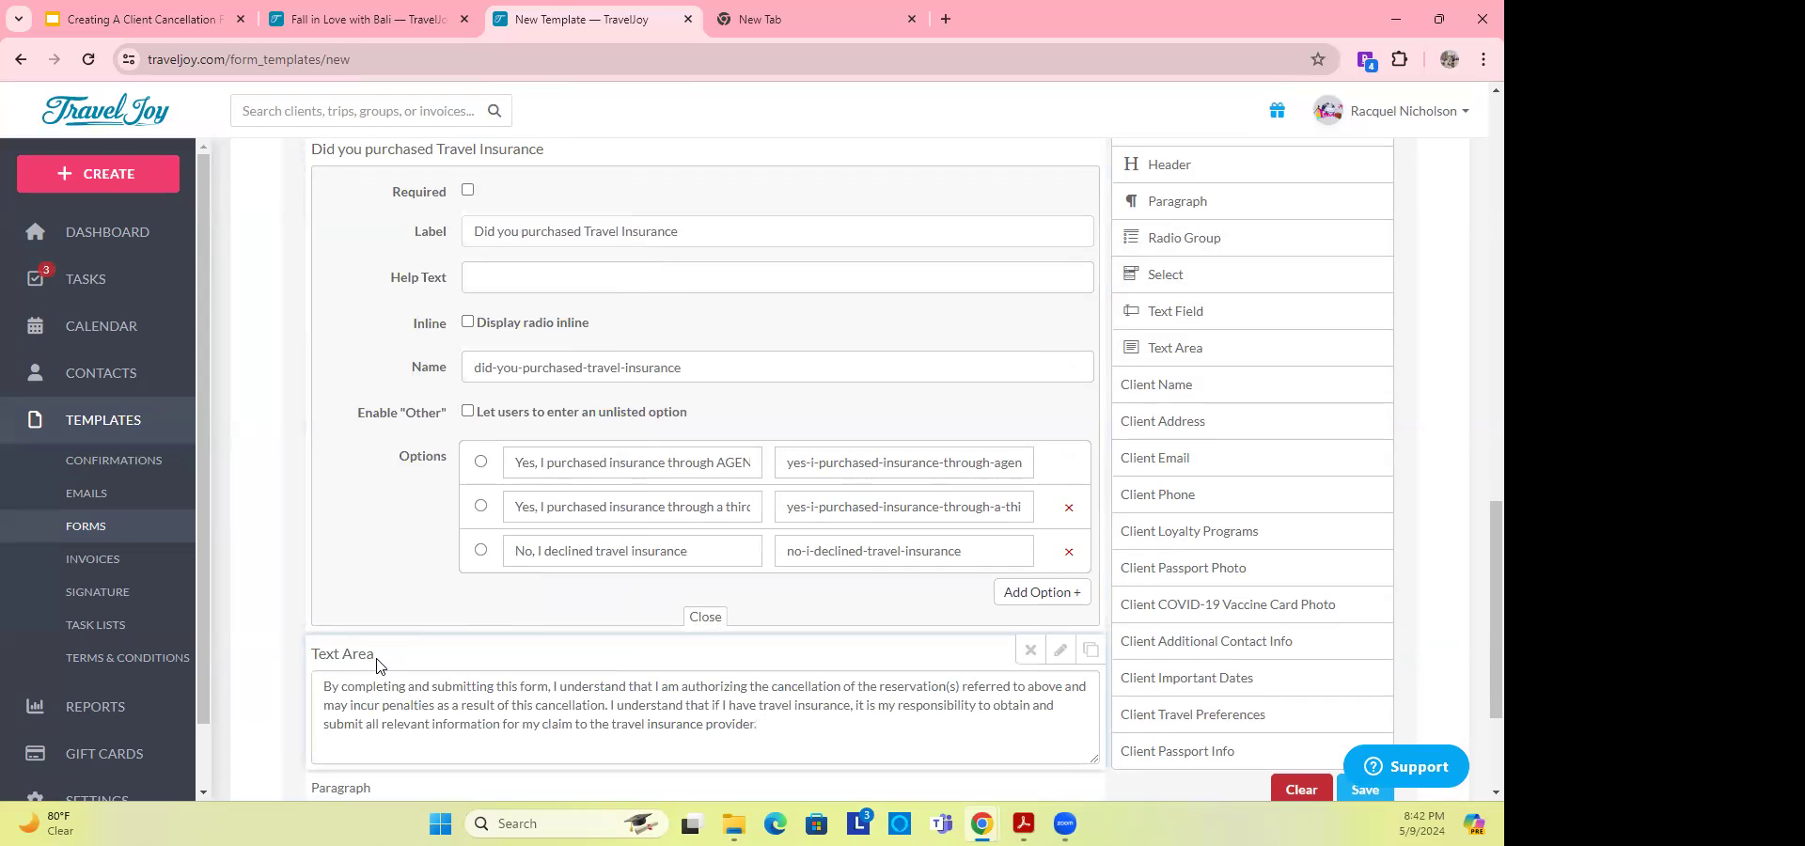
Step: Delete the Text Area that sits between the travel insurance question and the Paragraph
click(1061, 650)
scroll(618, 735, down, 2)
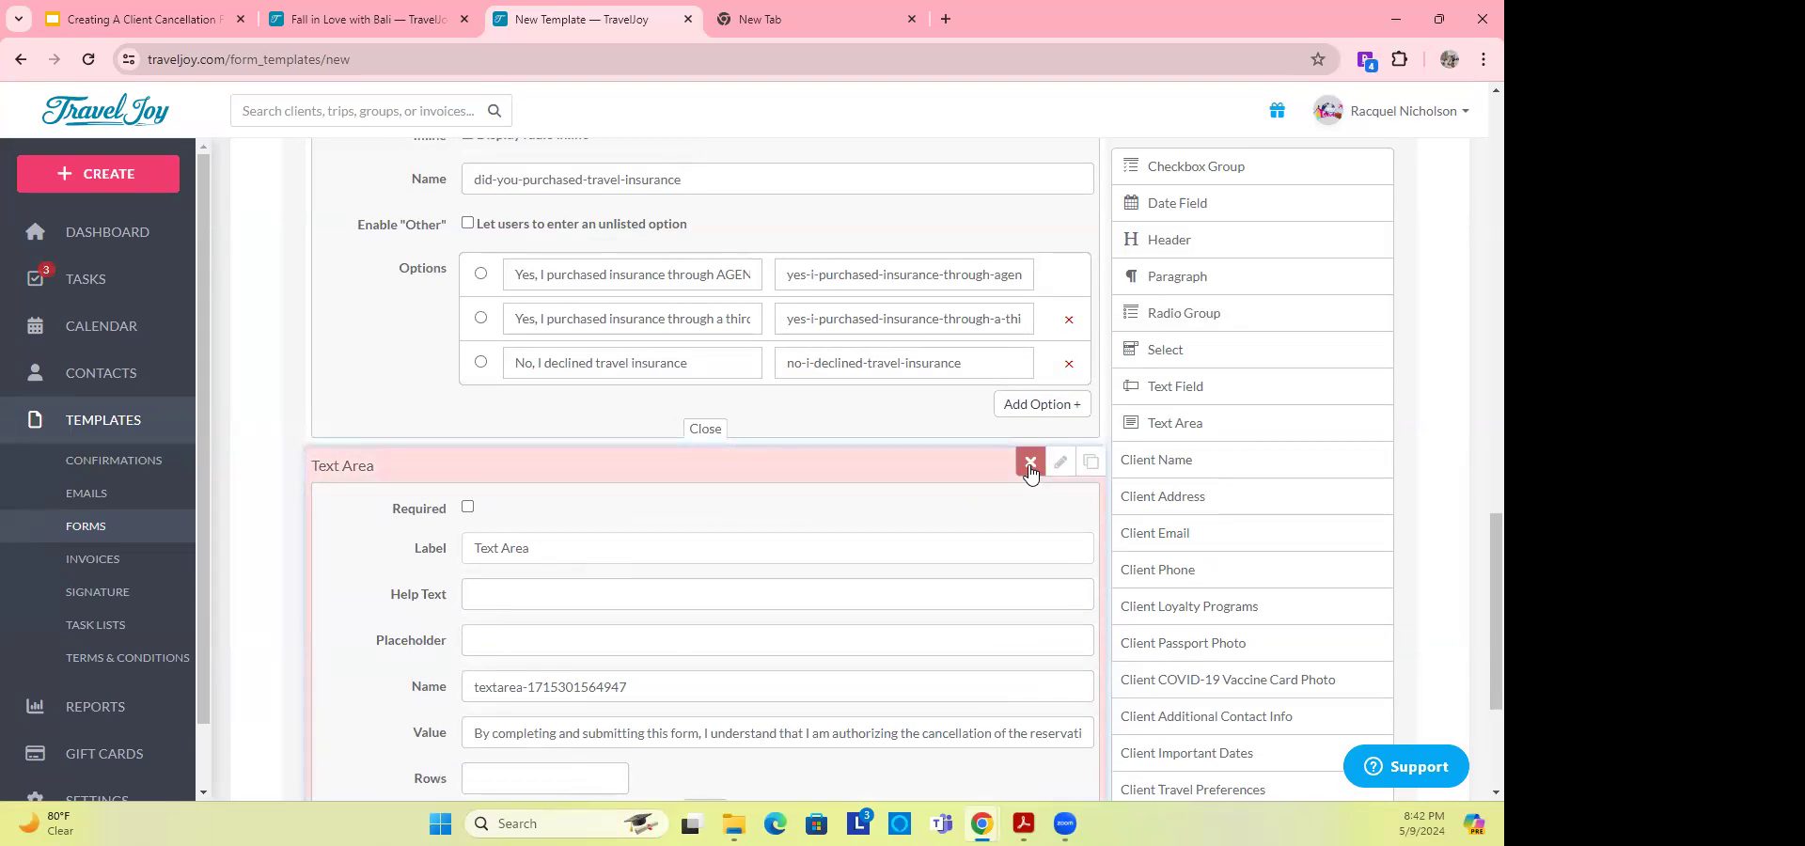
click(1029, 463)
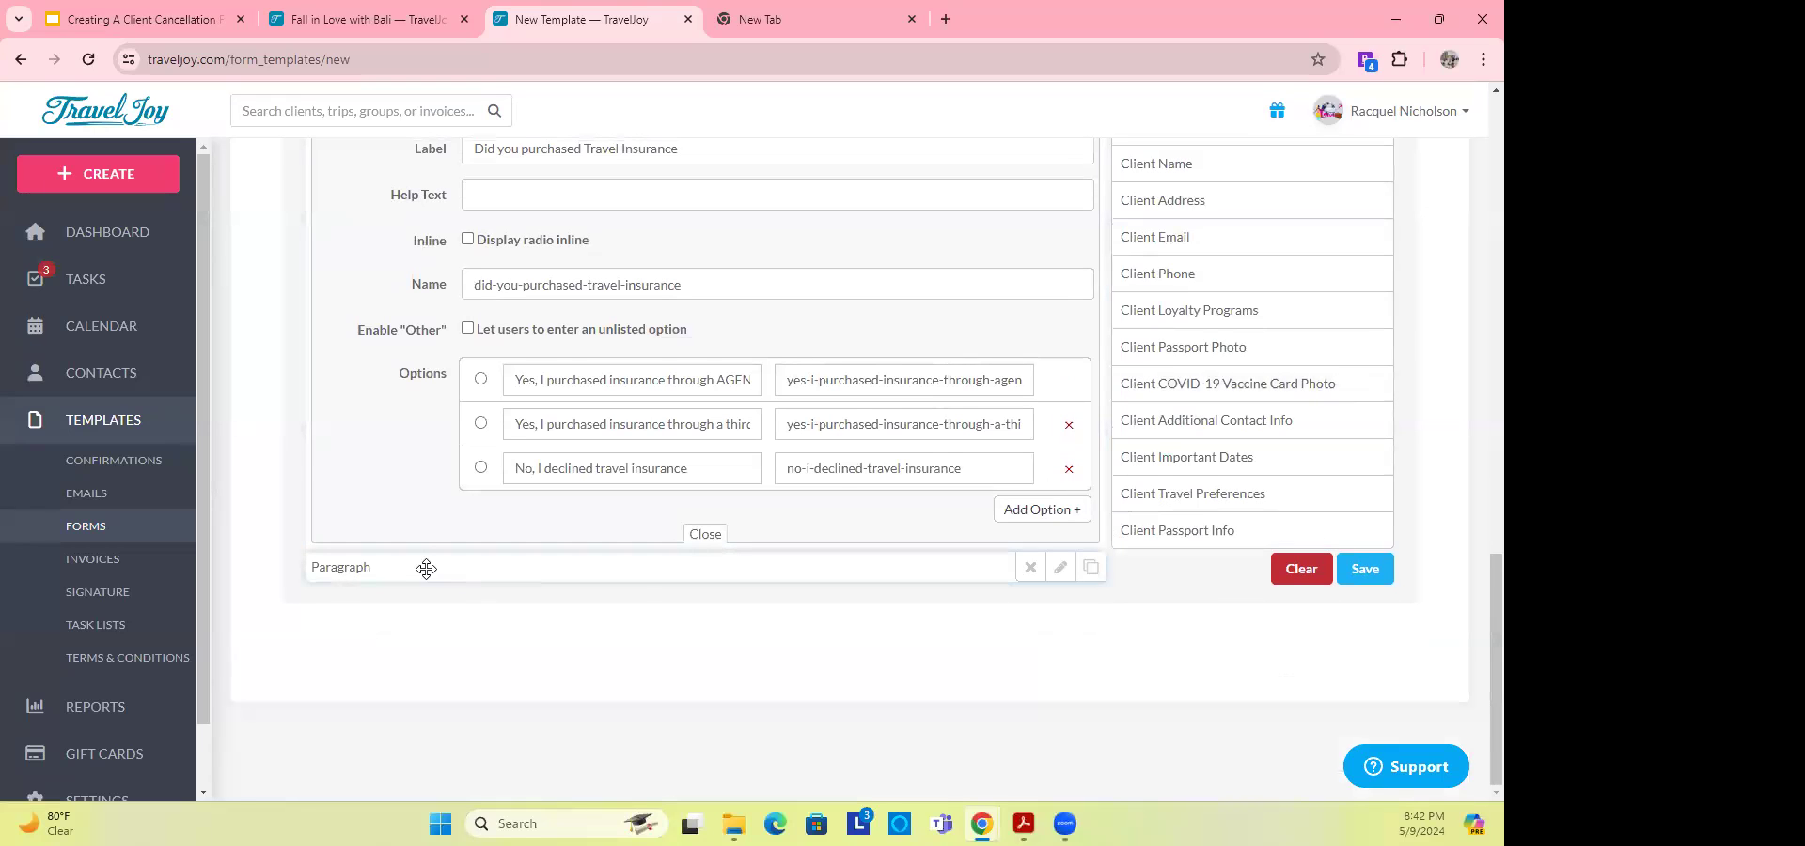
Step: Replace the Paragraph element's default content with the cancellation authorization statement beginning "By completing and submitting this form"
click(1059, 567)
double_click(539, 512)
right_click(500, 511)
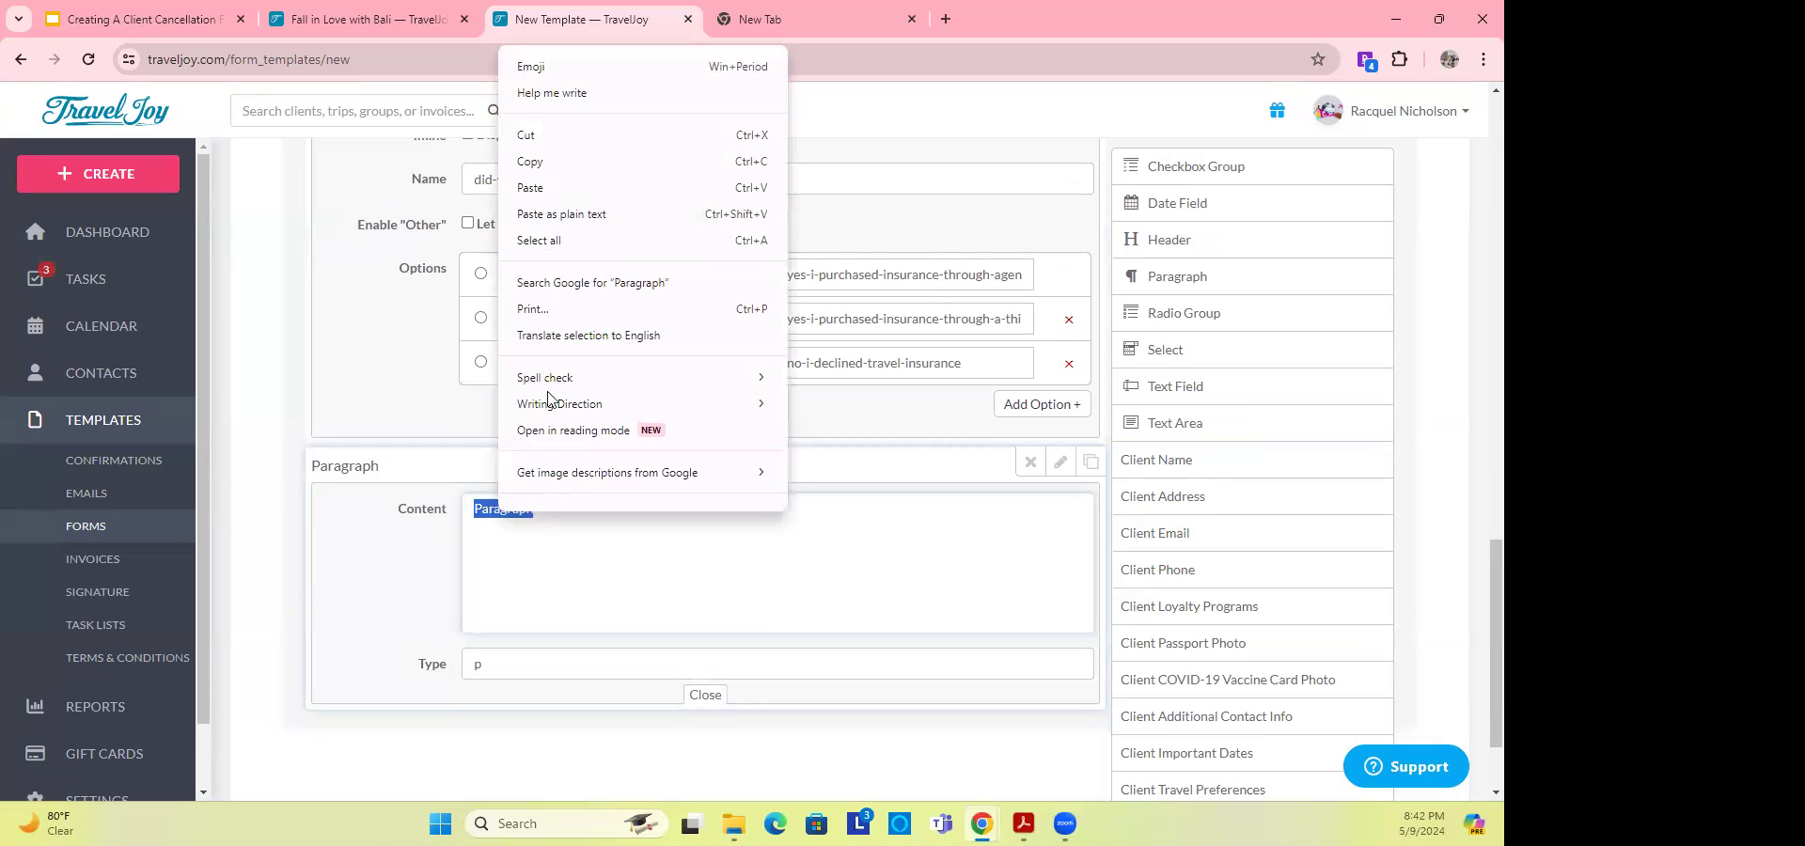
click(550, 200)
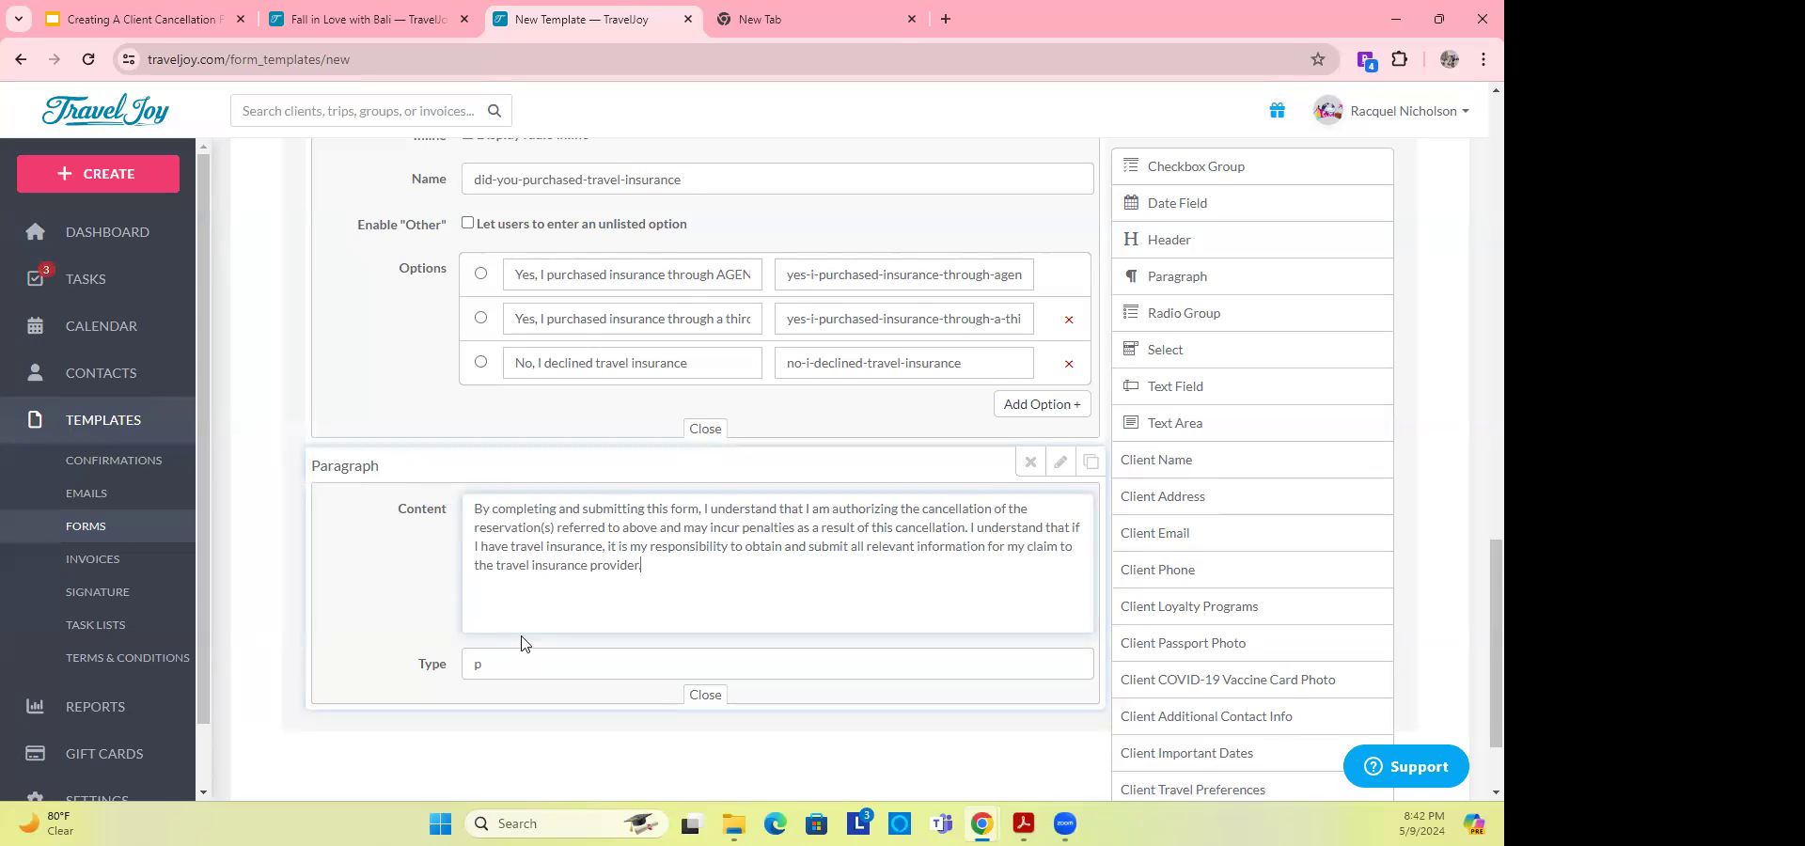
Step: Keep the Paragraph's type as p, and close the settings of both the travel insurance question and the Paragraph
click(516, 665)
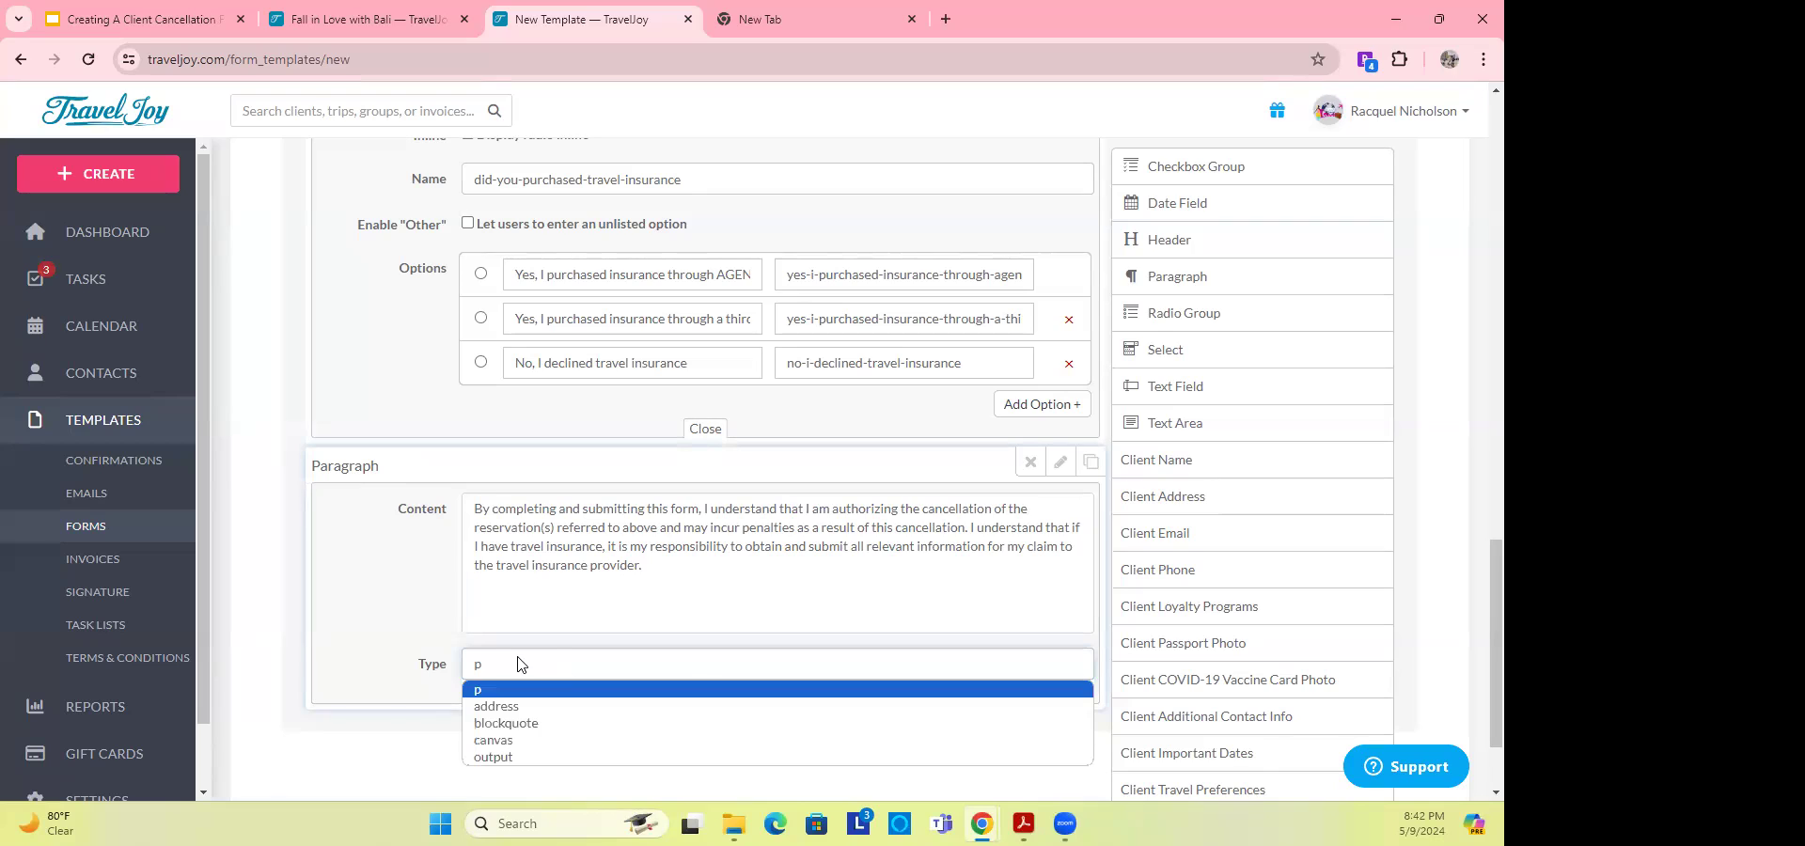
click(515, 666)
click(496, 670)
click(705, 429)
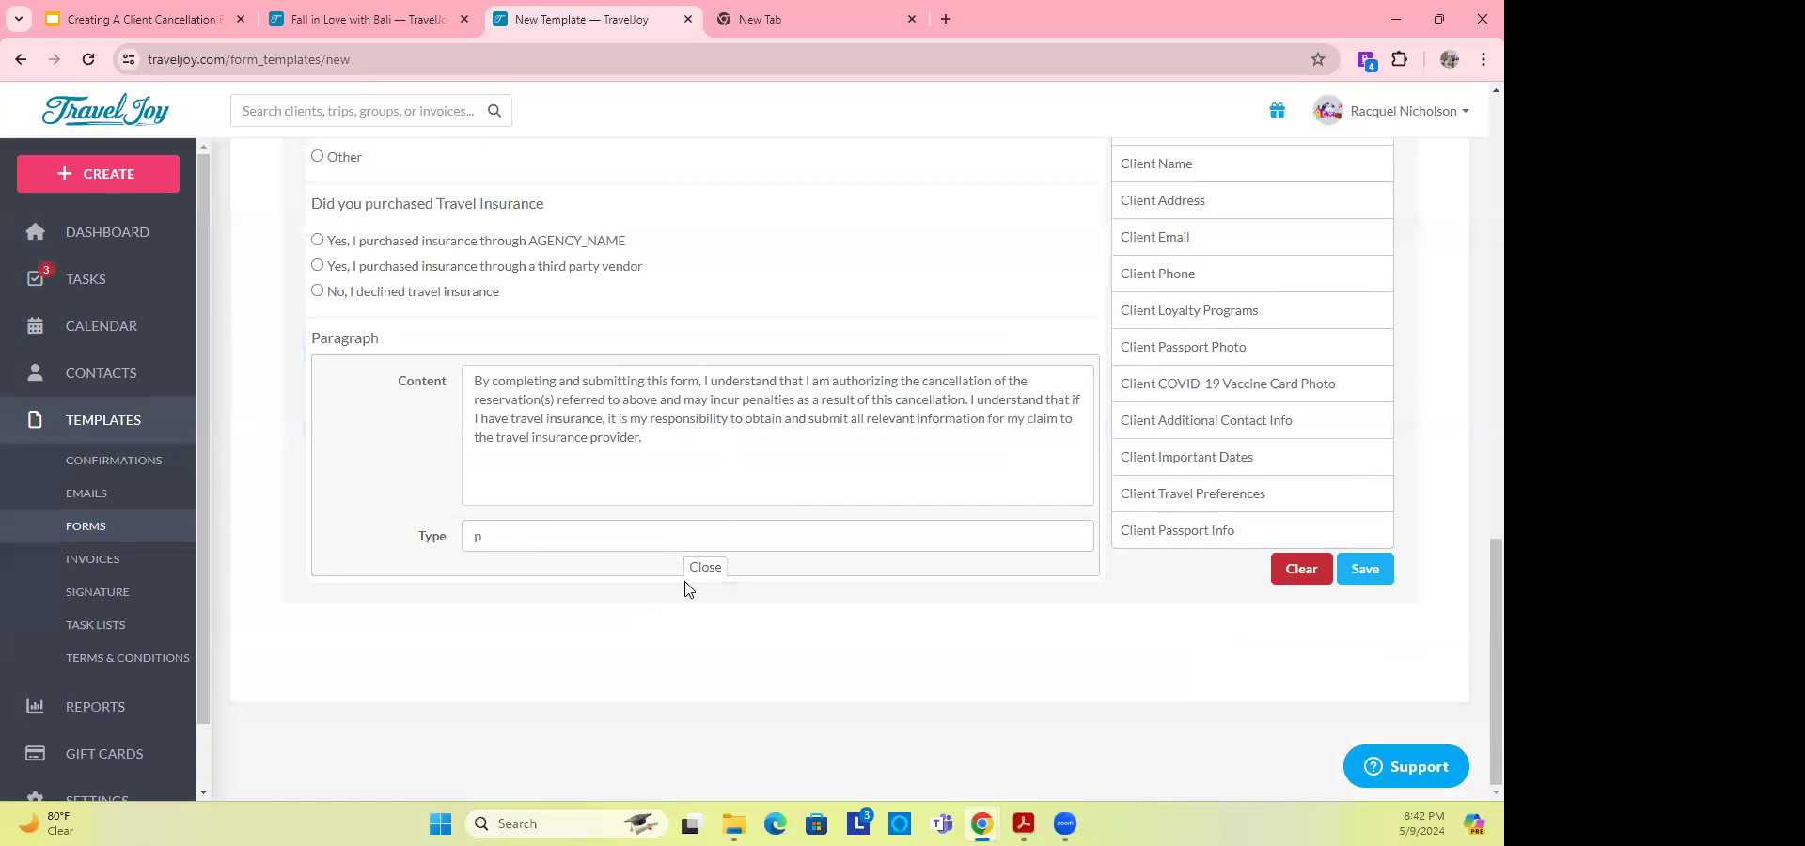
click(705, 566)
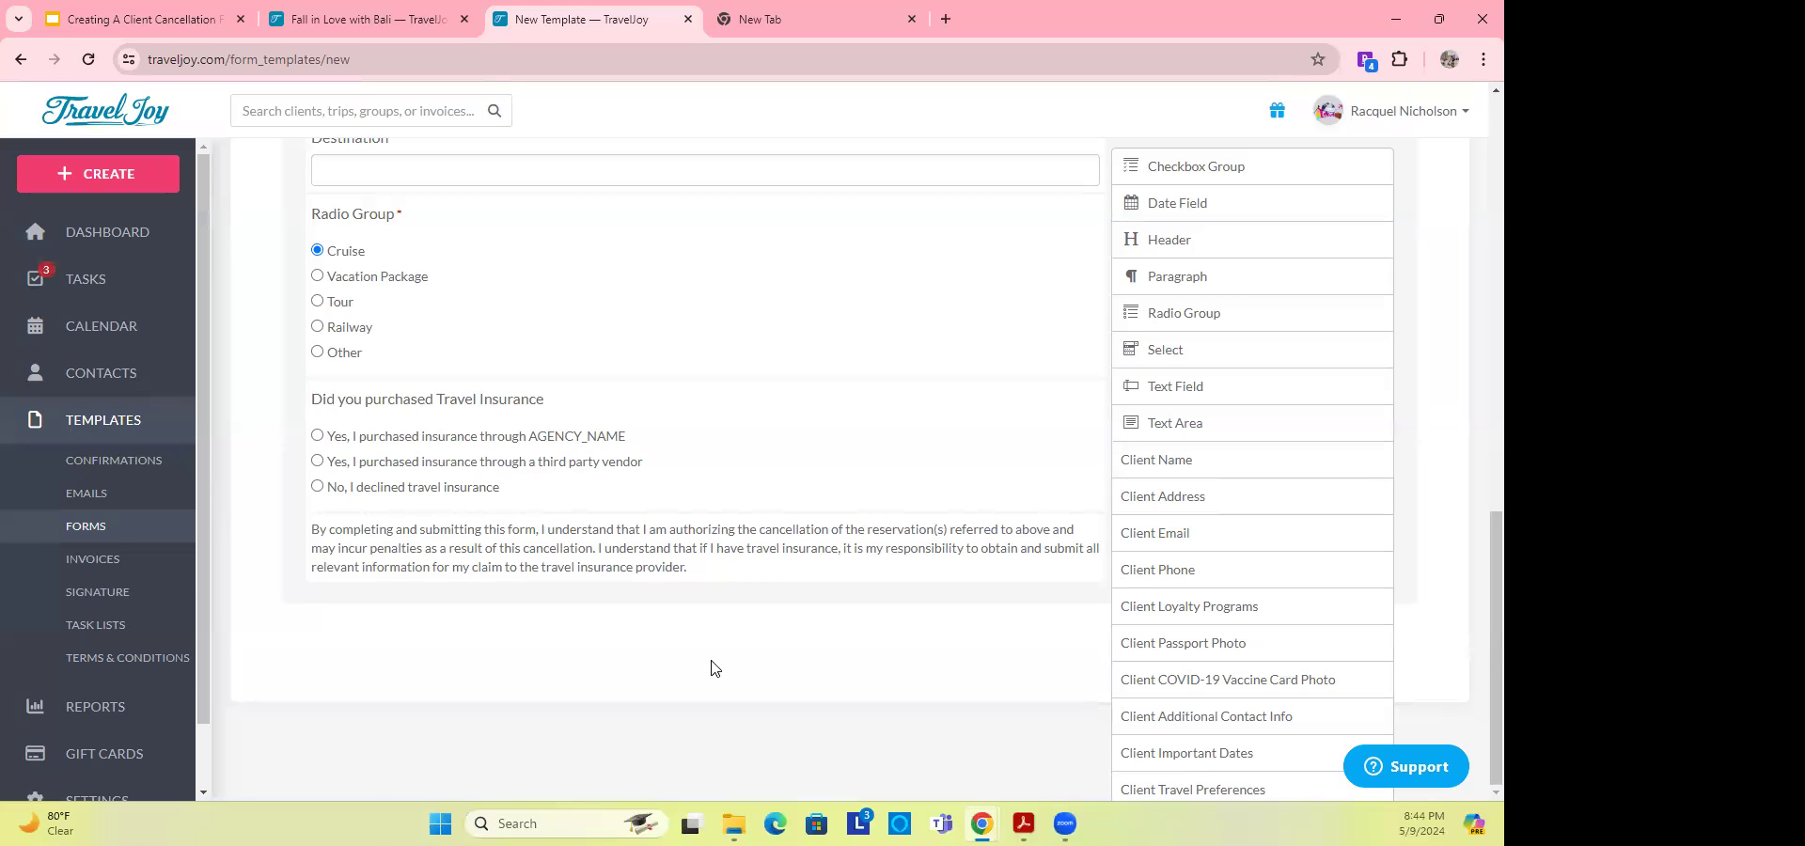
Step: Show the advanced form options and add the terms & conditions section that requires a client signature
scroll(705, 577, up, 3)
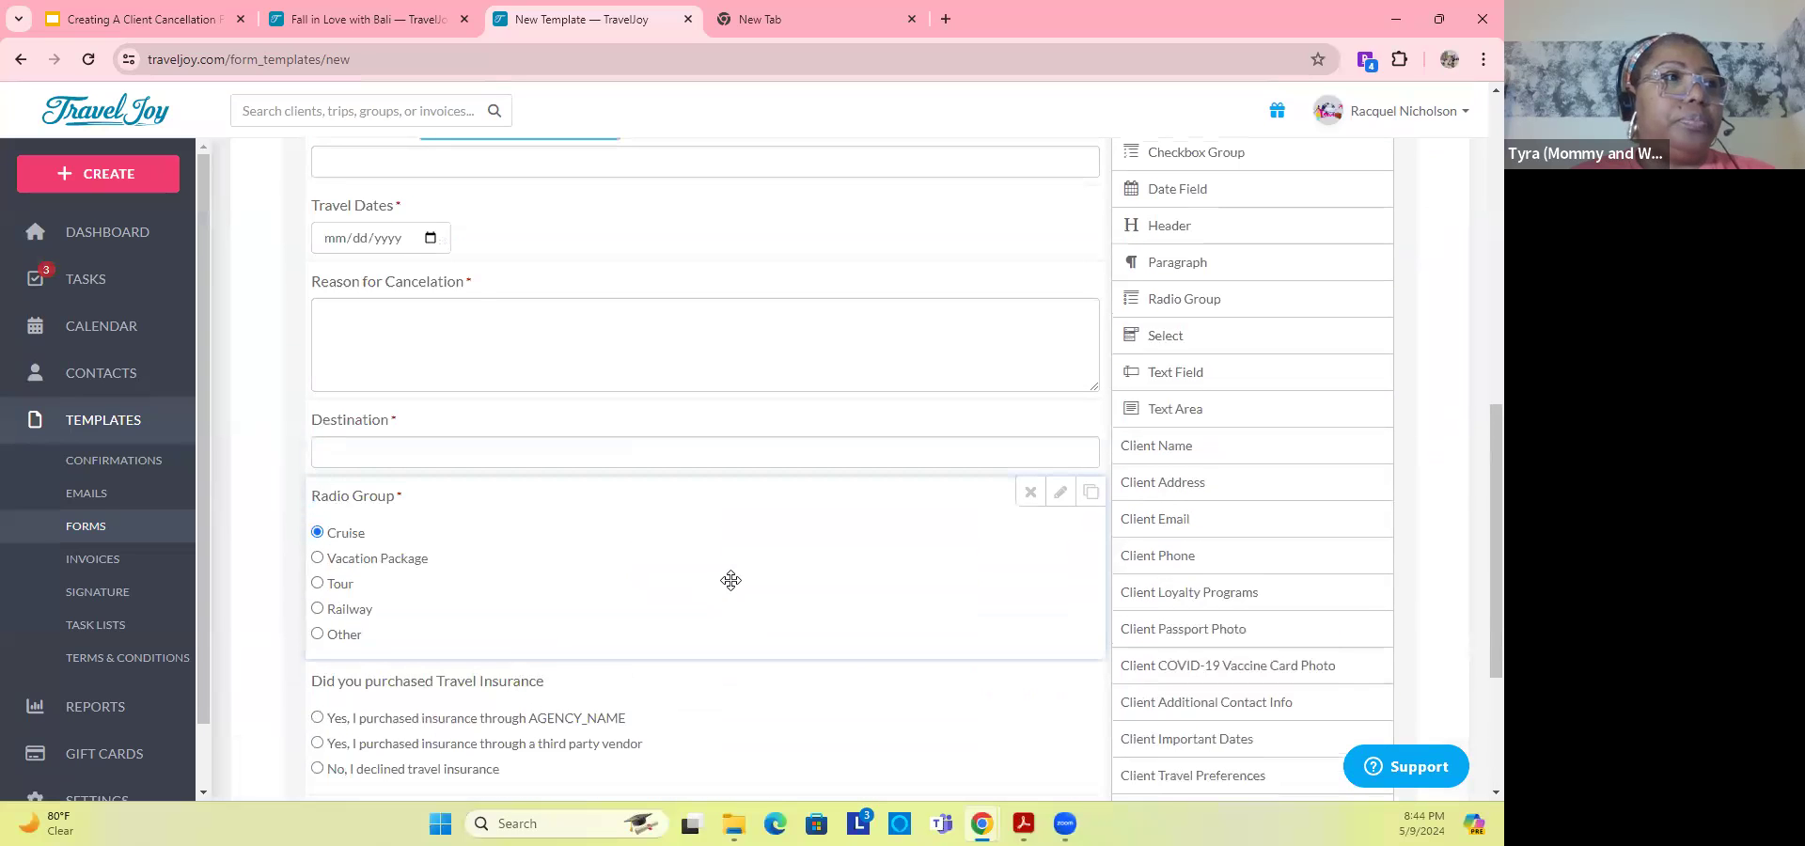
scroll(731, 580, up, 8)
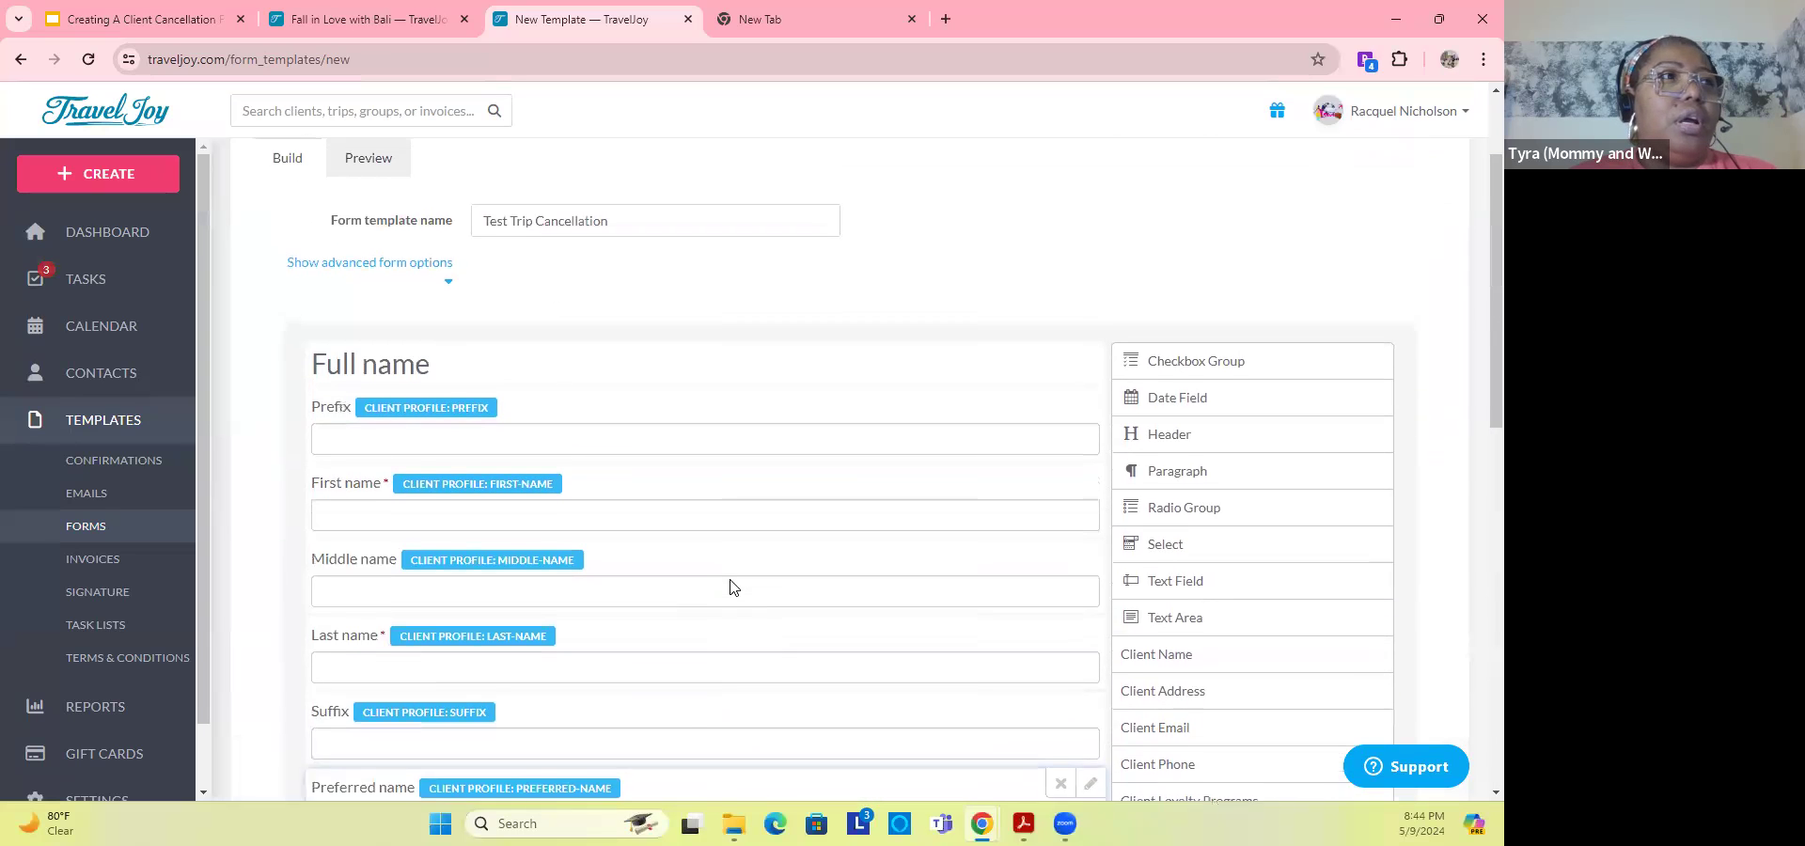
scroll(731, 580, down, 5)
scroll(731, 580, down, 7)
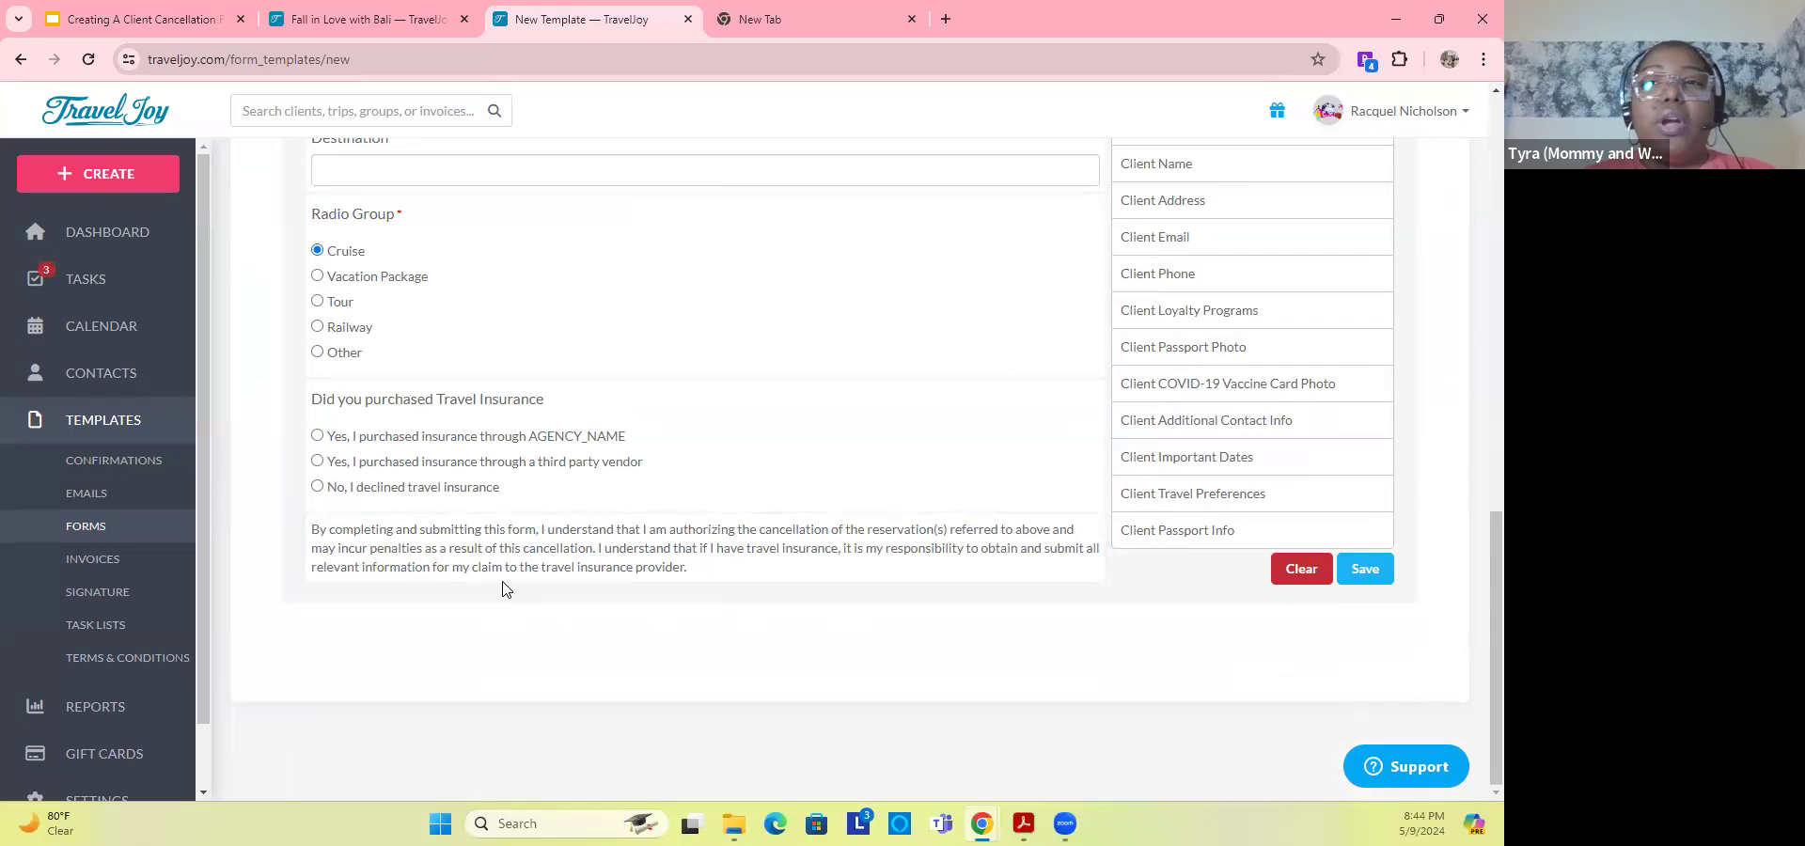
scroll(550, 531, up, 15)
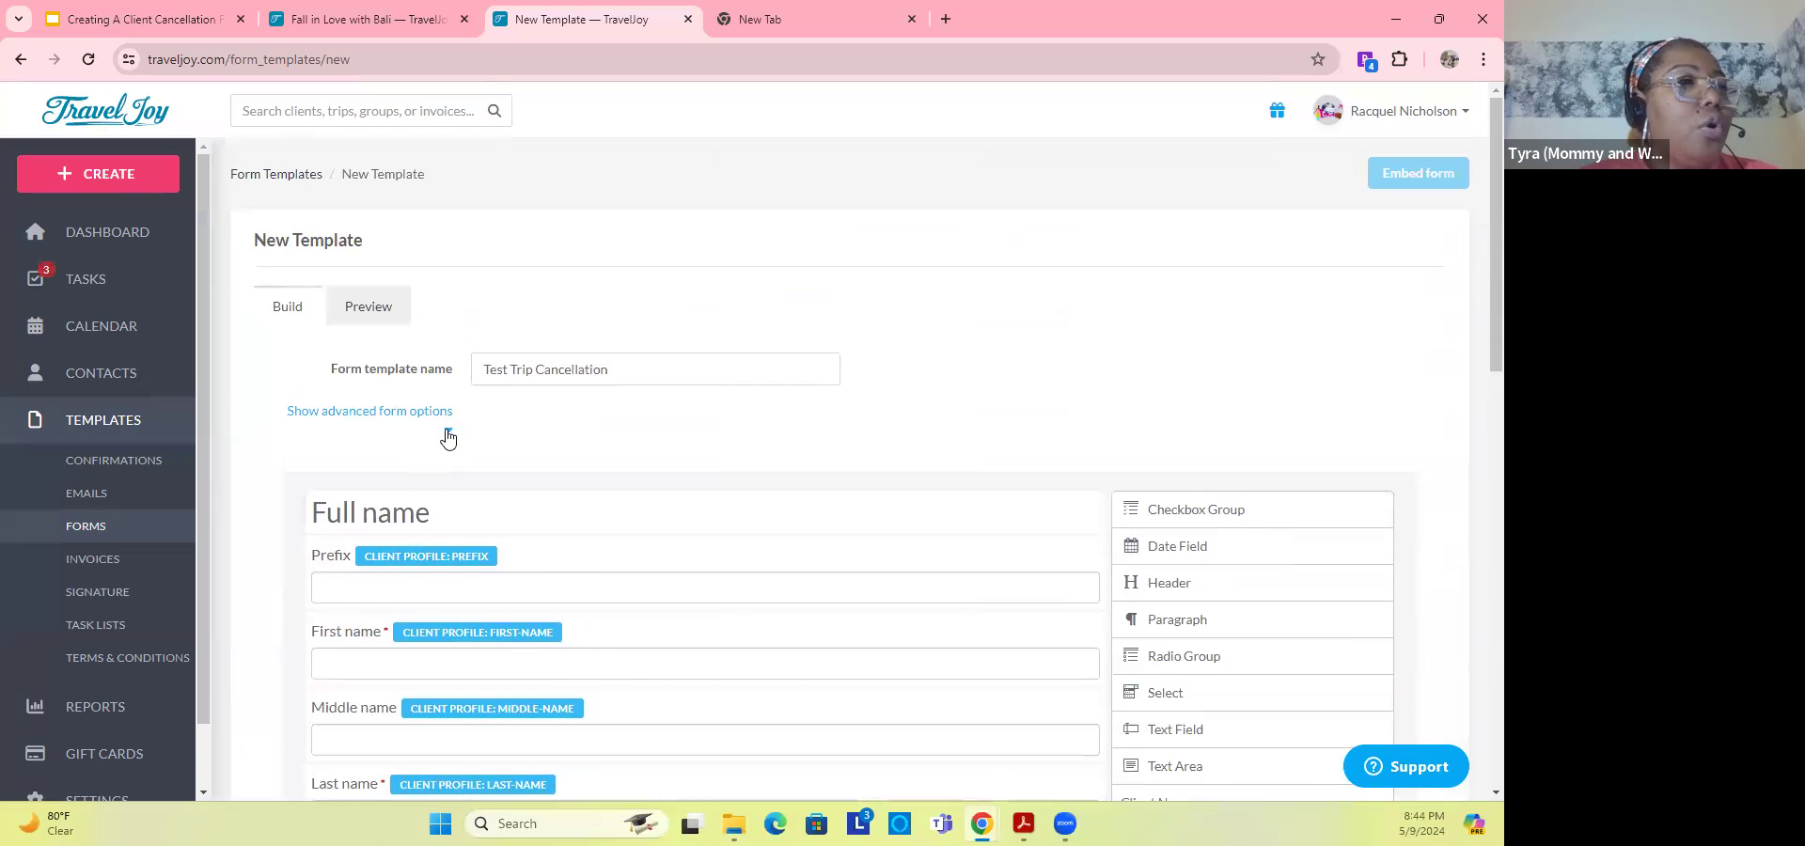
click(447, 430)
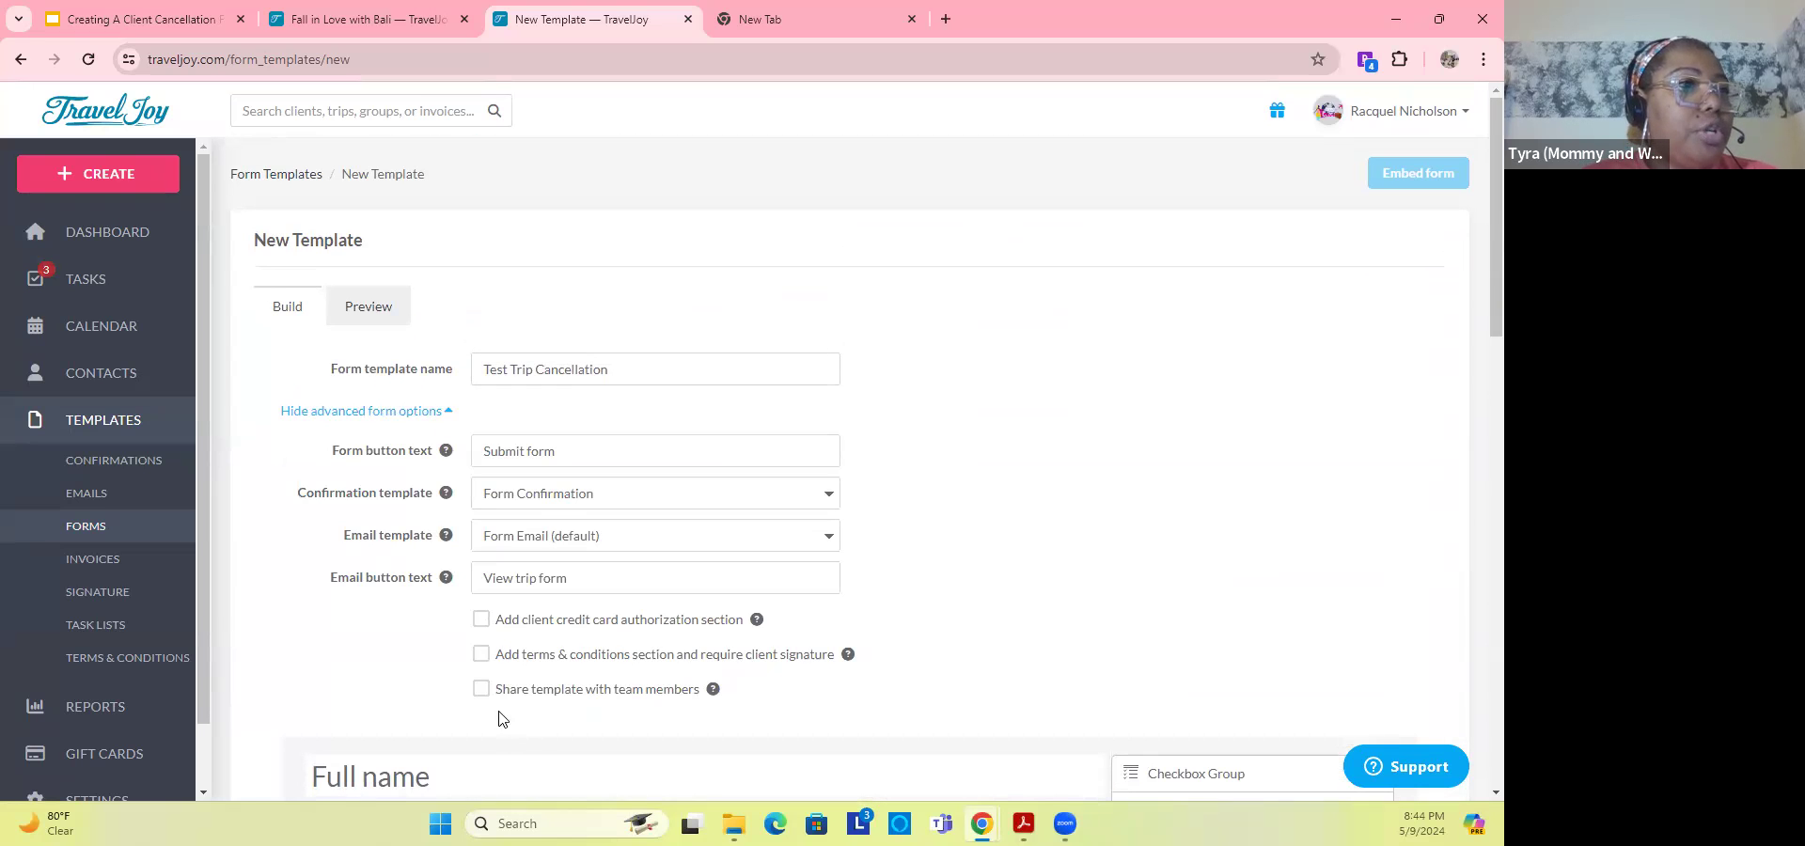
scroll(498, 711, down, 2)
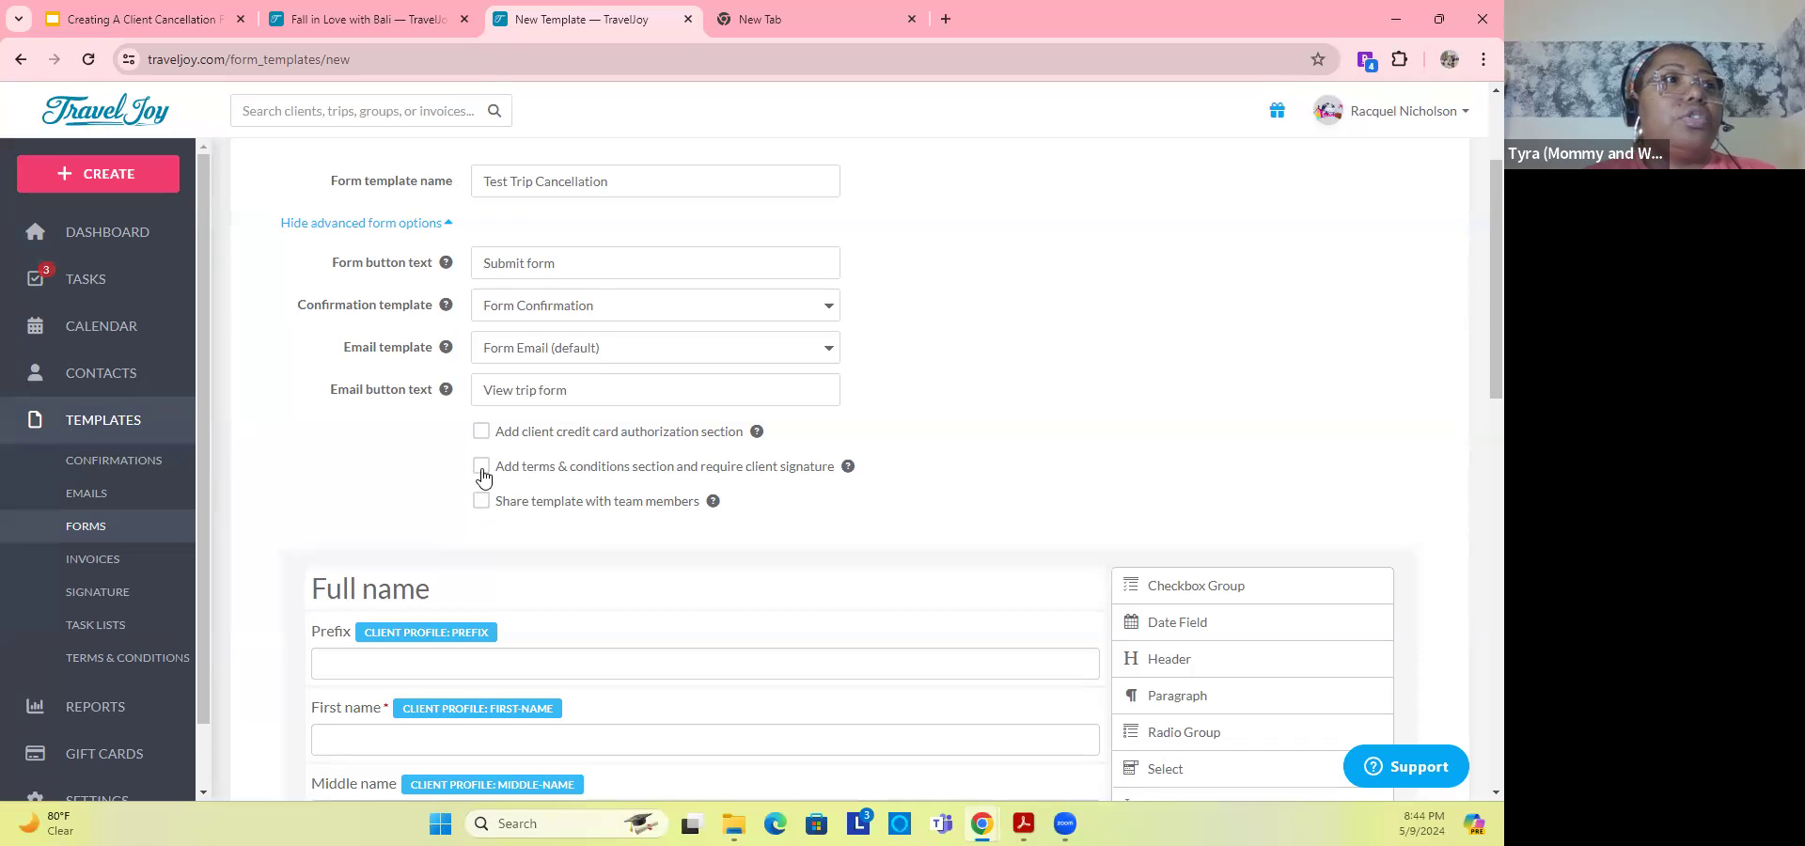
click(481, 467)
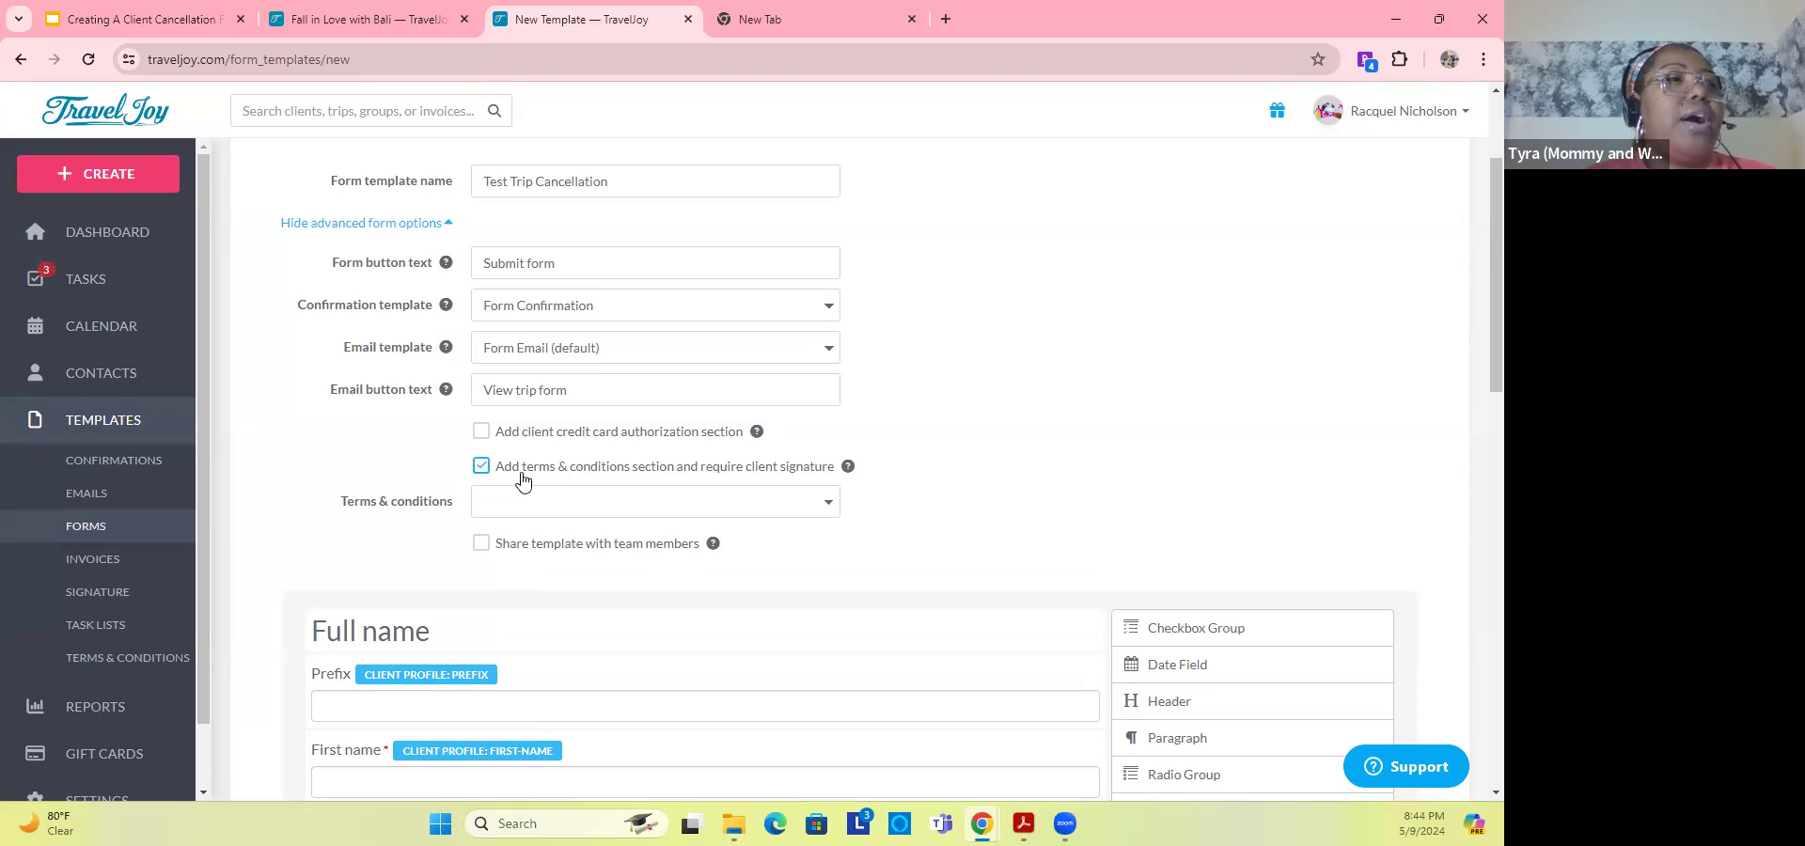
Step: Enable sharing the template with team members
scroll(1006, 543, down, 1)
scroll(1006, 543, down, 2)
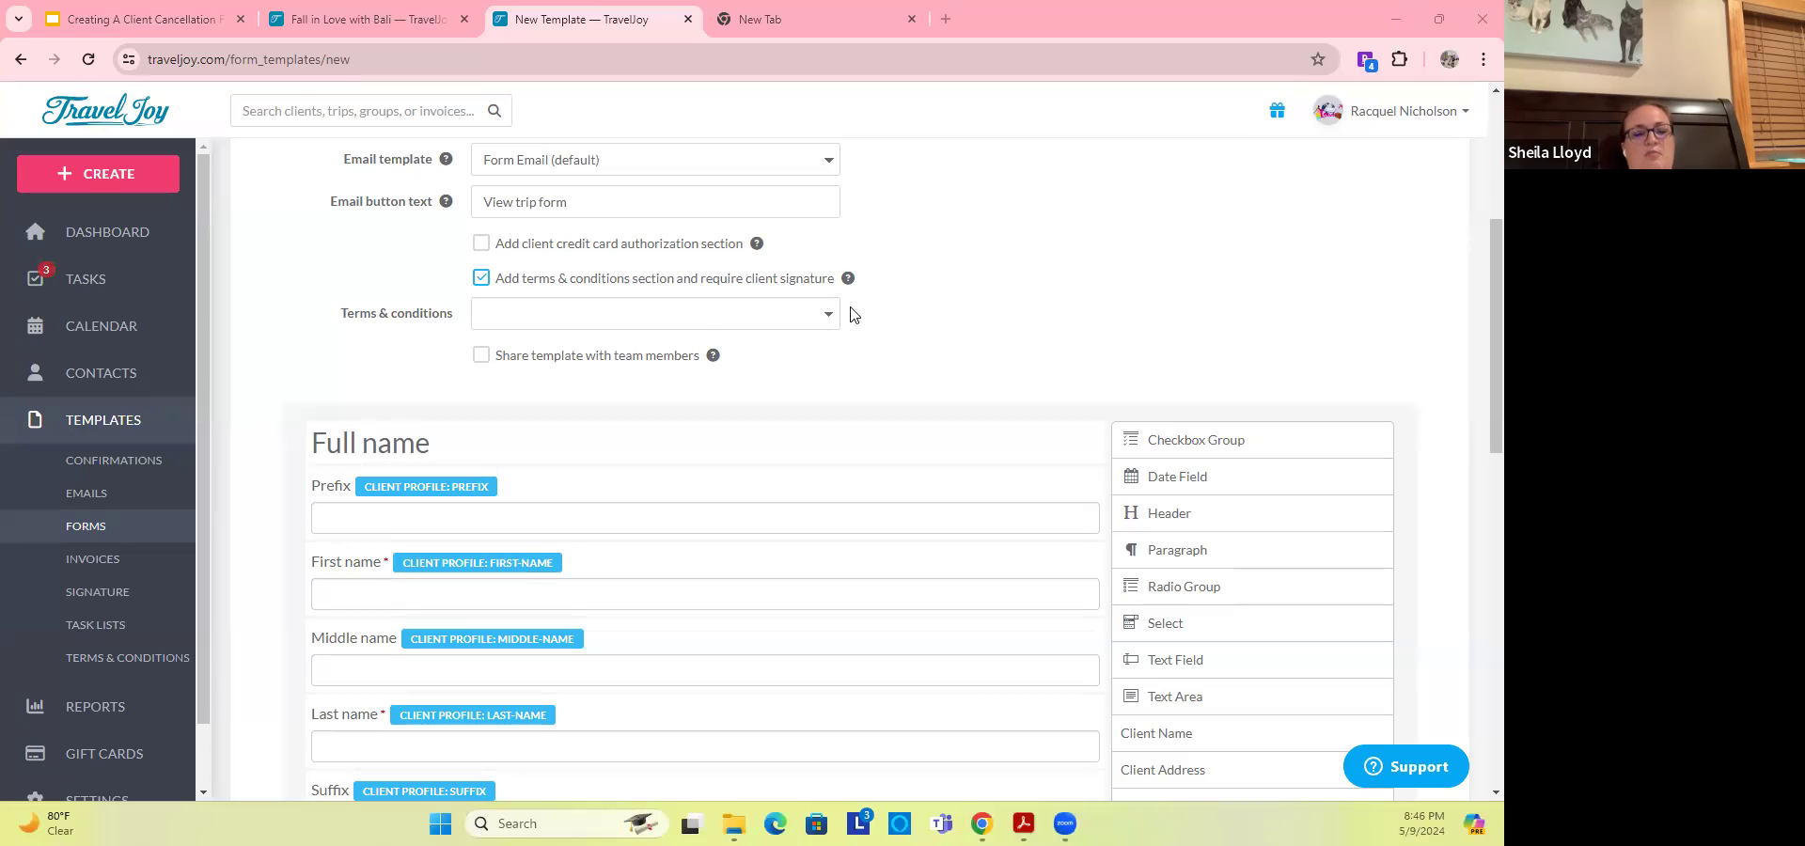
click(480, 362)
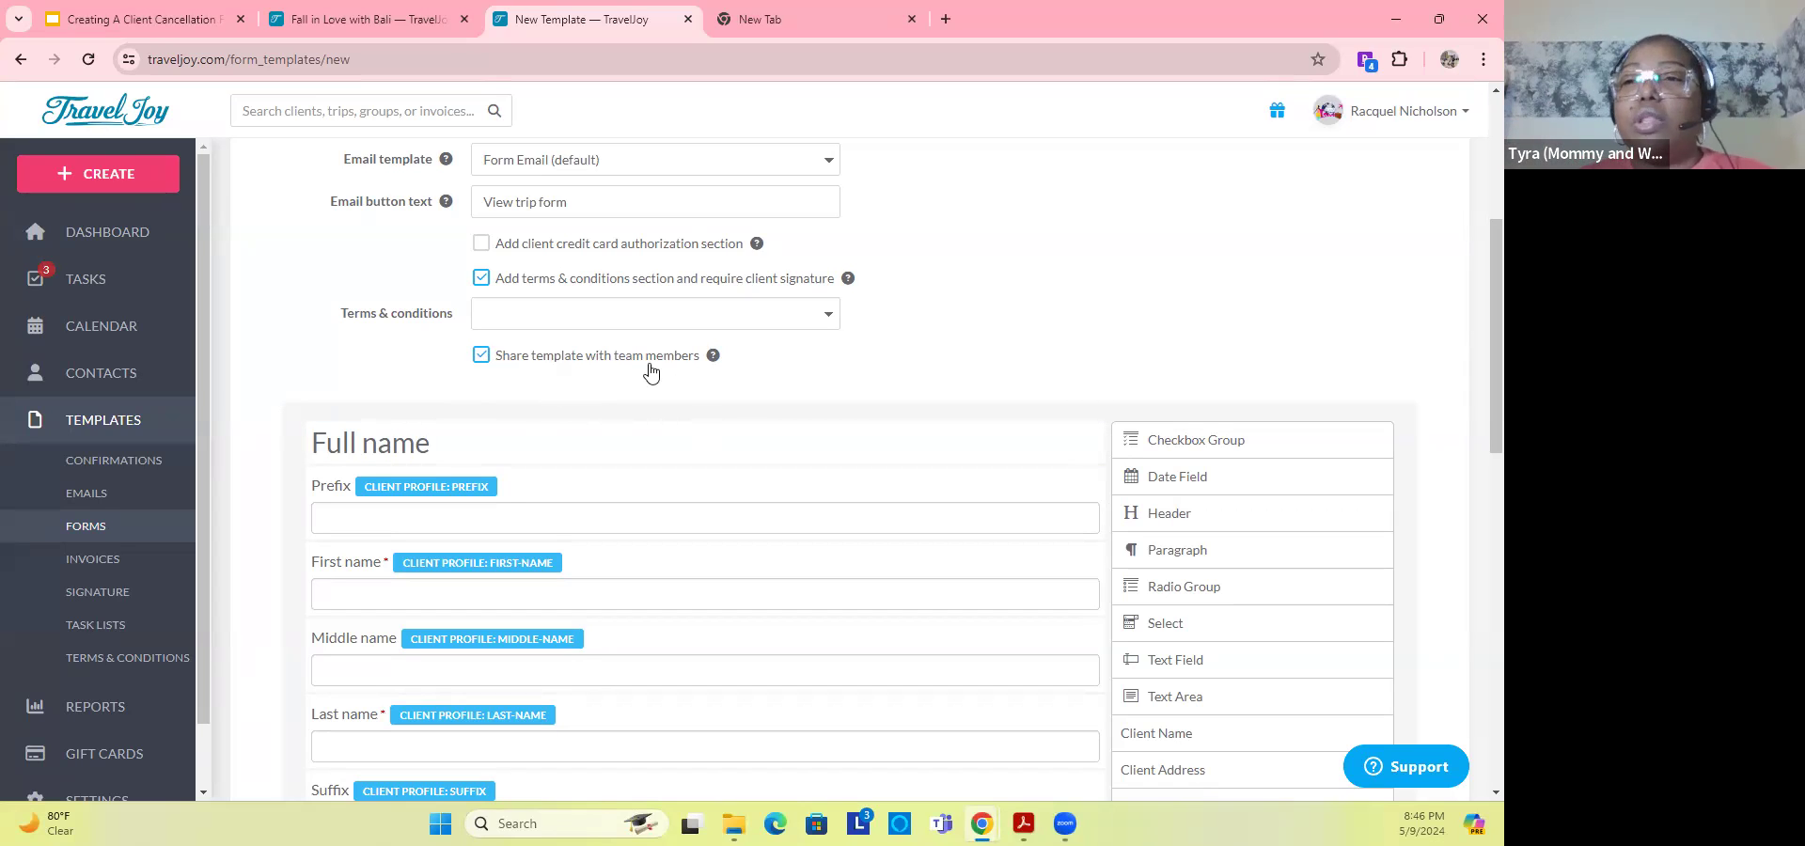
Step: Preview the form as the client sees it, checking every field from the full name down to the signature line
scroll(664, 414, down, 10)
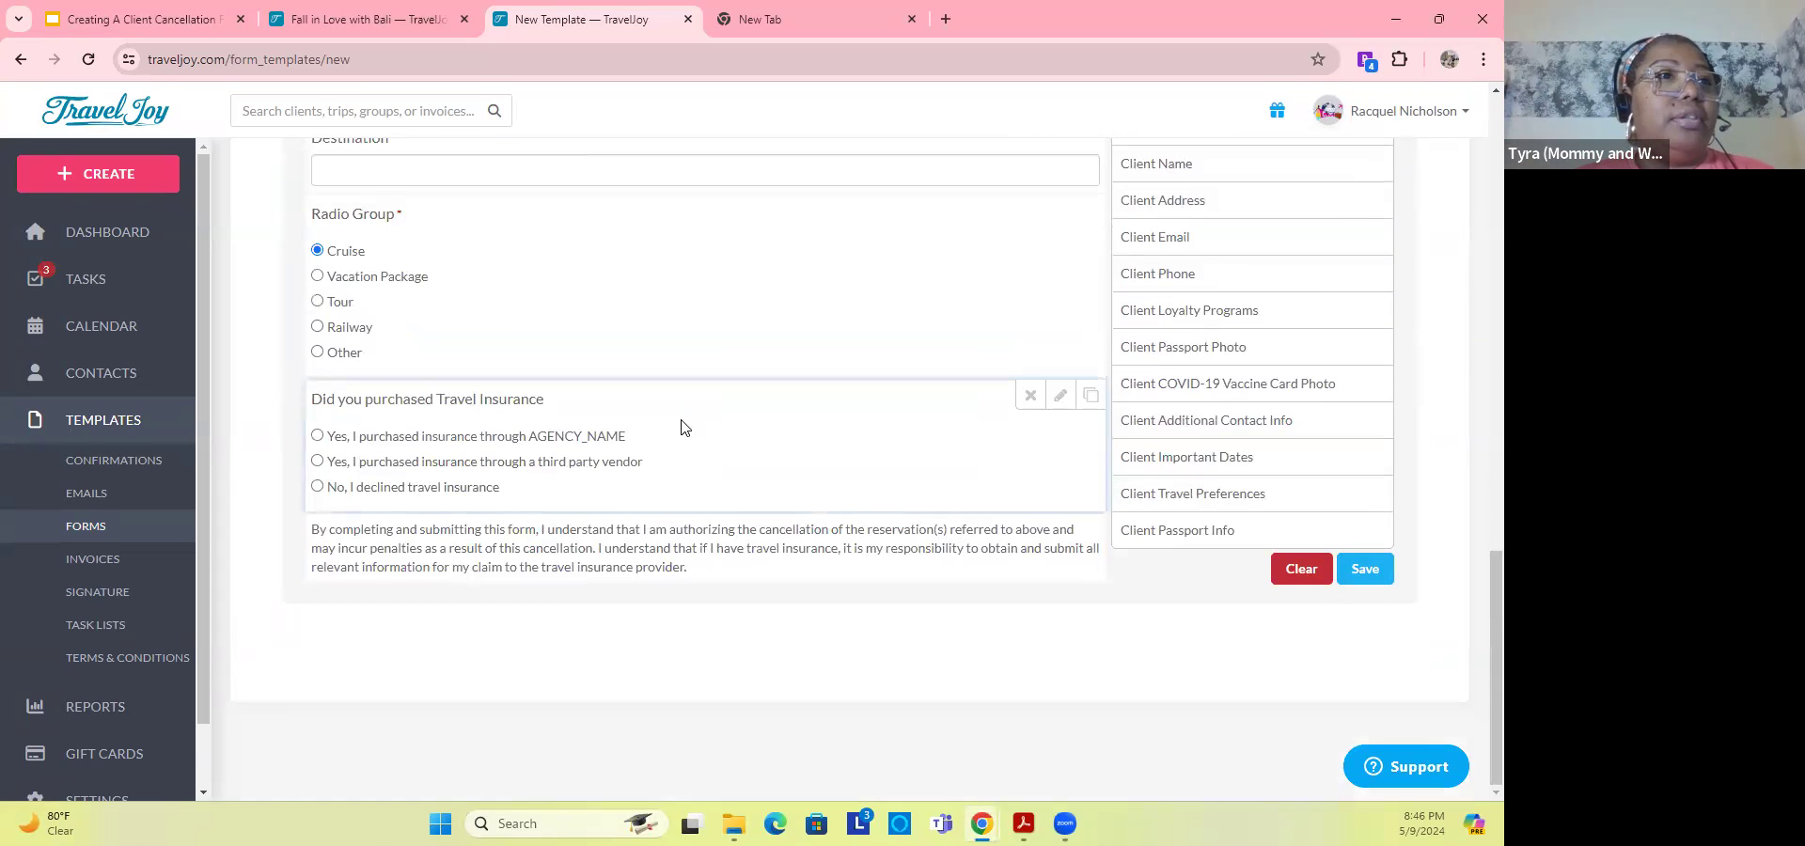
scroll(683, 428, up, 10)
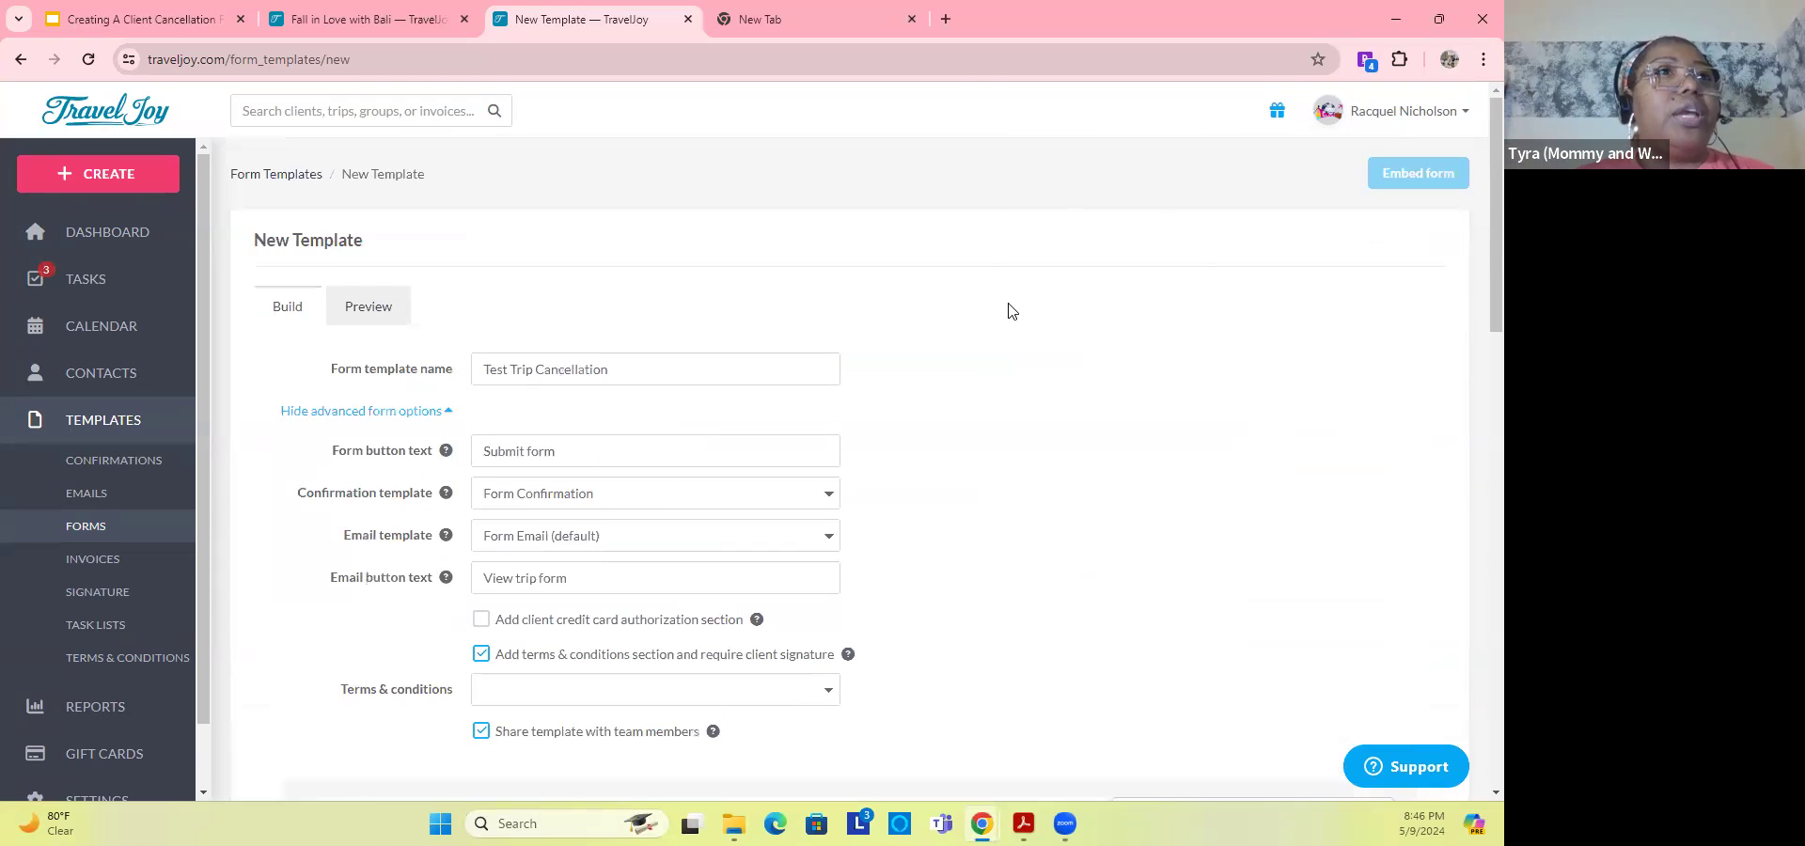
click(378, 307)
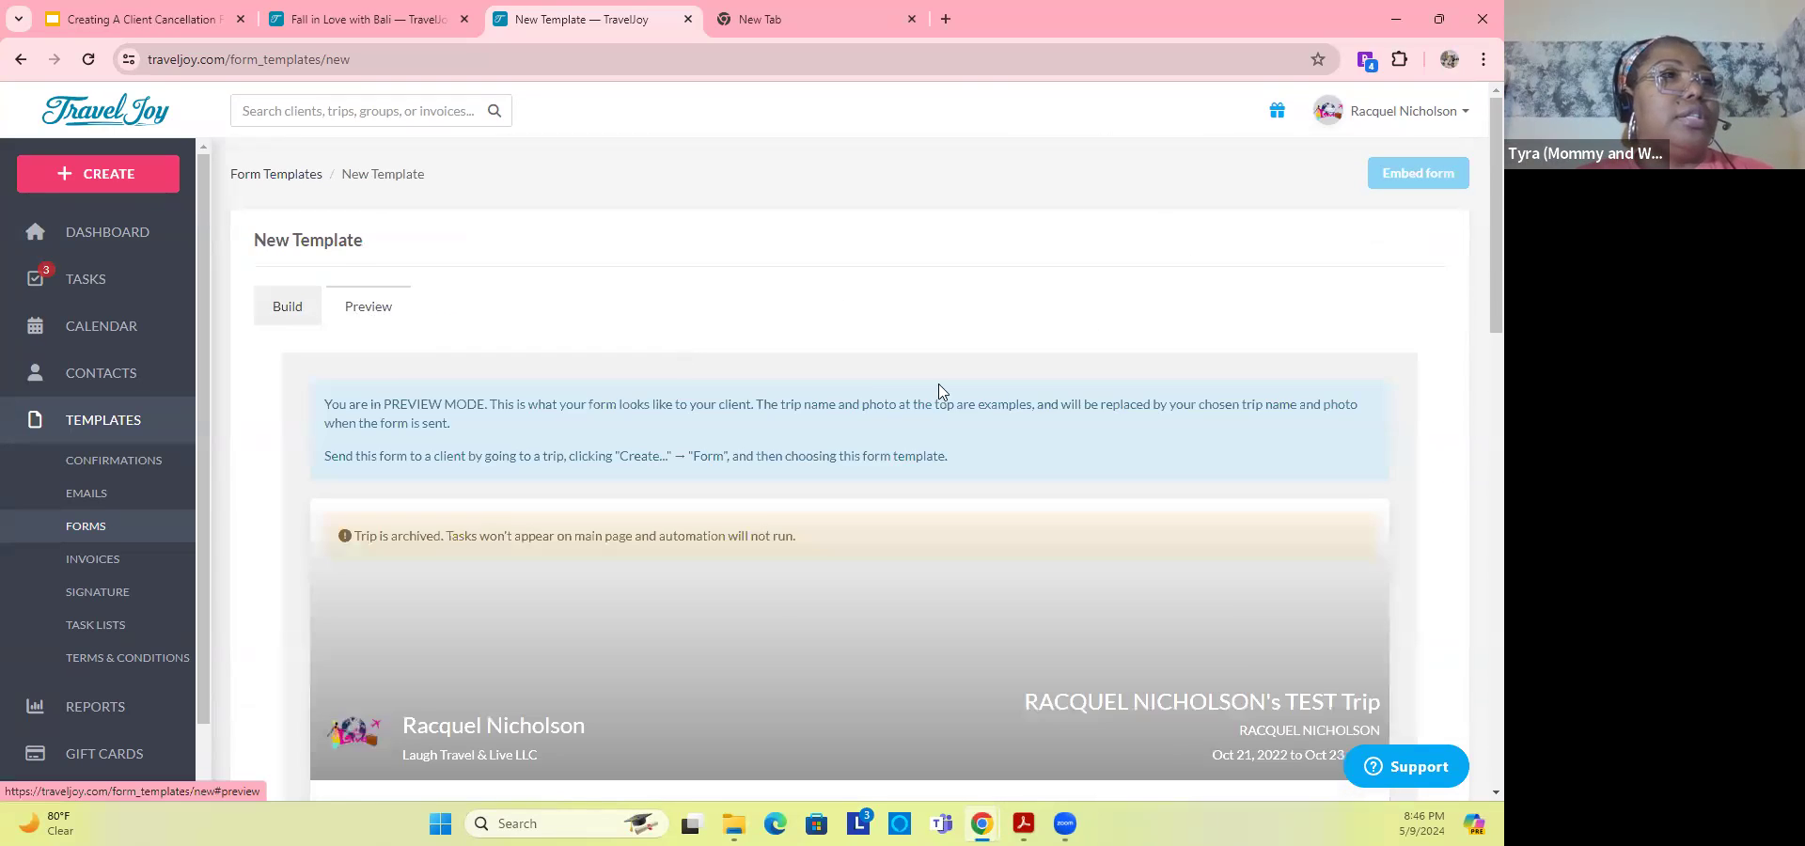
scroll(984, 395, down, 8)
scroll(987, 397, up, 3)
scroll(987, 397, down, 3)
scroll(987, 397, up, 2)
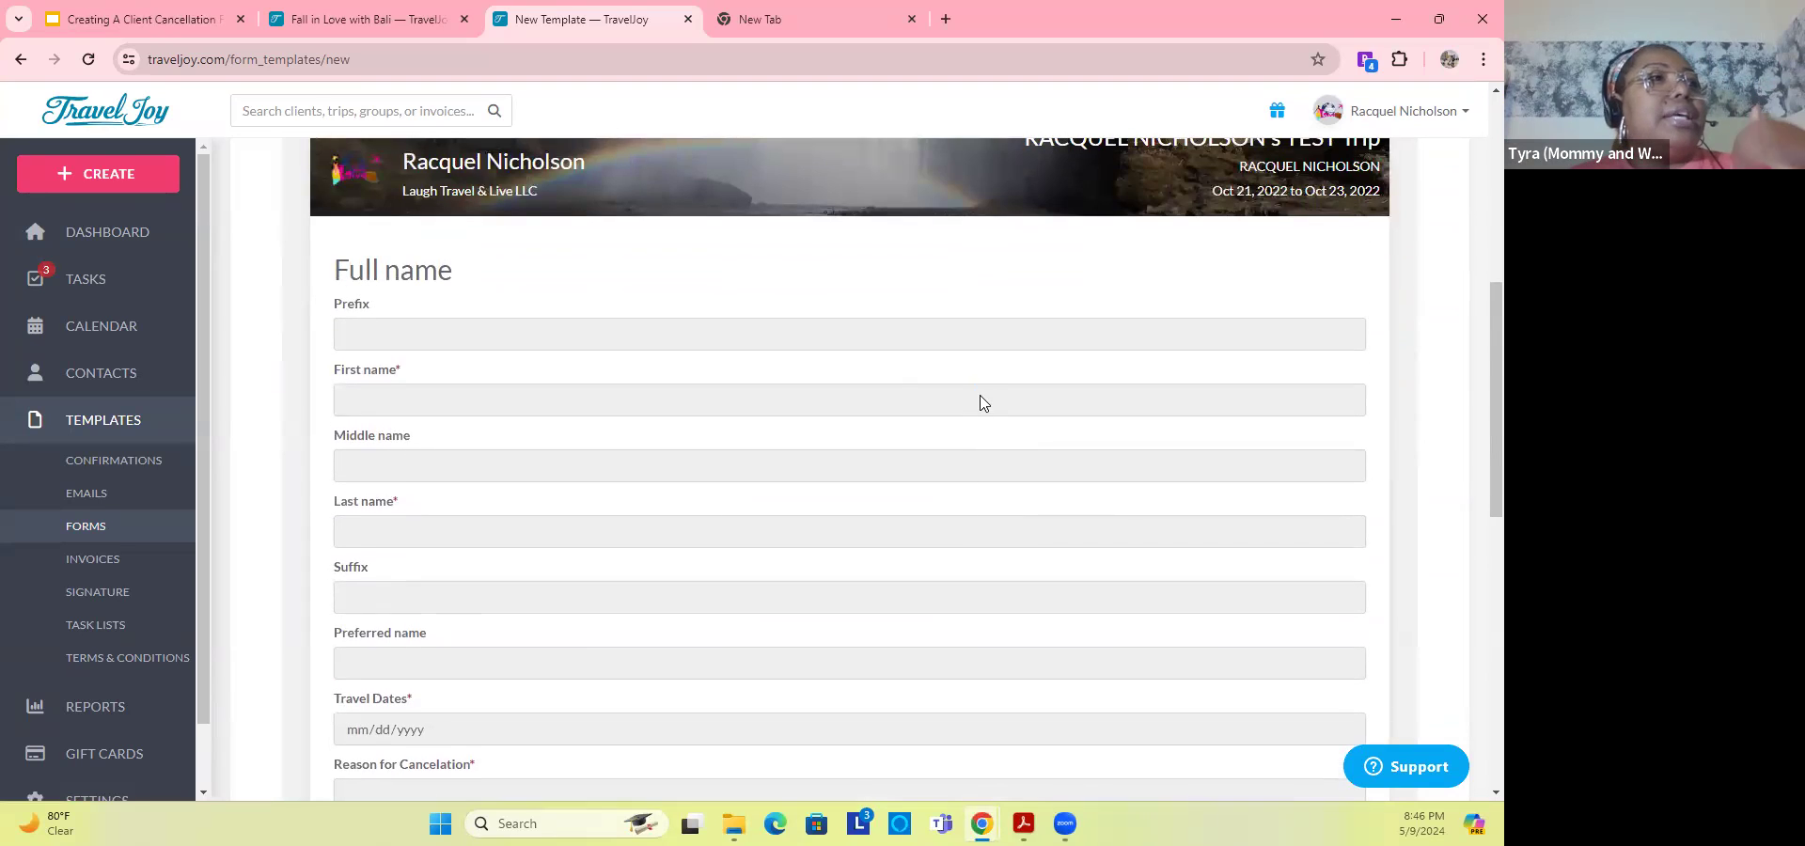
scroll(983, 395, down, 3)
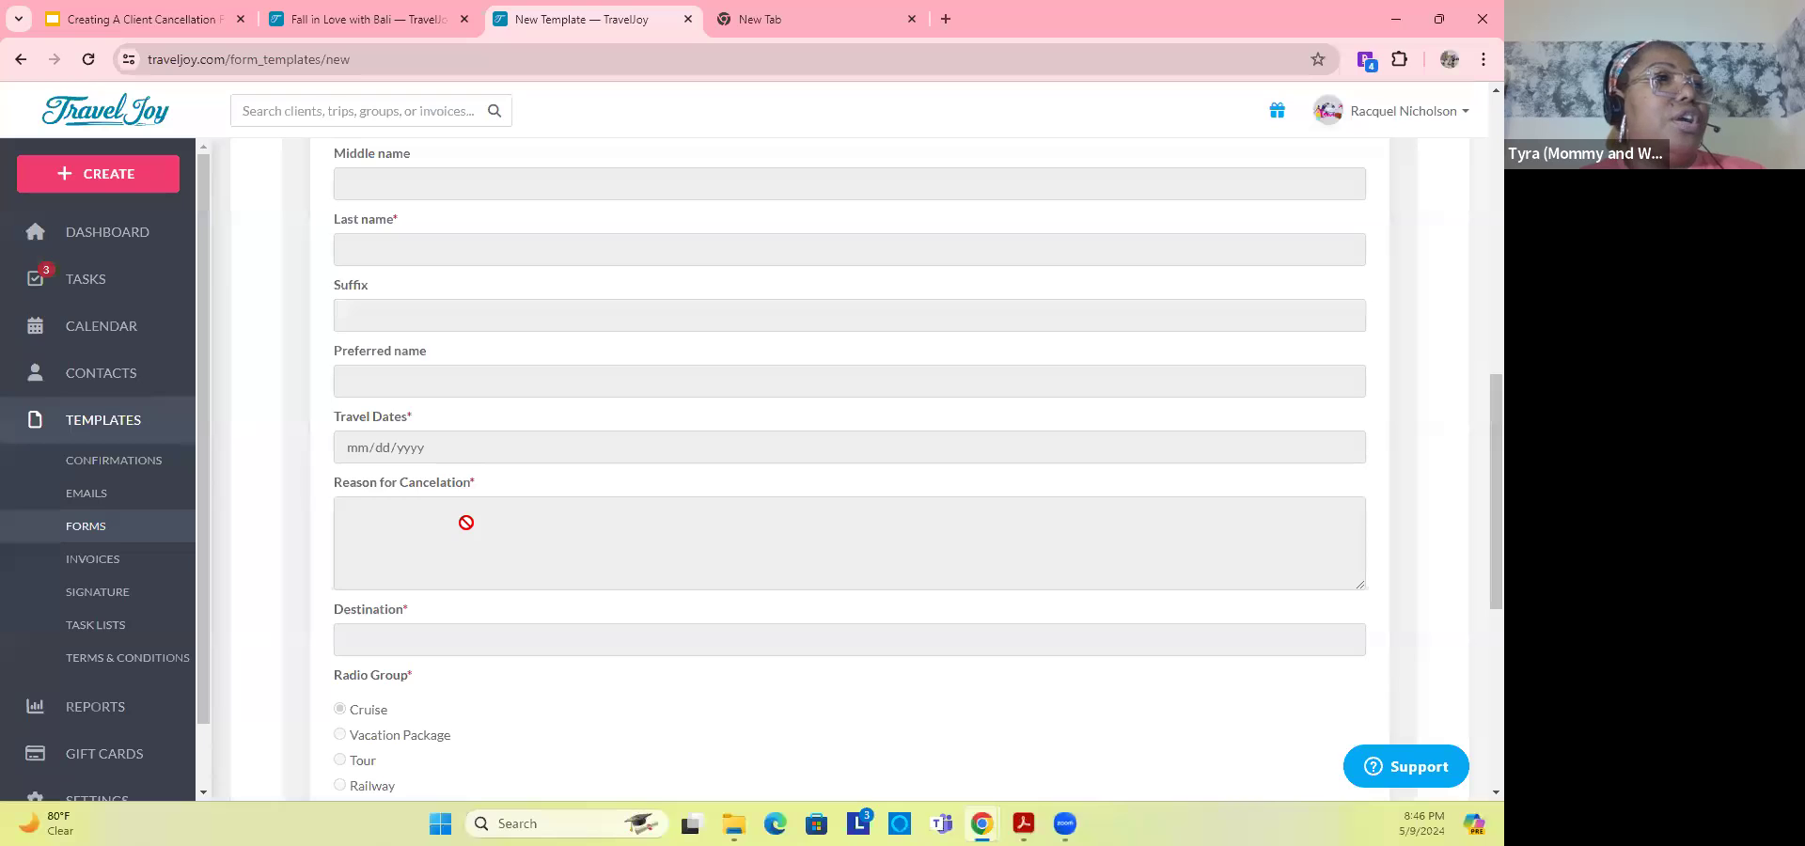
scroll(466, 522, down, 3)
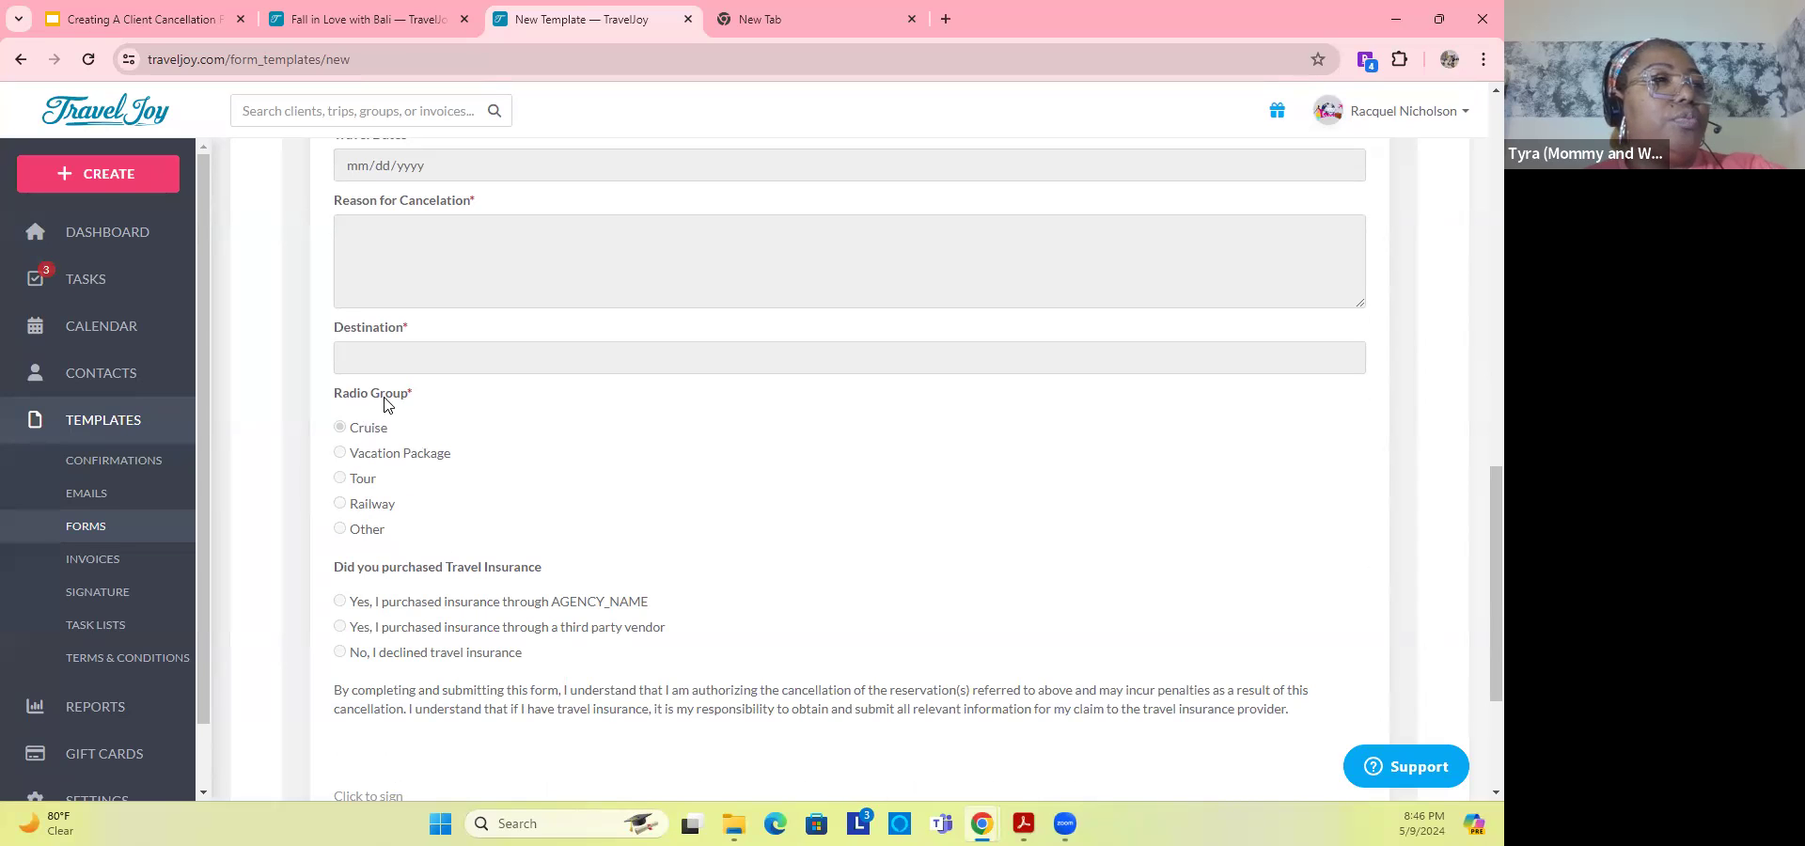
scroll(460, 415, up, 3)
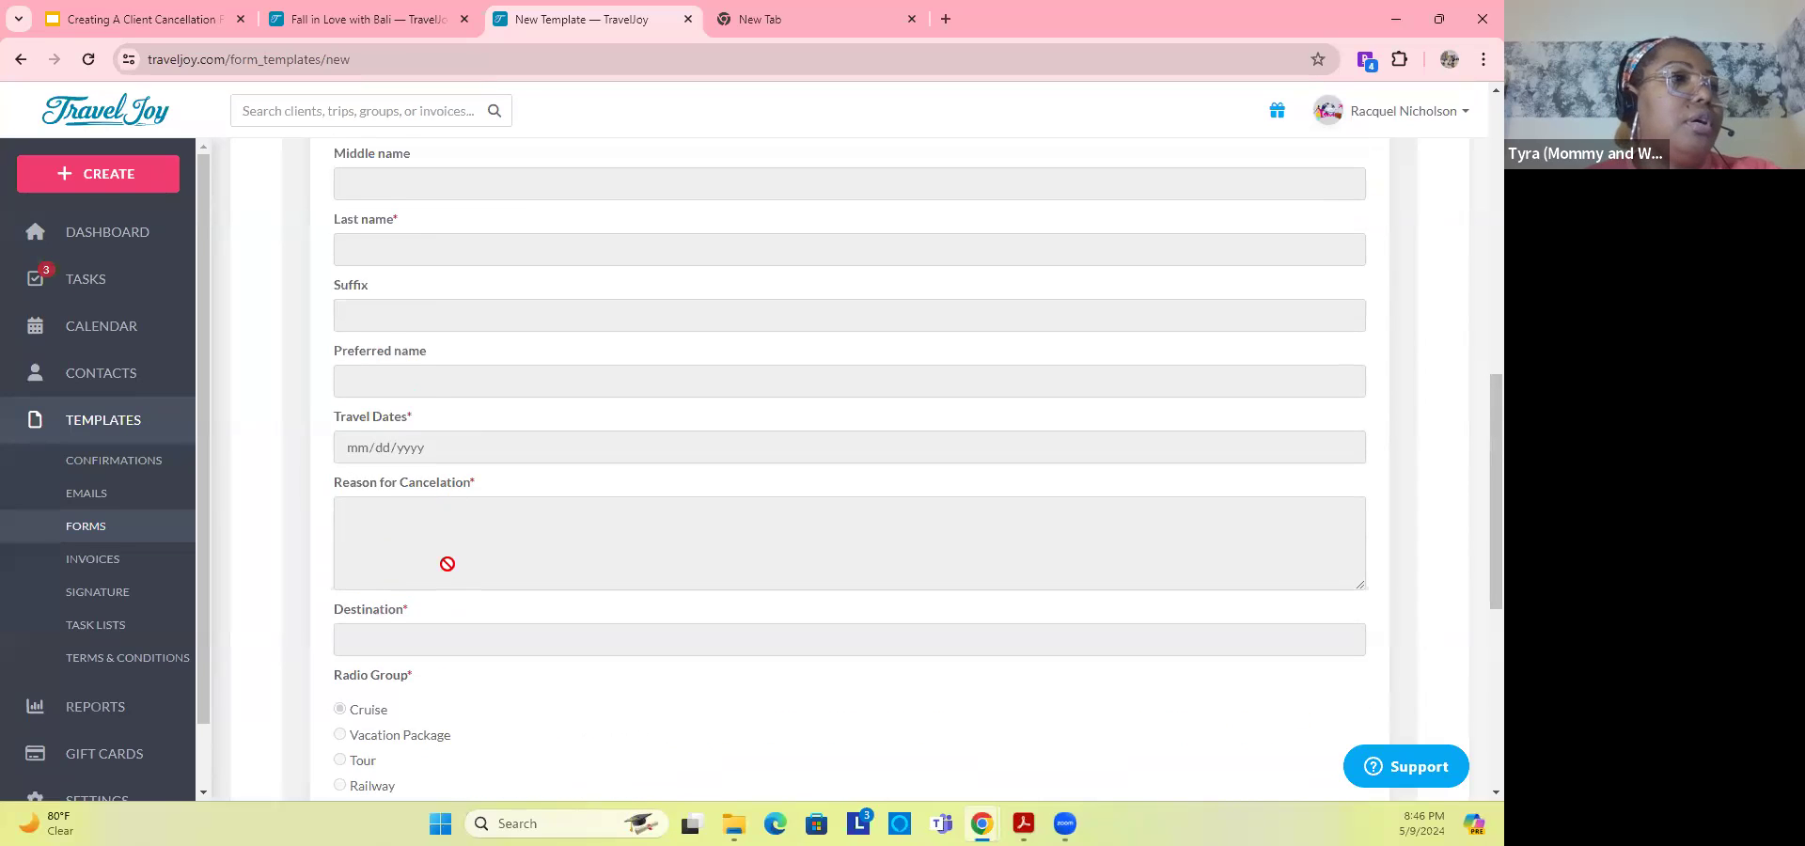
scroll(444, 564, down, 4)
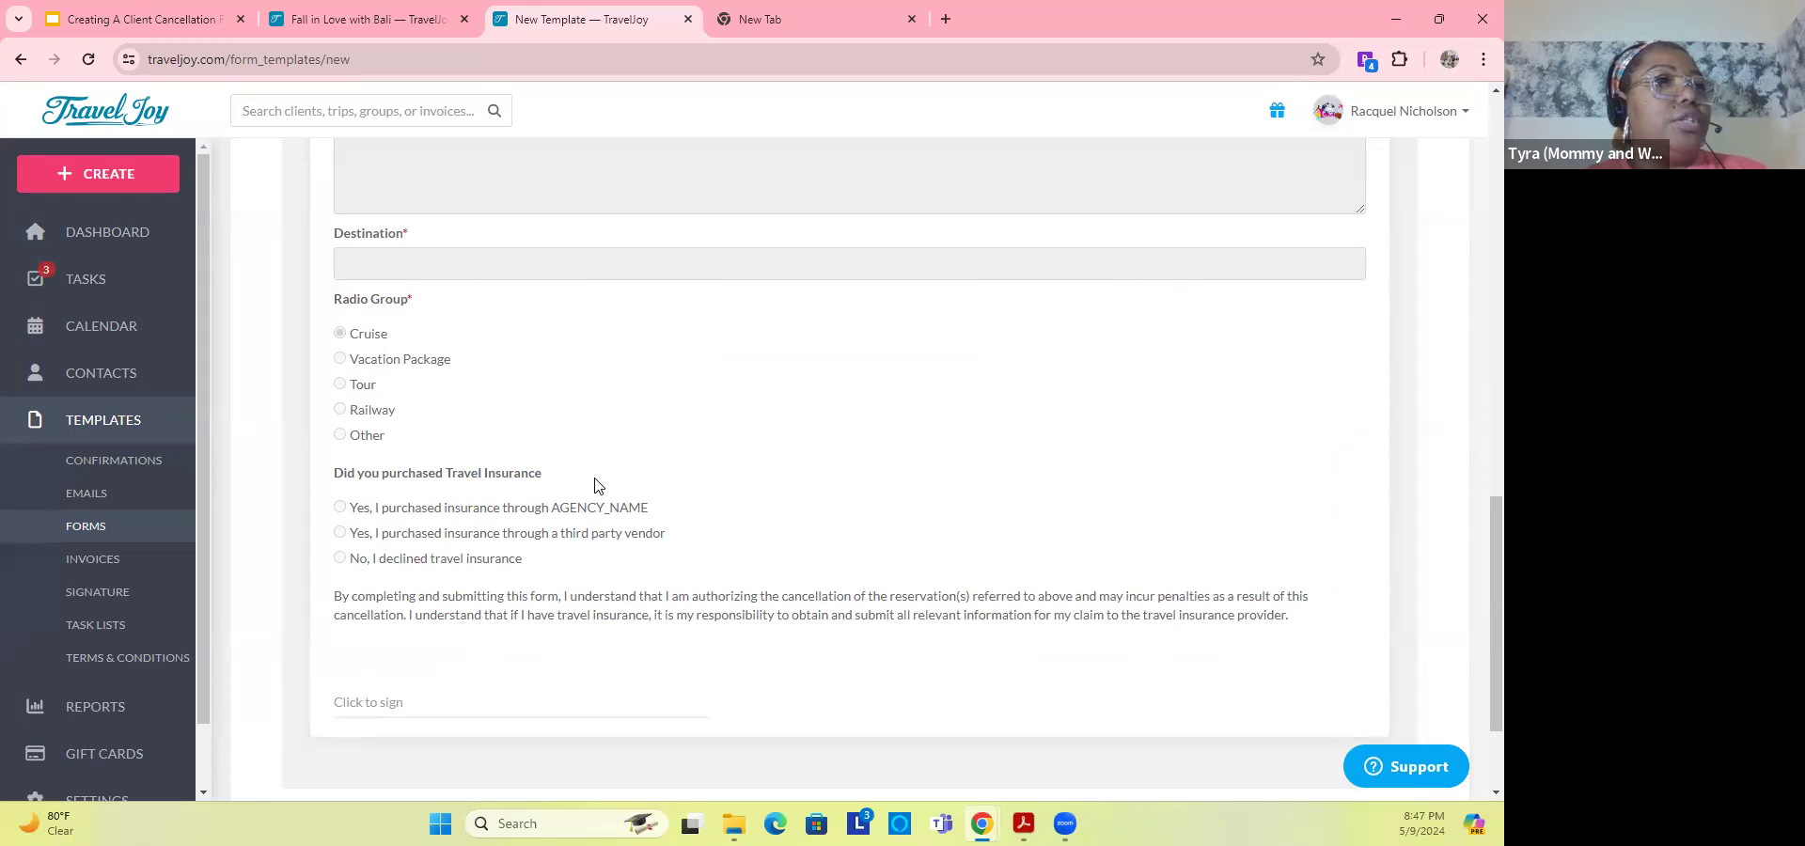
scroll(541, 490, down, 3)
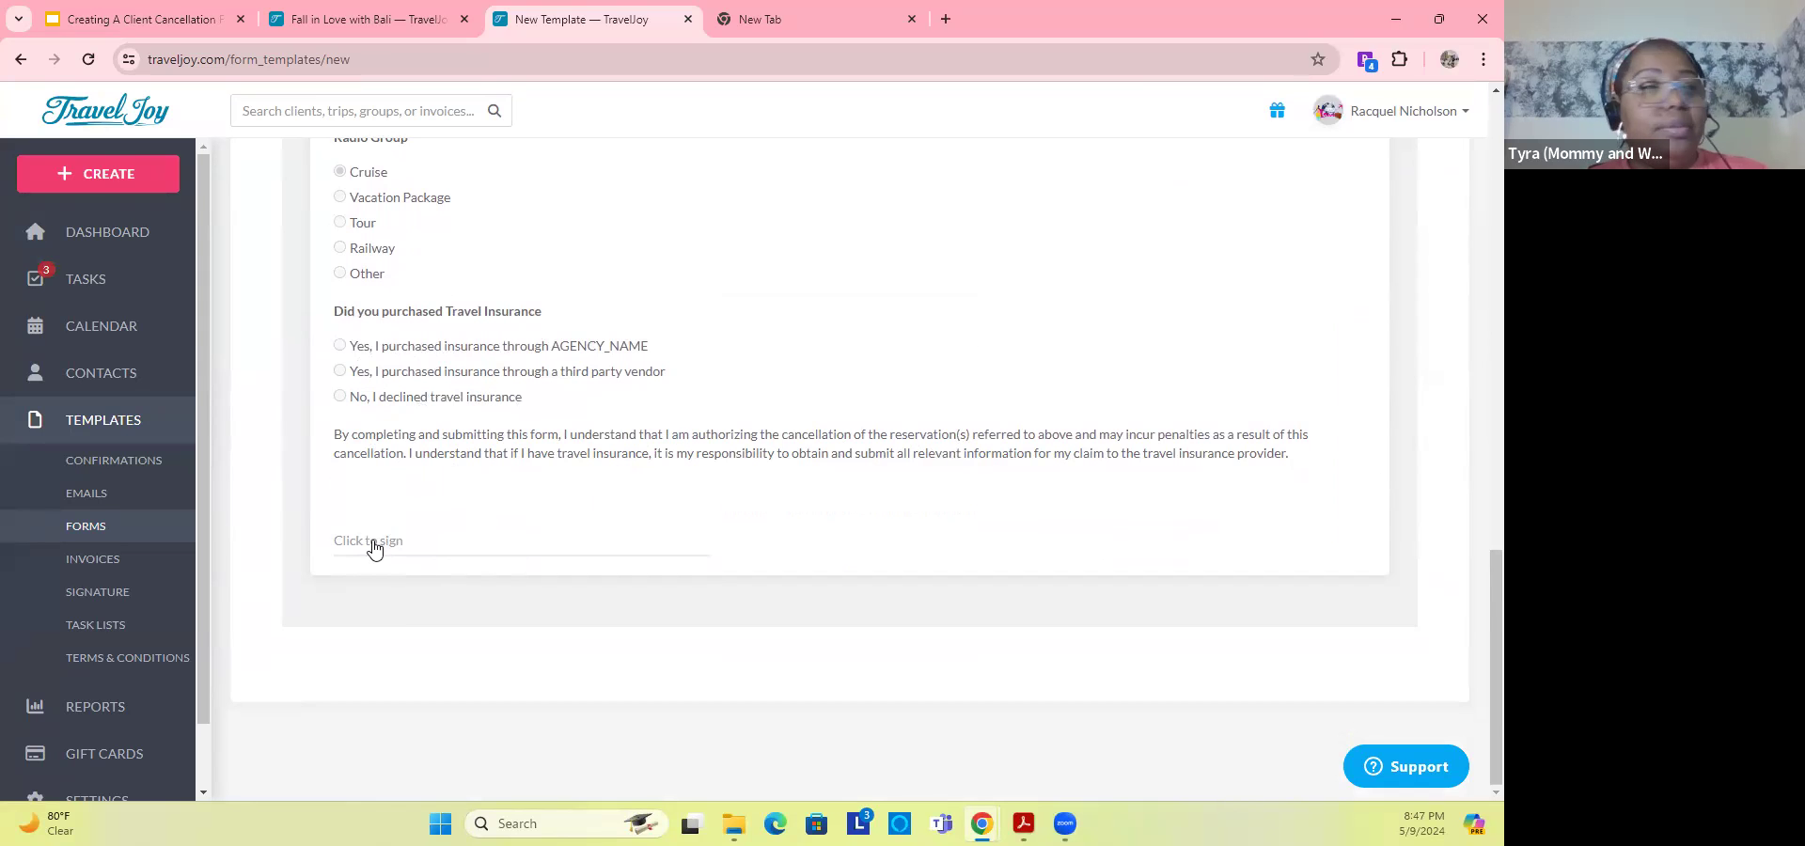
scroll(684, 451, up, 15)
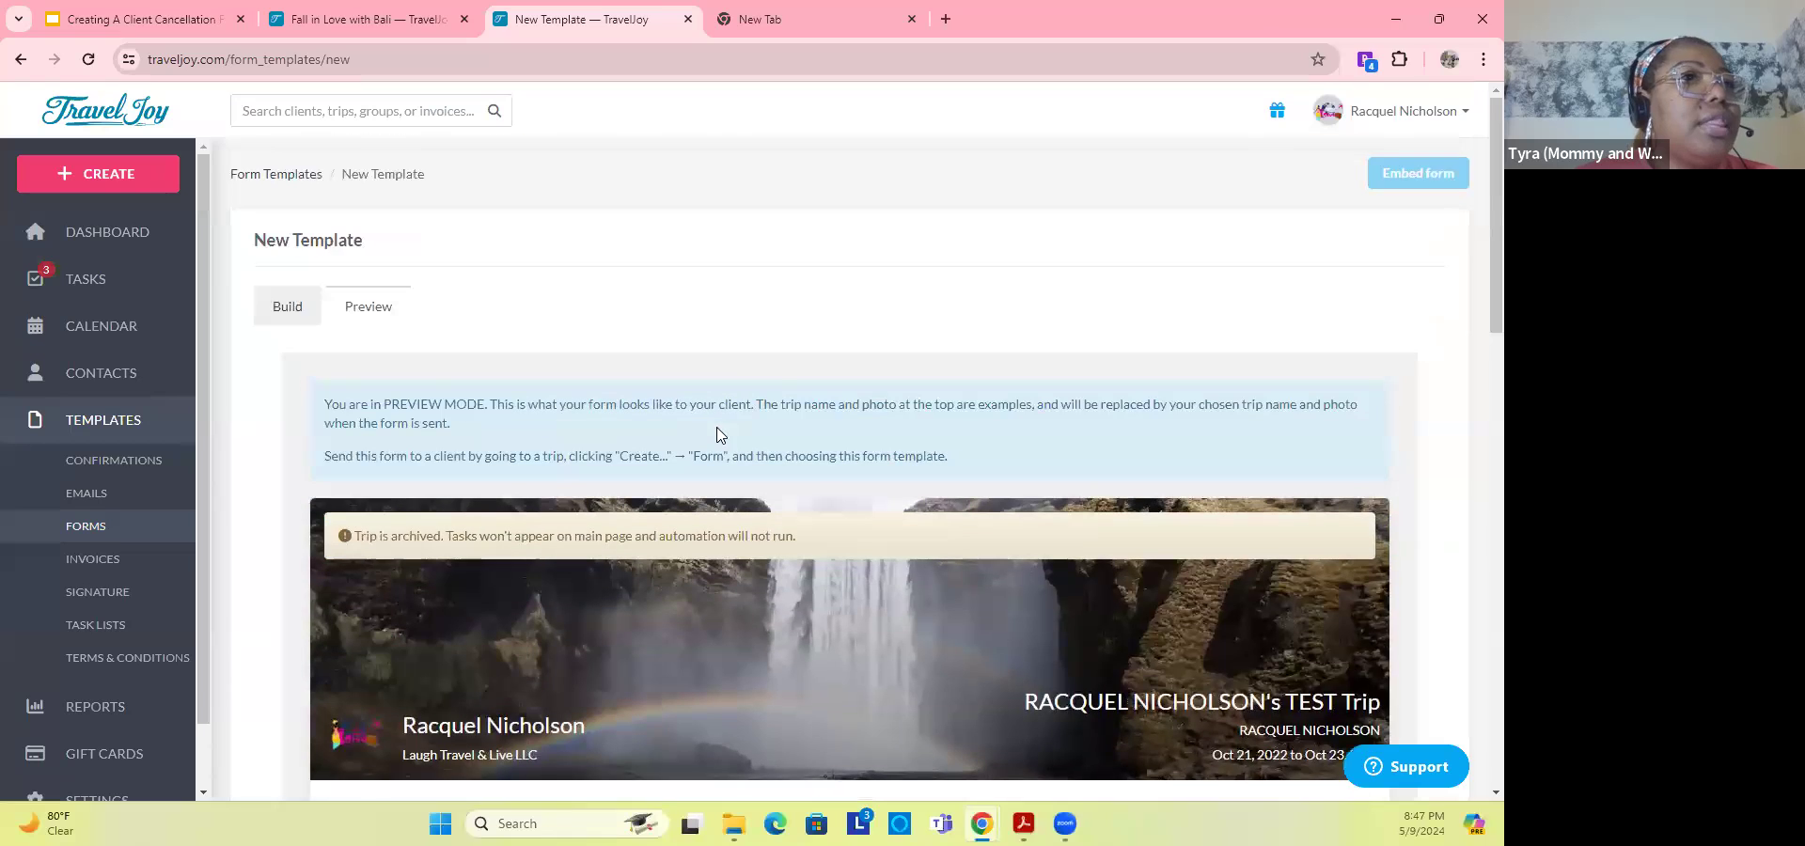
Step: Return to building the form and relabel the trip type Radio Group as "Choose cancelation component", closing its settings
click(277, 312)
scroll(951, 499, down, 15)
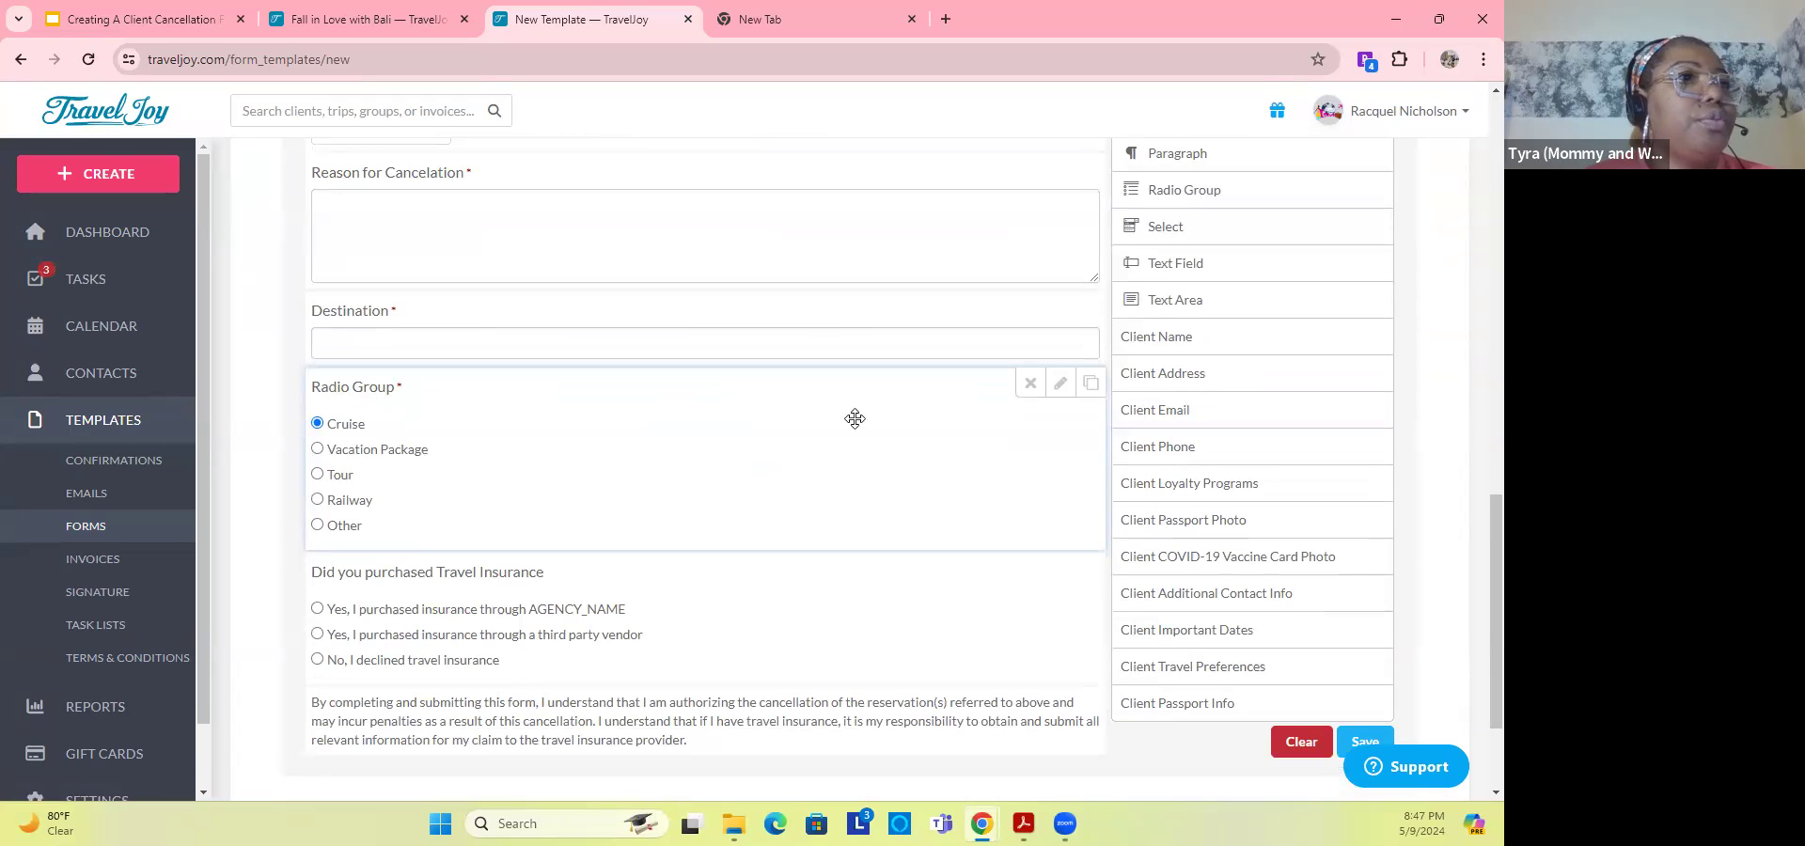
click(1061, 389)
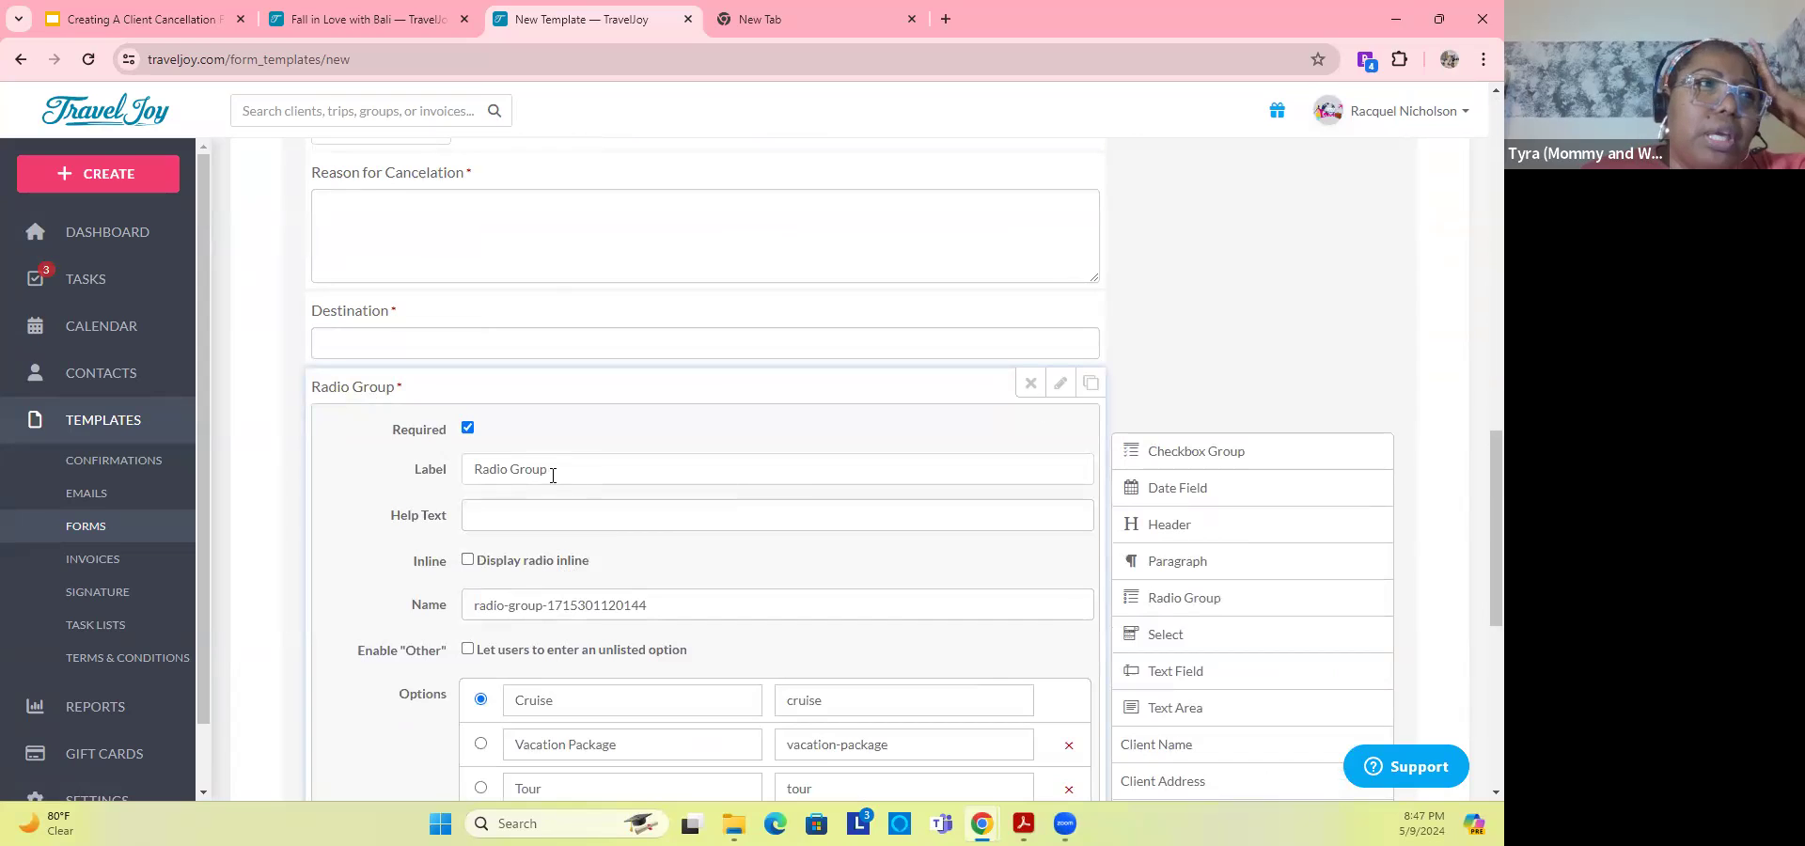
drag(553, 475, 442, 481)
text(Choose)
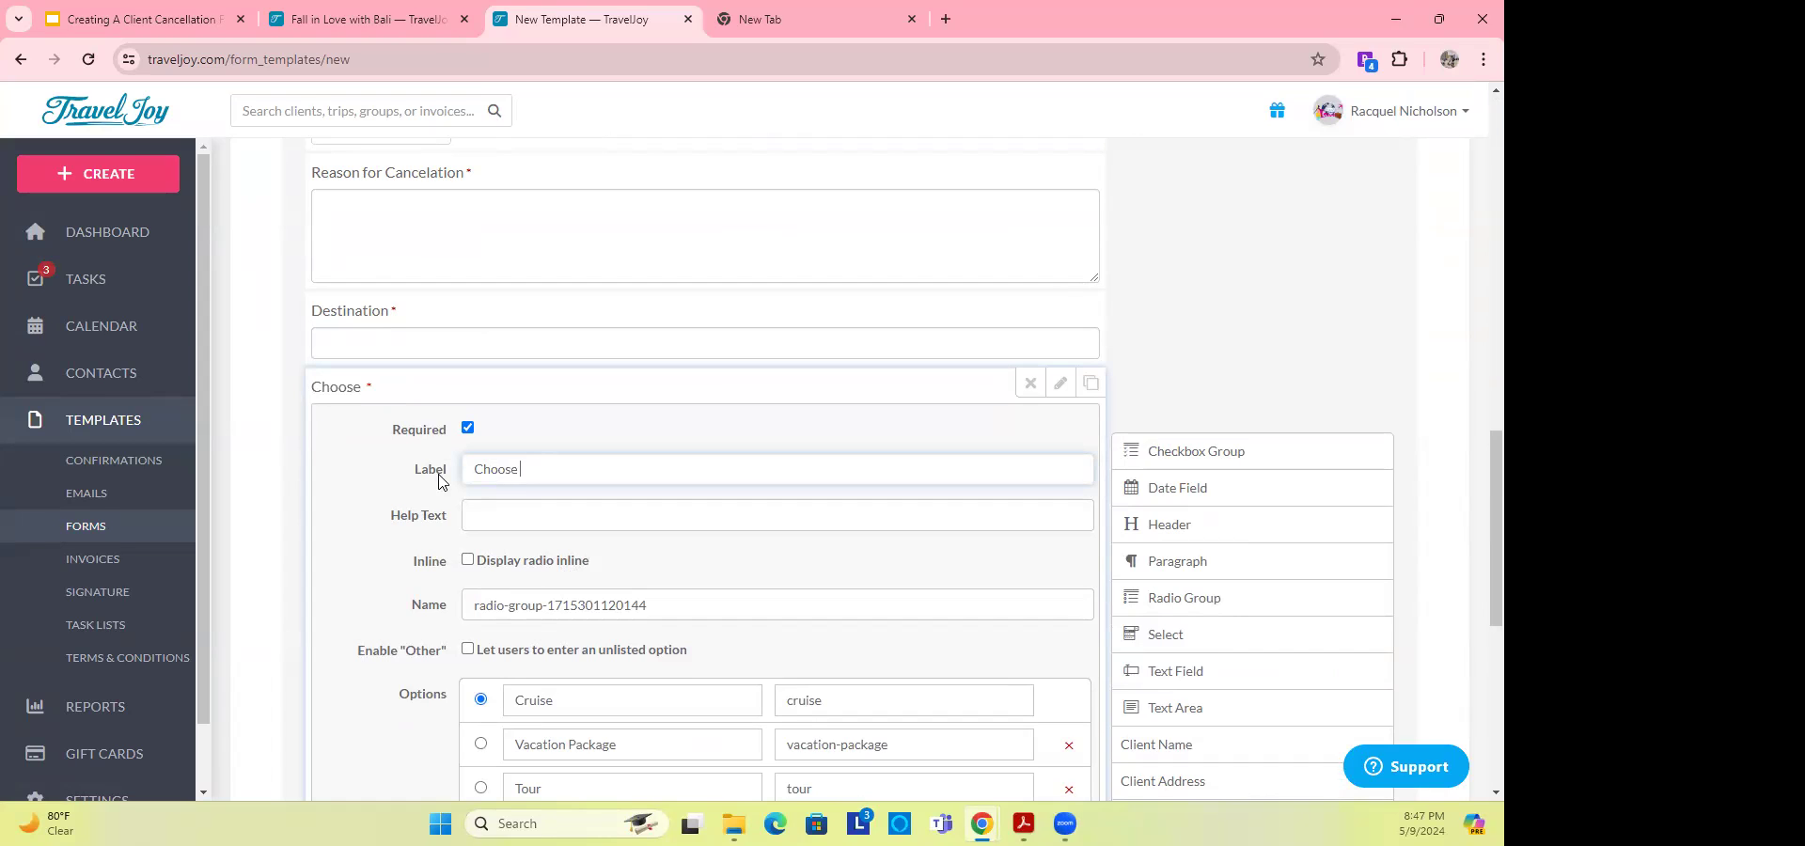
text(cancelation component)
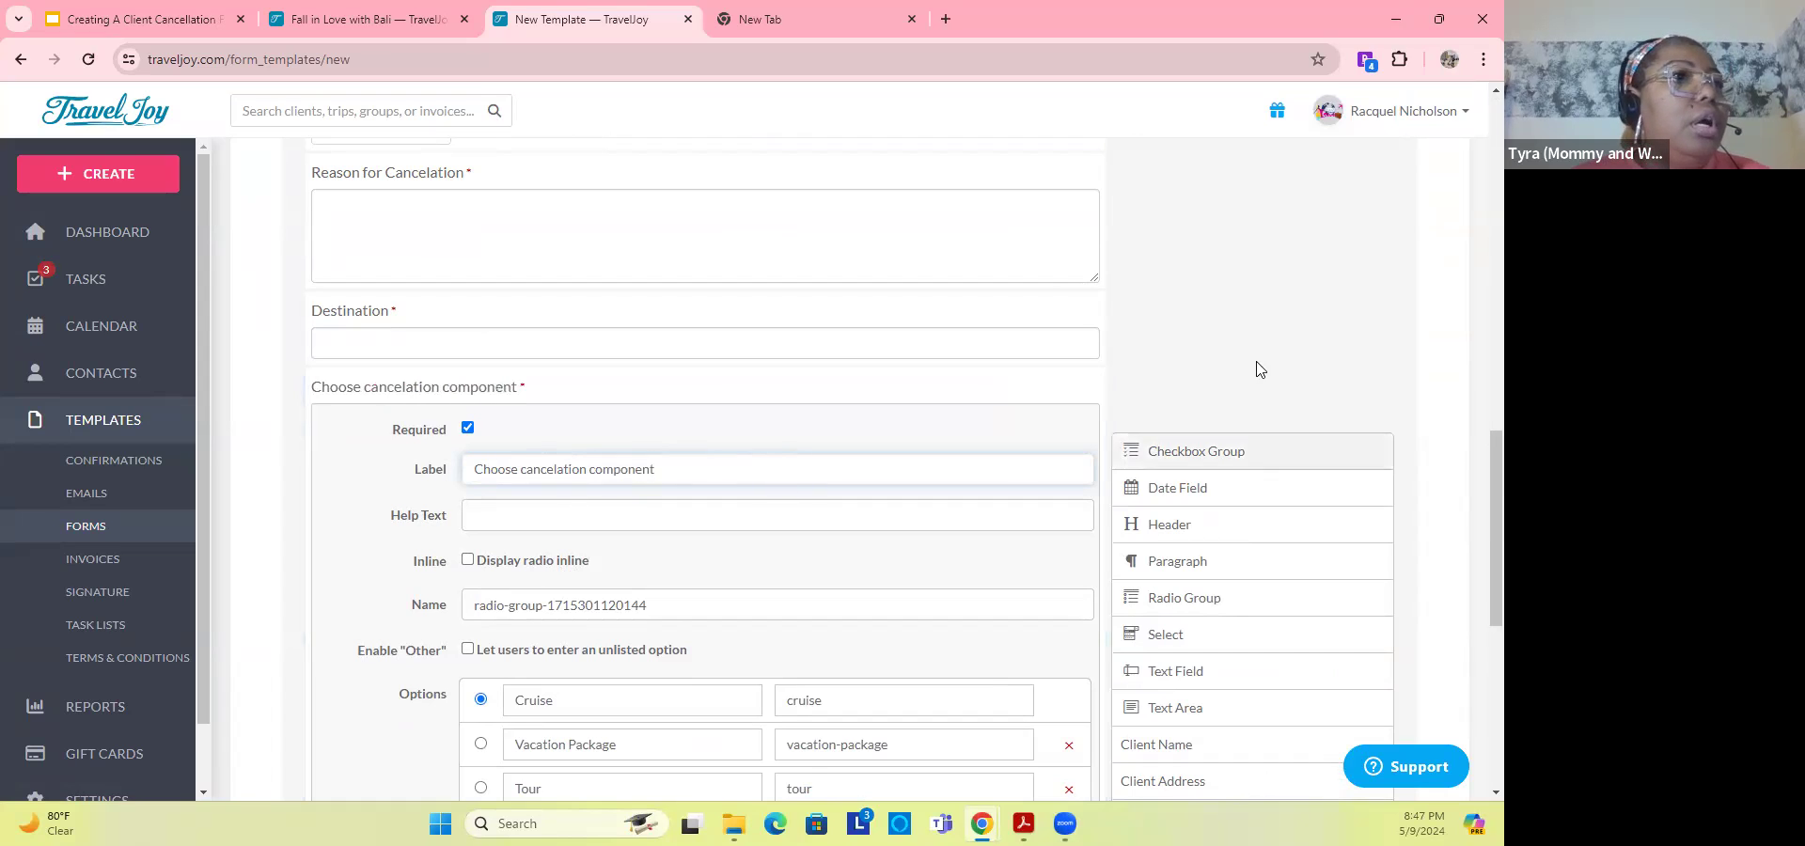
scroll(814, 607, down, 3)
click(704, 661)
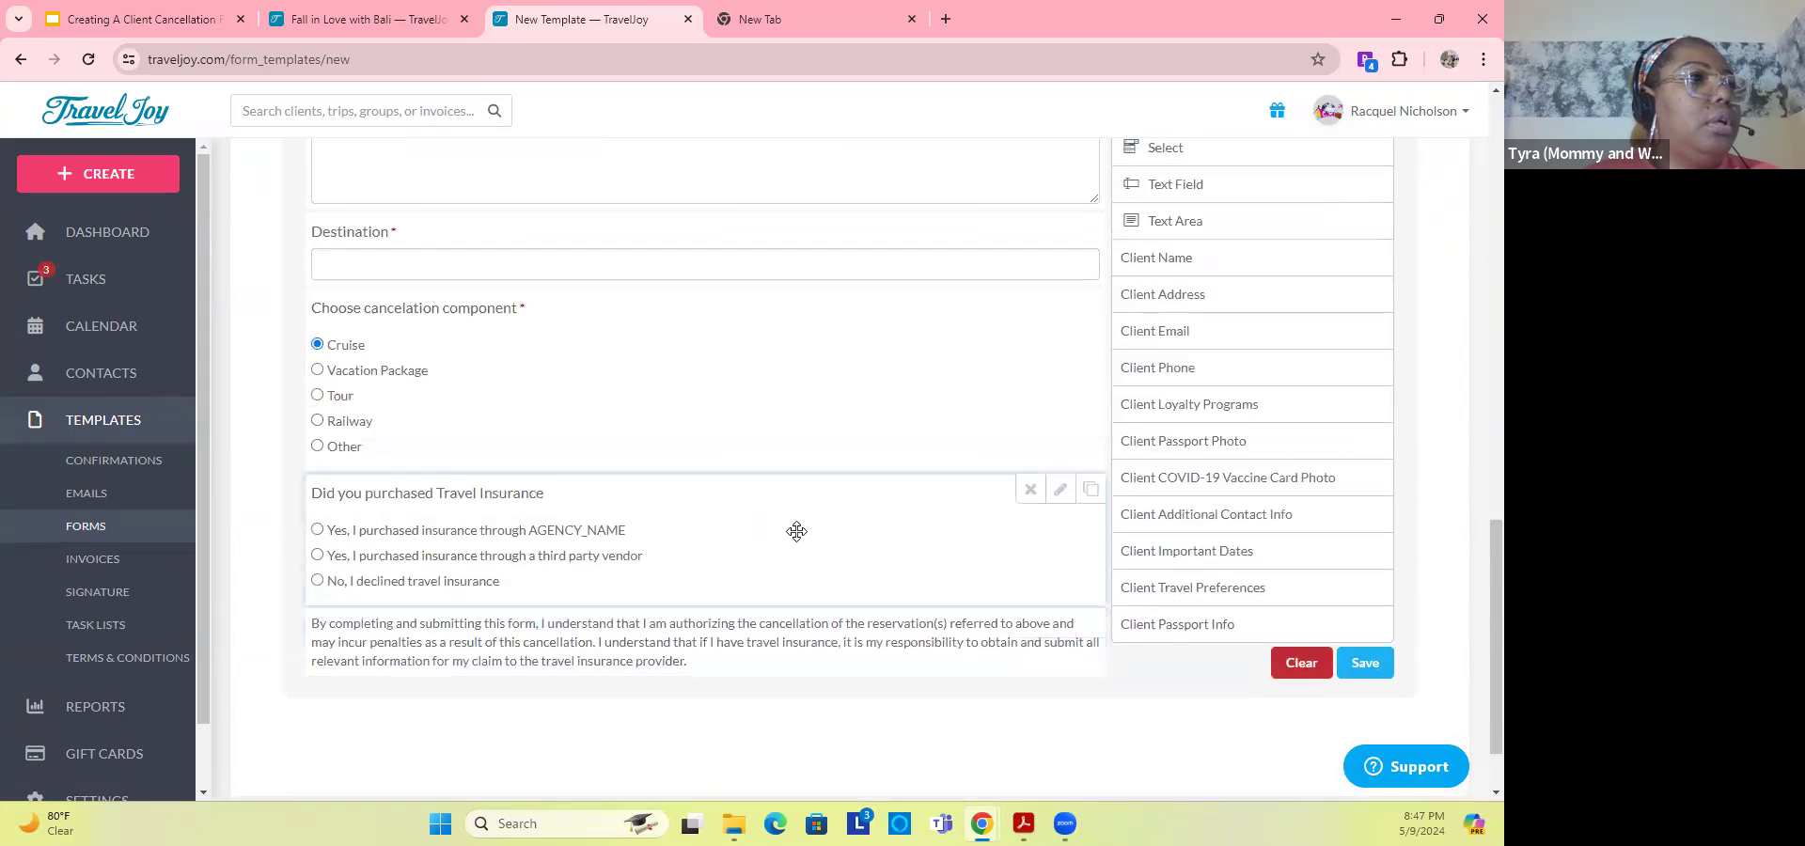
Step: Make the "Did you purchased Travel Insurance" question required and close its settings
scroll(796, 531, down, 1)
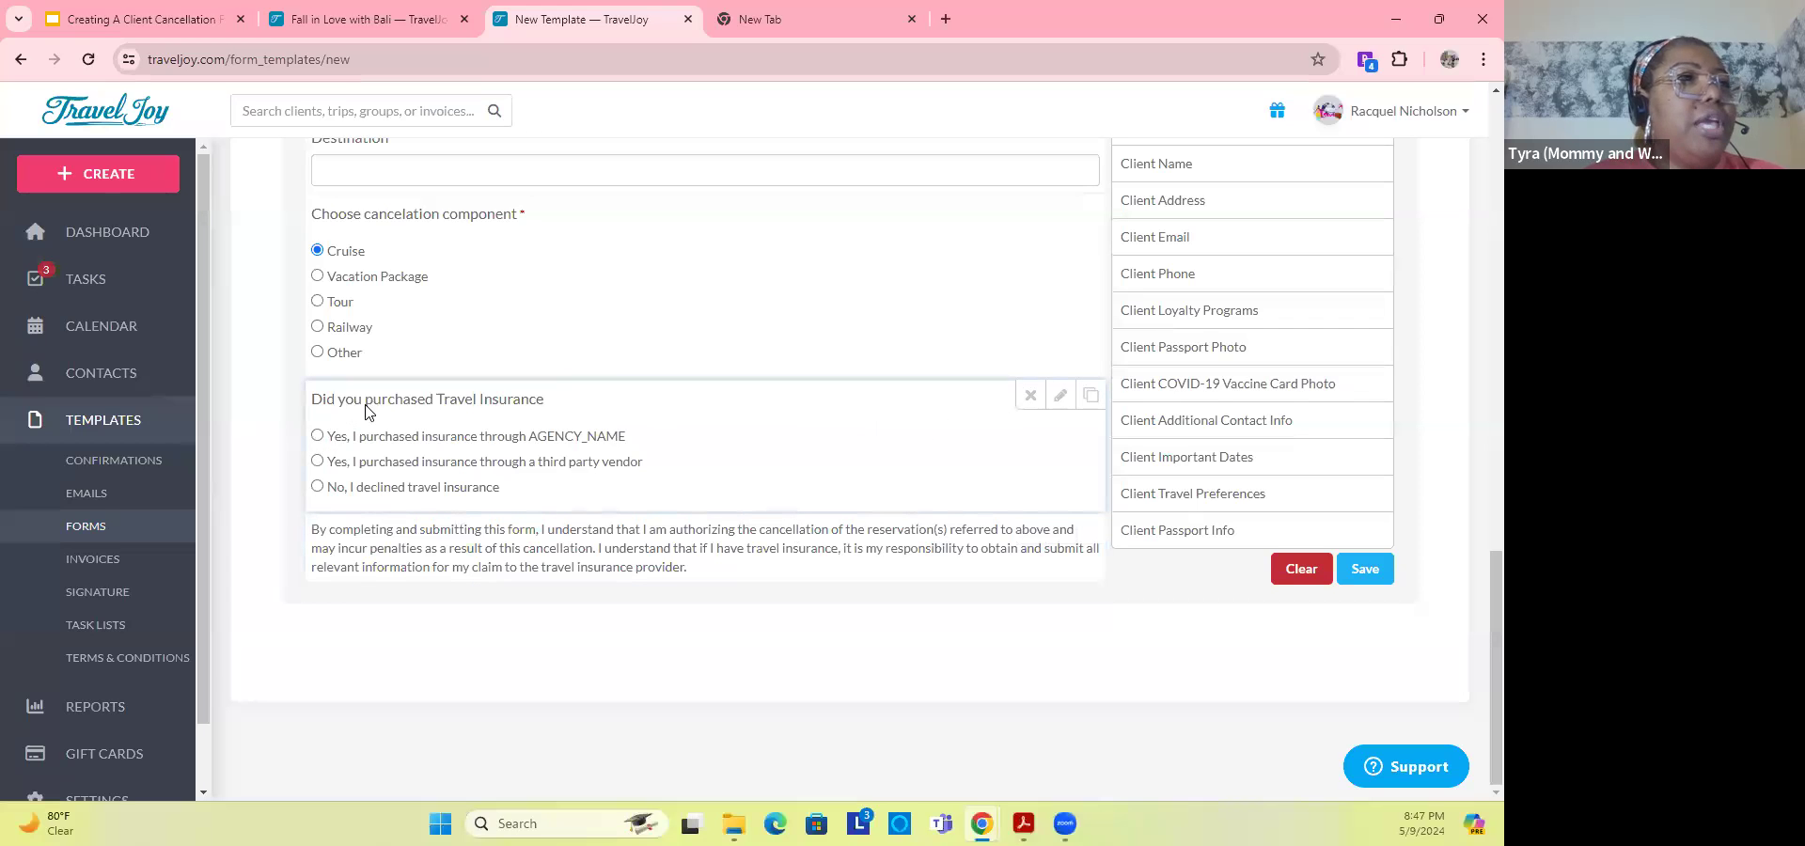
click(1061, 395)
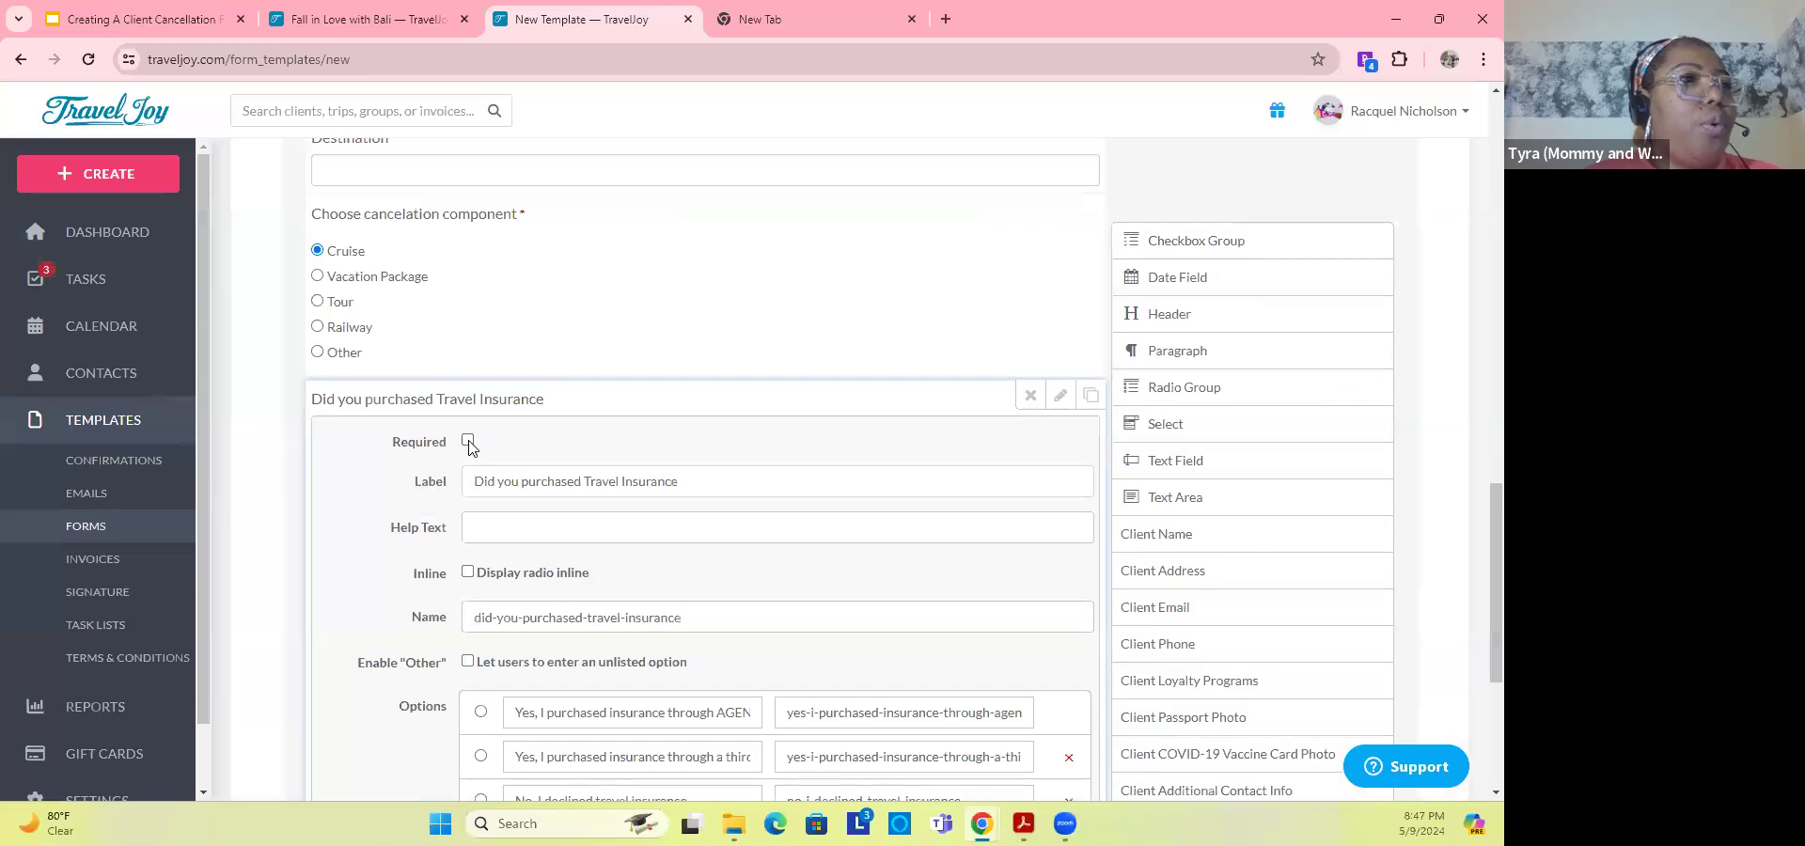
scroll(686, 429, up, 3)
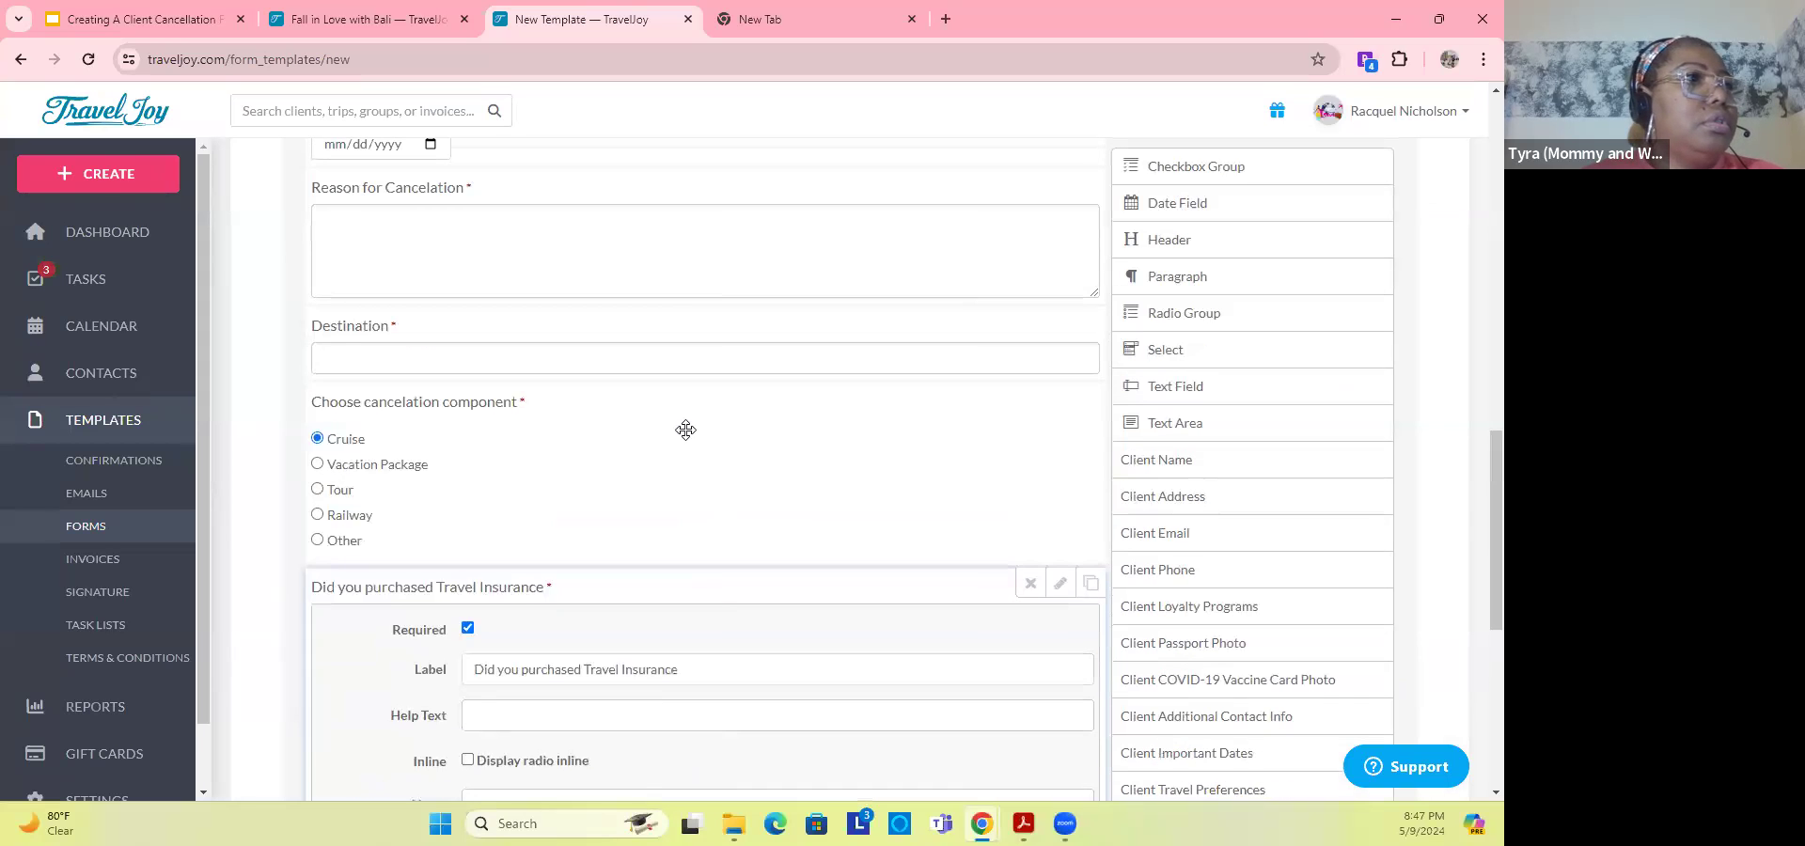
scroll(687, 430, up, 2)
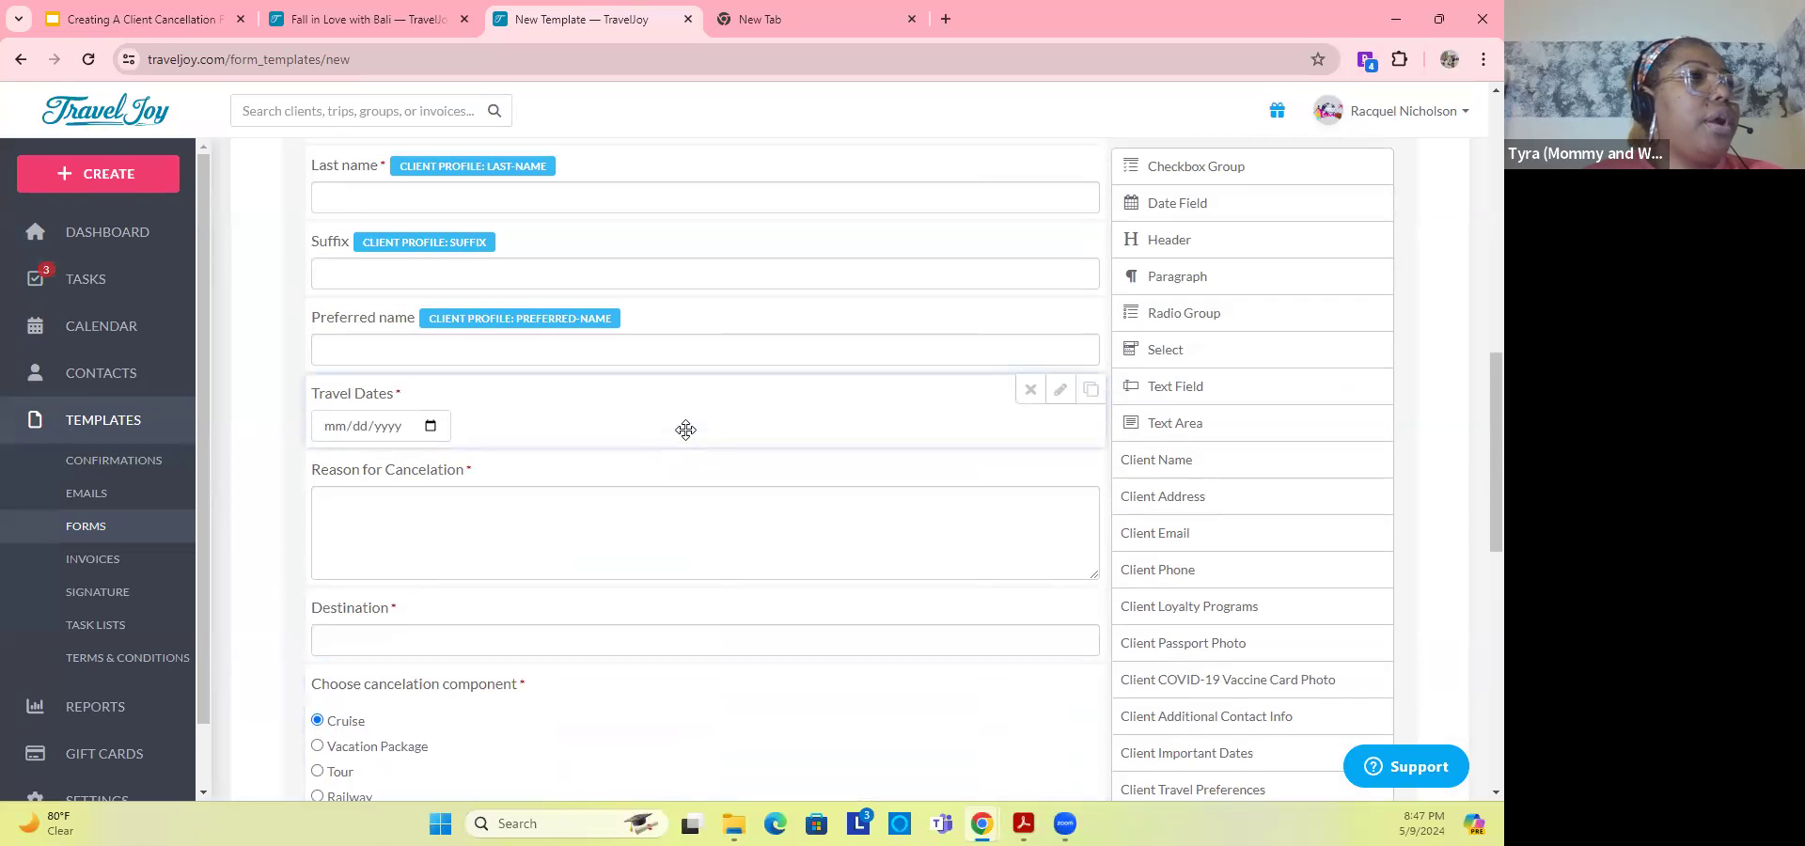
scroll(687, 430, down, 7)
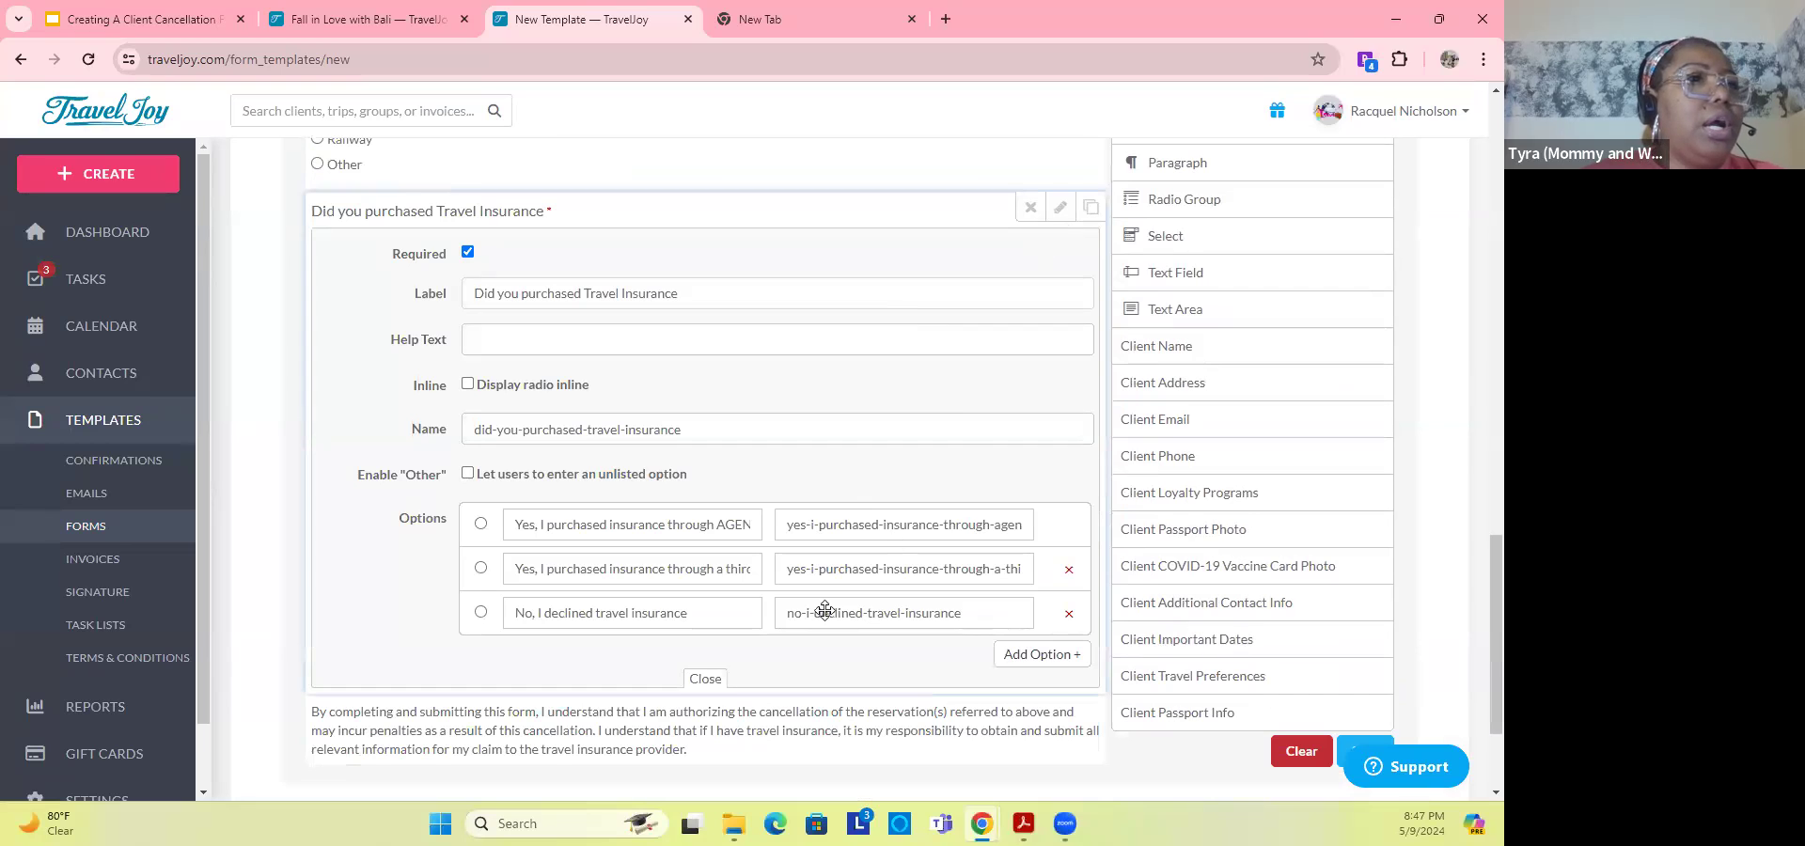
click(705, 679)
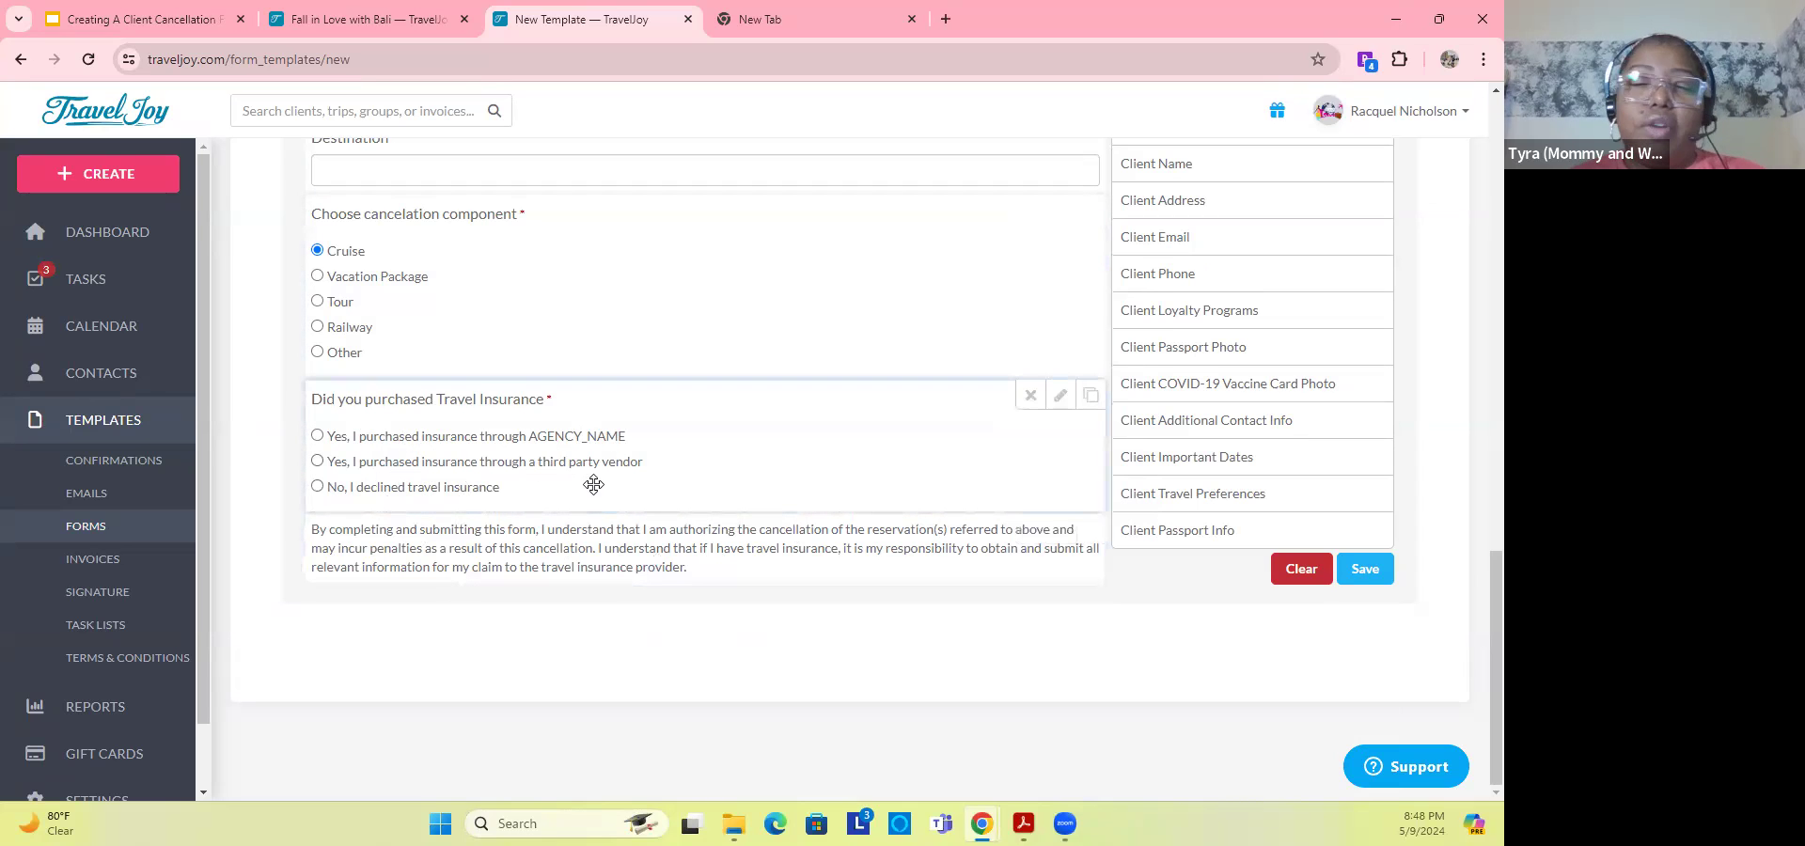
Step: Review the built fields and preview the form as the client sees it, checking the cancelation component and travel insurance questions
scroll(604, 523, up, 3)
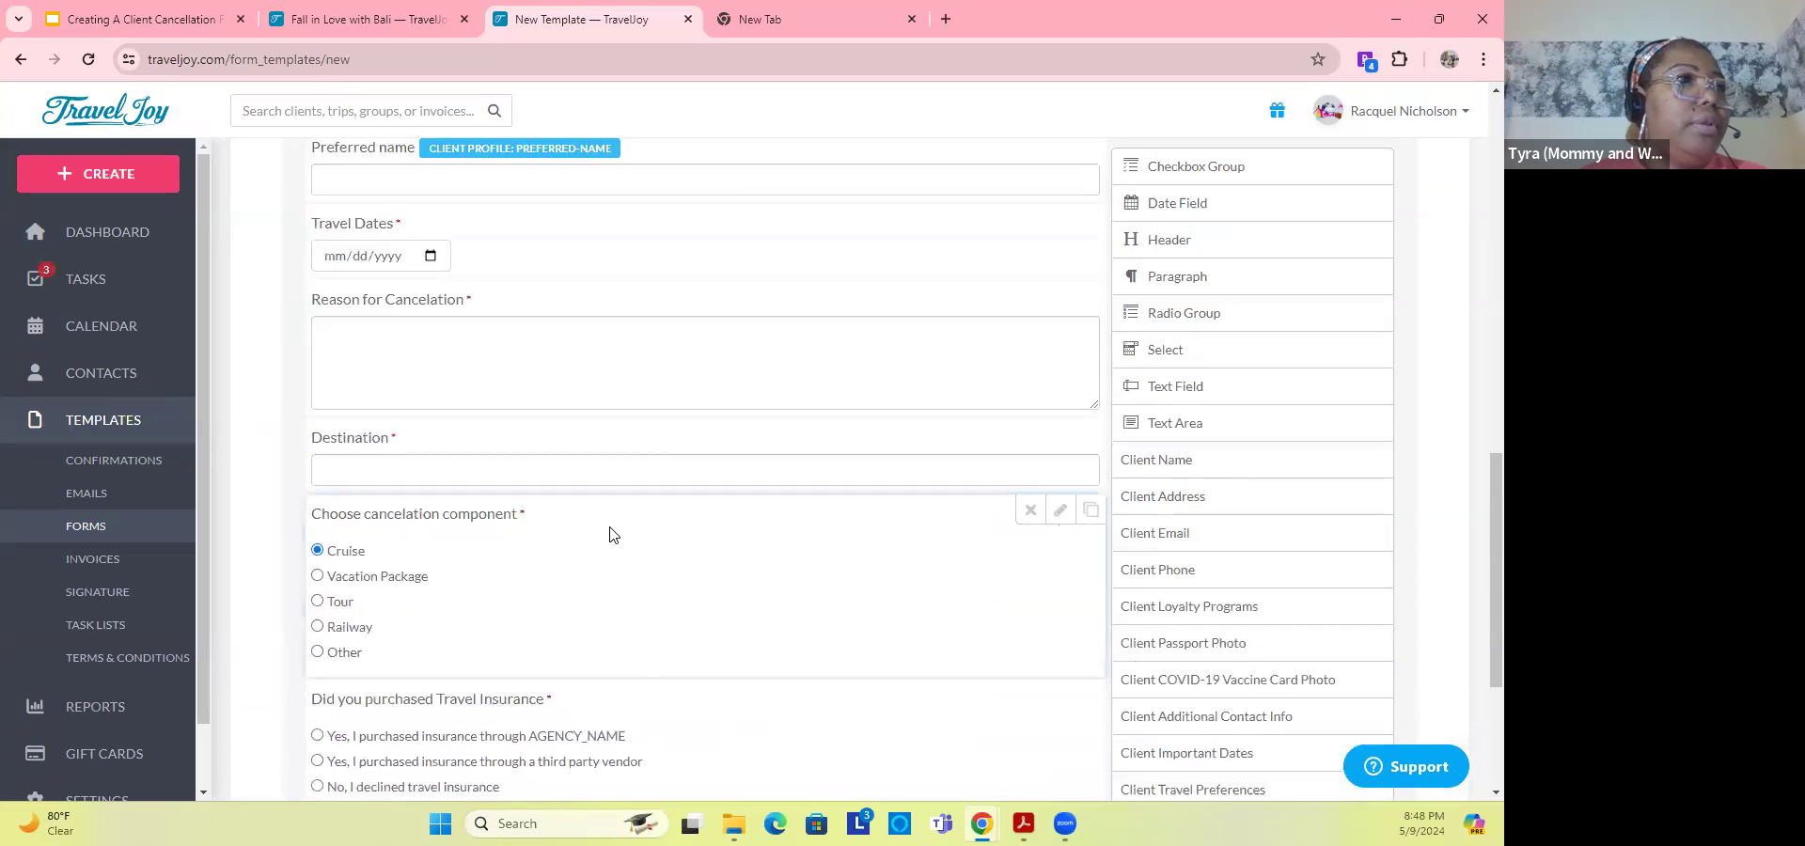
scroll(611, 532, up, 7)
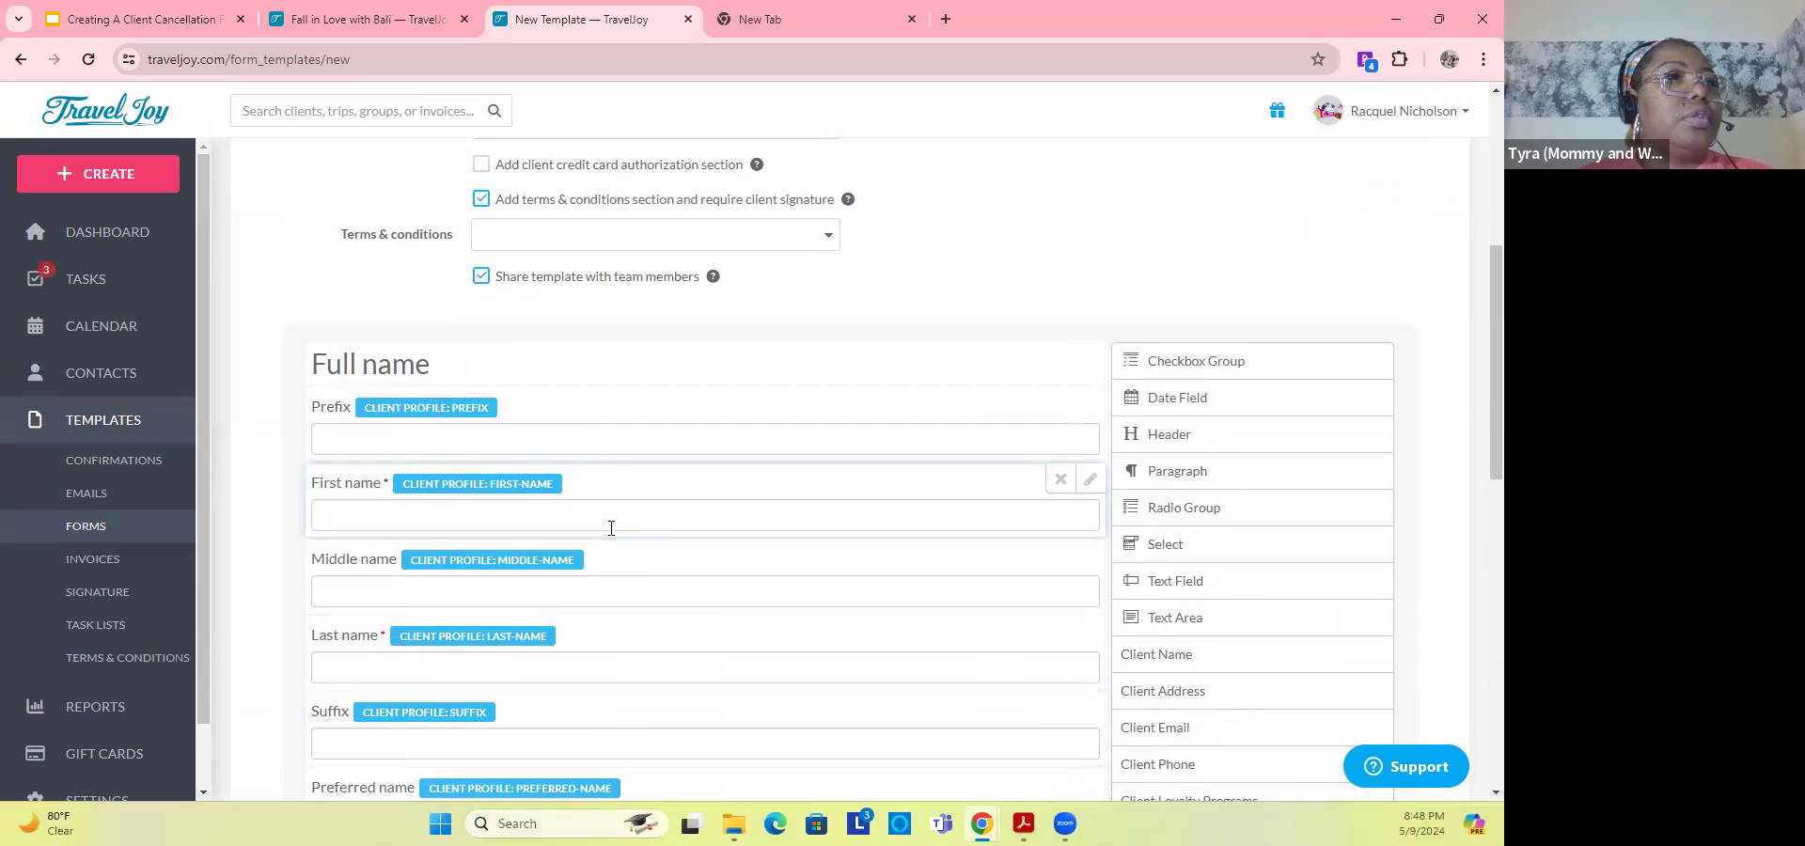
scroll(611, 527, down, 10)
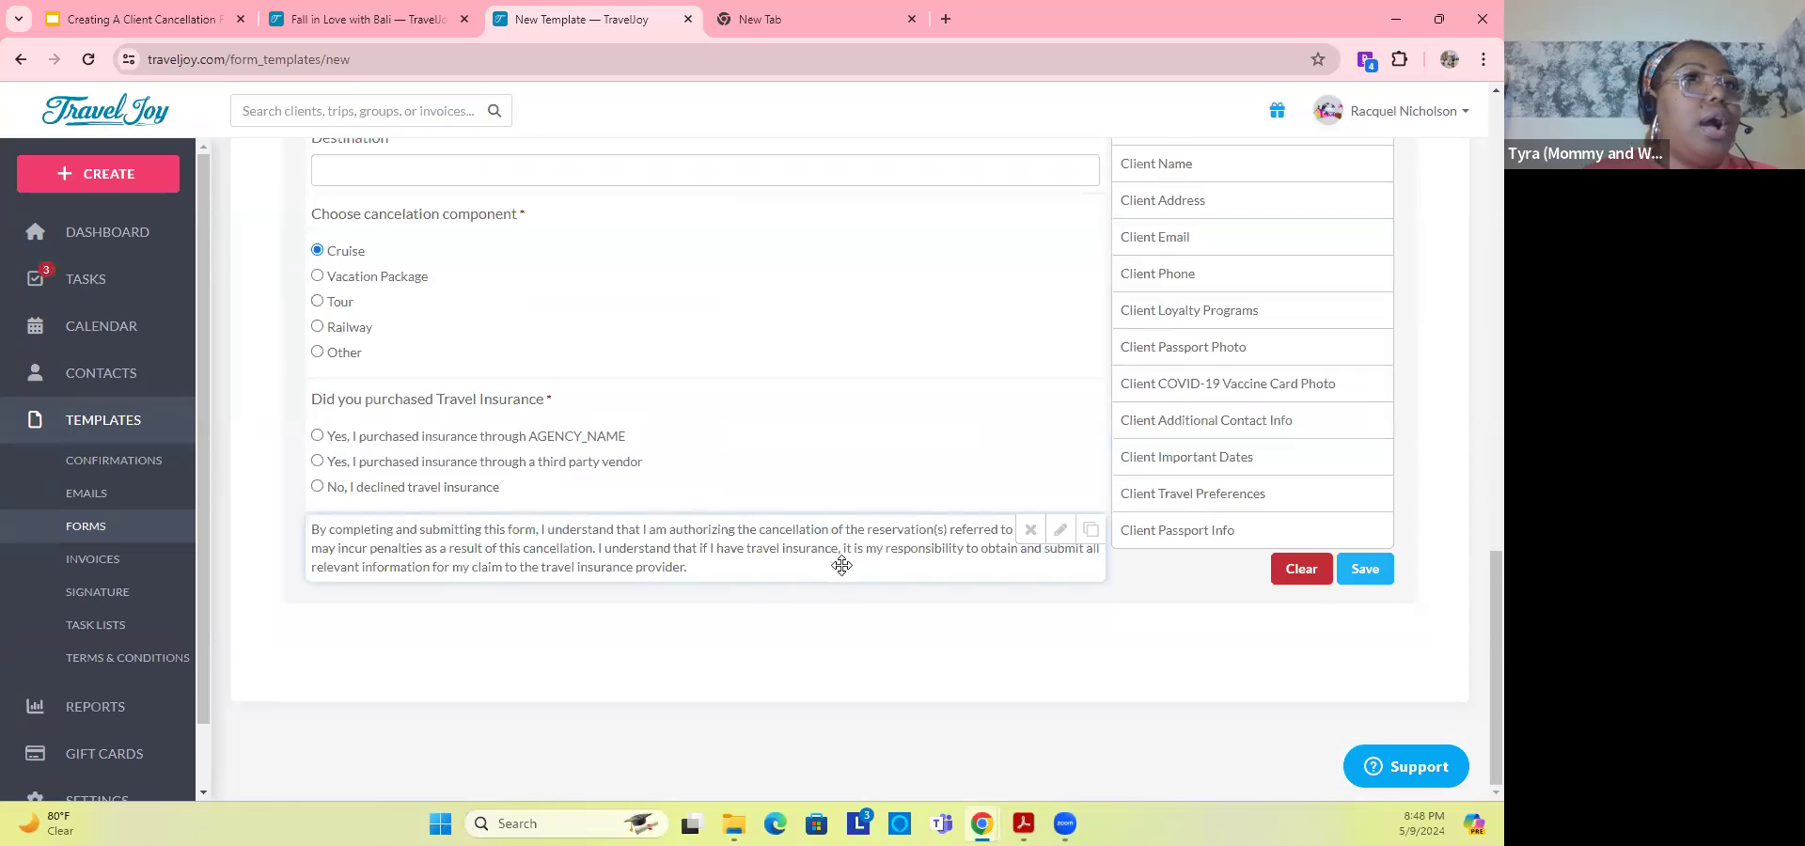
scroll(842, 564, up, 15)
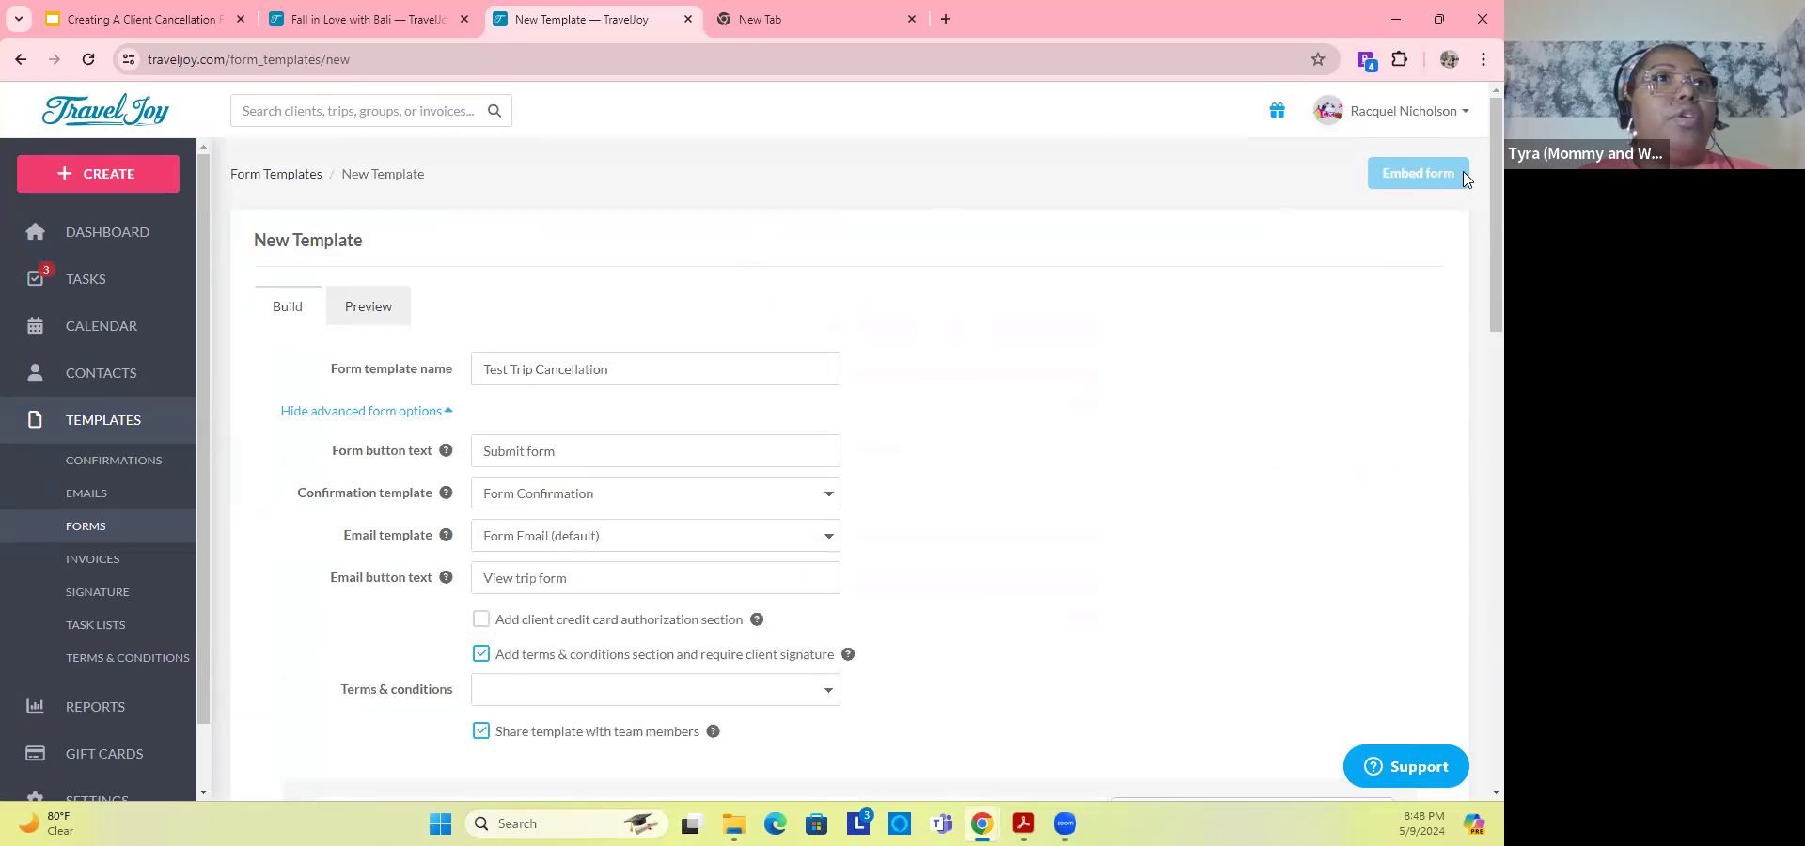
click(367, 314)
scroll(1332, 297, down, 2)
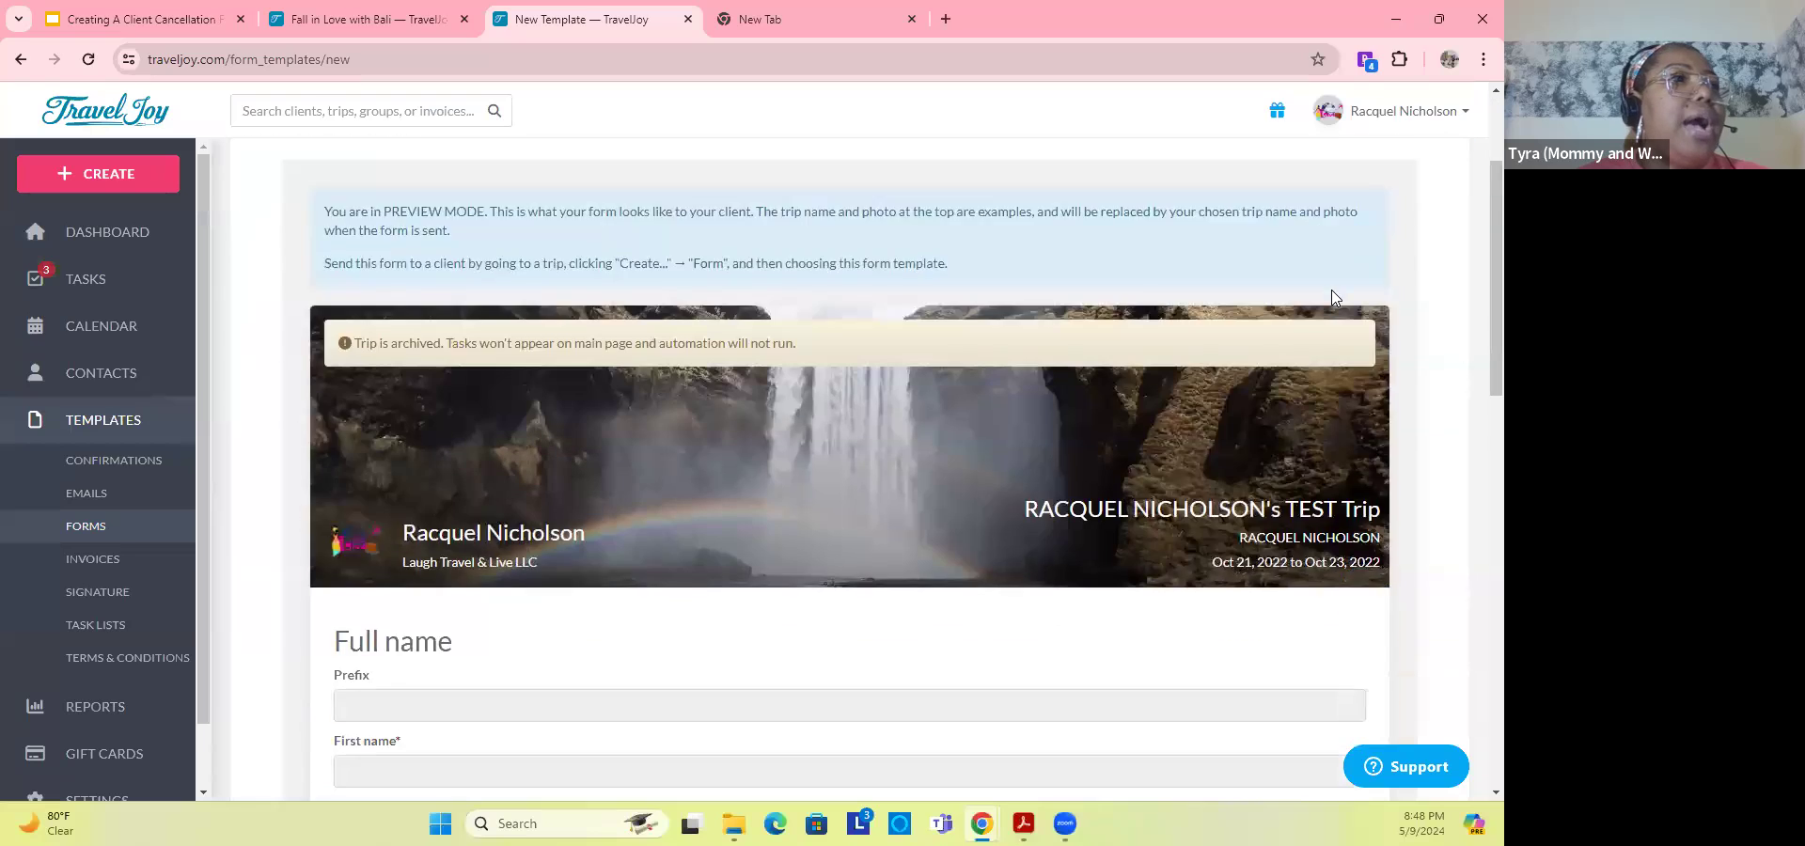
scroll(1331, 297, down, 2)
scroll(1331, 290, down, 10)
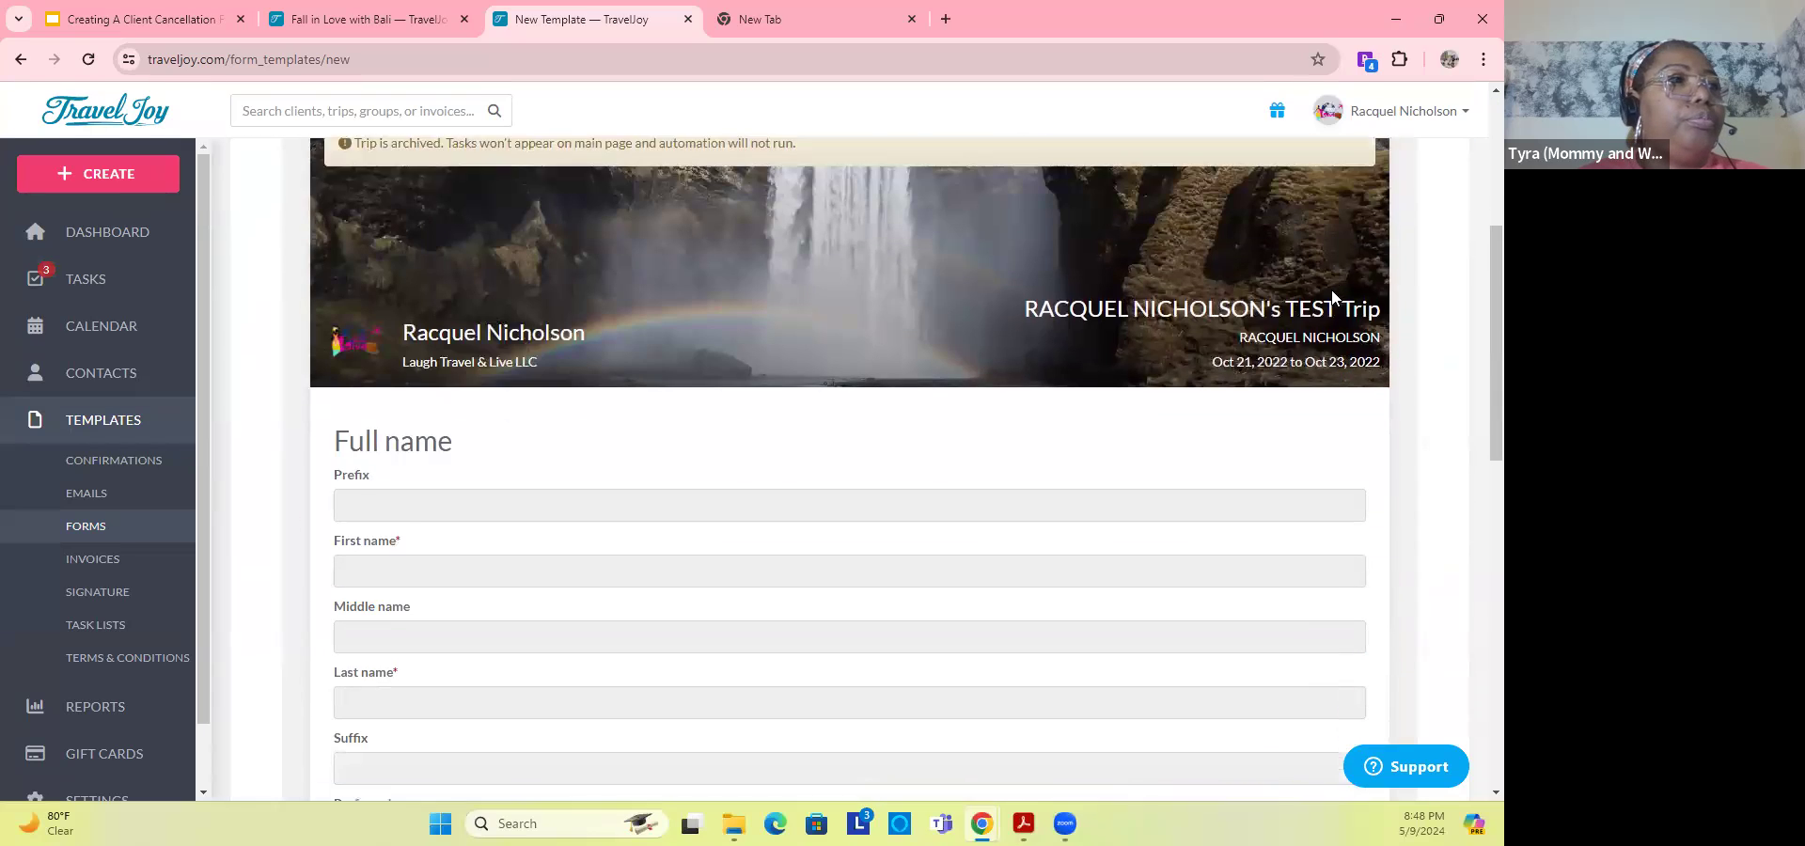
scroll(1331, 285, up, 5)
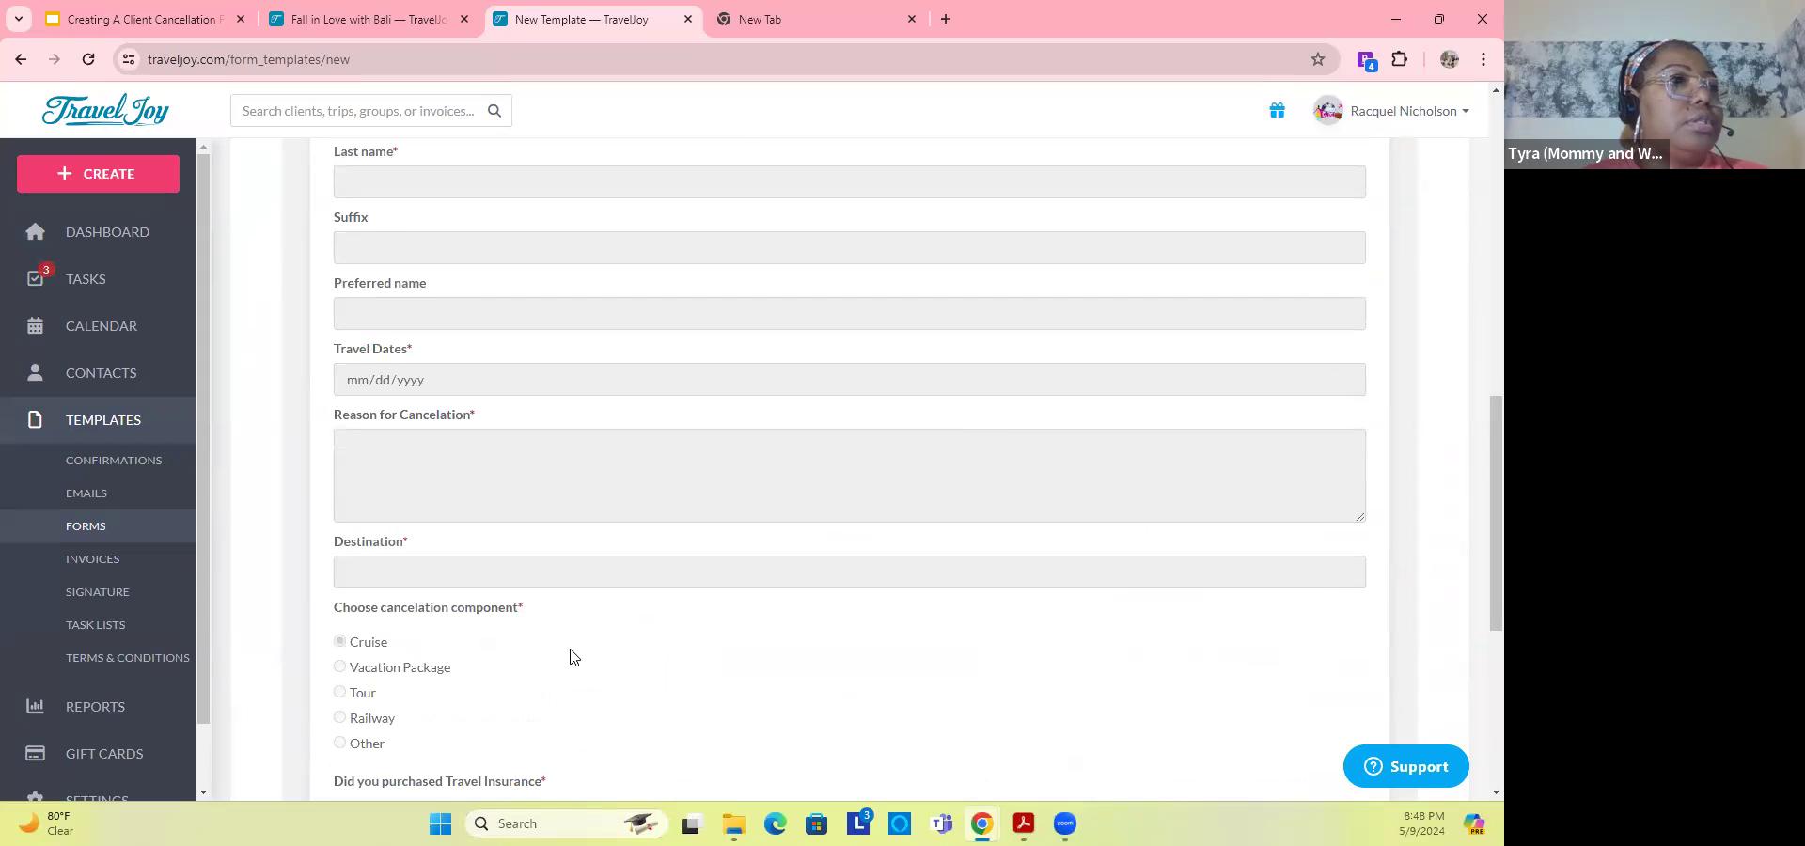
scroll(569, 653, down, 3)
scroll(554, 575, up, 15)
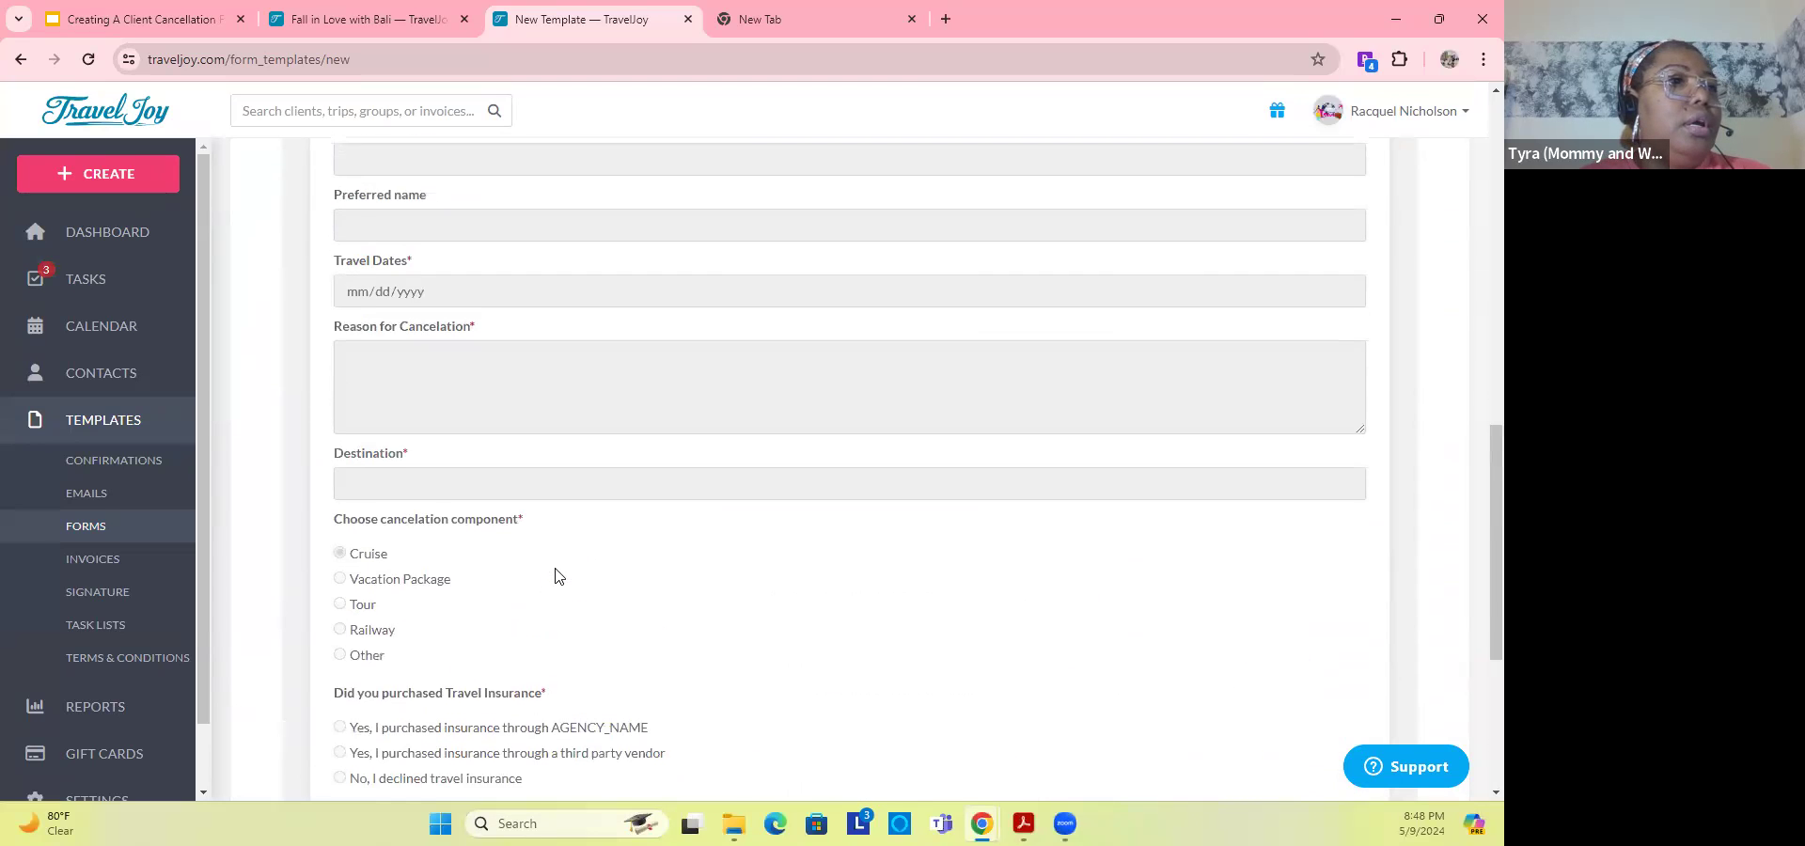
scroll(555, 571, up, 1)
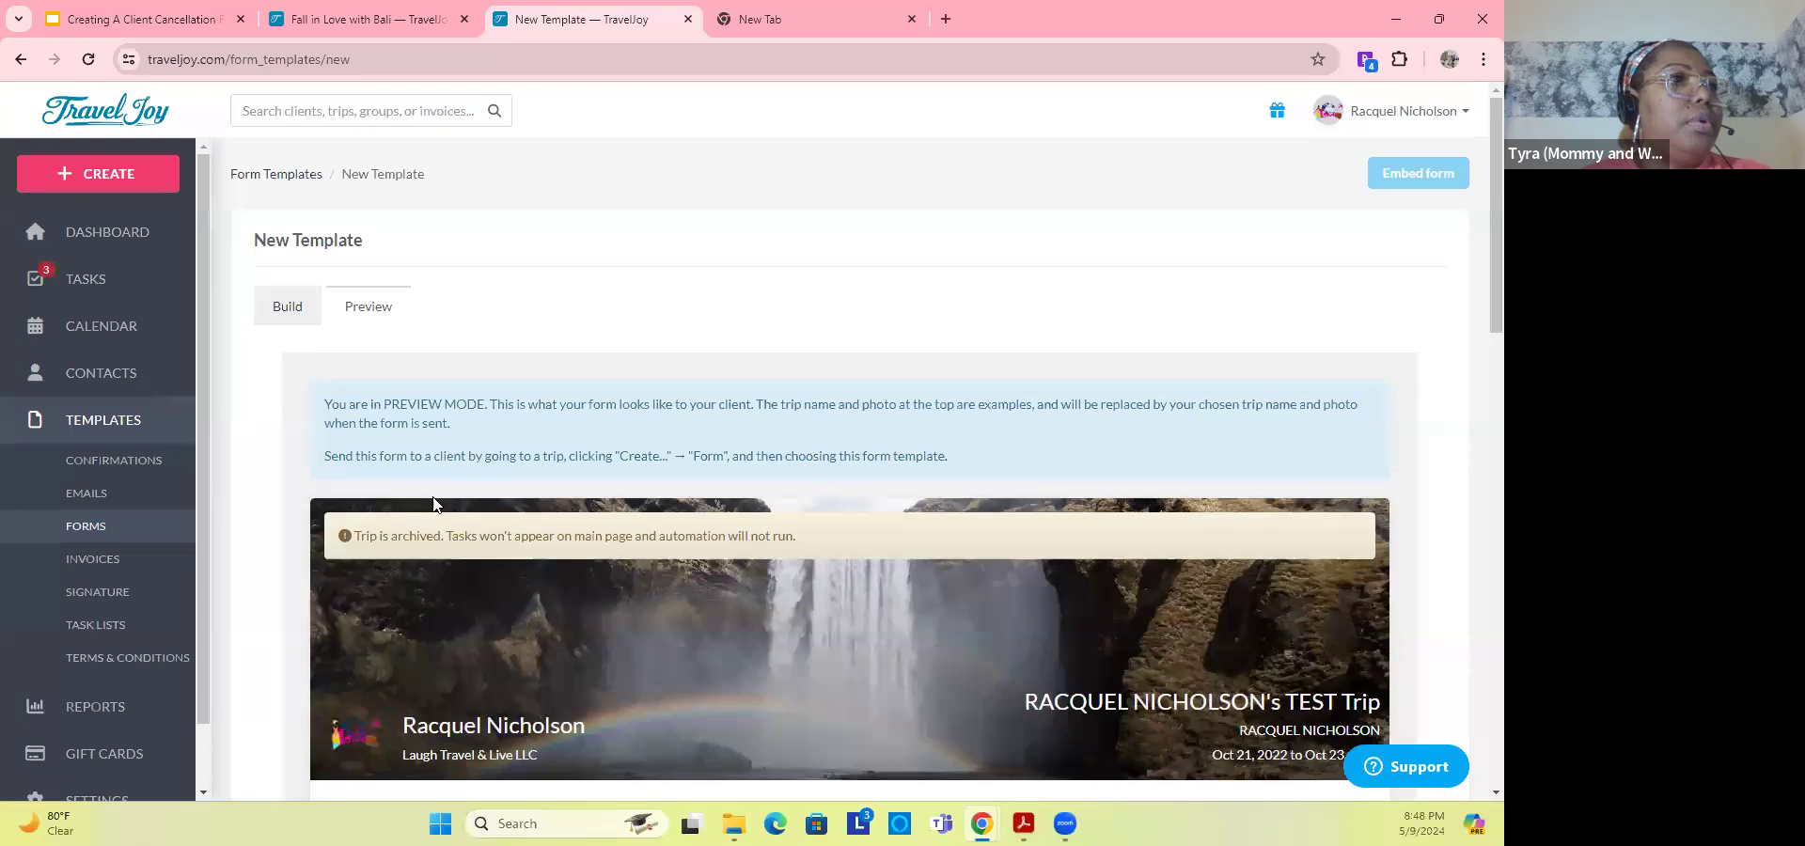
Step: Return to building the form and look over its options and fields down to the authorization paragraph
click(284, 313)
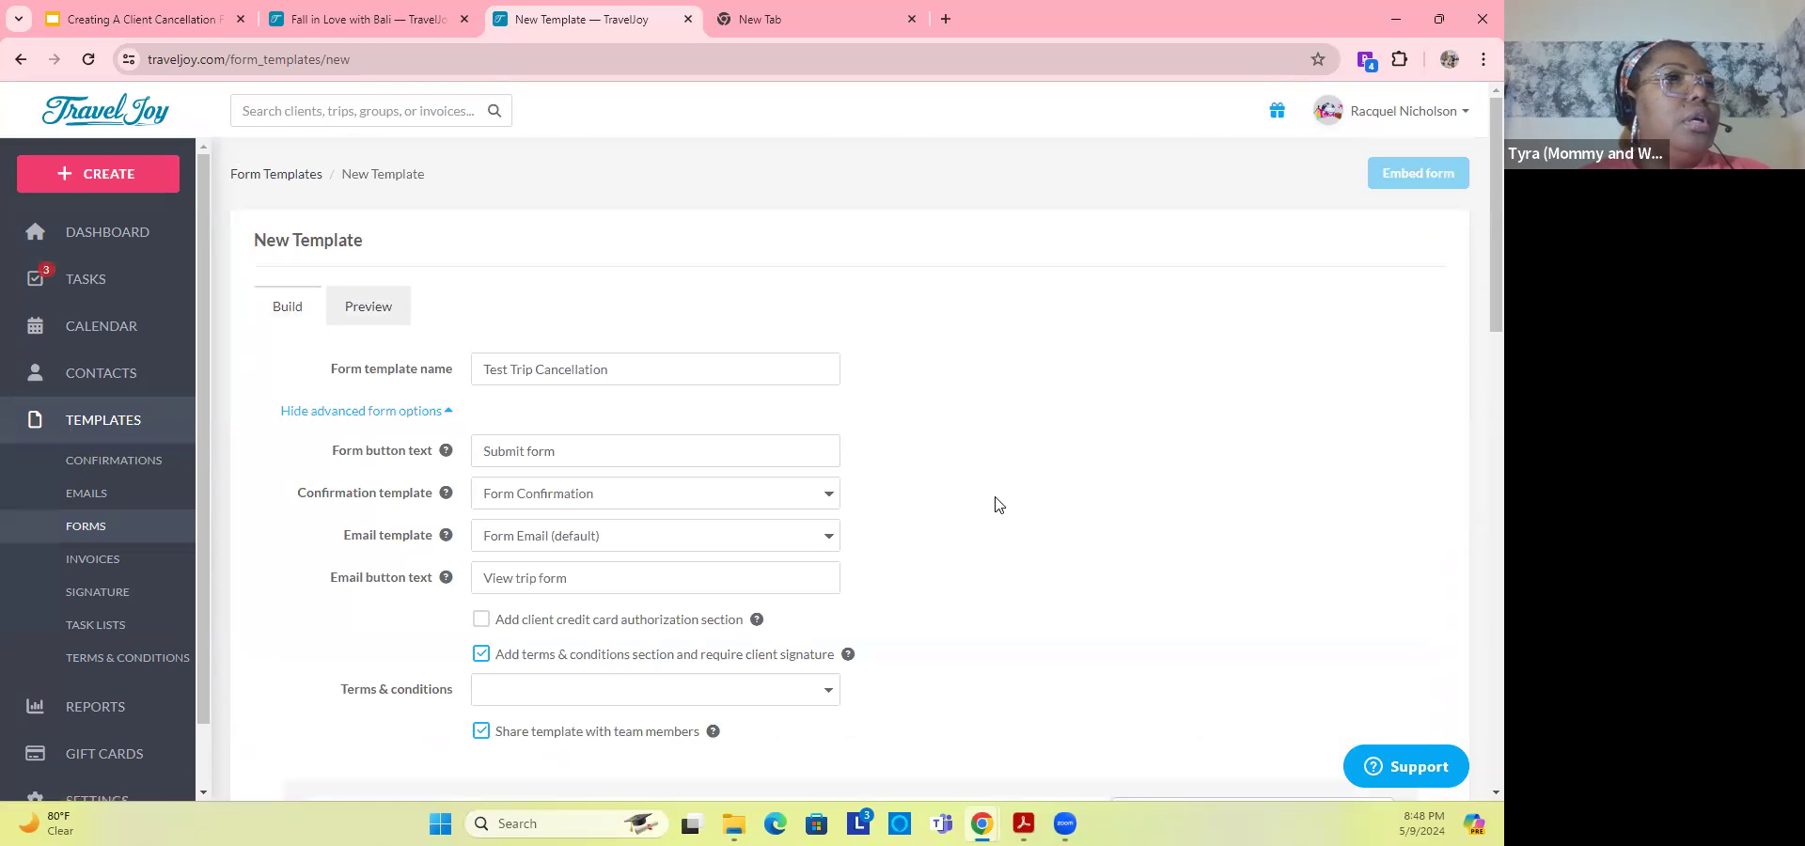
scroll(931, 496, down, 7)
scroll(1120, 488, down, 7)
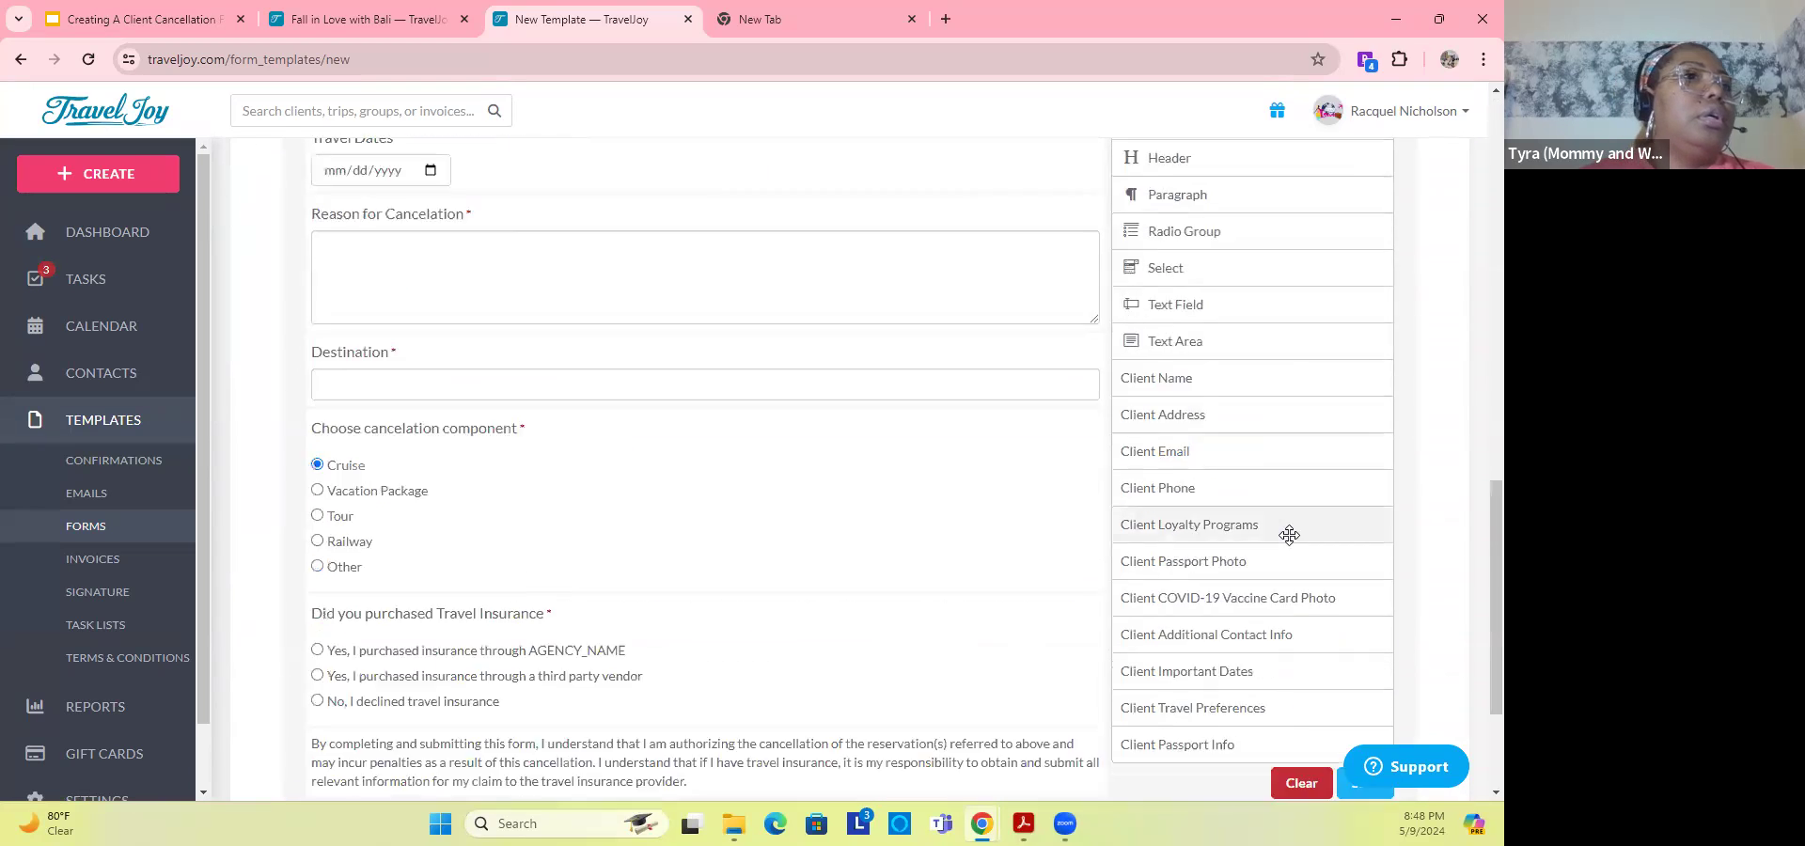
scroll(1239, 583, up, 10)
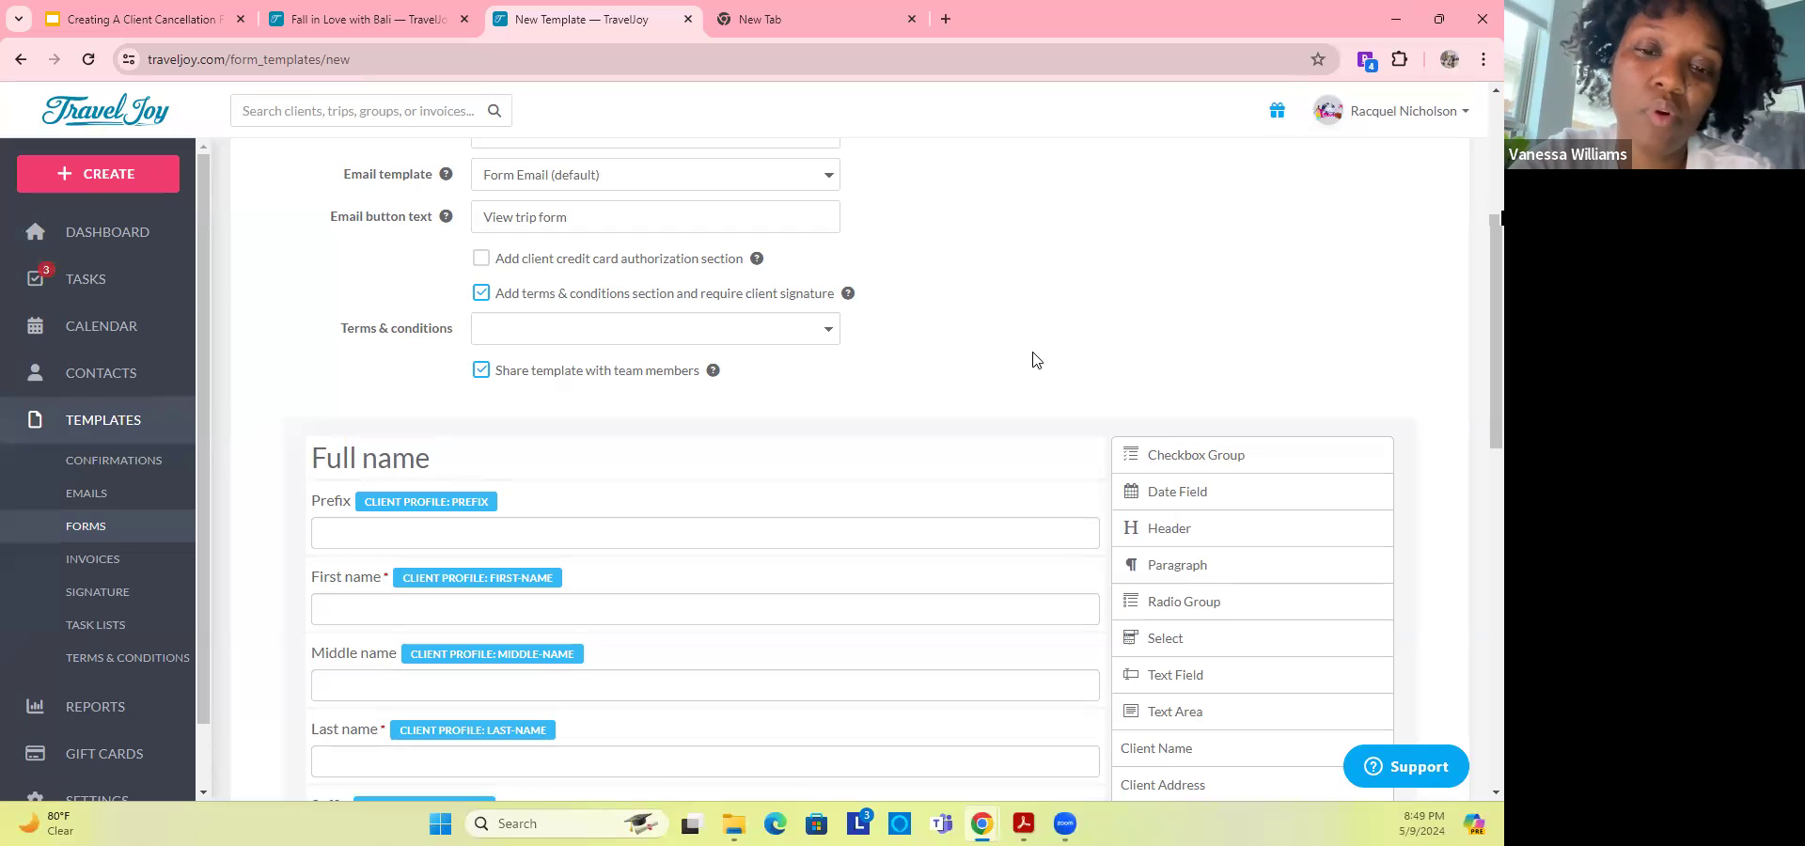
scroll(645, 452, down, 10)
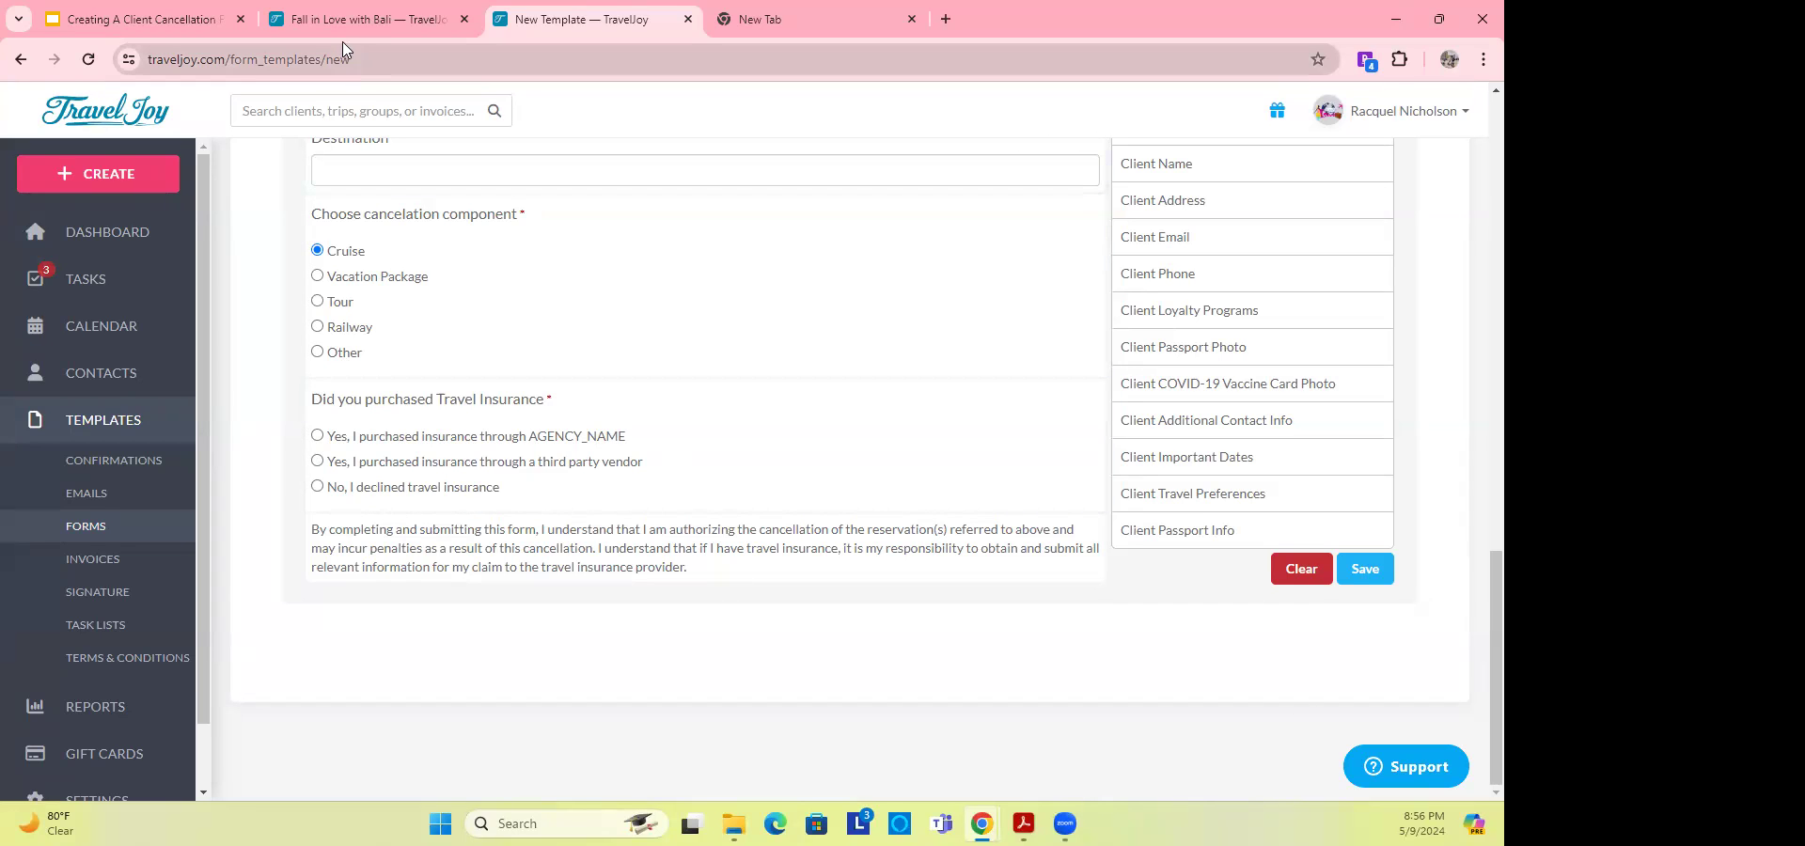
Step: Open the Trip Cancellation Form from the Fall in Love with Bali group files and preview its booking terms, acknowledgements, certifications and signature line
click(361, 20)
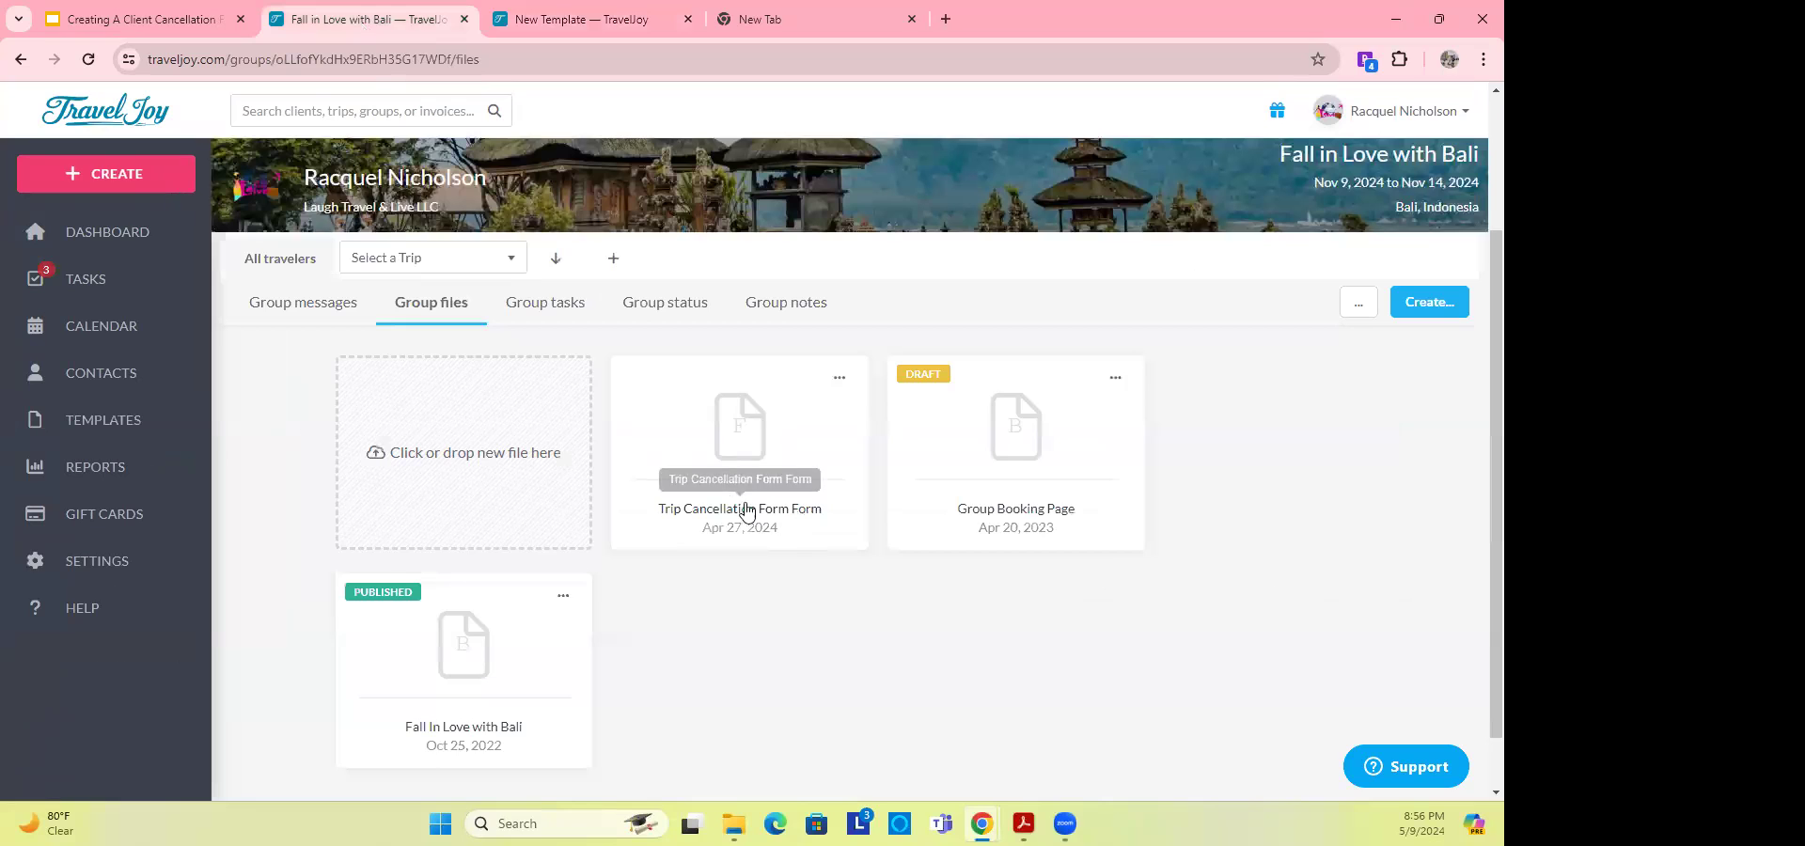
click(739, 451)
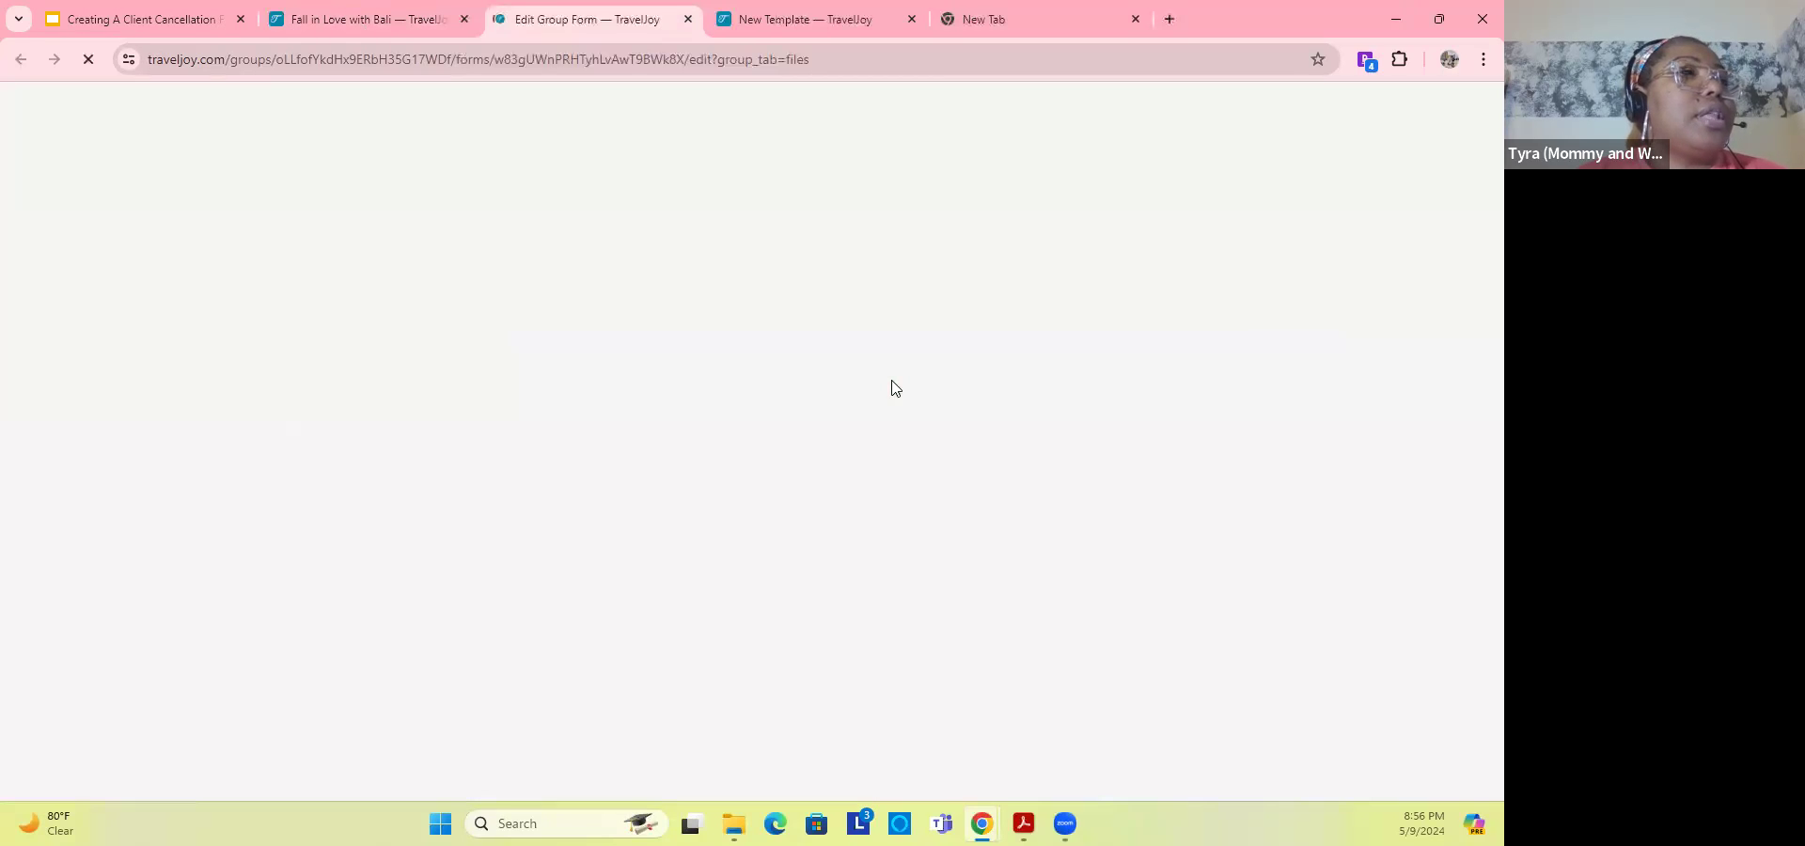
click(1378, 128)
scroll(849, 510, down, 15)
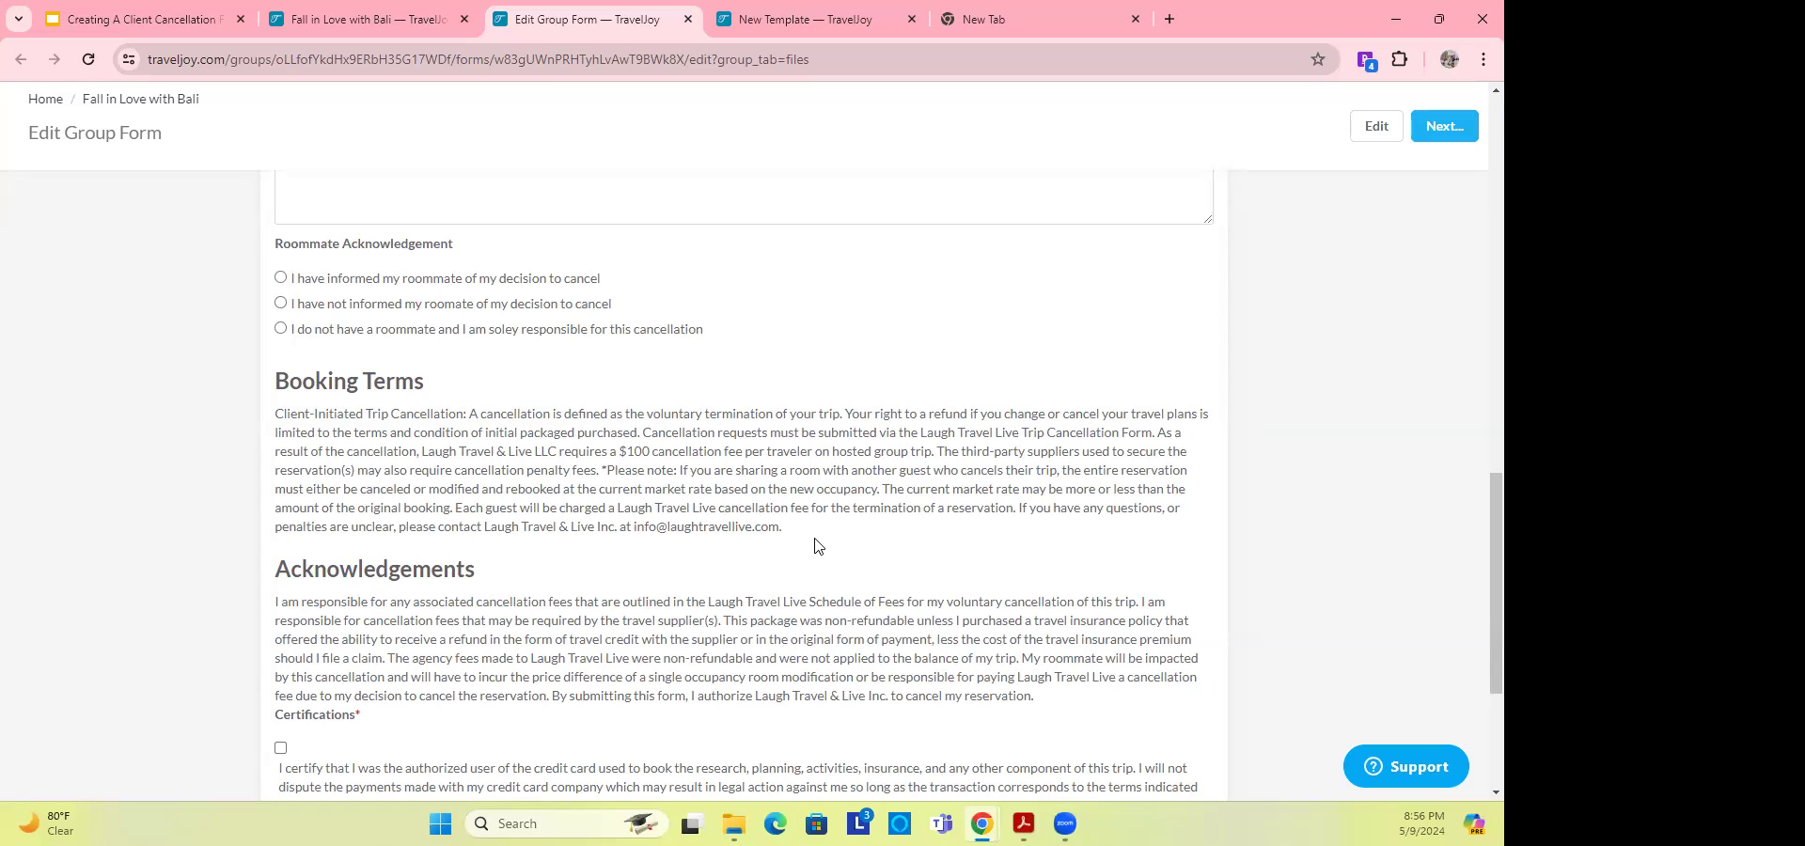
scroll(814, 545, down, 2)
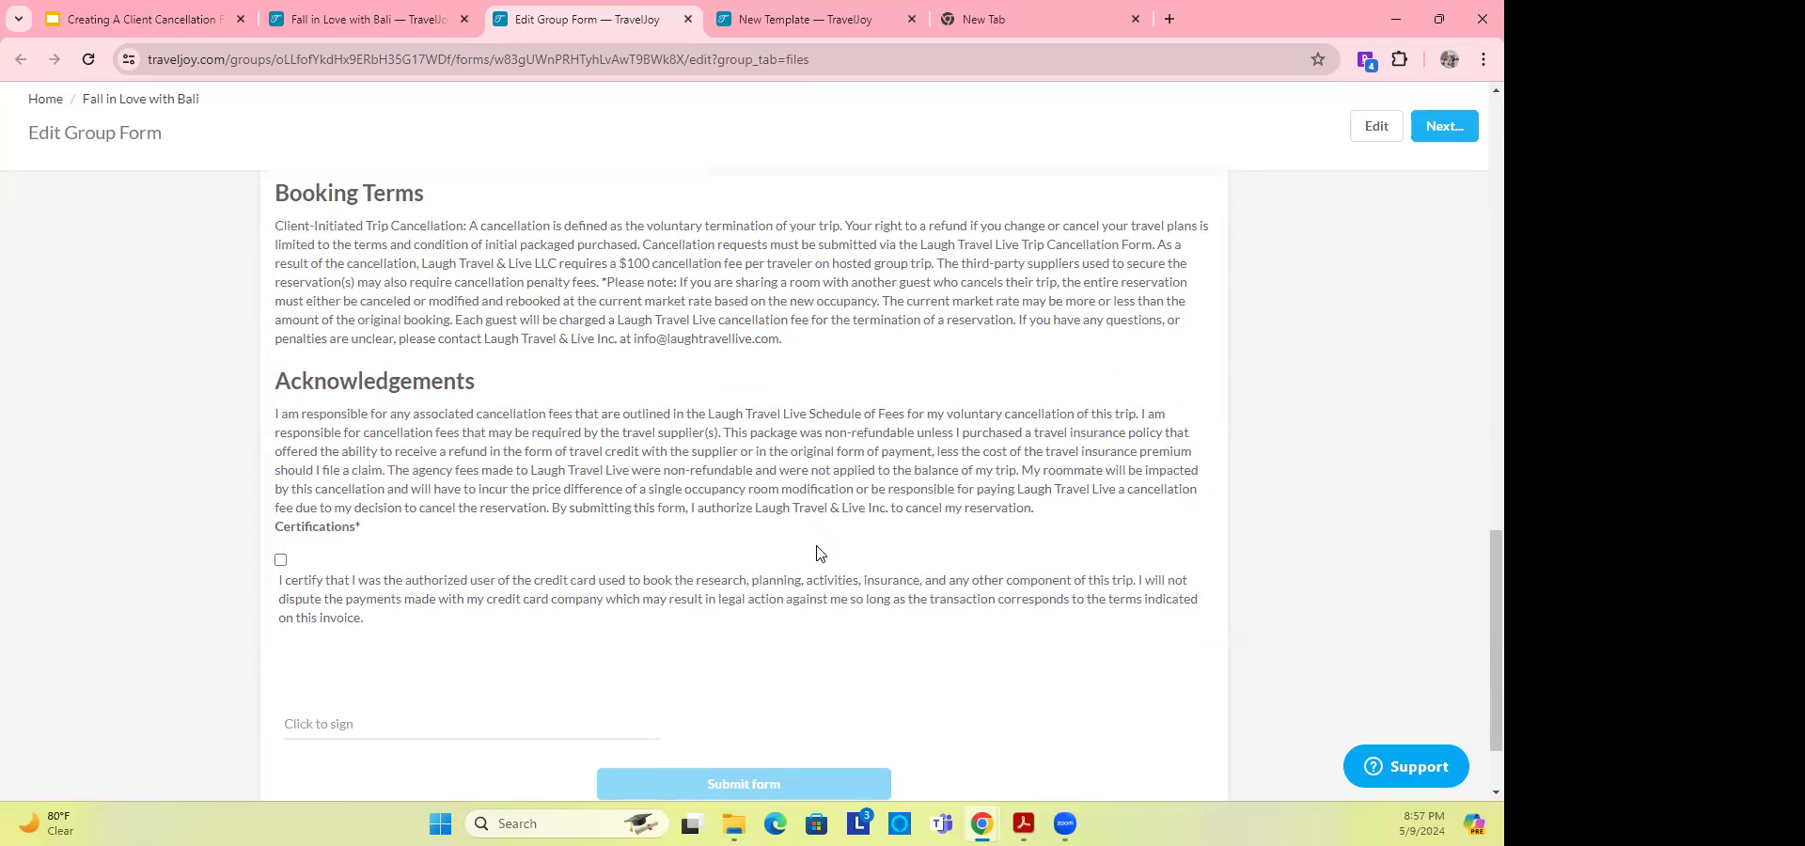
click(818, 19)
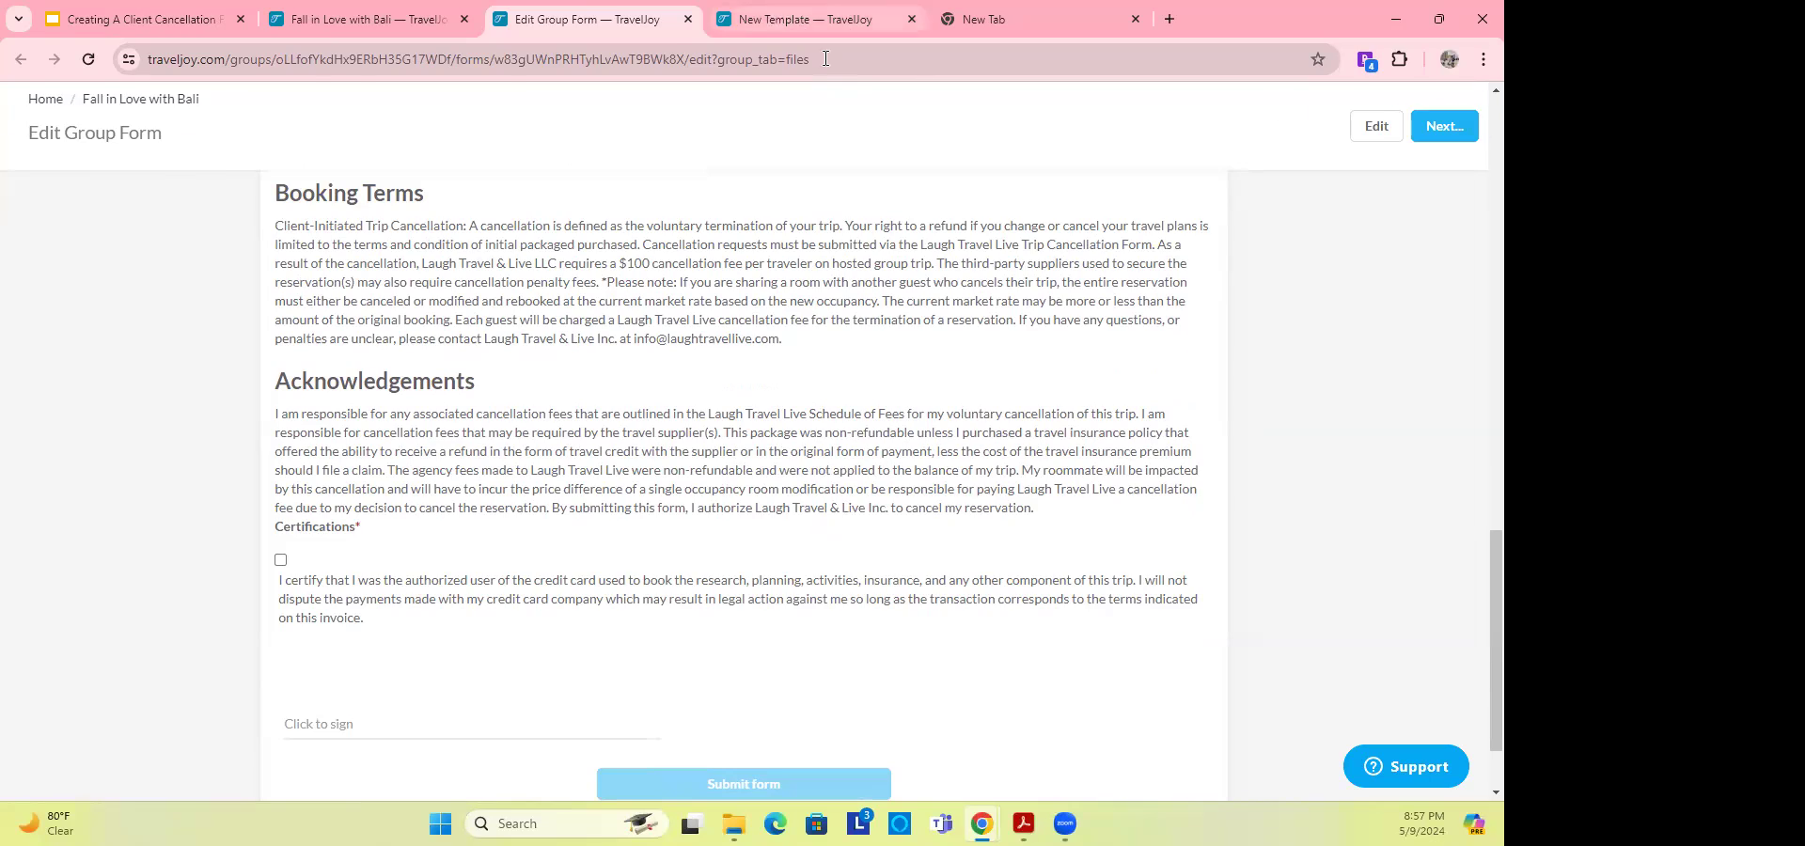